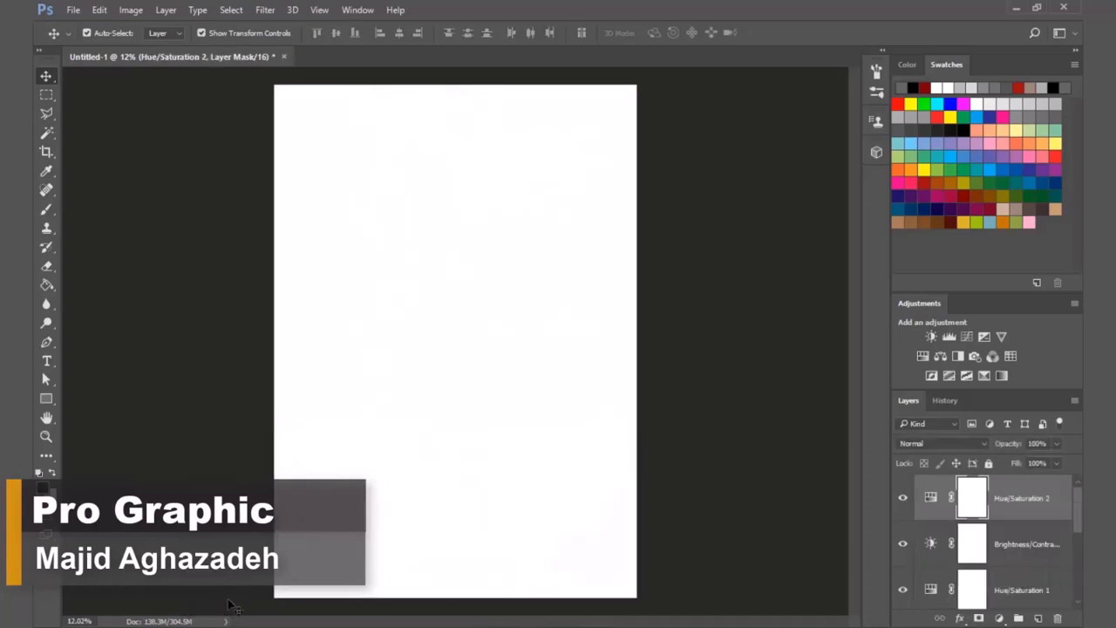
Step: Delete the old adjustment and sky layers and unlock the Background layer
key(Delete)
key(Delete)
key(Delete)
key(Delete)
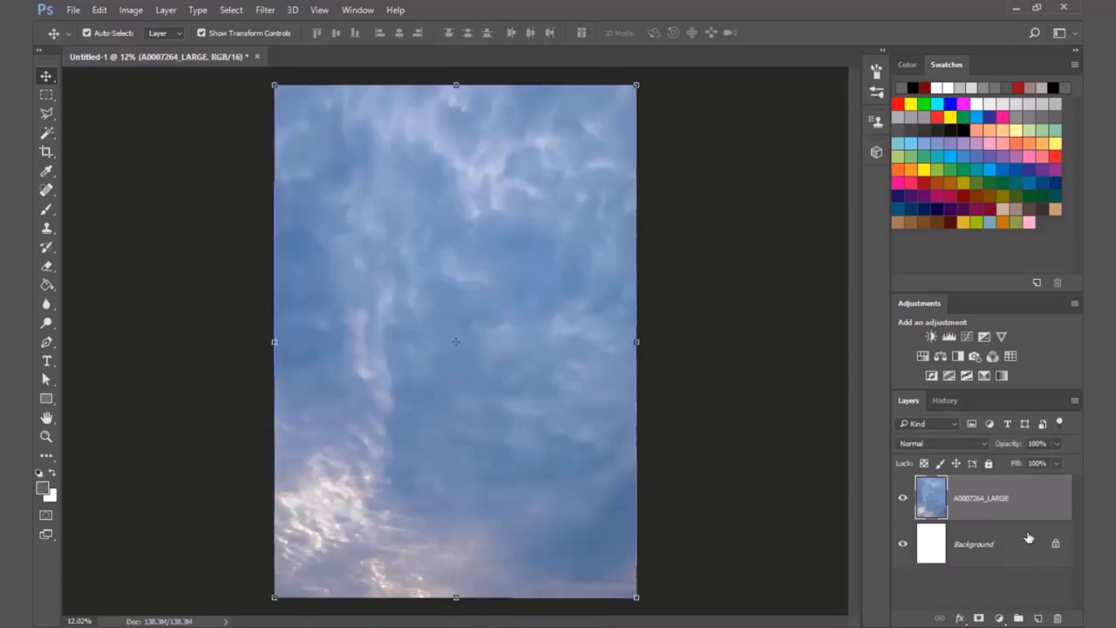
key(Delete)
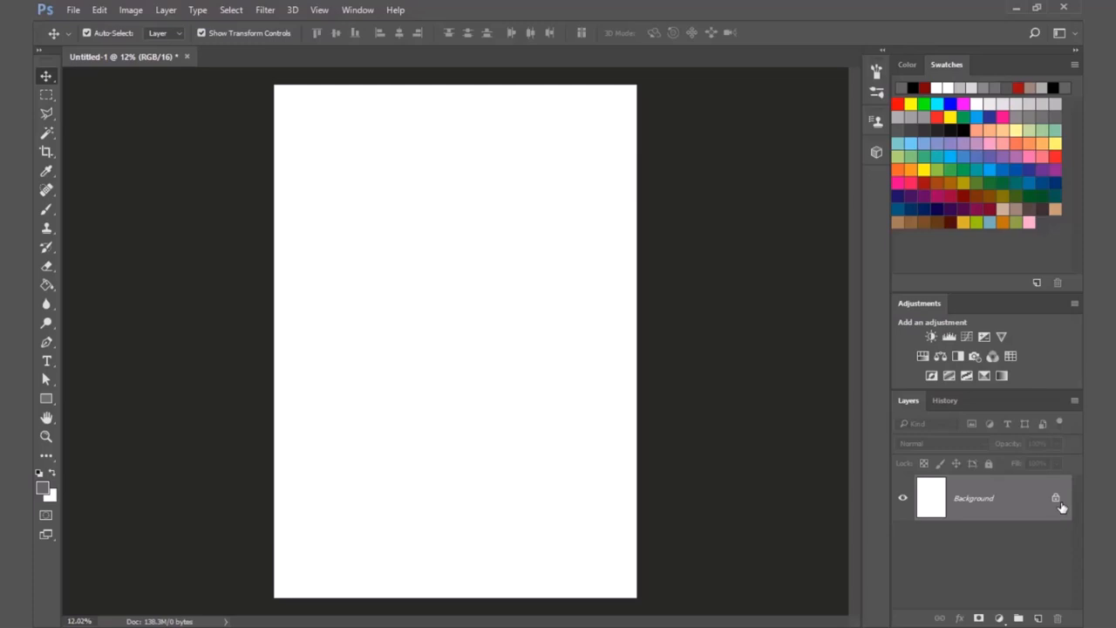
click(1055, 499)
Step: Reset colours, fill the whole canvas with black and lock the layer completely
key(g)
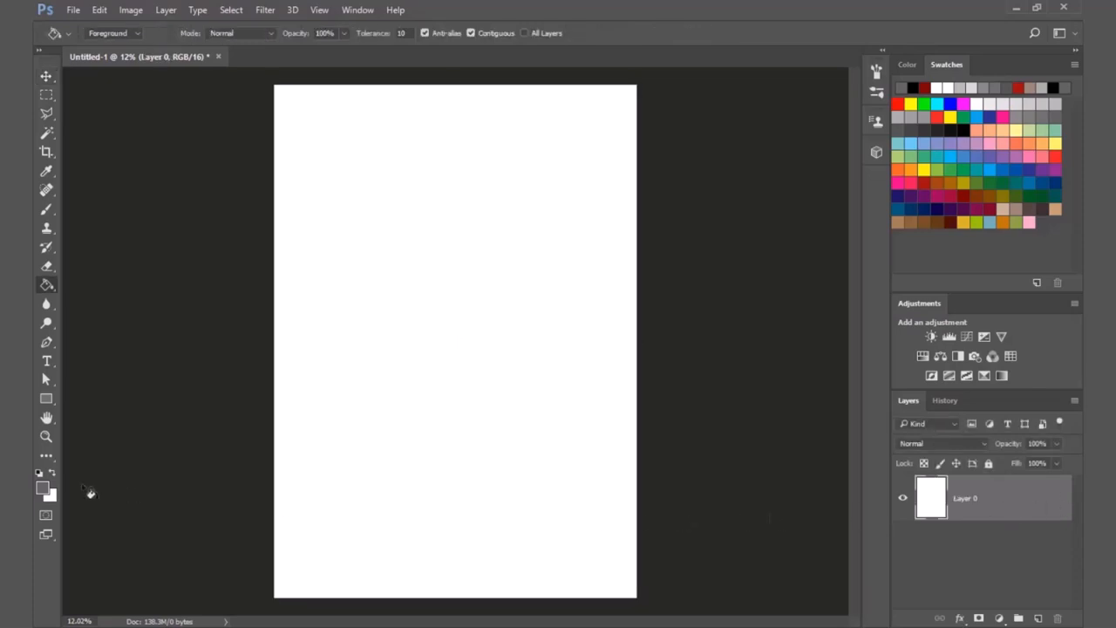
click(38, 474)
key(alt+BackSpace)
click(987, 463)
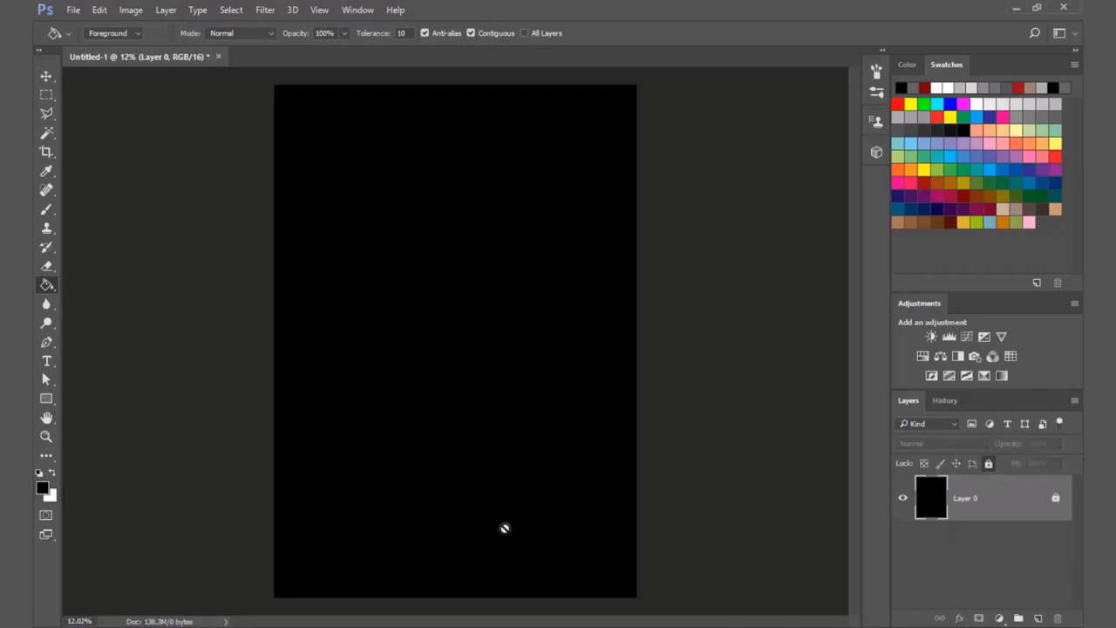
key(alt+Tab)
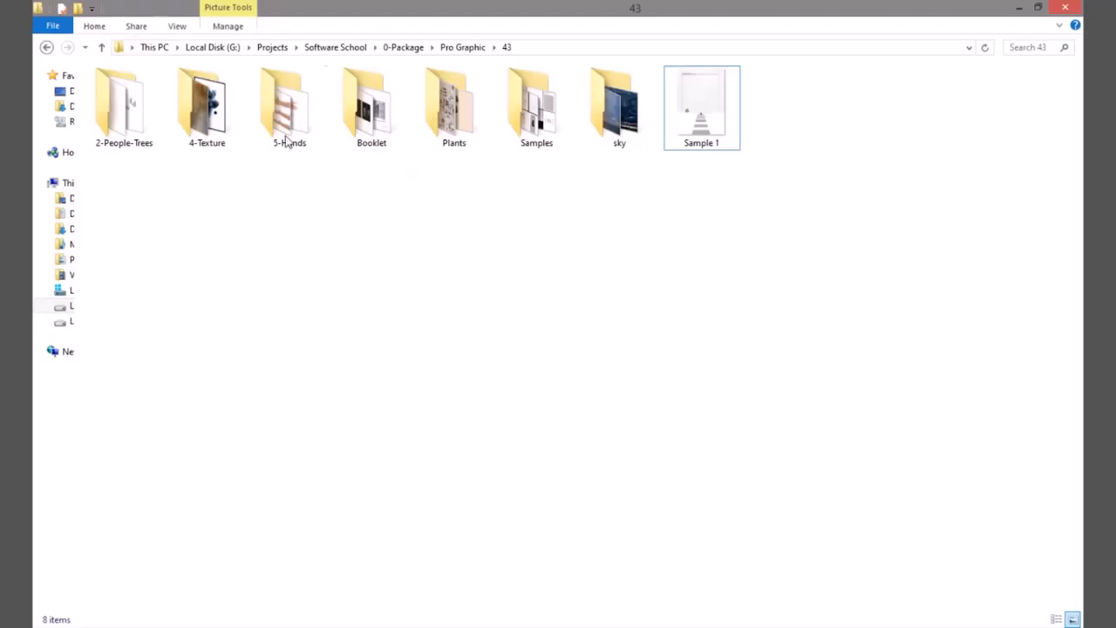
Step: Open the 5-Hands folder at large icons and drag the hand image onto the poster
double_click(285, 137)
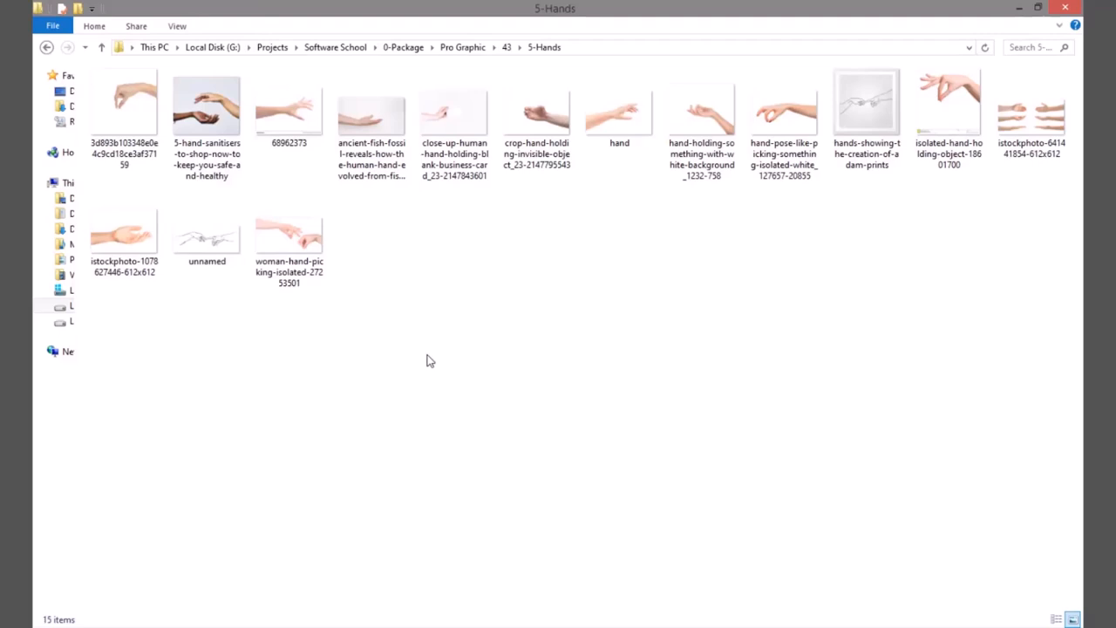
ctrl+scroll(376, 191, up, 4)
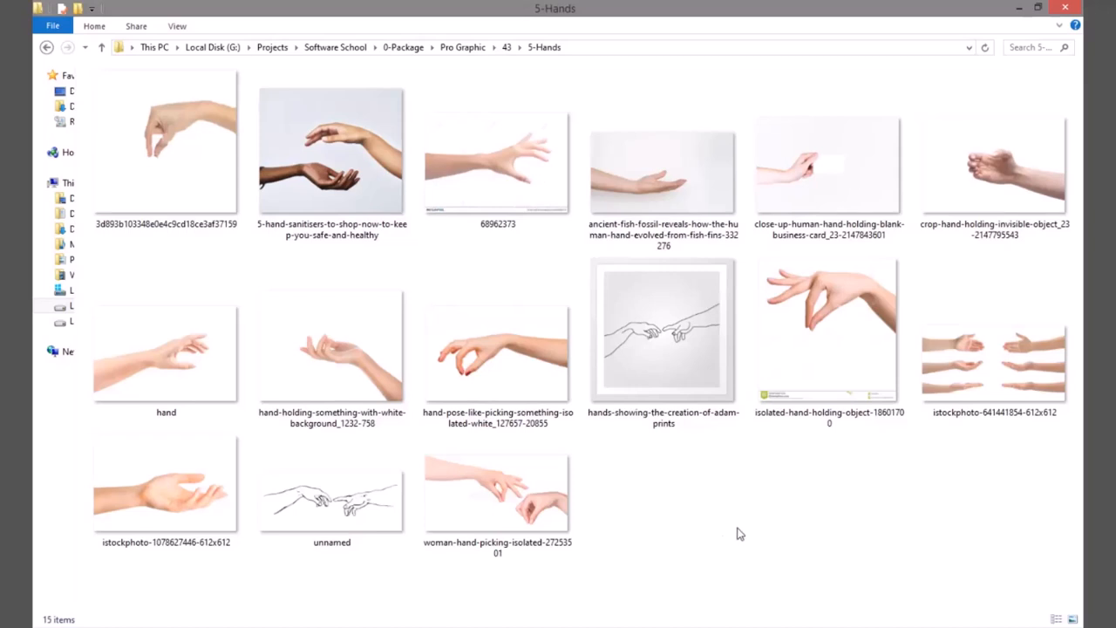
drag(166, 353, 482, 493)
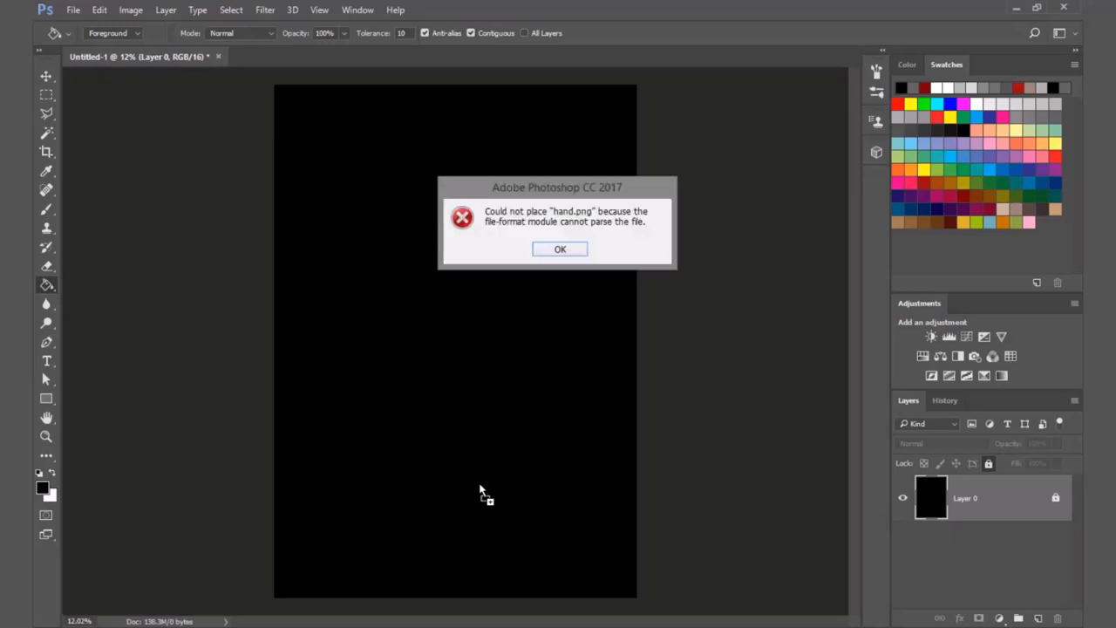
Step: Close Photoshop's cannot-parse error with OK and return to the 5-Hands folder
click(561, 251)
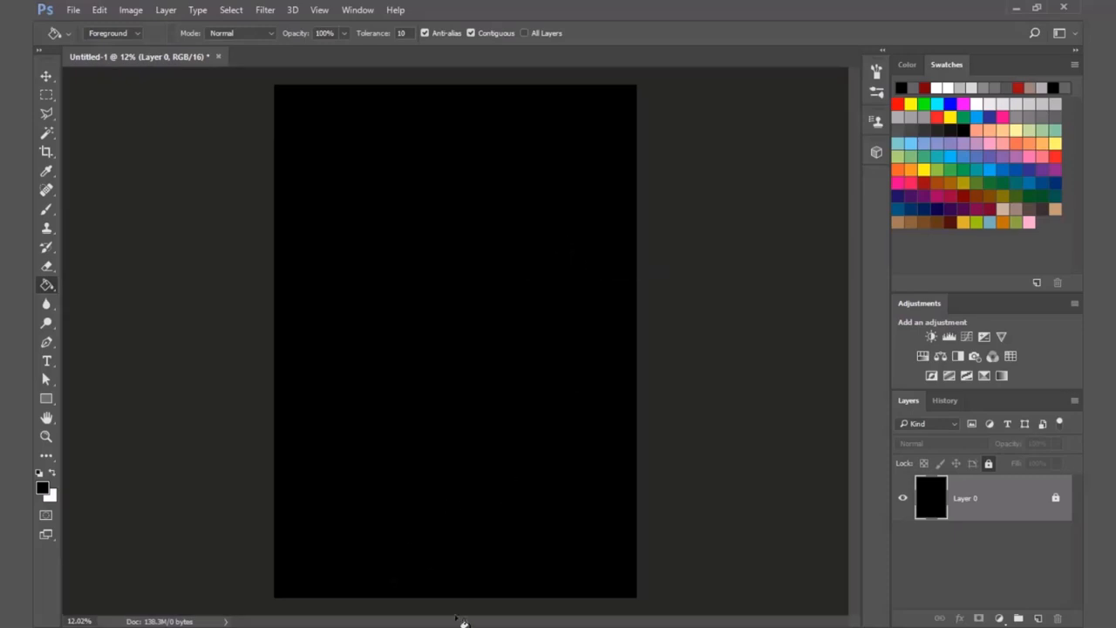
key(alt+Tab)
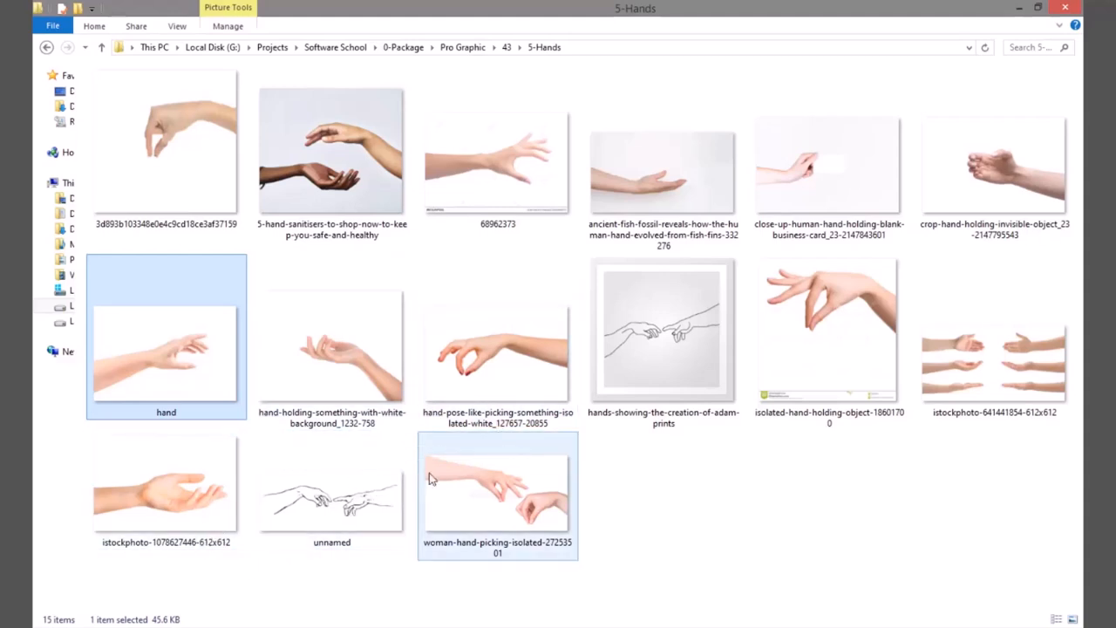
Step: Open the hand image file in Paint using Open with
right_click(194, 362)
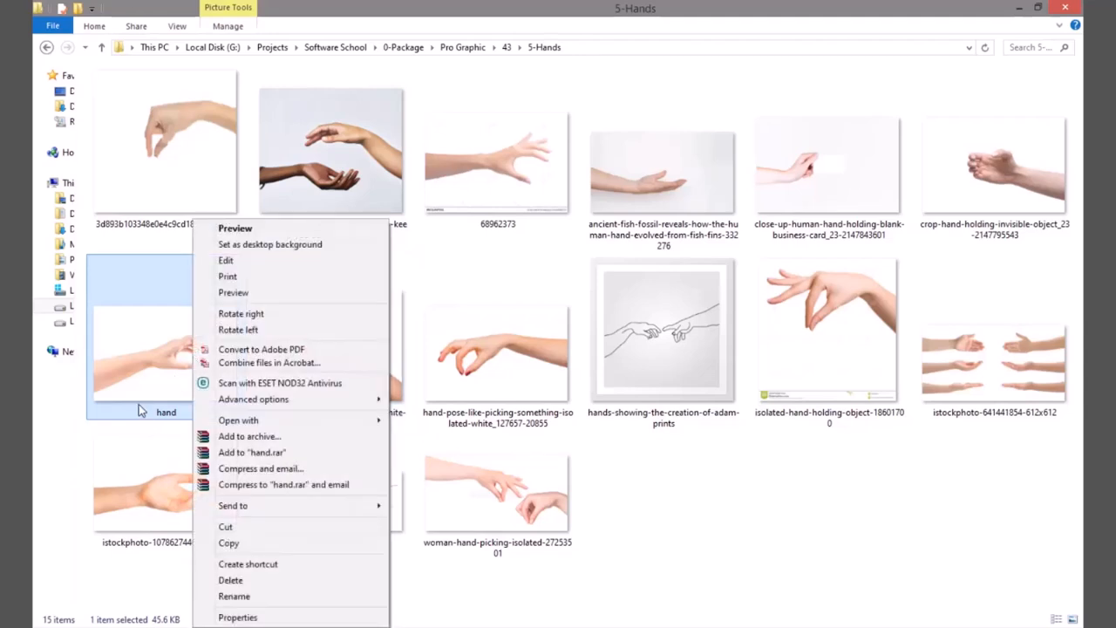
mouse_move(284, 425)
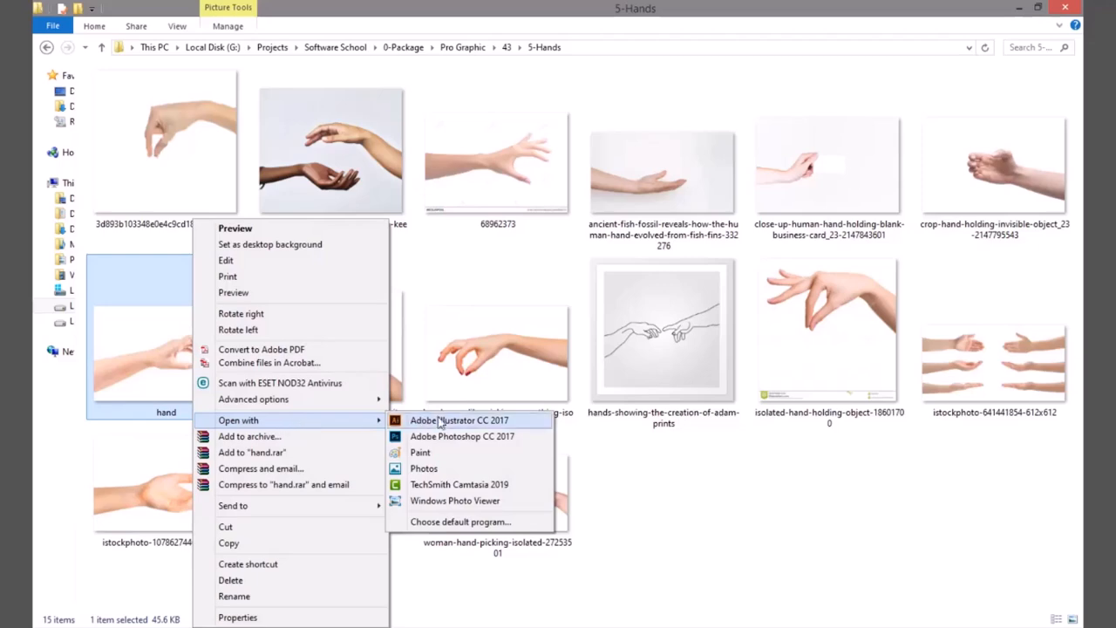
click(436, 454)
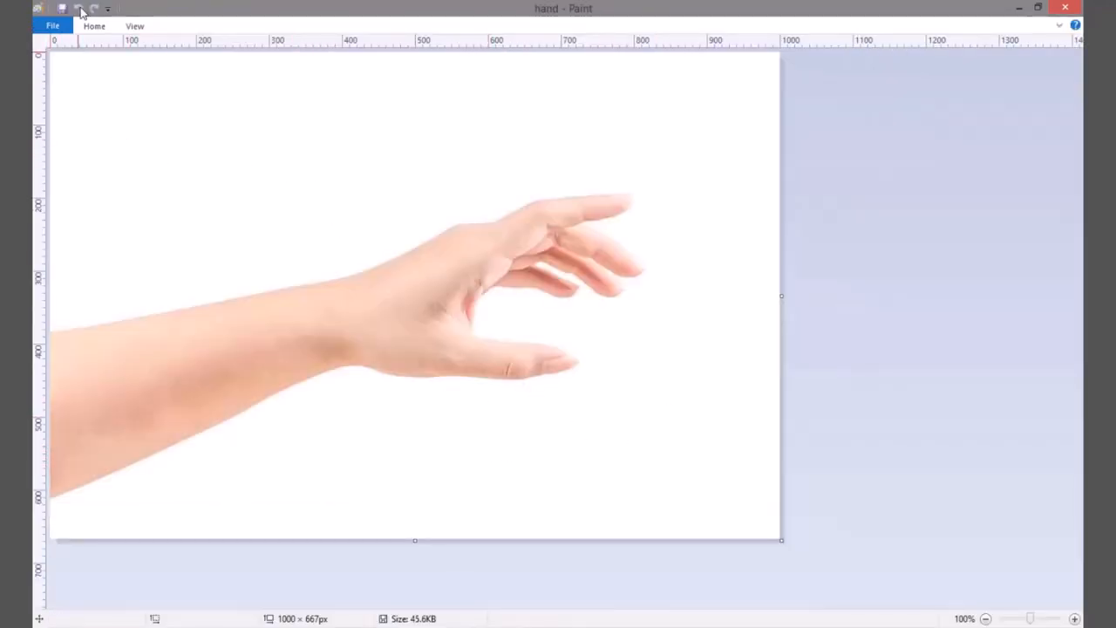
Step: Save the hand picture as a JPEG named 'handaaa' and close Paint
click(59, 26)
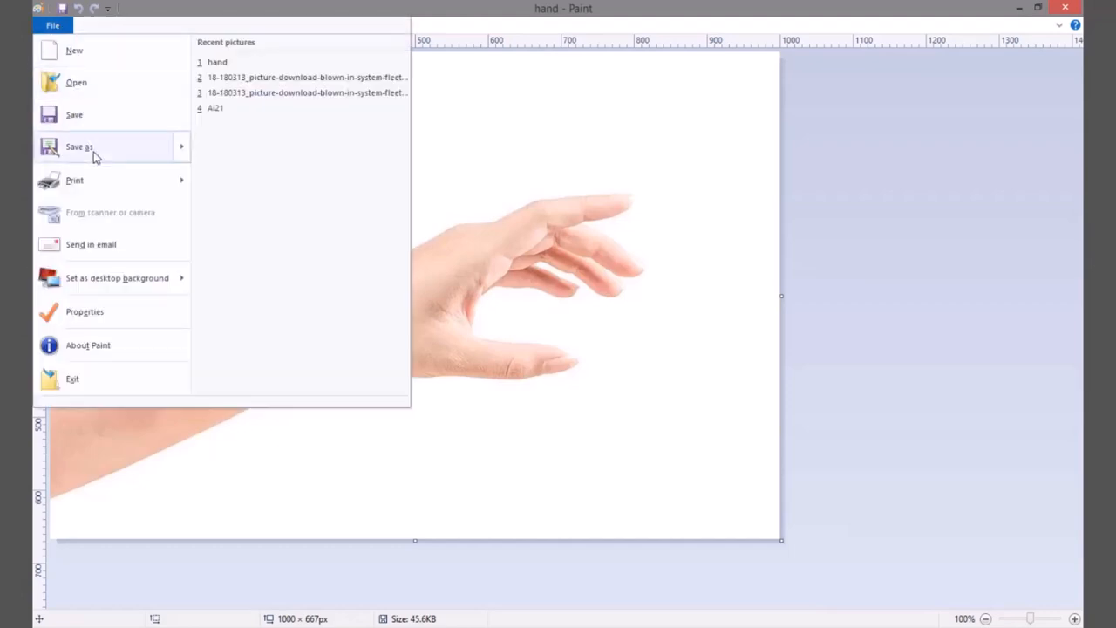
mouse_move(131, 159)
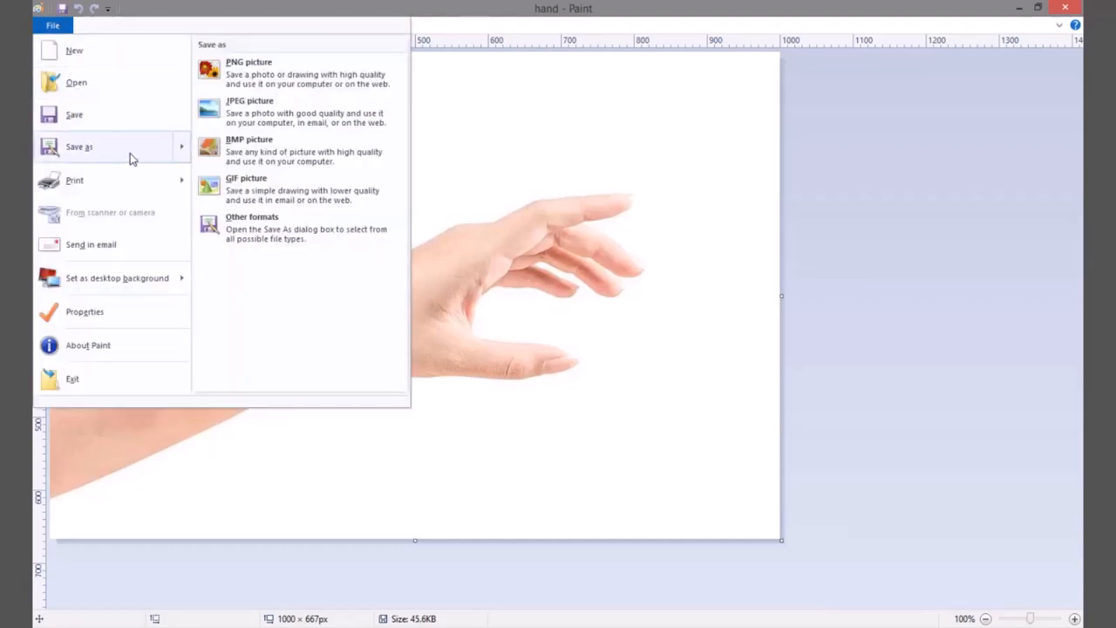
click(264, 113)
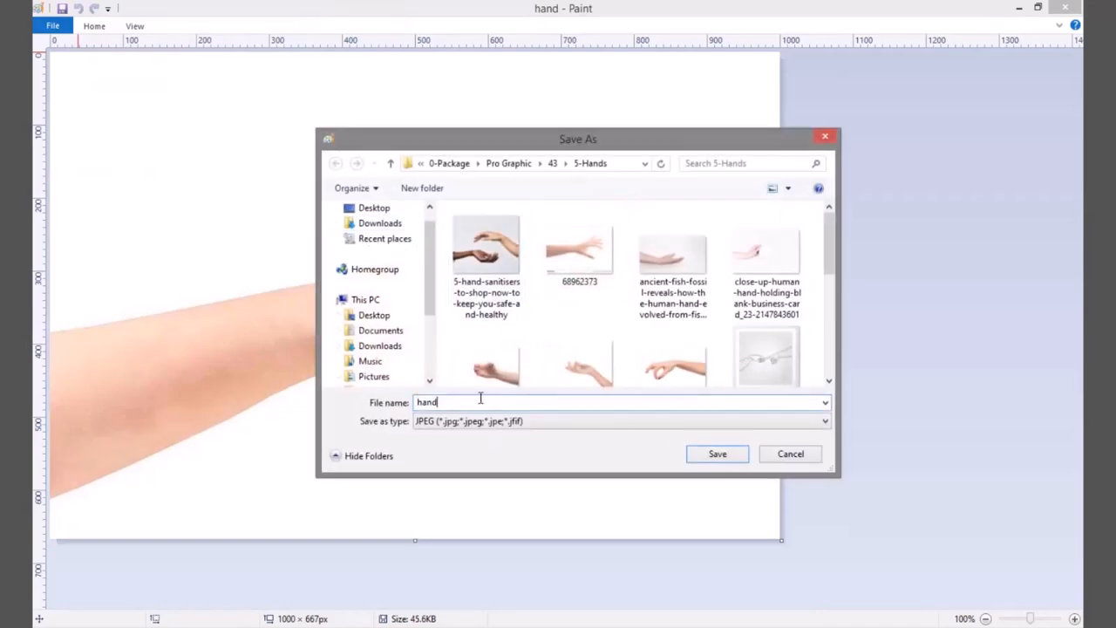
click(733, 458)
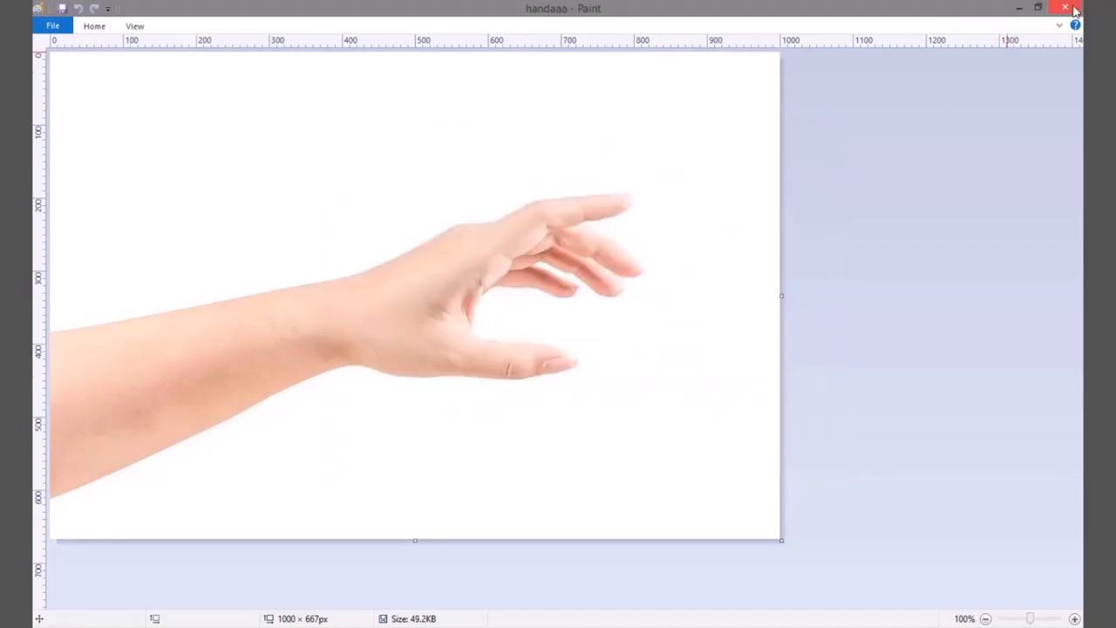
click(1073, 10)
Step: Place handaaa on the poster and rotate it -90° so the fingers point up
drag(368, 393, 525, 436)
key(Return)
key(v)
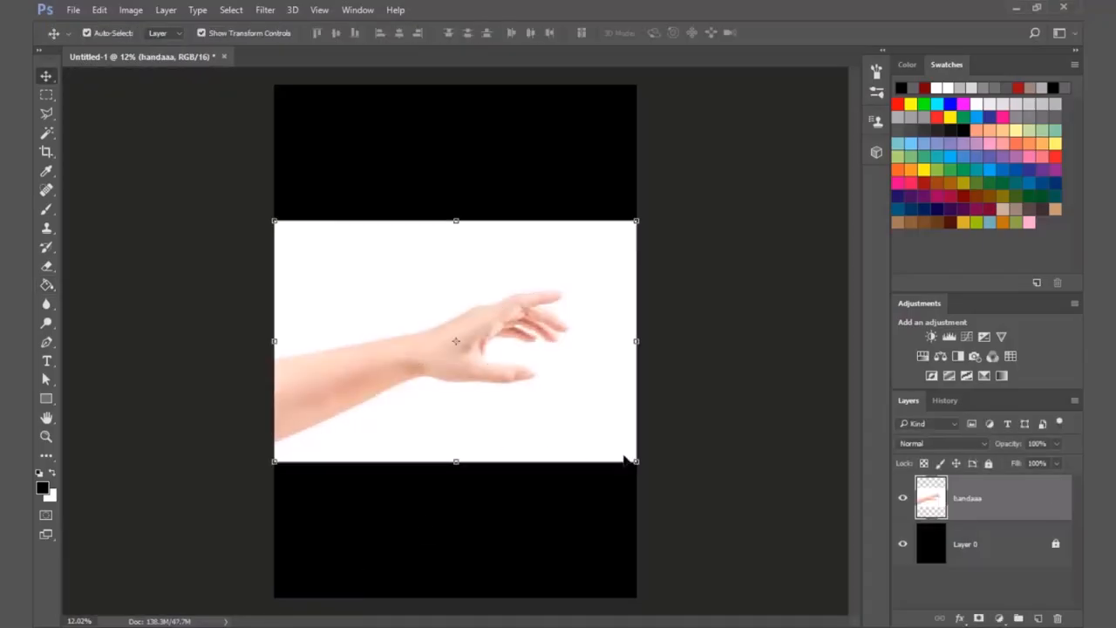
drag(646, 474, 532, 236)
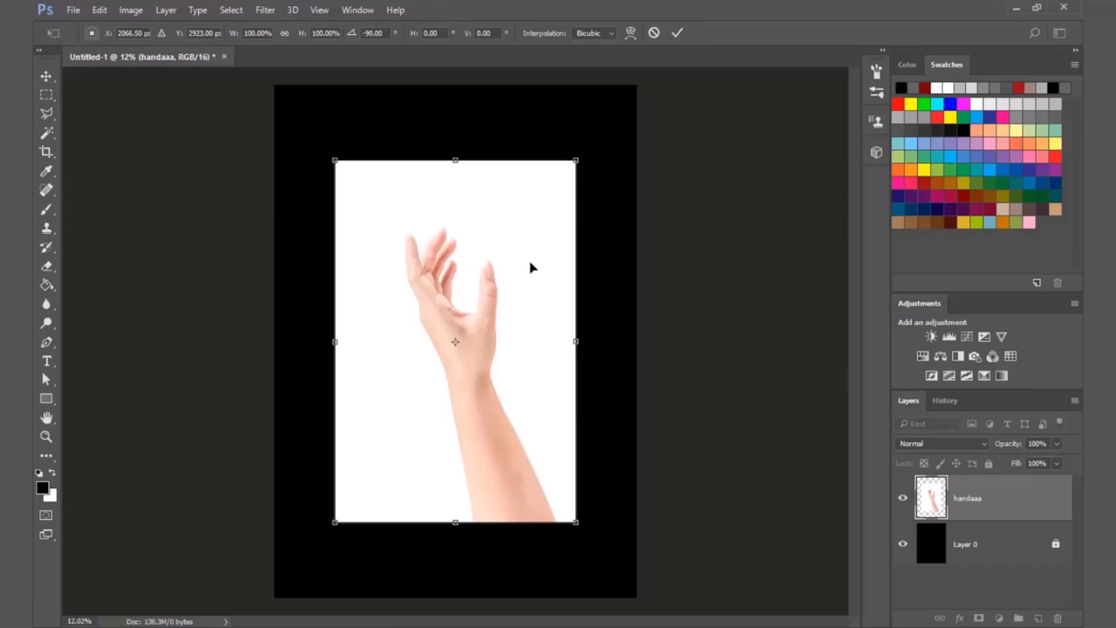
Step: Commit the rotation, select the white backdrop with Magic Wand, delete it and deselect
key(Return)
key(w)
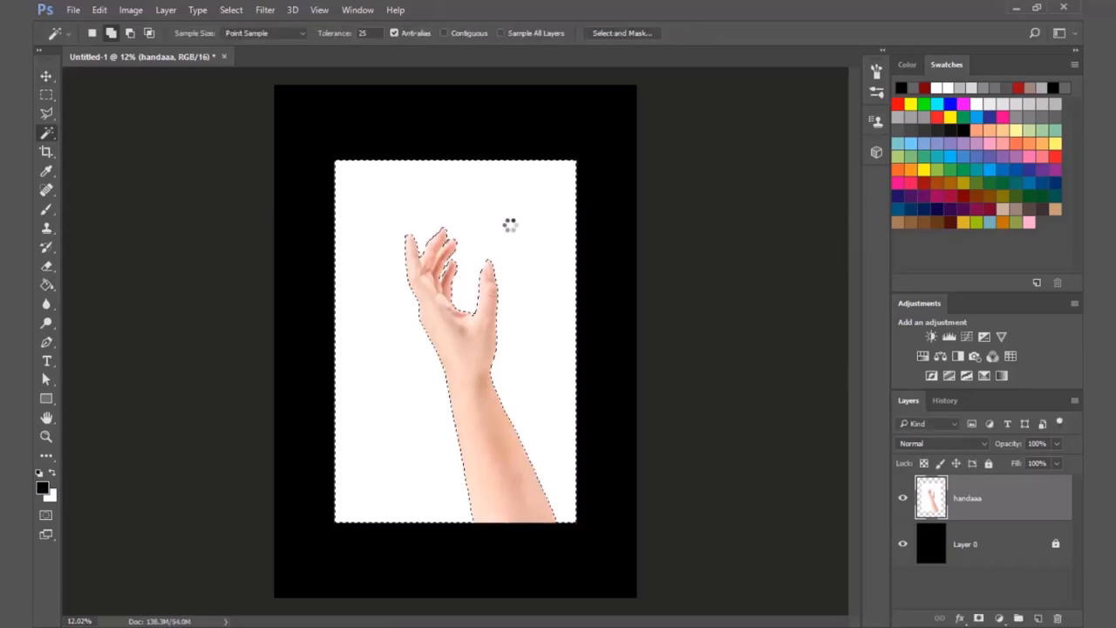
key(Delete)
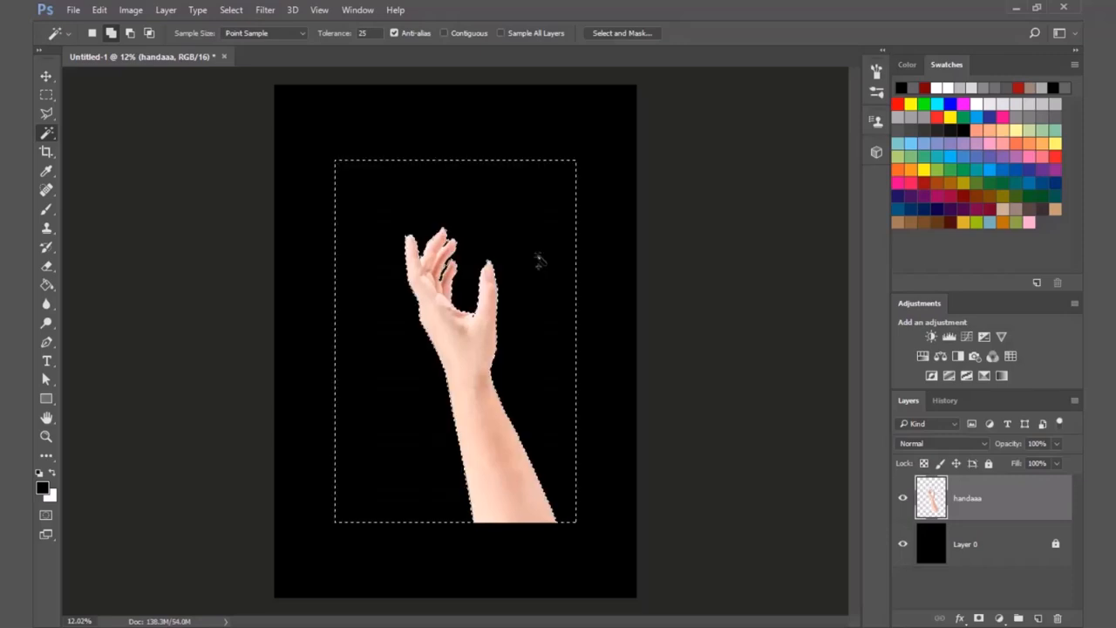
key(ctrl+d)
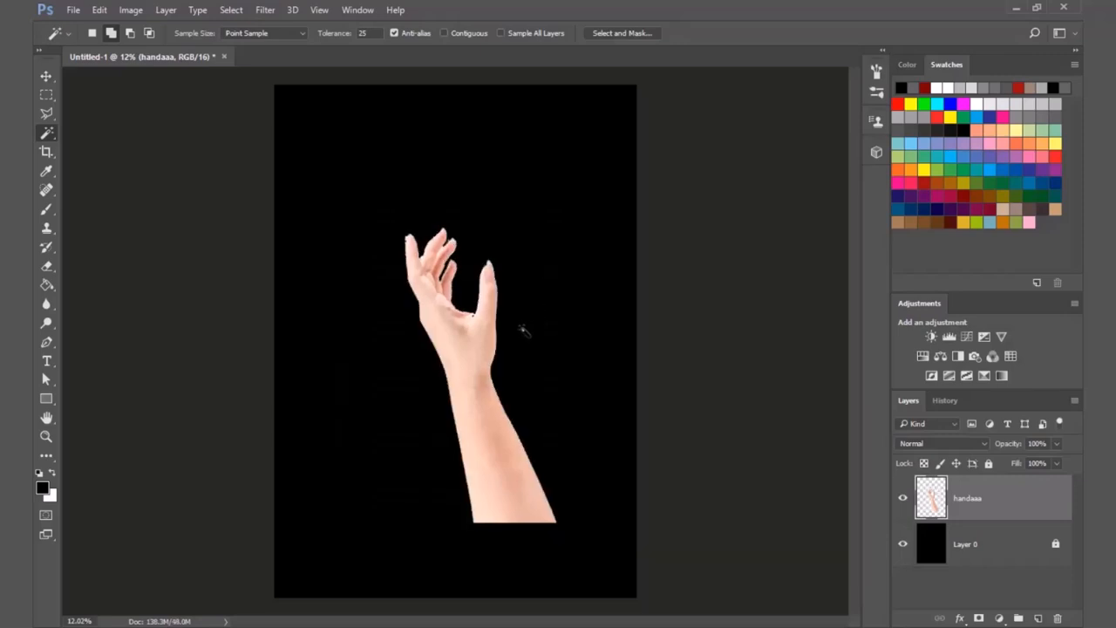
Step: Deselect and Magic Wand the white background around the hand at tolerance 15
key(v)
scroll(406, 237, up, 2)
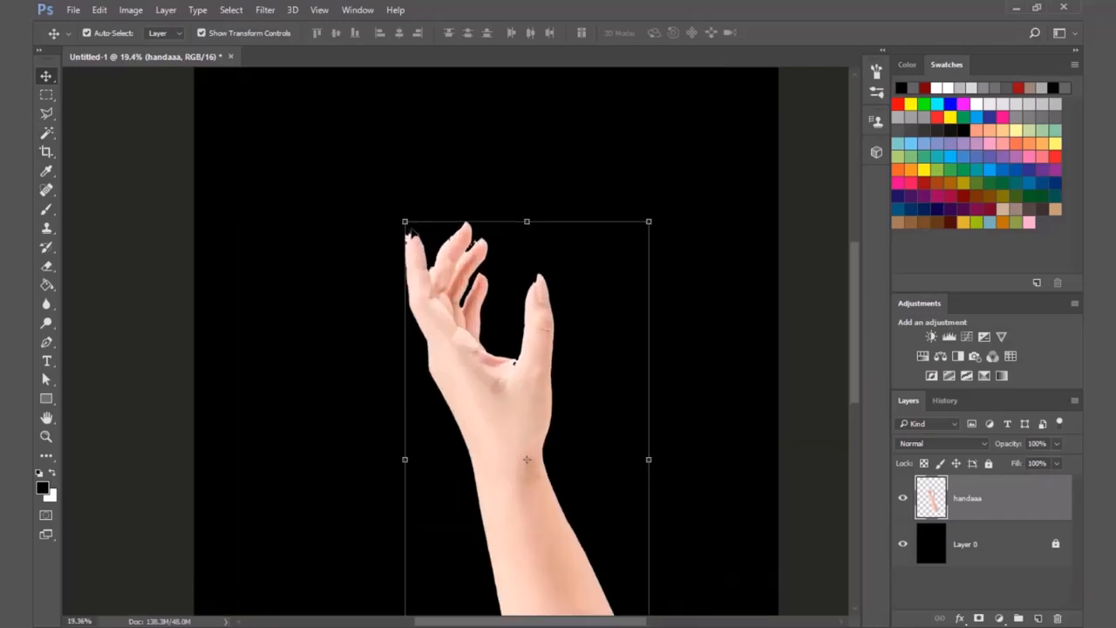
scroll(415, 235, down, 1)
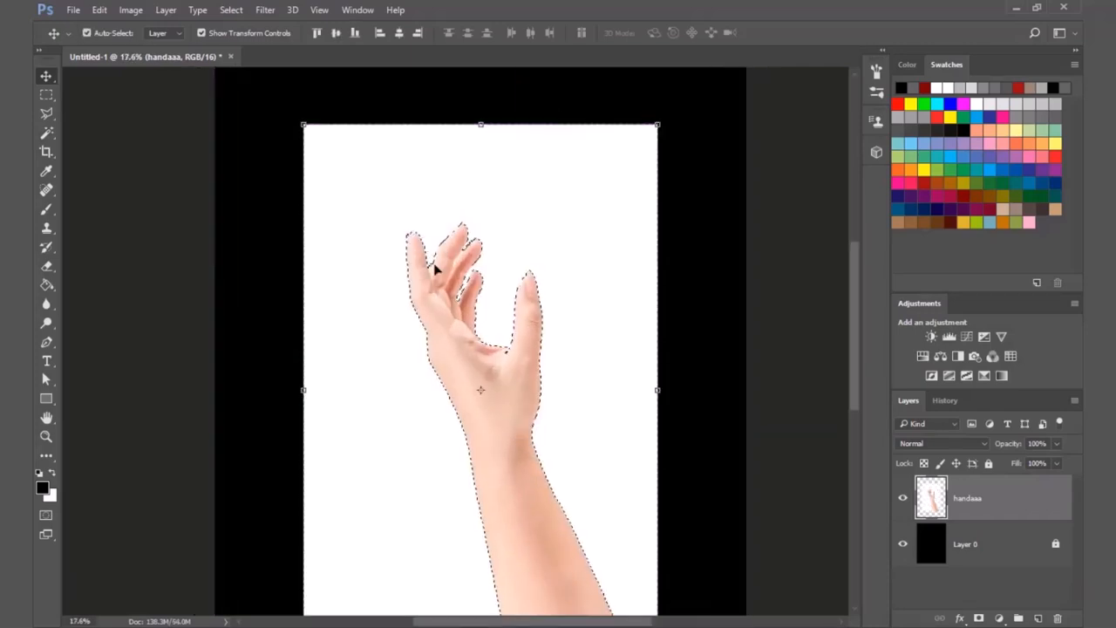
scroll(427, 237, up, 2)
scroll(434, 242, up, 2)
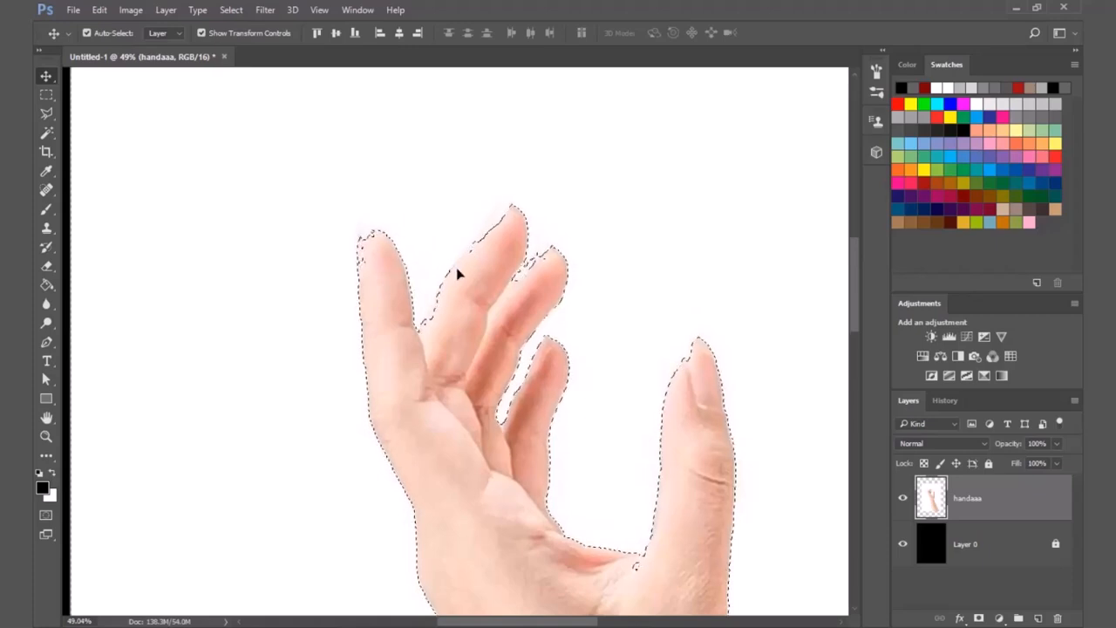
key(ctrl+d)
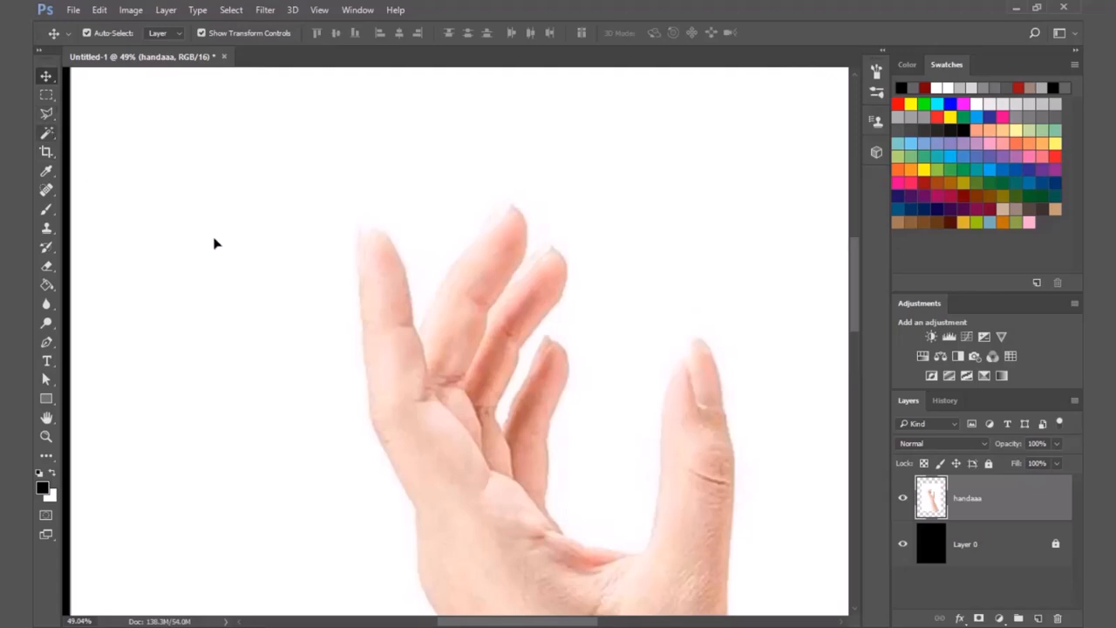
key(w)
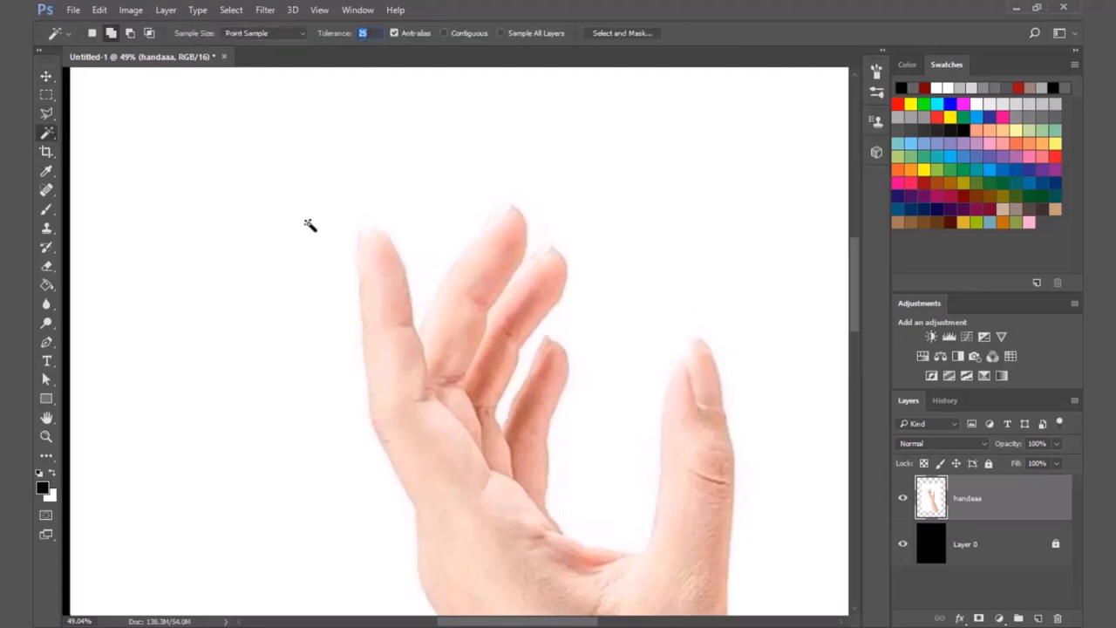
click(268, 253)
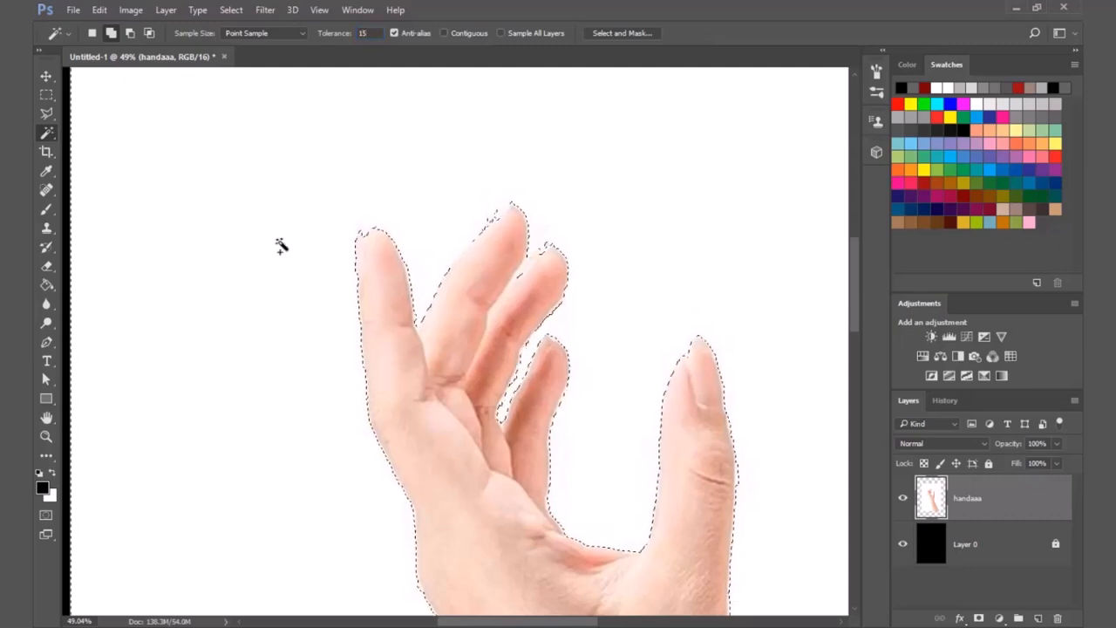
Step: Redo the background selection at tolerance 10 for a tighter edge around the fingers
scroll(279, 247, down, 2)
key(ctrl+d)
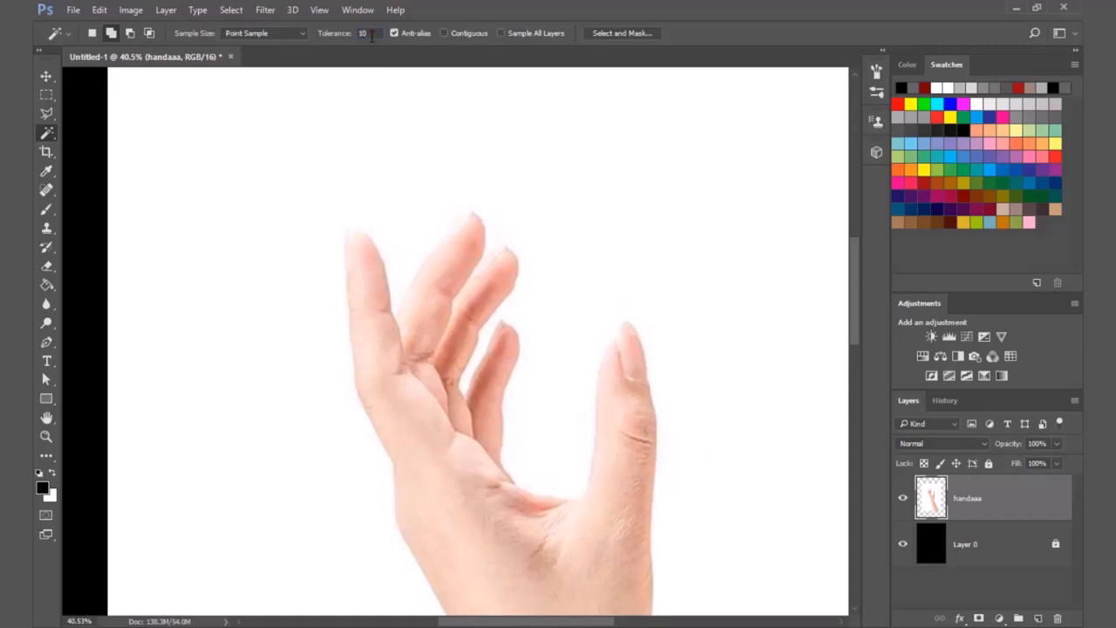
click(148, 260)
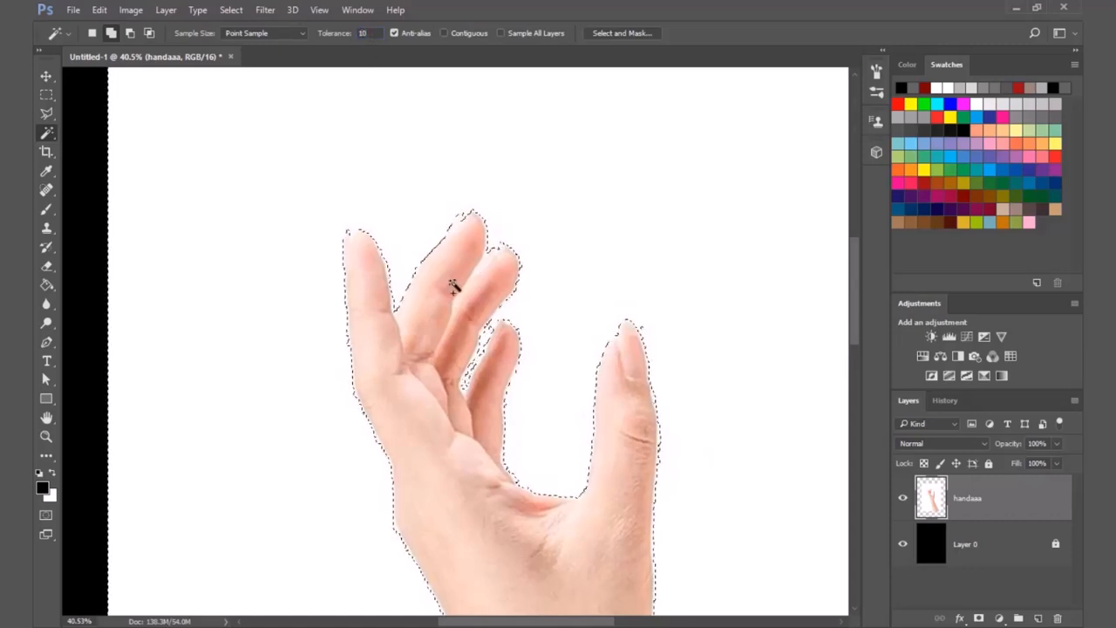
scroll(391, 241, down, 3)
scroll(438, 212, up, 5)
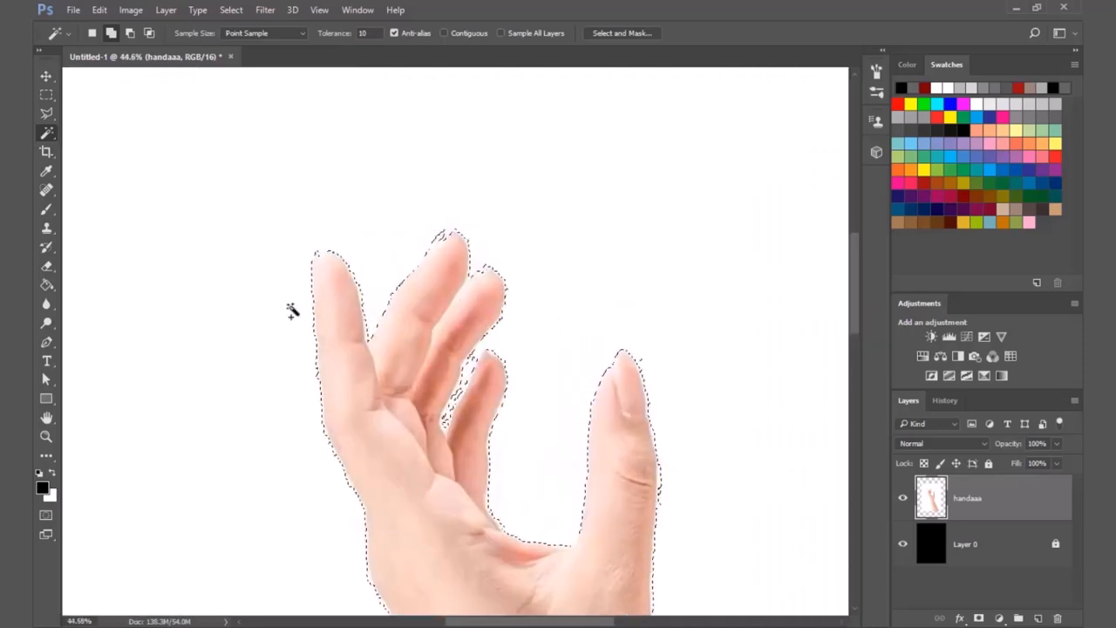
click(53, 112)
scroll(436, 249, up, 6)
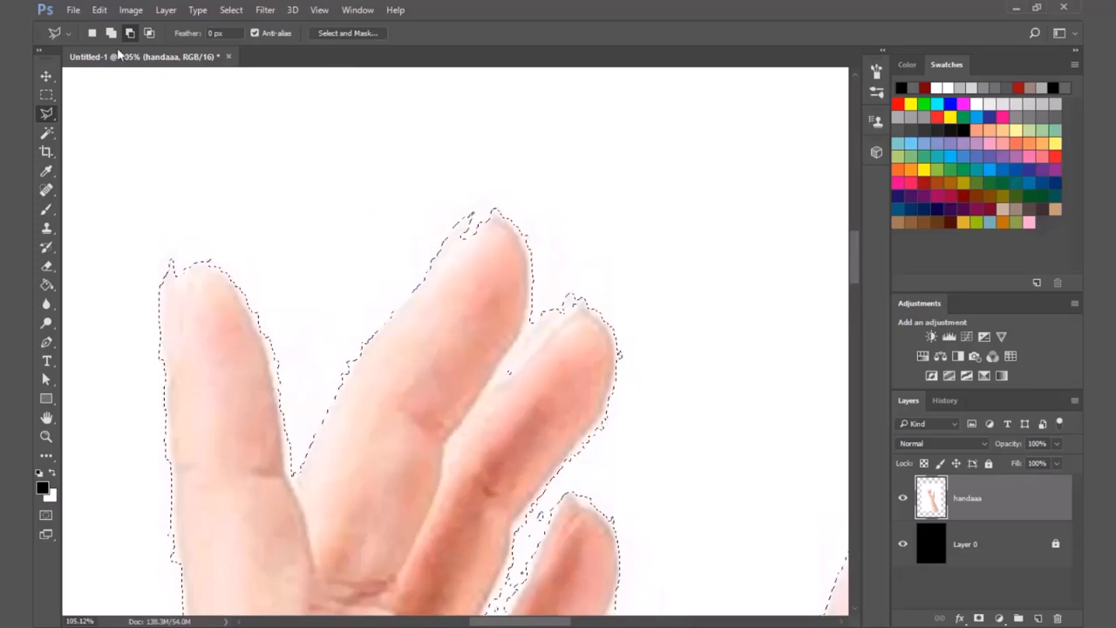
Step: Trim the fuzzy edge at the middle fingertip with a Polygonal Lasso outline
mouse_move(482, 211)
mouse_down()
mouse_move(504, 214)
mouse_move(504, 246)
mouse_move(453, 292)
mouse_up()
key(ctrl+z)
click(468, 216)
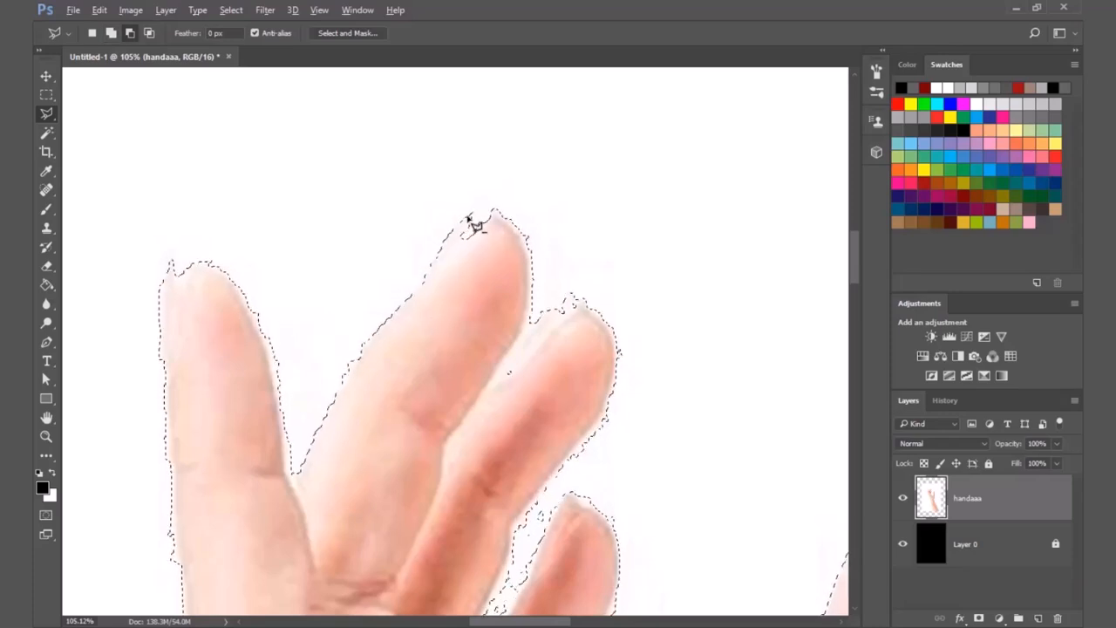
click(482, 209)
click(498, 207)
double_click(449, 277)
scroll(239, 306, up, 2)
Step: Trim the left fingertip's edge from the selection with a Polygonal Lasso outline
click(237, 259)
click(214, 254)
click(190, 257)
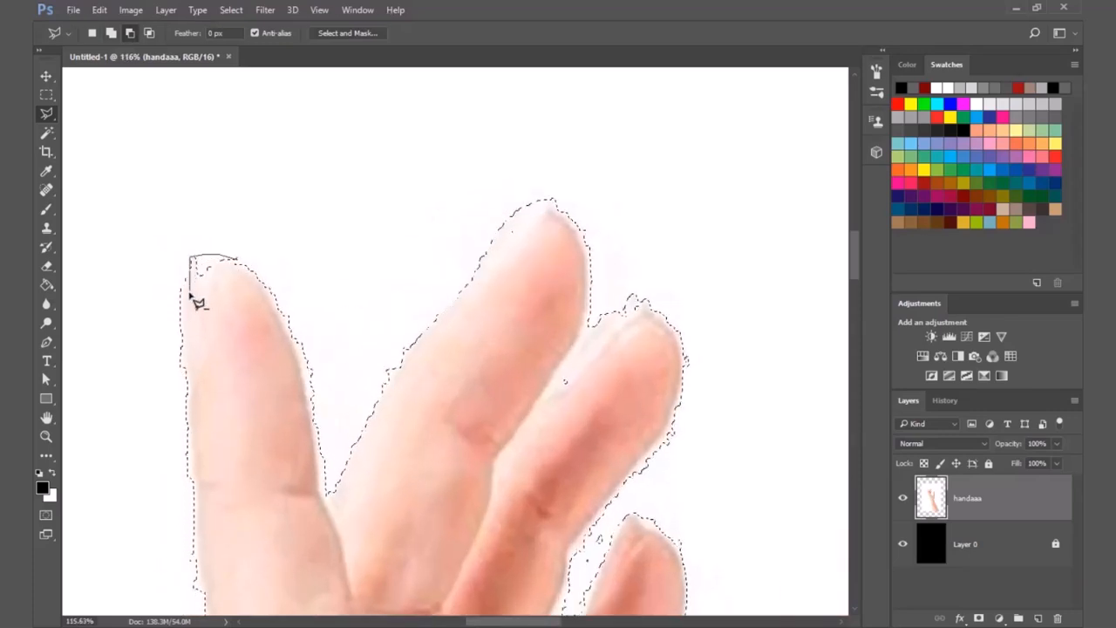
click(237, 259)
scroll(262, 214, down, 3)
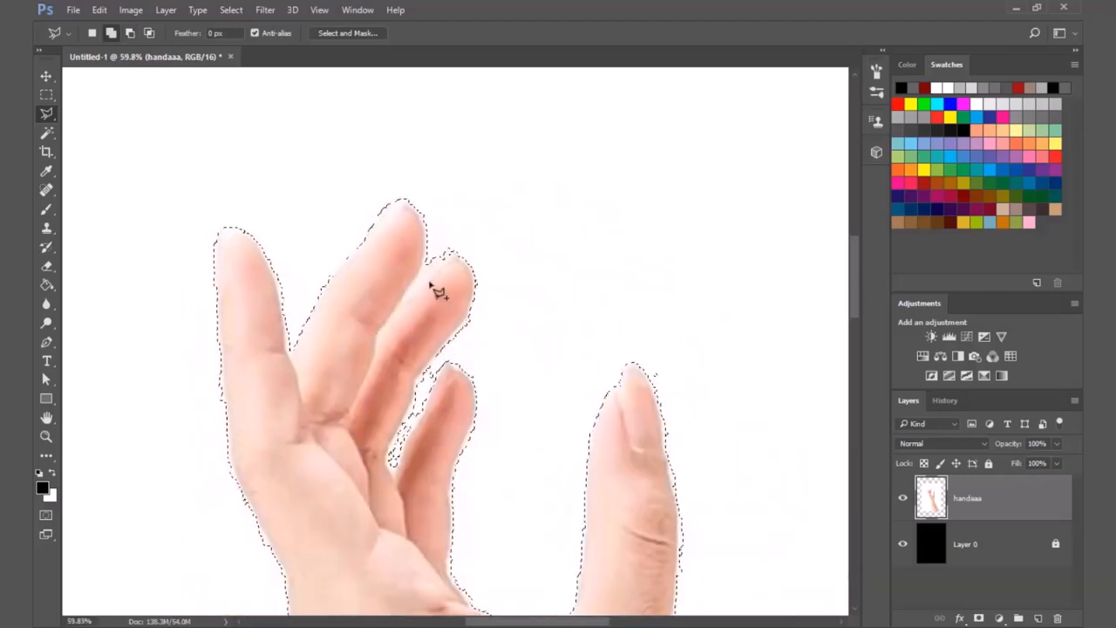
scroll(413, 210, down, 1)
scroll(424, 386, up, 2)
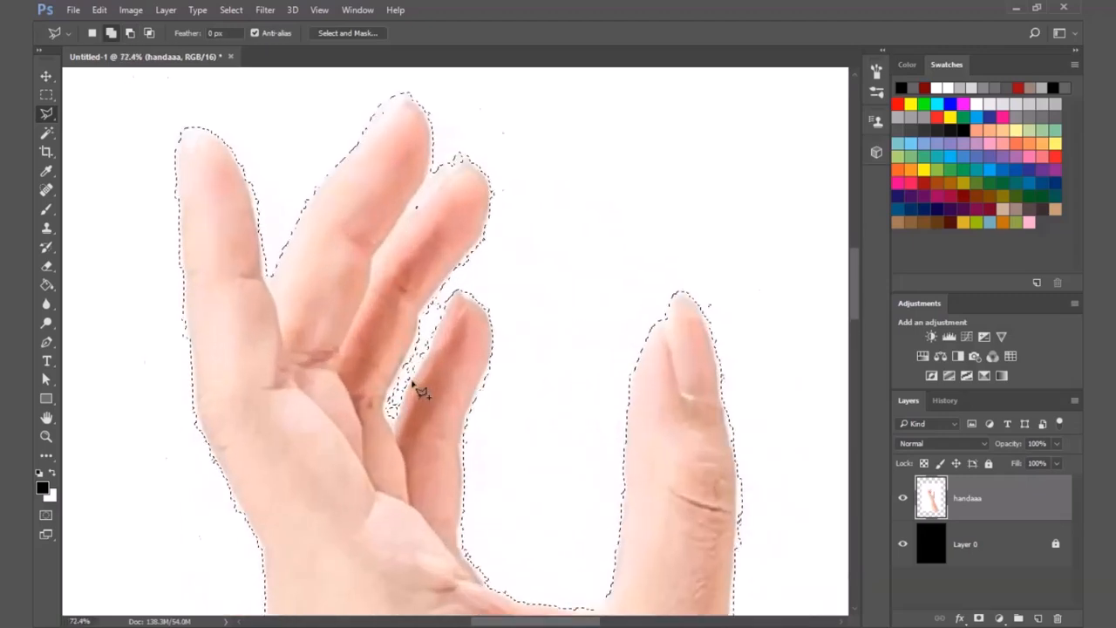
scroll(420, 392, up, 2)
Step: Lasso the stray edge between the fingers, then delete the white background and deselect
click(48, 114)
mouse_move(463, 247)
mouse_down()
mouse_move(377, 417)
mouse_move(381, 452)
mouse_move(405, 425)
mouse_move(408, 383)
mouse_move(480, 242)
mouse_up()
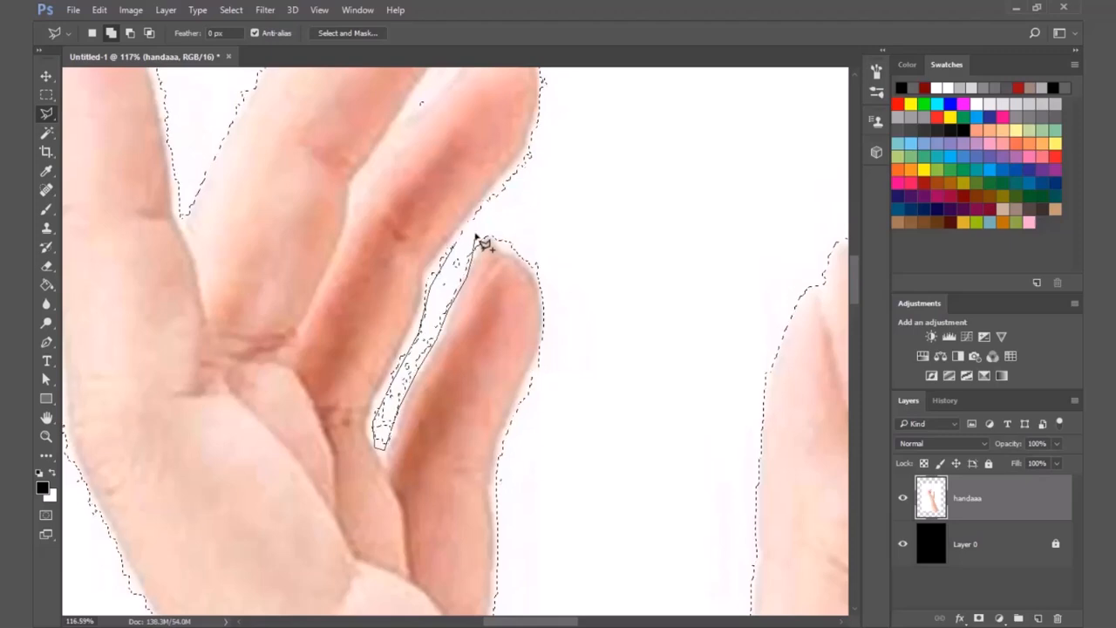
scroll(384, 353, down, 10)
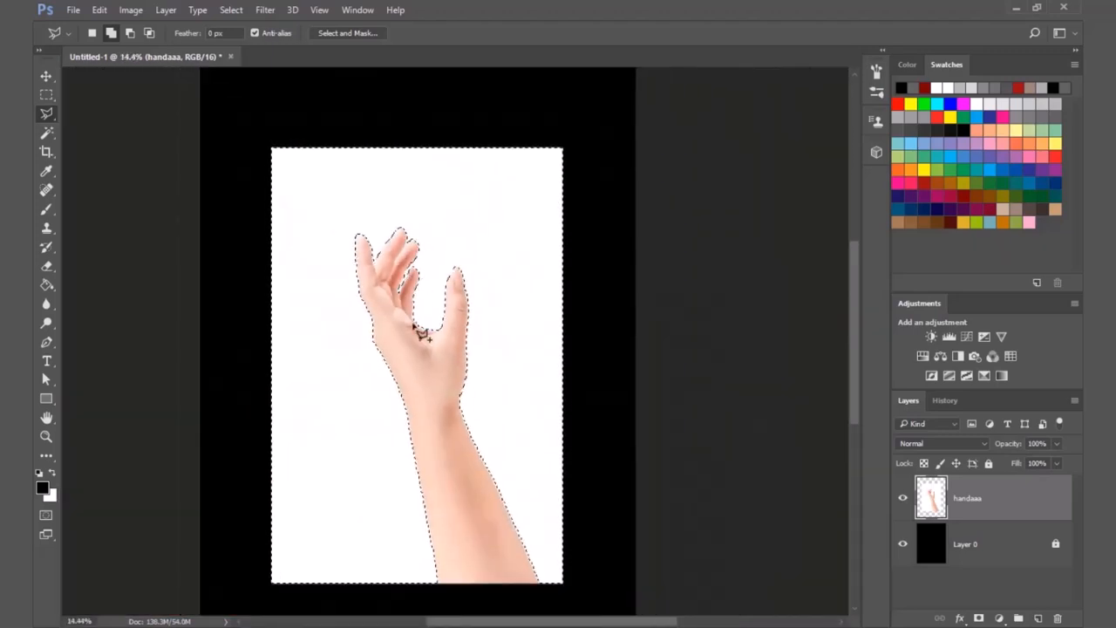
scroll(418, 425, down, 2)
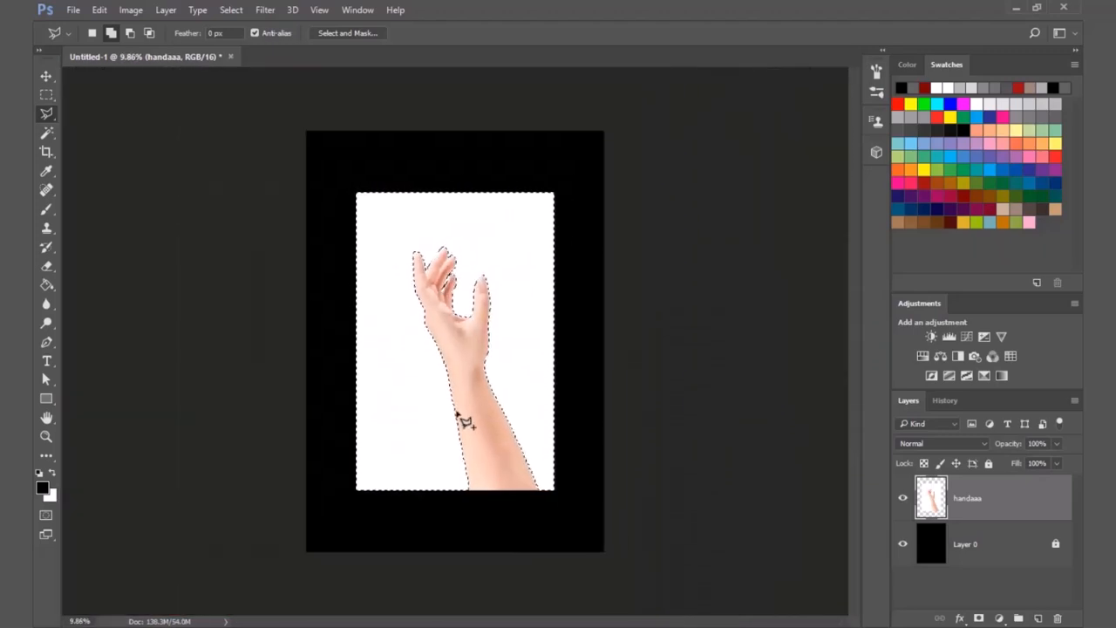
key(Delete)
key(ctrl+d)
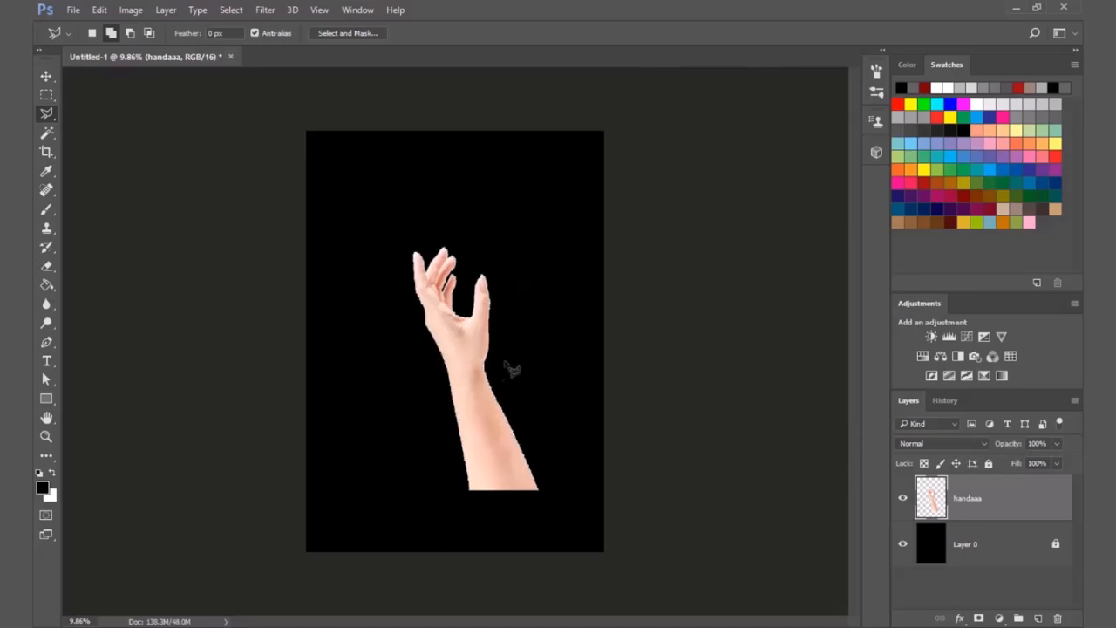
Step: Move the hand left and down and flip it horizontally
key(v)
mouse_move(490, 420)
mouse_down()
mouse_move(473, 439)
mouse_move(463, 430)
mouse_move(459, 382)
mouse_up()
key(ctrl+t)
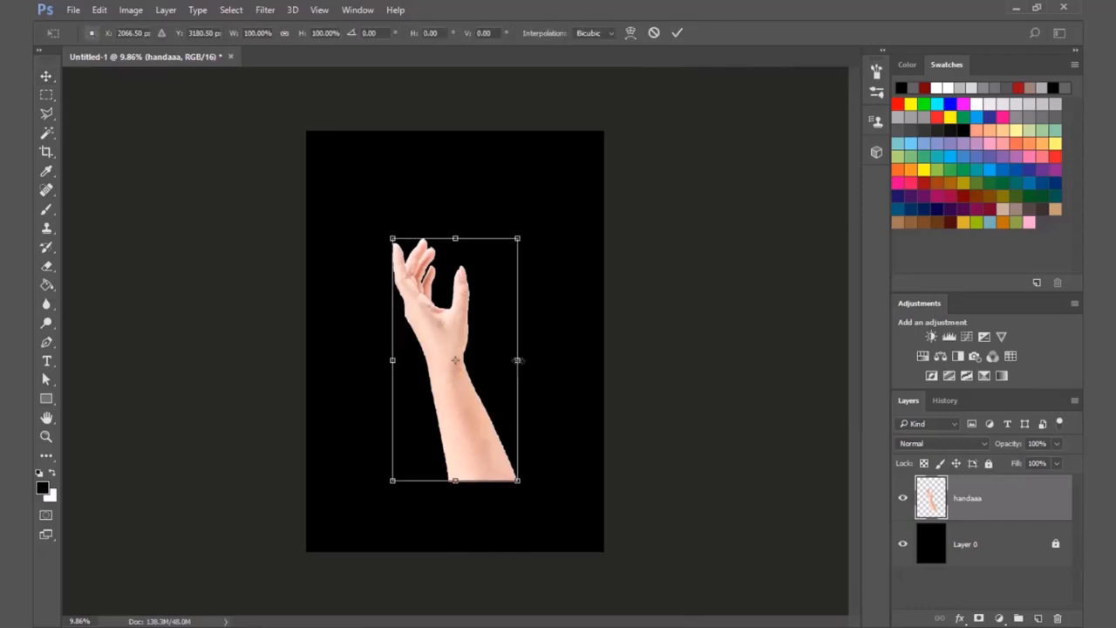
right_click(518, 361)
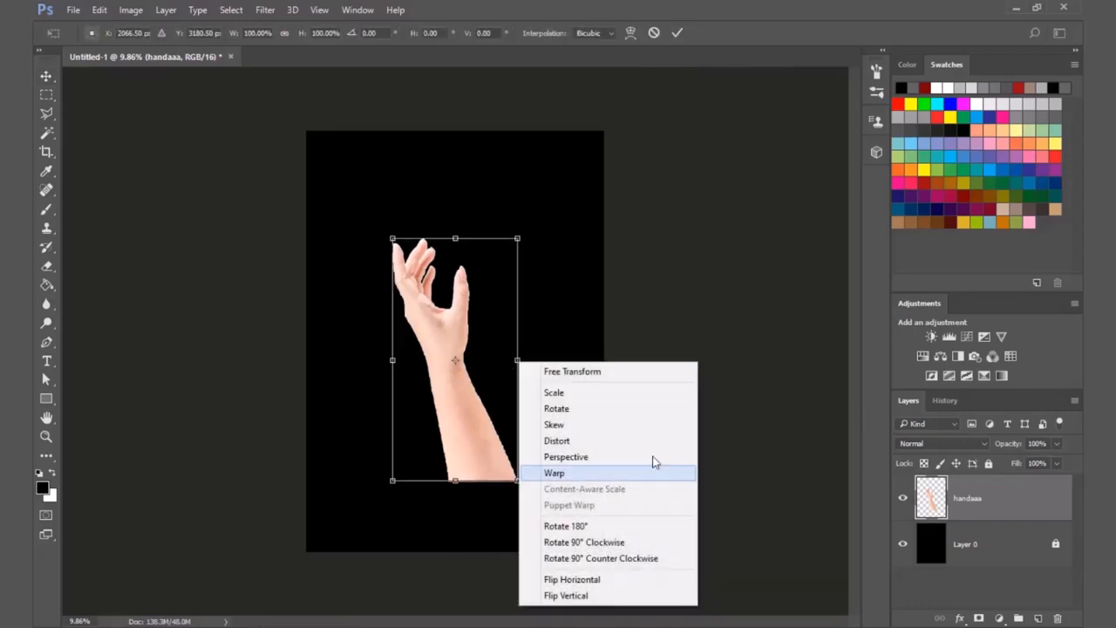
click(602, 580)
Step: Tilt the hand about 14°, shrink it to about 43% in the lower right, then enlarge slightly
drag(453, 433, 490, 473)
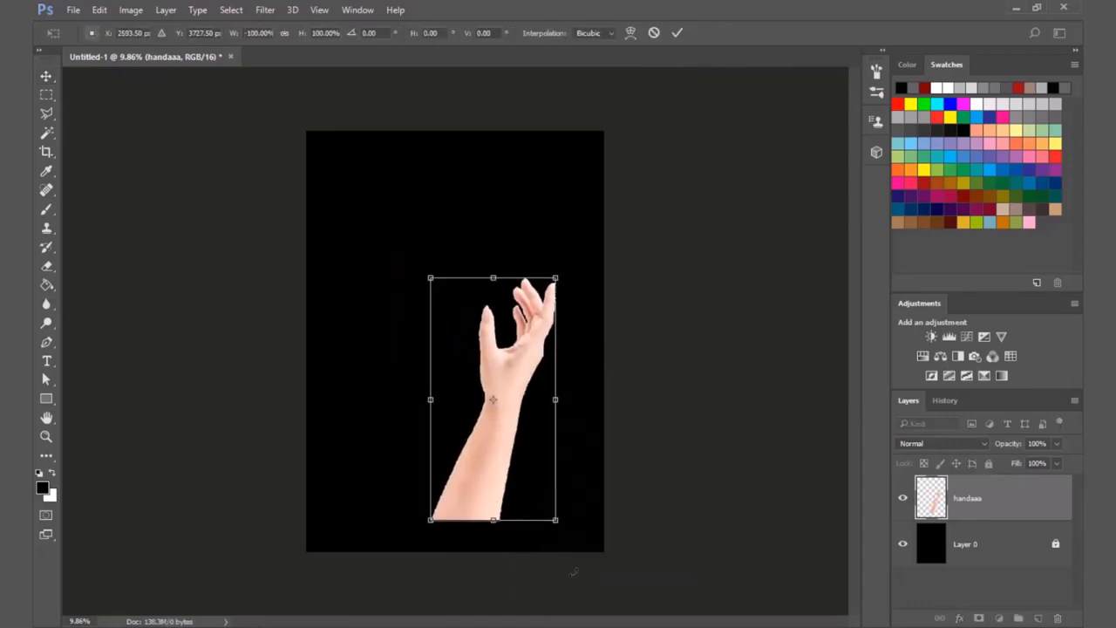
drag(568, 552, 615, 544)
drag(453, 536, 594, 479)
key(Return)
key(ctrl+plus)
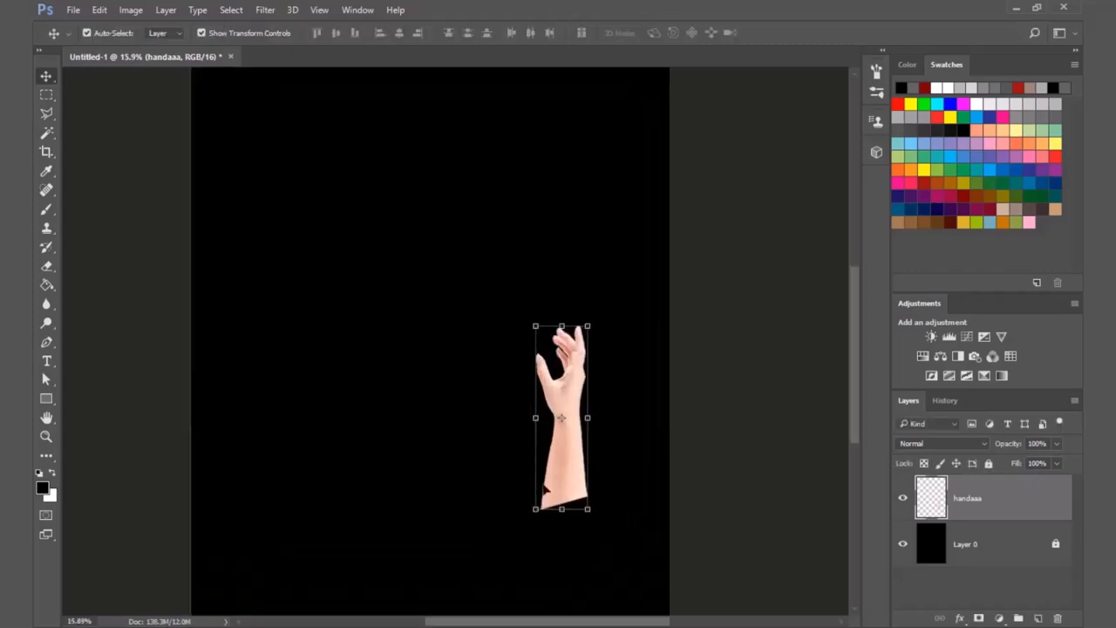
key(ctrl+minus)
drag(557, 359, 567, 337)
Step: Apply the hand resize and add a clipped Hue/Saturation layer with Saturation -100, Lightness -38
key(Return)
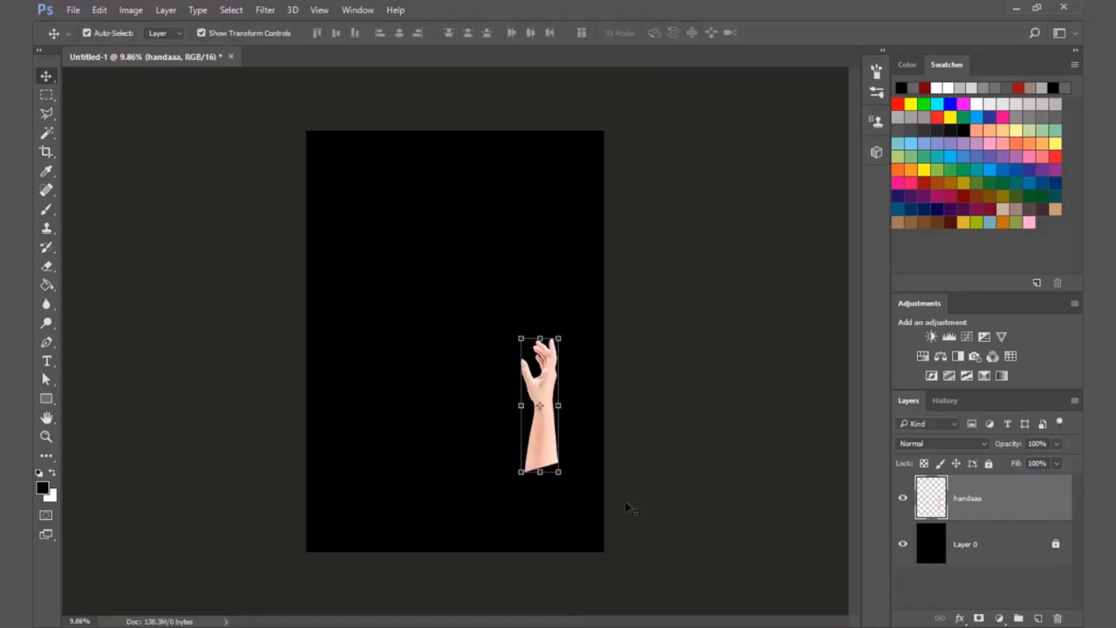
click(998, 618)
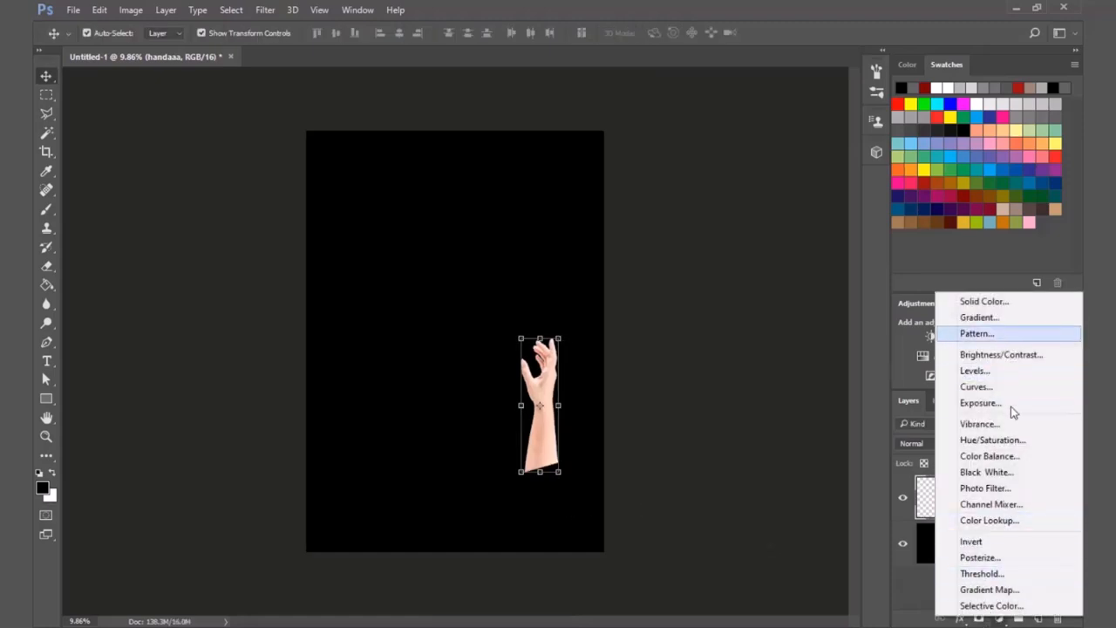
click(1016, 442)
alt+click(943, 516)
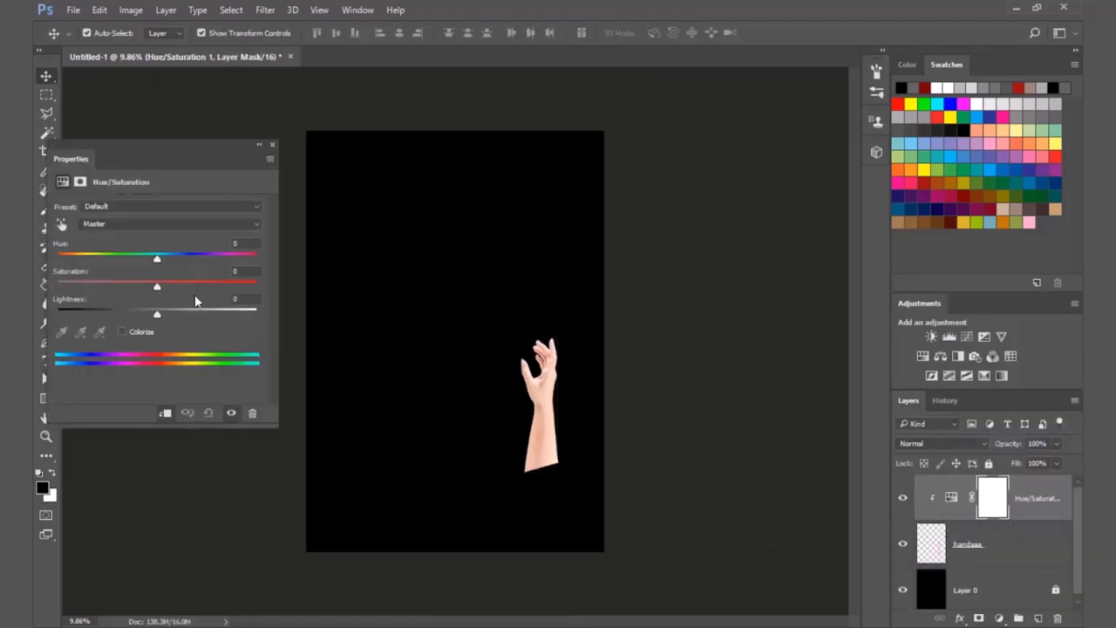
drag(157, 287, 33, 290)
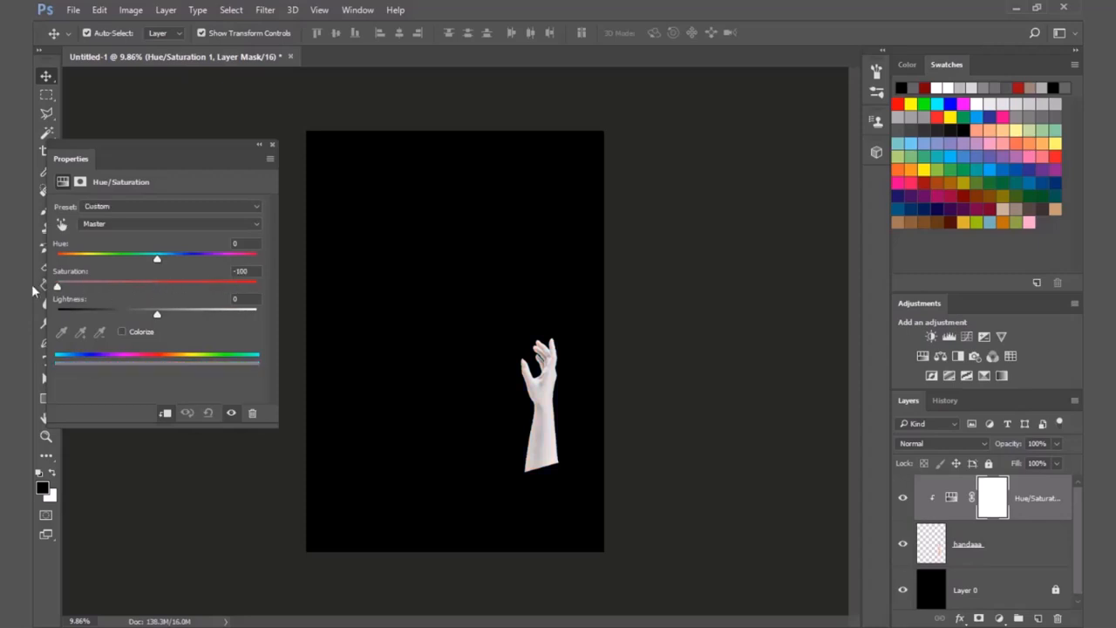
drag(157, 316, 120, 321)
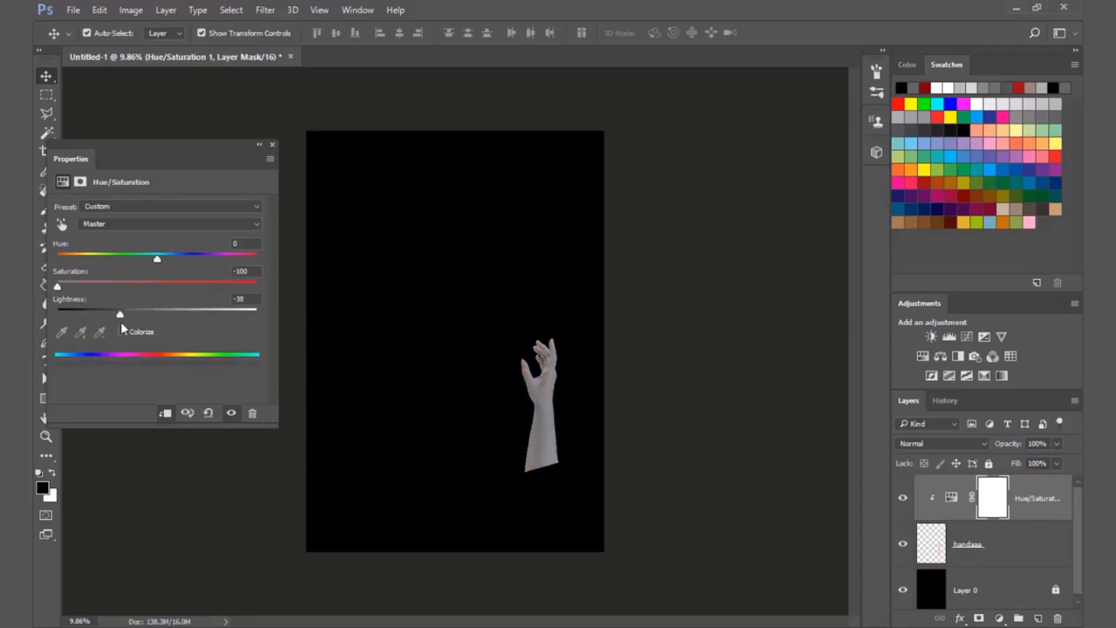
click(272, 145)
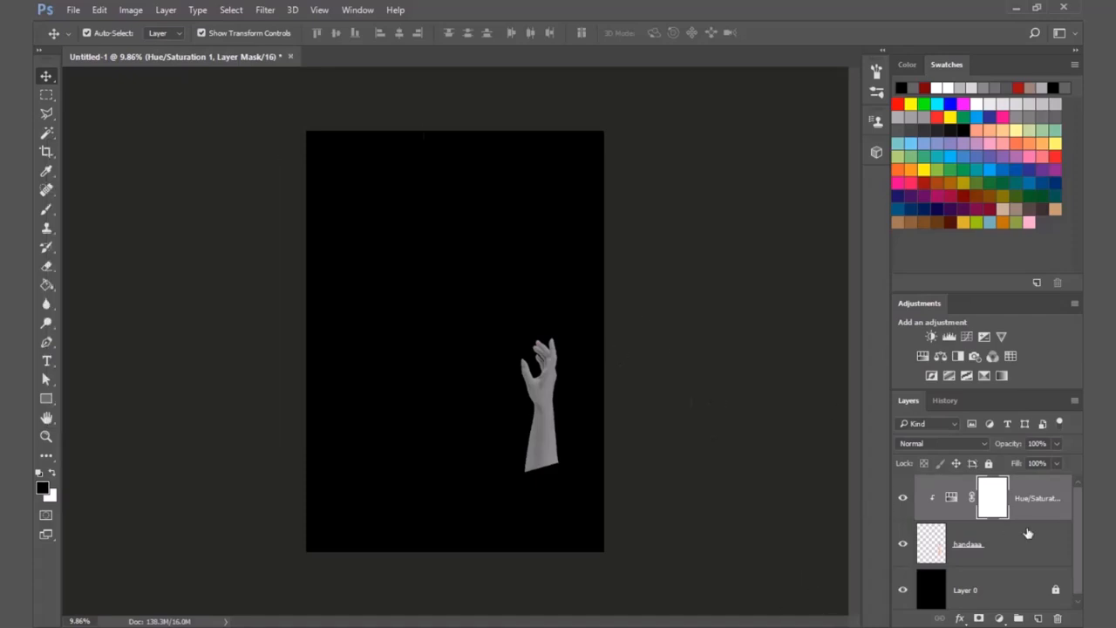
Step: Add a Brightness/Contrast layer with brightness 34 and contrast 63
click(999, 618)
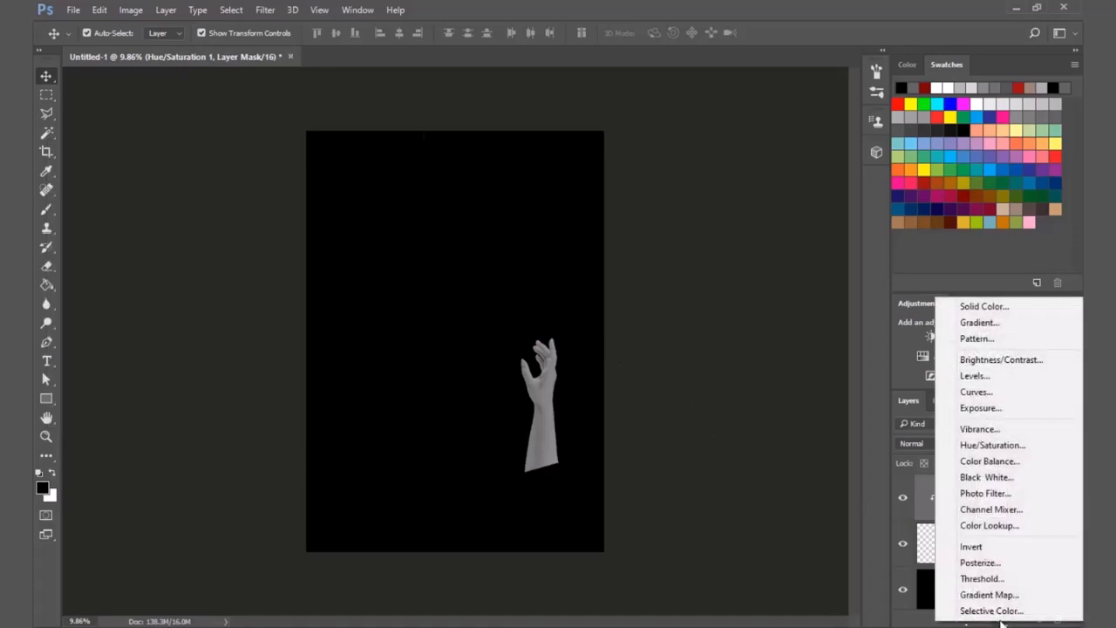
click(1003, 360)
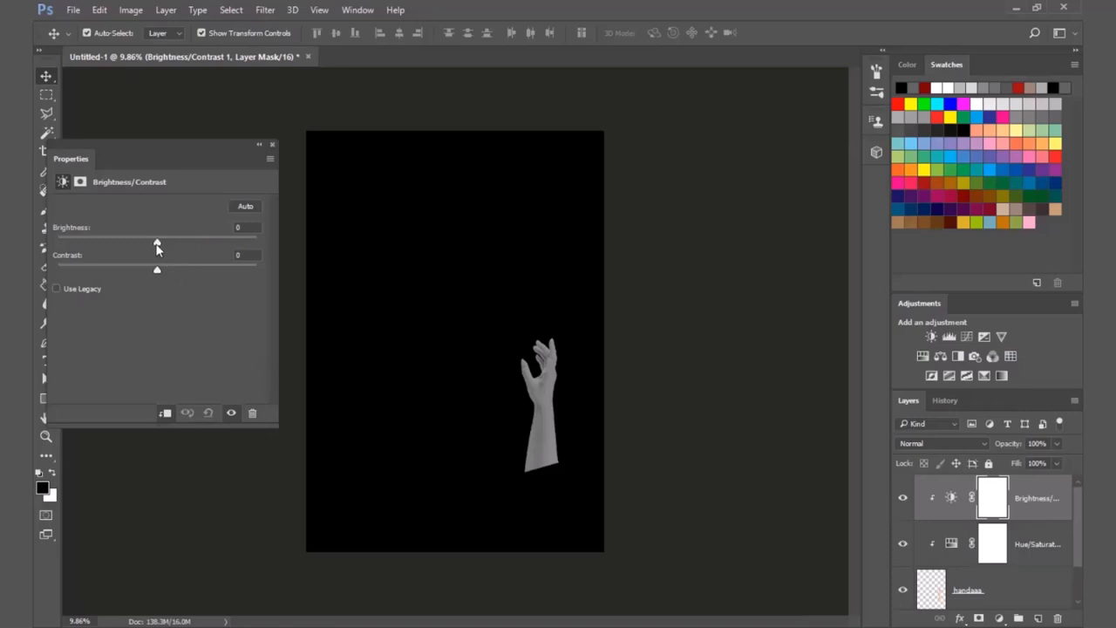
drag(158, 248, 180, 249)
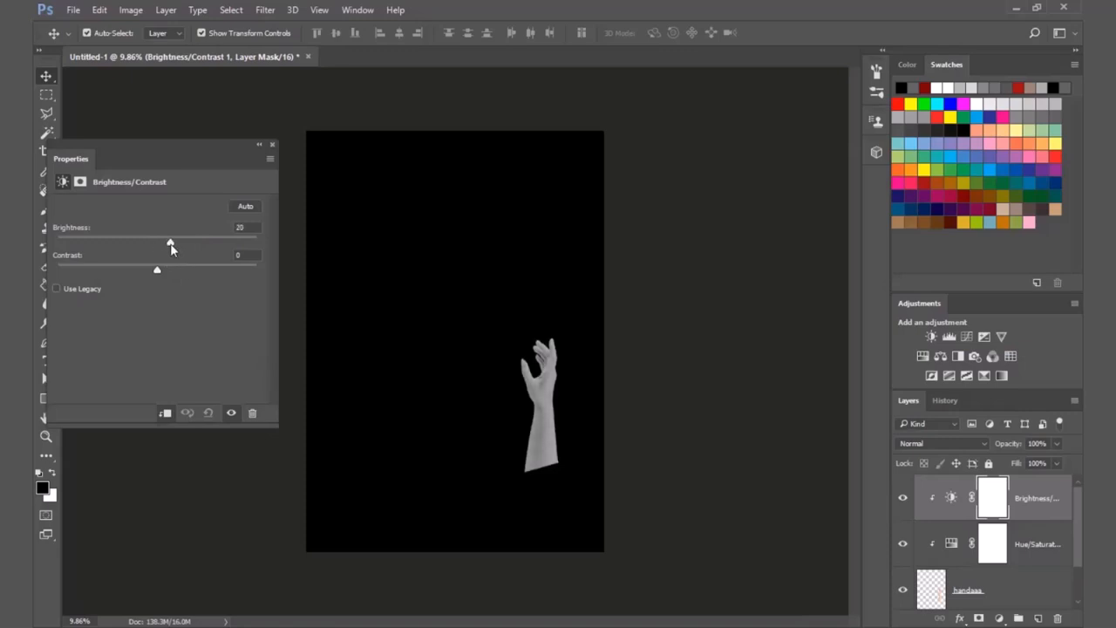
drag(146, 270, 234, 271)
Step: Add a white layer mask to the handaaa layer and set a Normal-mode brush at 50% opacity
scroll(428, 436, up, 3)
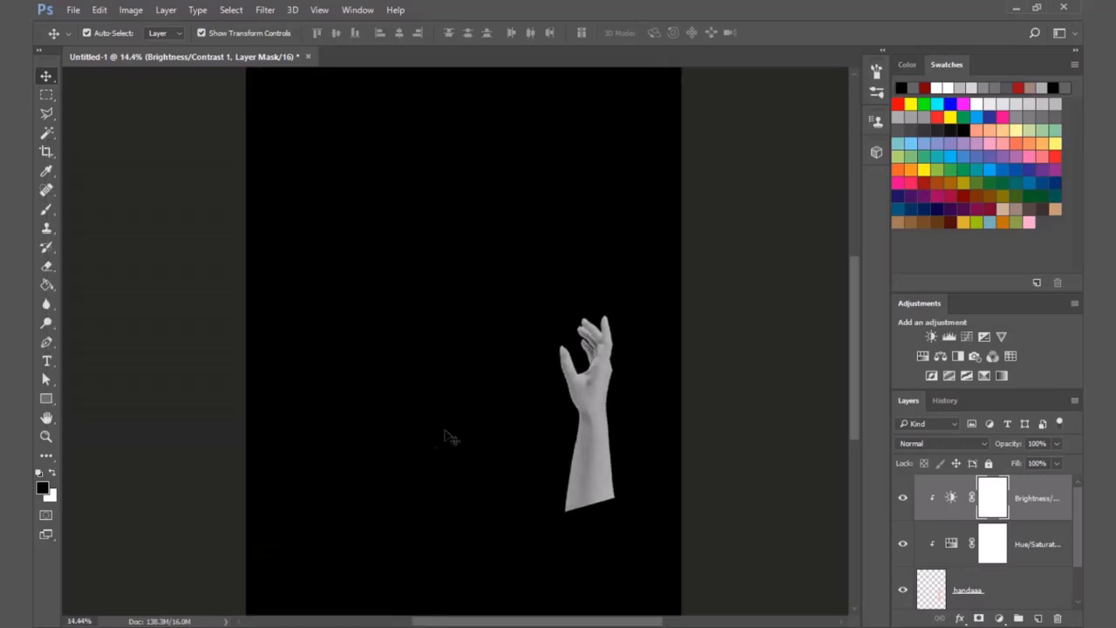
scroll(506, 381, down, 1)
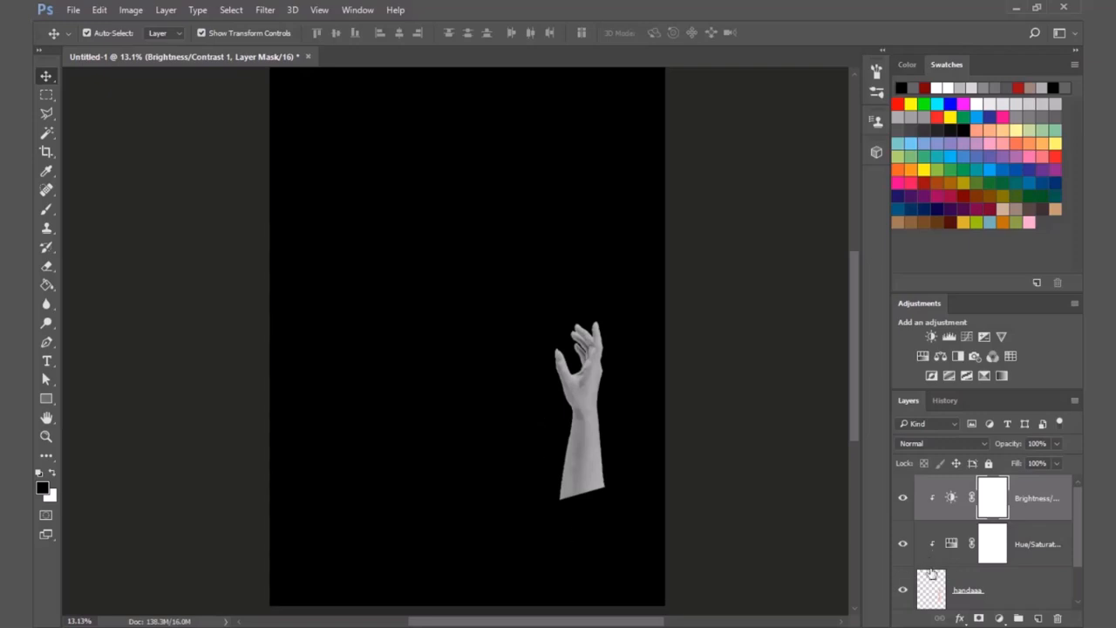
click(988, 589)
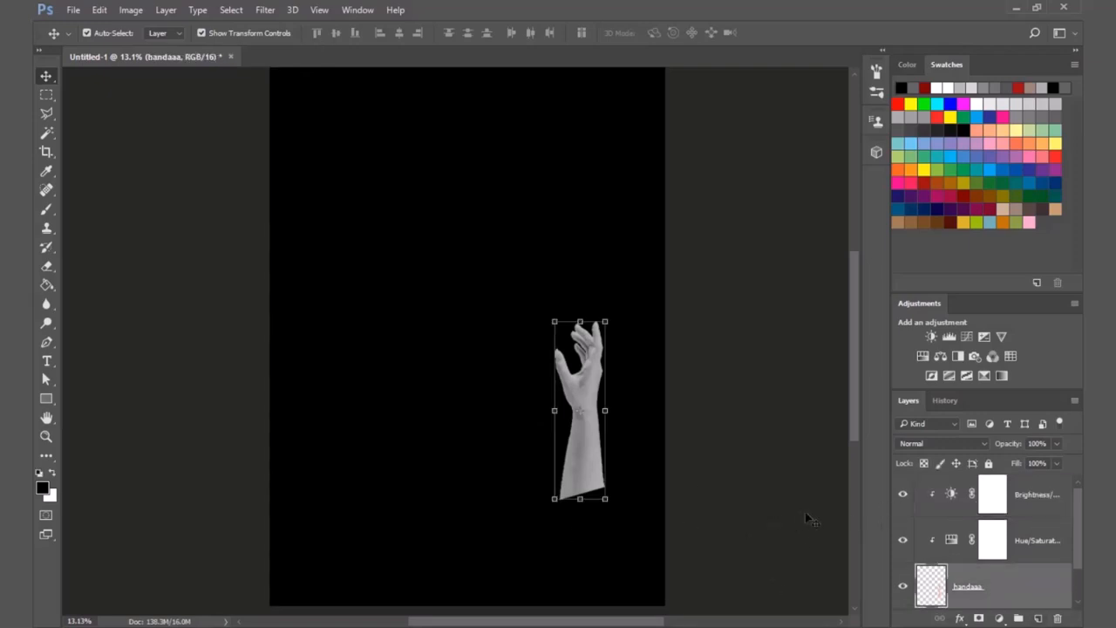
click(979, 618)
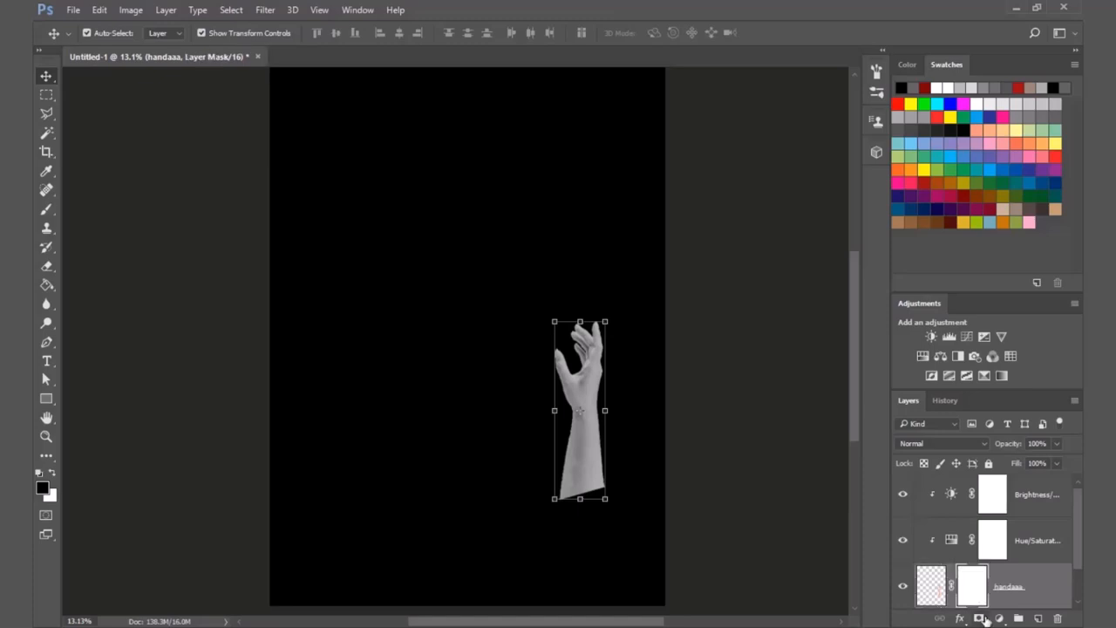
key(b)
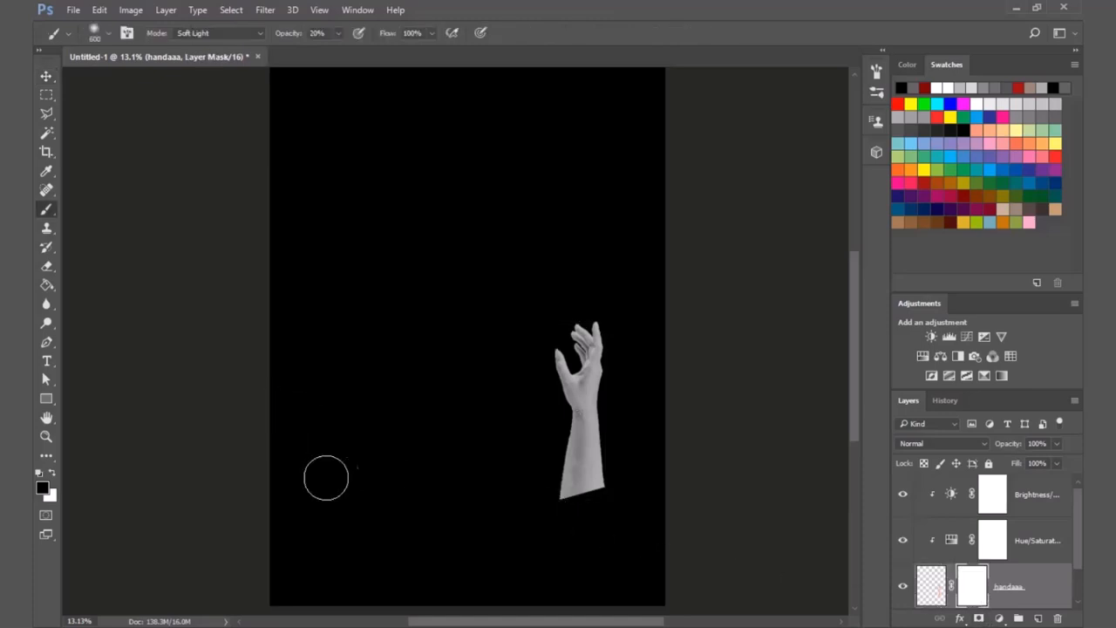
click(238, 35)
click(261, 45)
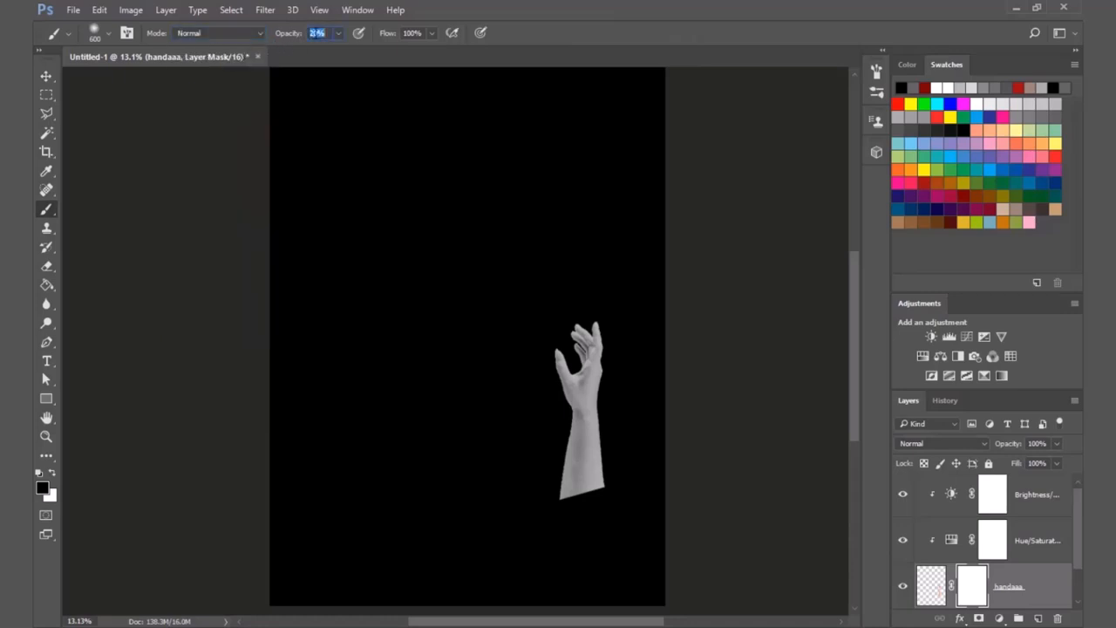
key(5)
Step: Paint black on the mask to fade the lower forearm, then reselect the hand's image thumbnail
mouse_move(567, 506)
mouse_down()
mouse_move(625, 490)
mouse_move(513, 478)
mouse_move(604, 506)
mouse_move(630, 502)
mouse_move(608, 492)
mouse_move(632, 477)
mouse_move(614, 476)
mouse_move(610, 499)
mouse_move(597, 502)
mouse_move(608, 486)
mouse_move(544, 507)
mouse_move(547, 462)
mouse_move(572, 487)
mouse_move(604, 442)
mouse_move(580, 476)
mouse_move(591, 550)
mouse_move(605, 466)
mouse_move(598, 501)
mouse_up()
key(bracketright)
key(bracketright)
key(bracketright)
key(bracketright)
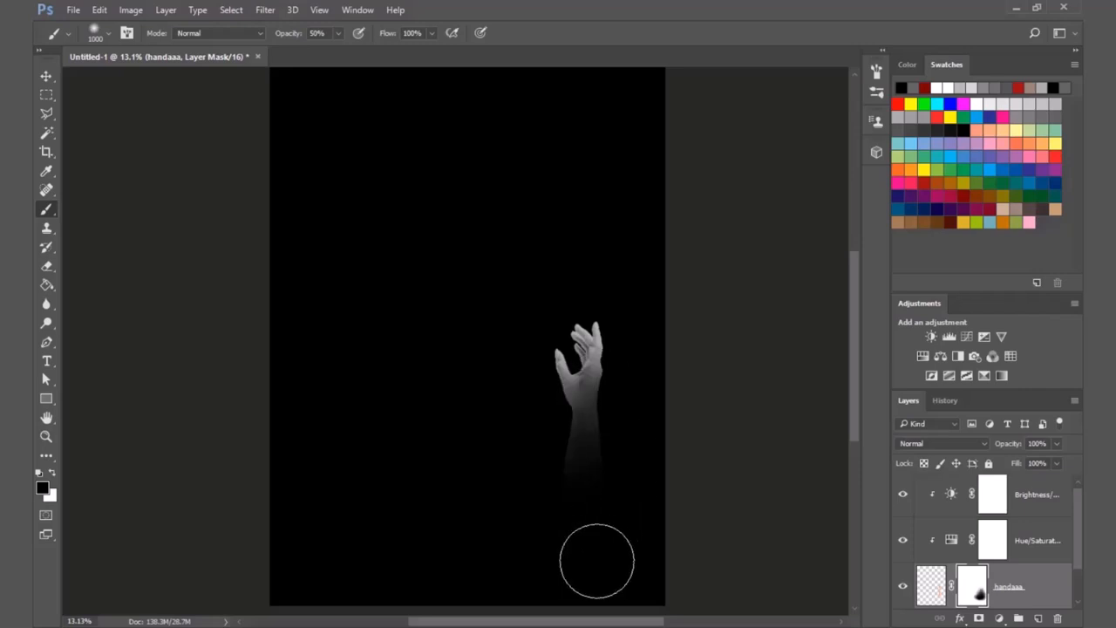
key(bracketright)
key(bracketright)
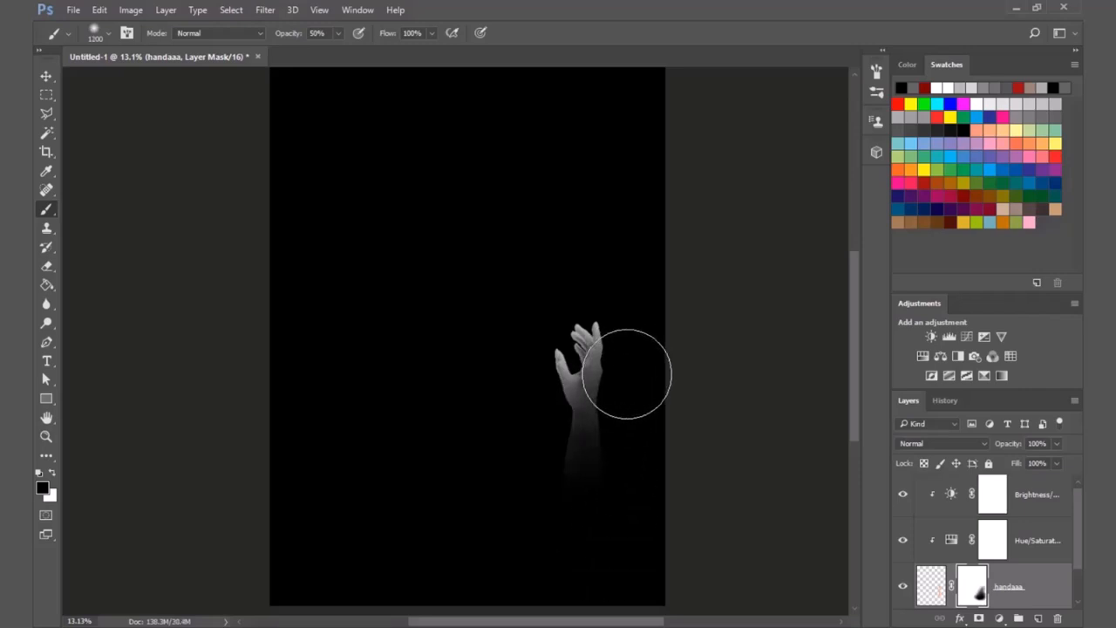
key(bracketleft)
key(bracketleft)
key(bracketleft)
key(bracketleft)
key(bracketleft)
key(bracketleft)
key(bracketleft)
key(bracketleft)
scroll(619, 379, up, 3)
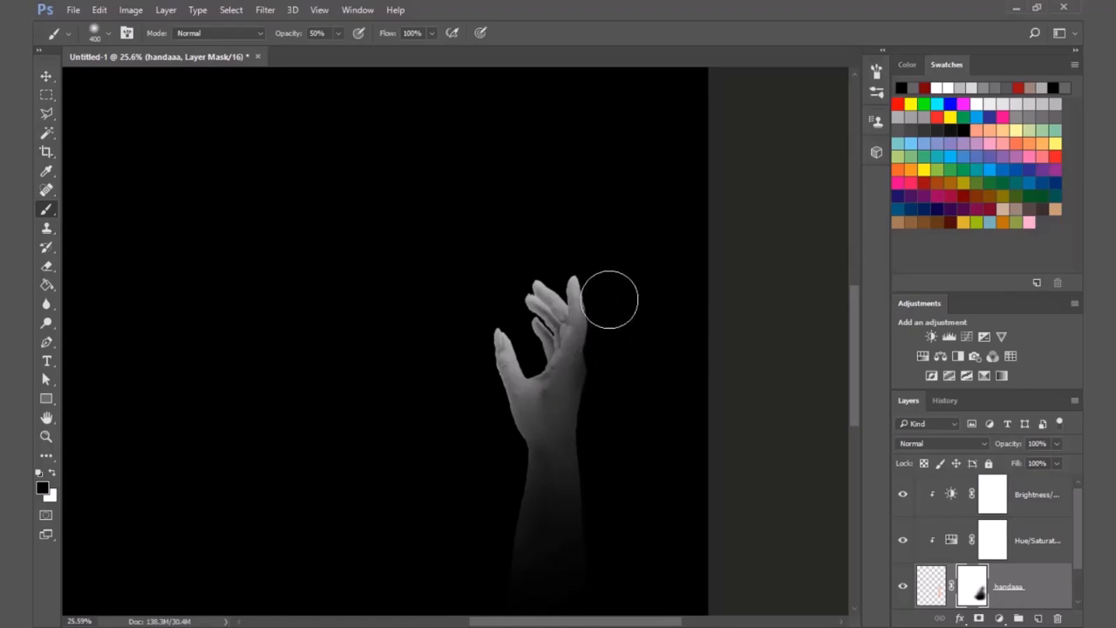
scroll(588, 409, down, 2)
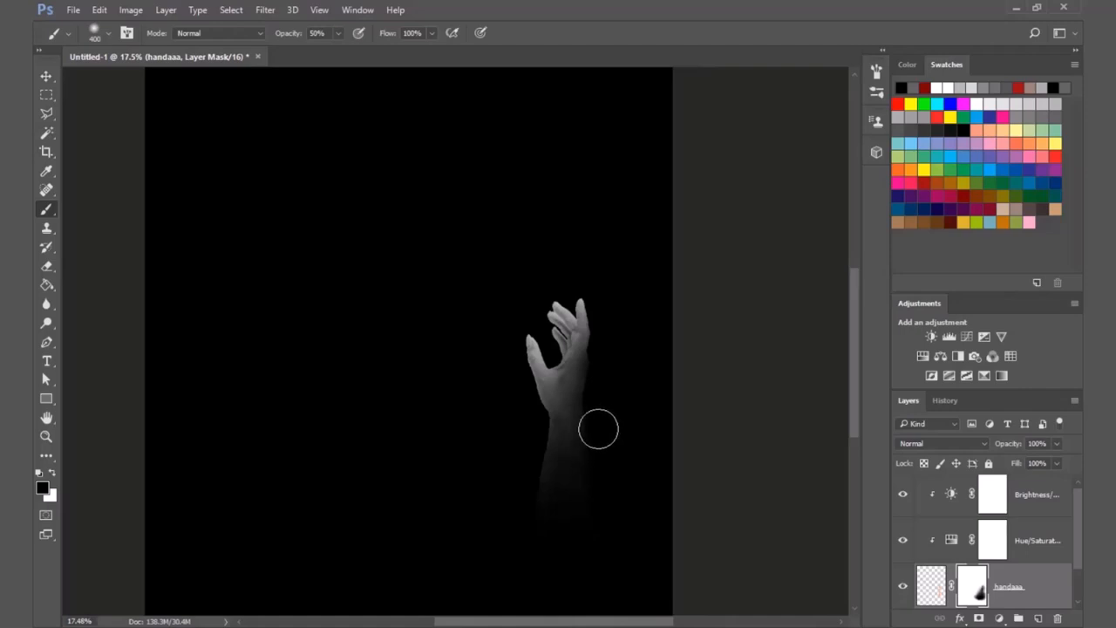
scroll(563, 513, down, 2)
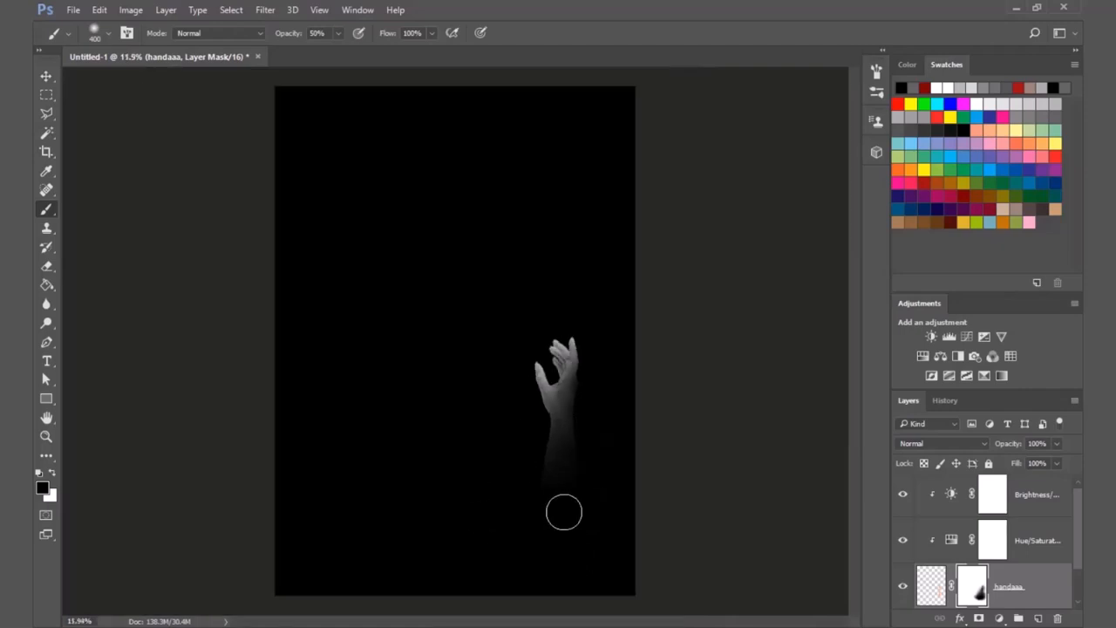
scroll(538, 506, up, 3)
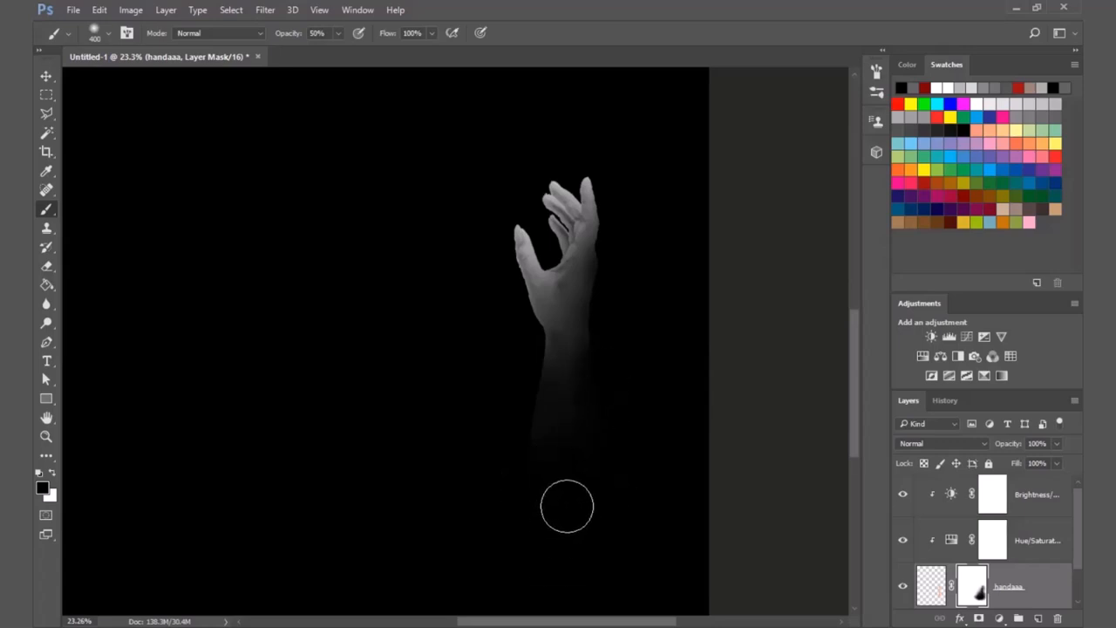
key(bracketleft)
key(bracketleft)
key(bracketleft)
key(bracketleft)
key(bracketleft)
key(bracketleft)
key(bracketleft)
key(bracketleft)
scroll(550, 246, up, 5)
scroll(515, 272, up, 10)
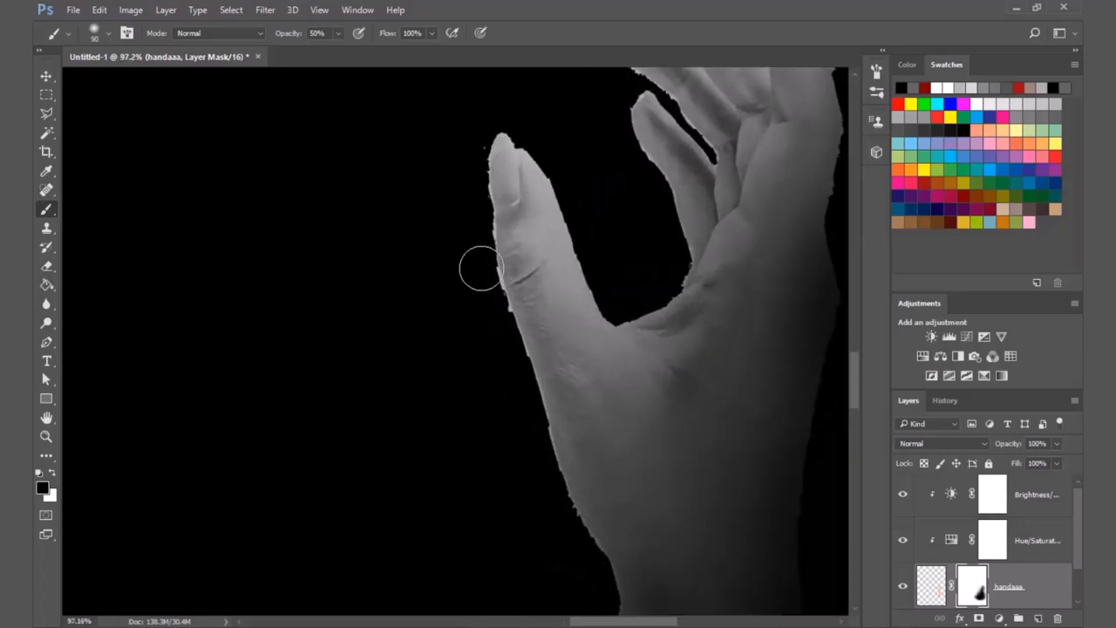
click(929, 590)
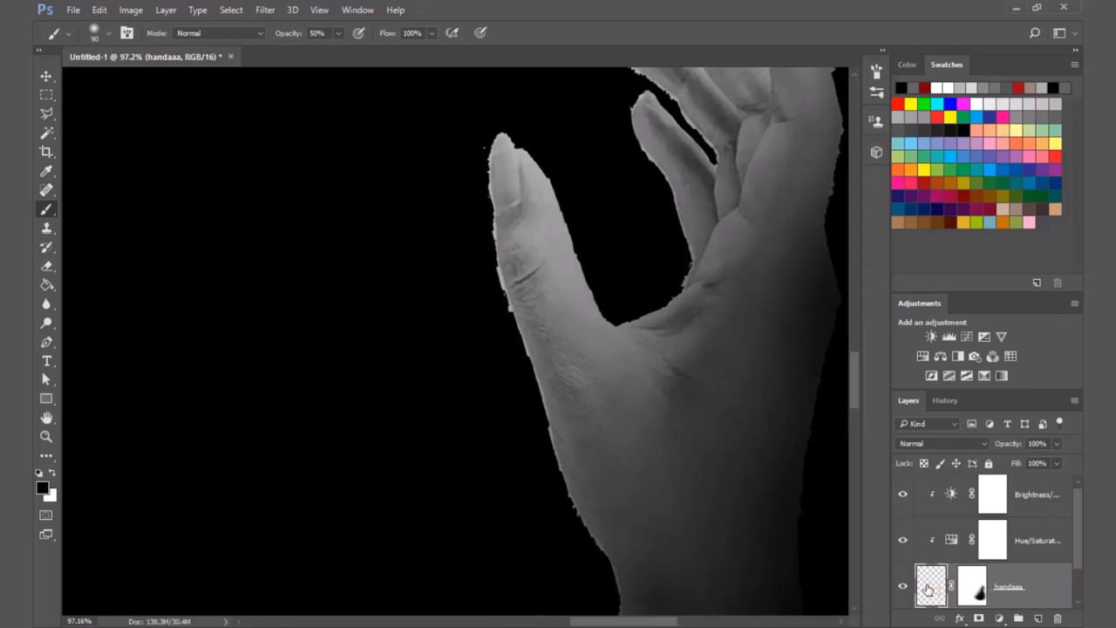
Step: Trace a Polygonal Lasso selection around the finger and thumb edges, then deselect it
key(l)
scroll(498, 147, up, 1)
drag(495, 191, 516, 316)
click(513, 325)
click(529, 370)
key(space)
mouse_move(529, 371)
mouse_down()
mouse_move(440, 119)
mouse_move(495, 293)
mouse_move(544, 375)
mouse_move(545, 455)
mouse_move(611, 220)
mouse_move(611, 208)
mouse_move(570, 460)
mouse_move(543, 545)
mouse_move(411, 508)
mouse_move(339, 134)
mouse_move(268, 2)
mouse_move(229, 7)
mouse_up()
key(space)
click(299, 283)
click(361, 157)
click(457, 125)
double_click(474, 216)
key(ctrl+d)
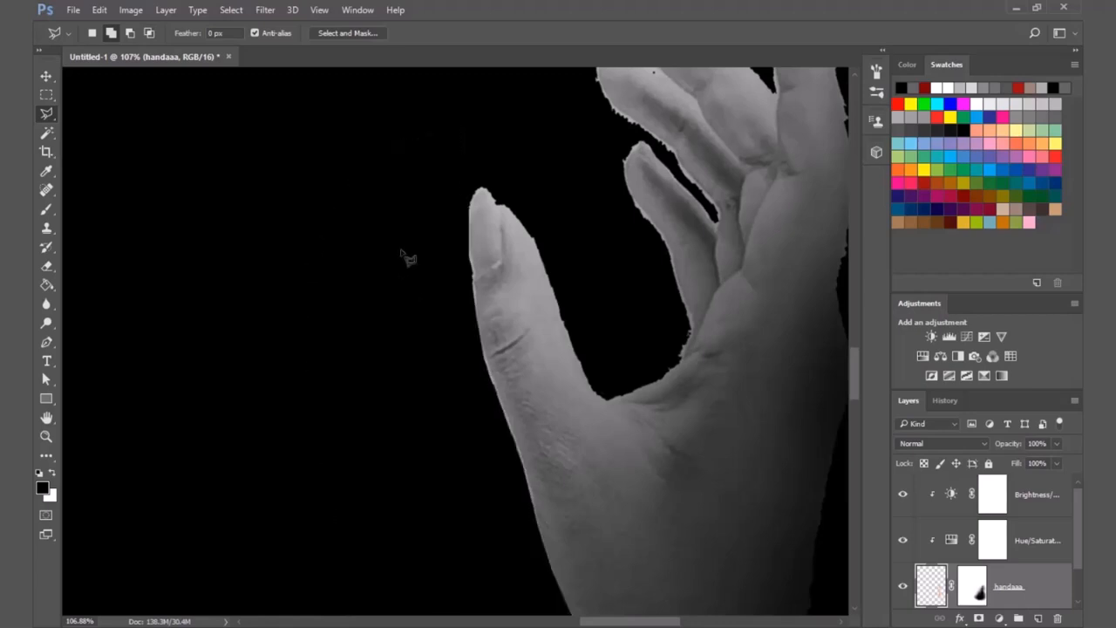
scroll(407, 265, down, 6)
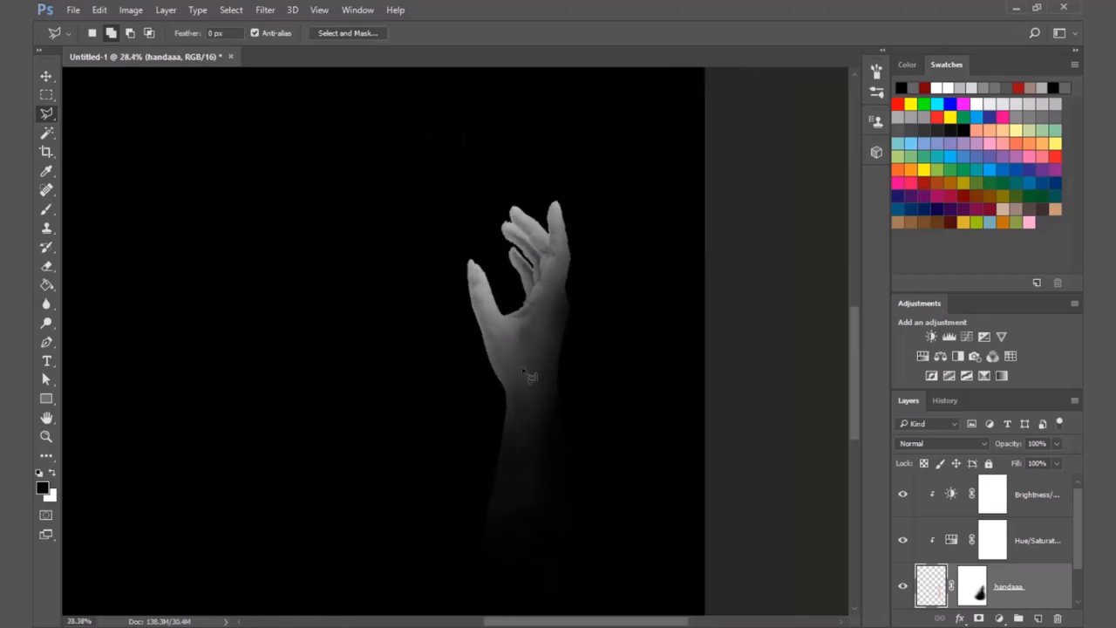
Step: Set the Eraser to 100% opacity and shrink it to about 15 px
key(e)
scroll(548, 193, up, 4)
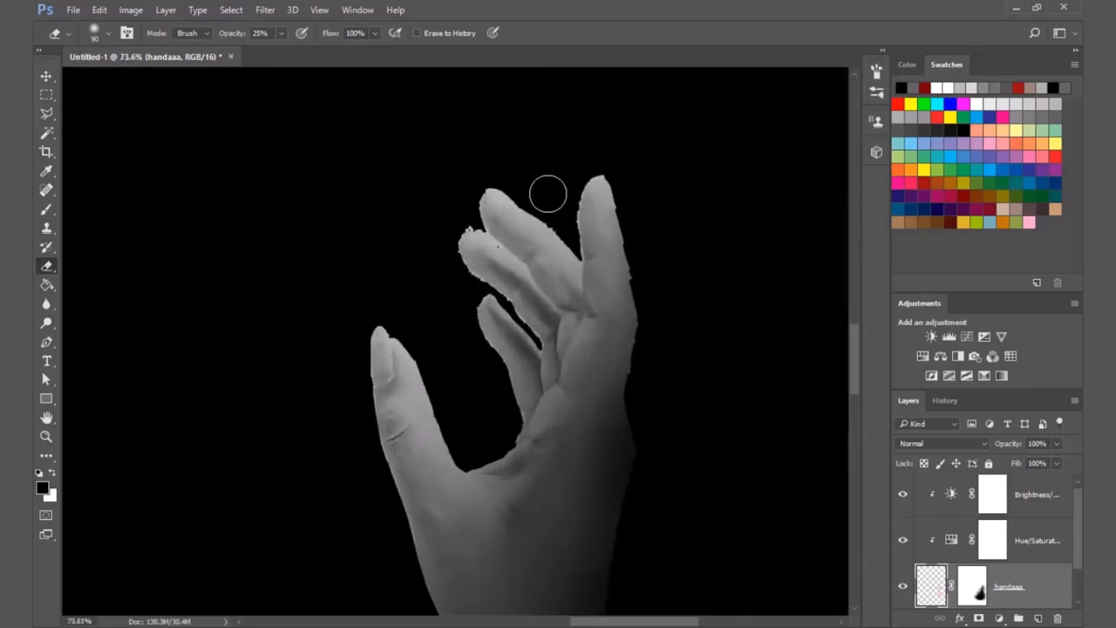
scroll(548, 193, up, 1)
click(282, 33)
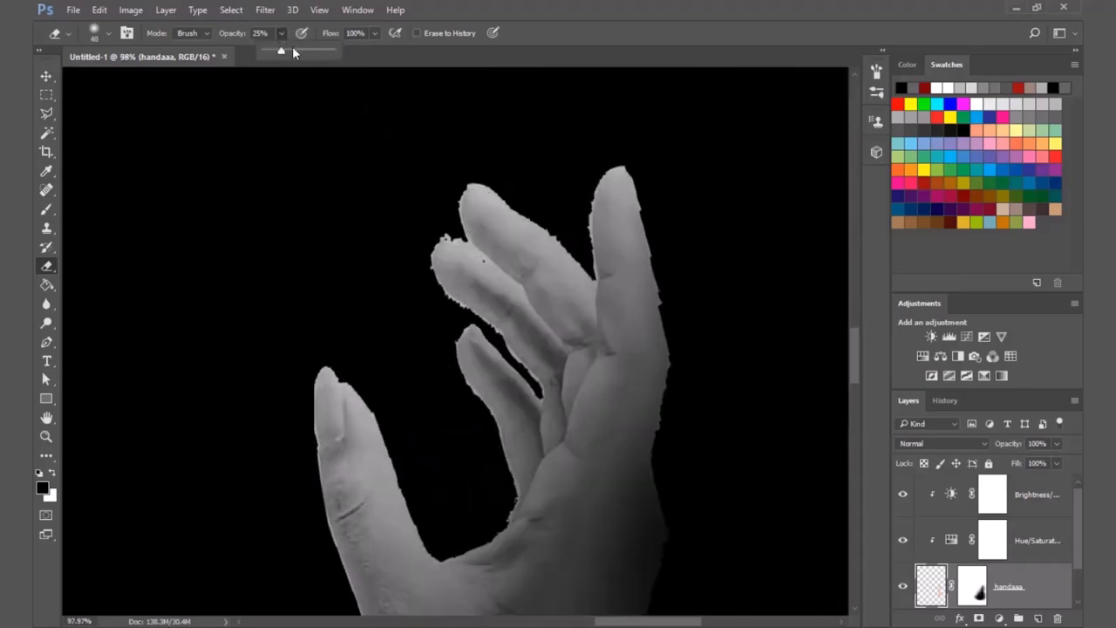
click(490, 4)
key(bracketleft)
key(bracketleft)
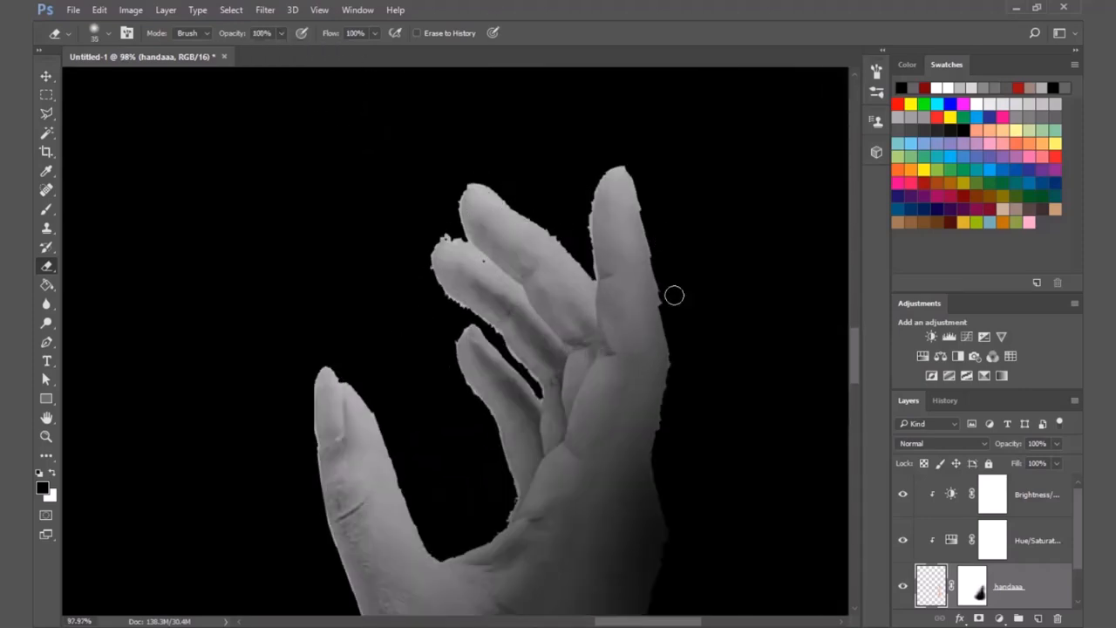
key(bracketleft)
key(bracketleft)
key(bracketleft)
Step: Erase the grey fringe along the finger's right edge, fingertip and lower outline
drag(652, 243, 649, 229)
drag(637, 183, 645, 213)
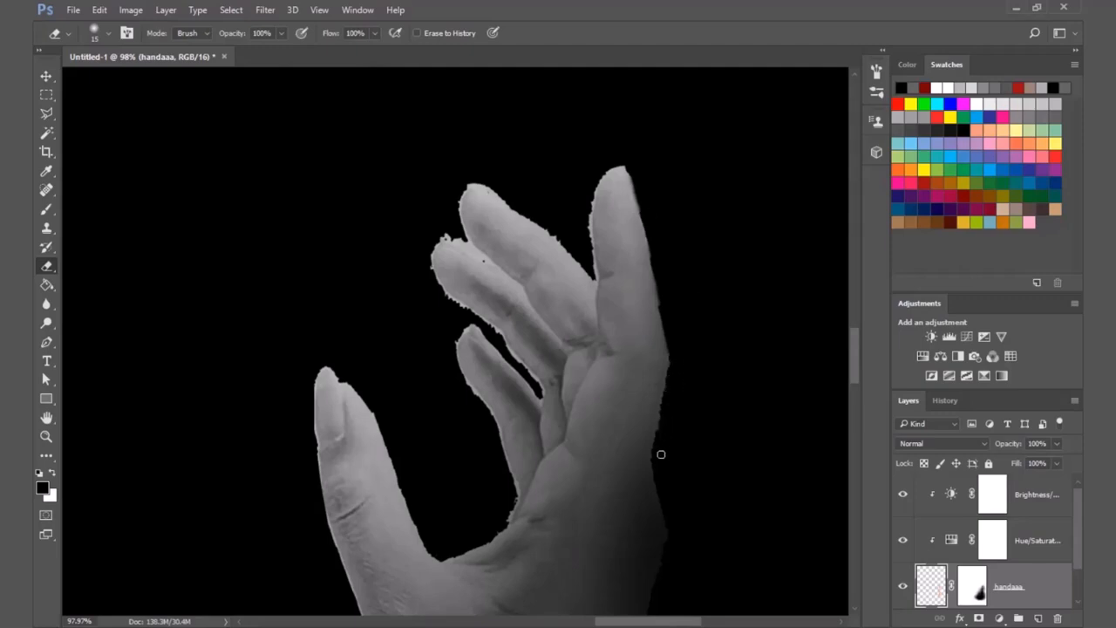
drag(668, 511, 652, 384)
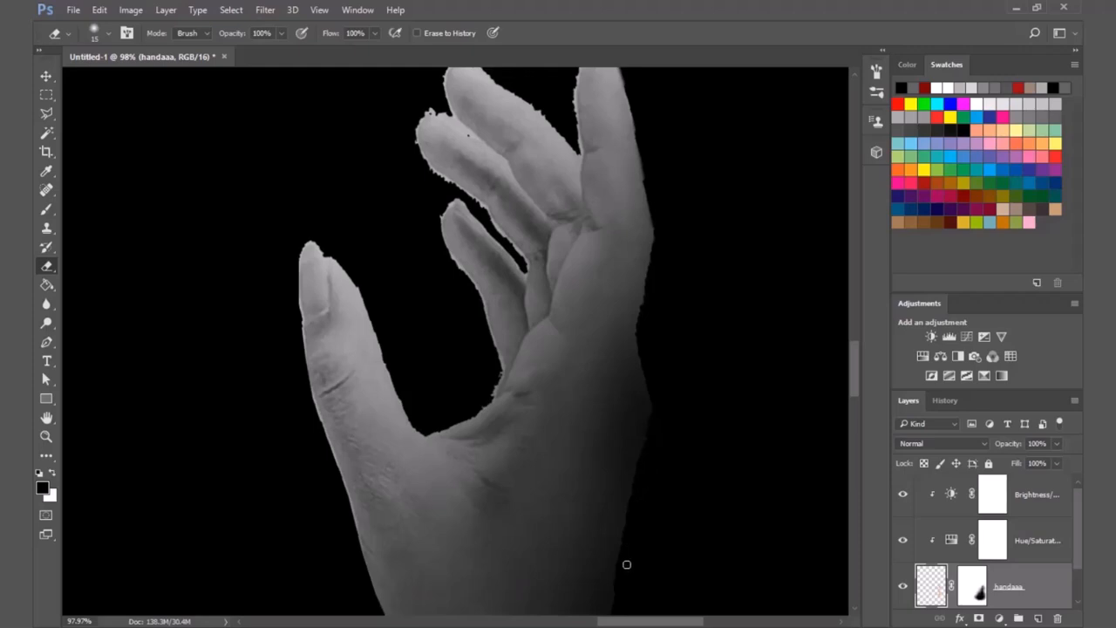
drag(580, 187, 590, 329)
drag(593, 286, 595, 300)
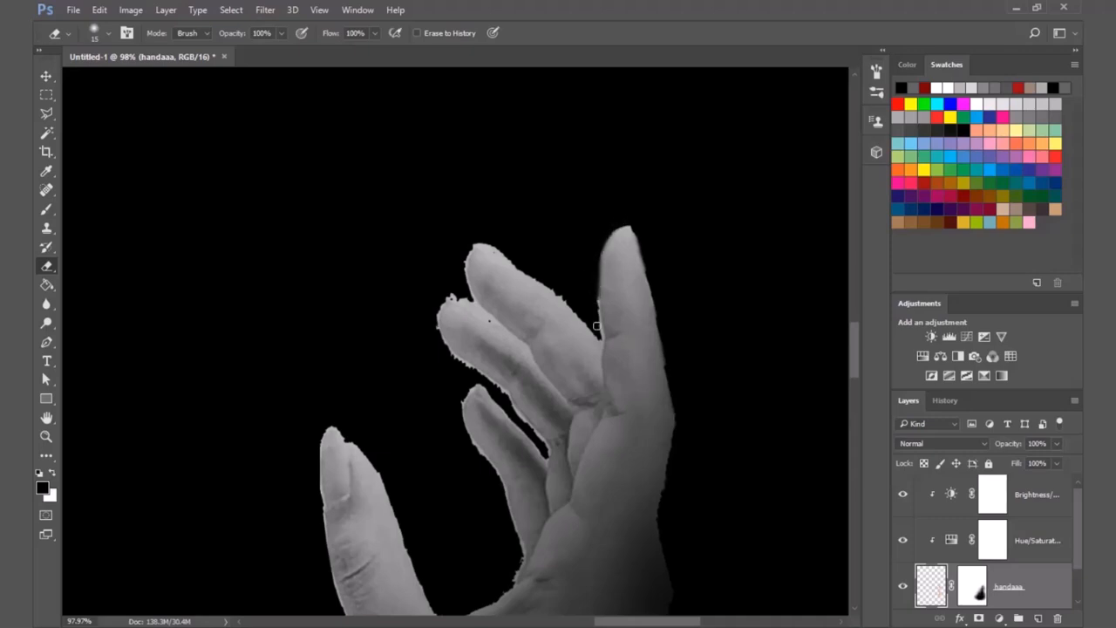
scroll(568, 232, down, 3)
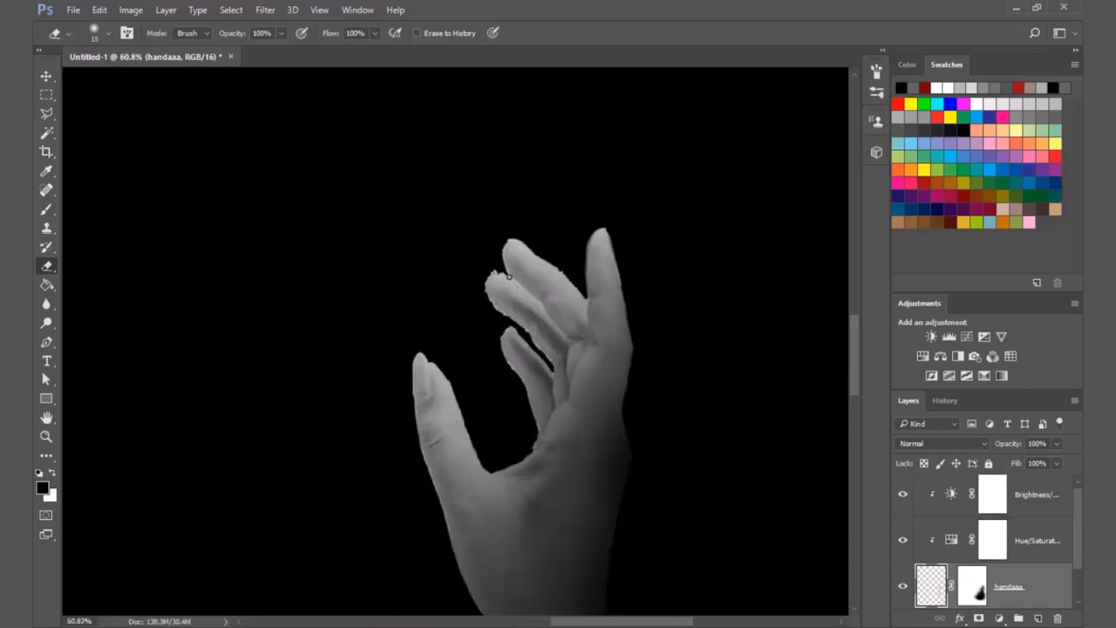
scroll(562, 275, up, 4)
scroll(563, 275, up, 1)
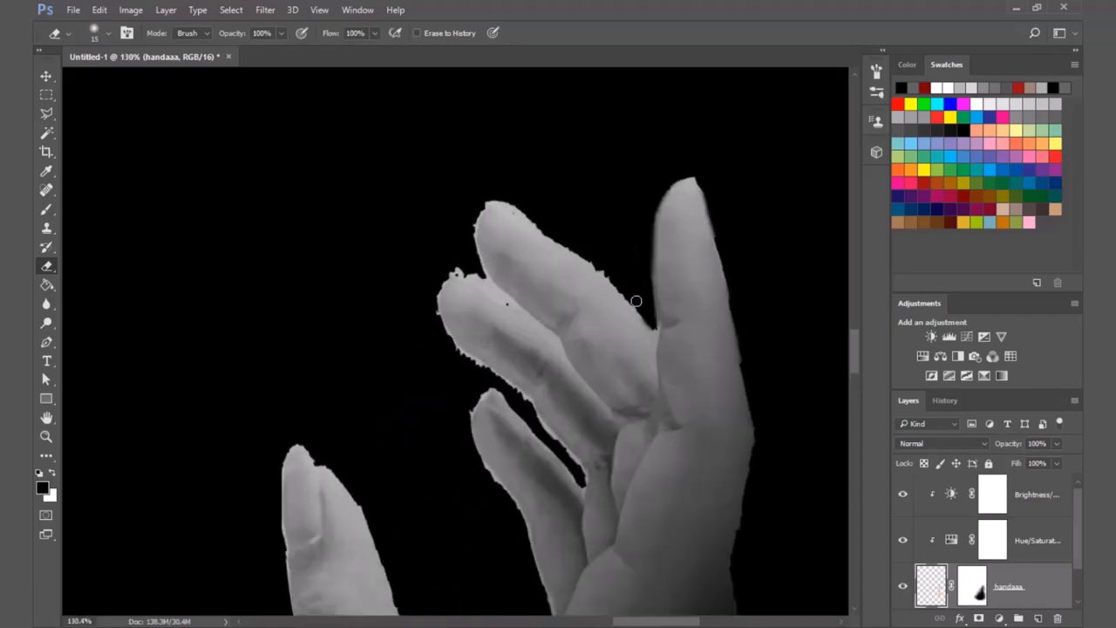
Step: Erase jagged bumps along the upper finger, fingertips and the gap between fingers
shift+click(616, 280)
shift+click(567, 243)
shift+click(527, 212)
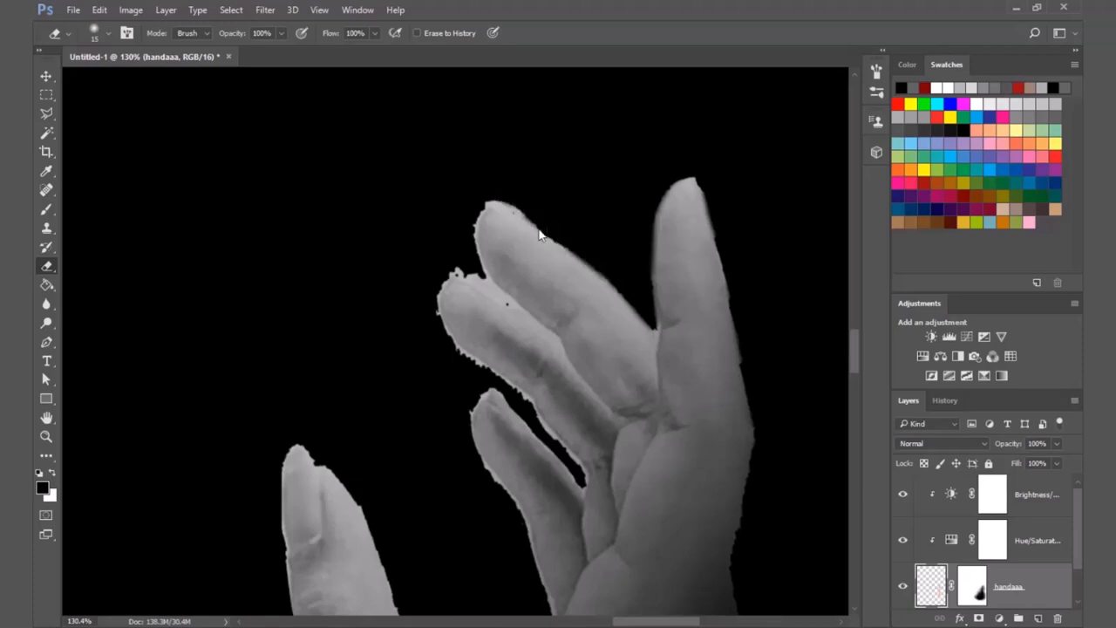
mouse_move(517, 207)
mouse_down()
mouse_move(494, 196)
mouse_move(539, 221)
mouse_up()
scroll(485, 154, down, 5)
scroll(479, 210, up, 6)
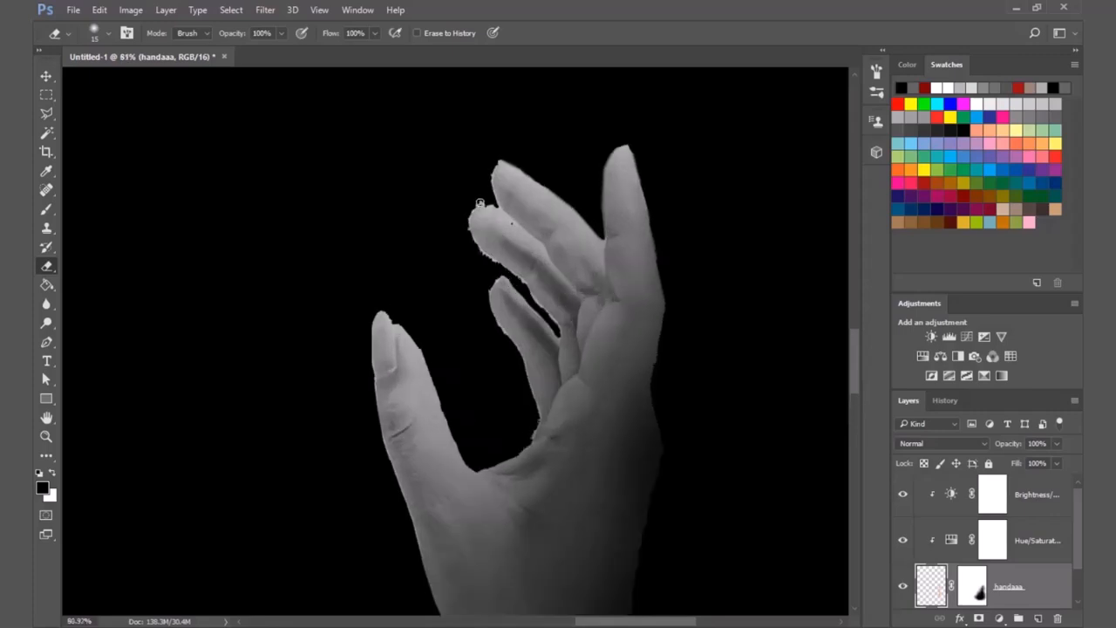
mouse_move(482, 197)
mouse_down()
mouse_move(451, 232)
mouse_move(453, 279)
mouse_move(473, 319)
mouse_move(526, 352)
mouse_move(460, 308)
mouse_move(536, 357)
mouse_move(471, 313)
mouse_move(452, 280)
mouse_move(465, 309)
mouse_move(452, 287)
mouse_move(589, 397)
mouse_move(523, 352)
mouse_move(579, 390)
mouse_up()
scroll(449, 185, down, 5)
scroll(462, 145, up, 3)
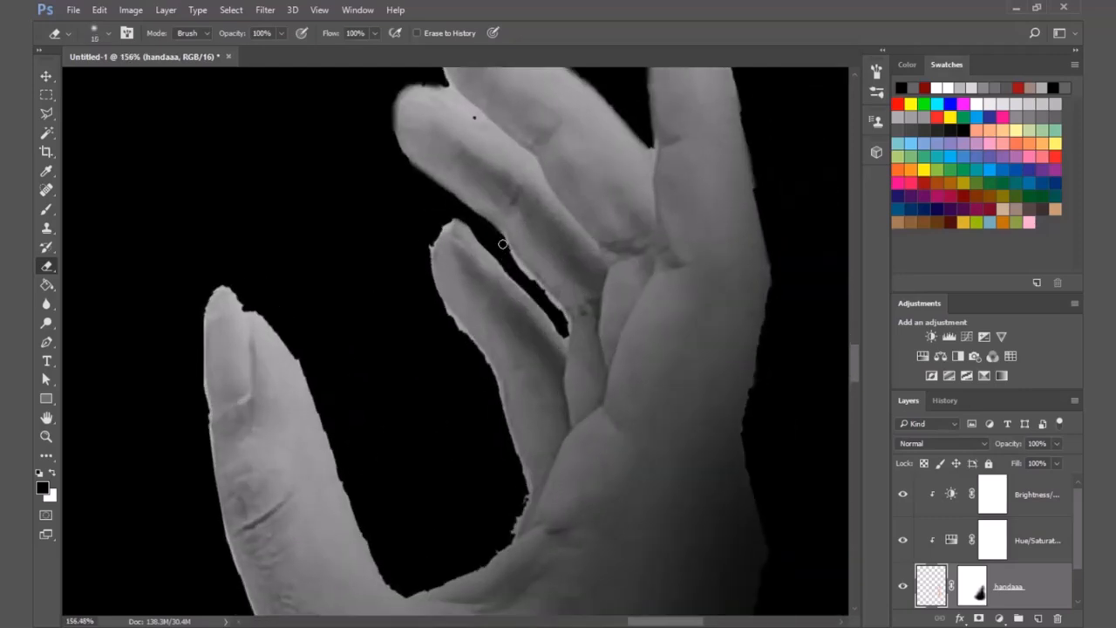
mouse_move(514, 269)
mouse_down()
mouse_move(557, 311)
mouse_move(551, 302)
mouse_up()
Step: Smooth the finger's left edge, the hand's side and the thumb's right edge
mouse_move(427, 253)
mouse_down()
mouse_move(431, 295)
mouse_move(465, 350)
mouse_up()
drag(470, 342, 475, 366)
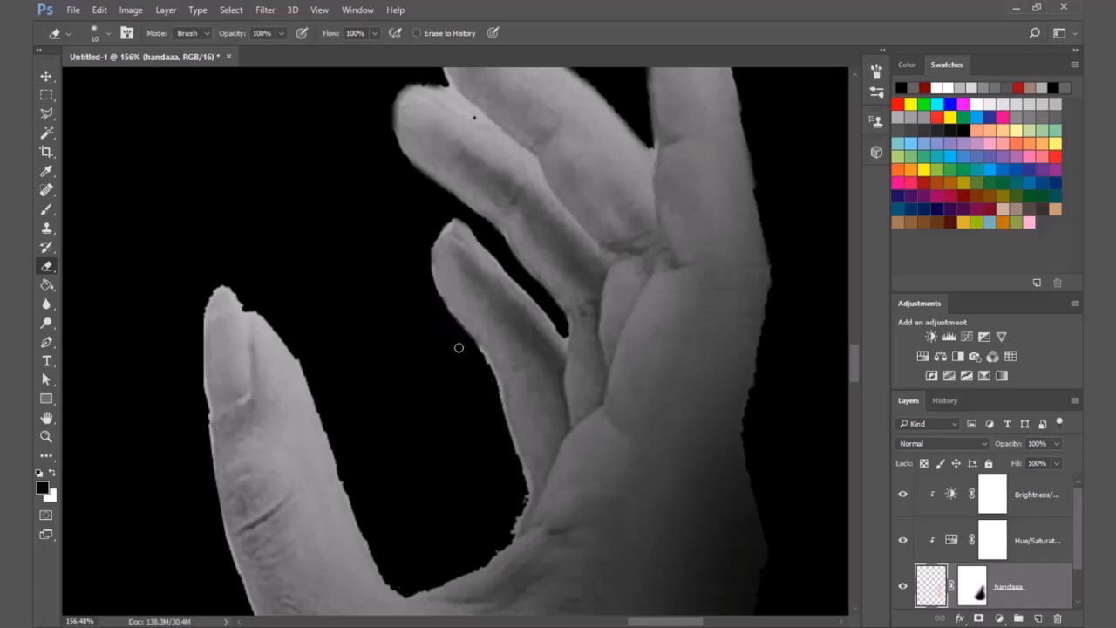
drag(475, 348, 489, 448)
shift+click(525, 481)
drag(527, 493, 516, 516)
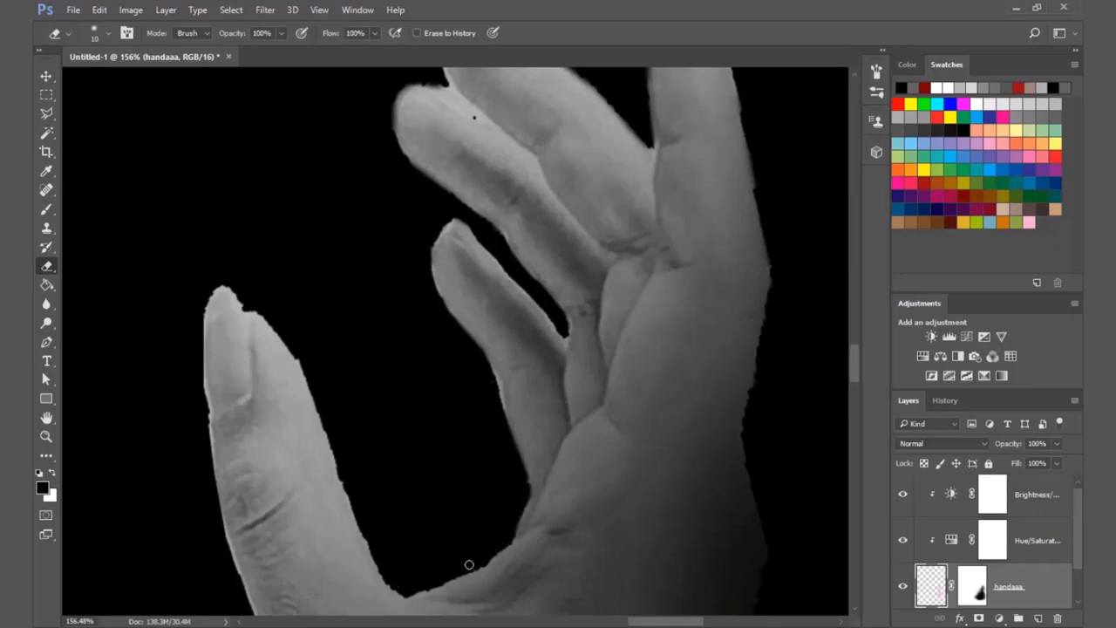
scroll(362, 398, down, 5)
scroll(378, 514, up, 3)
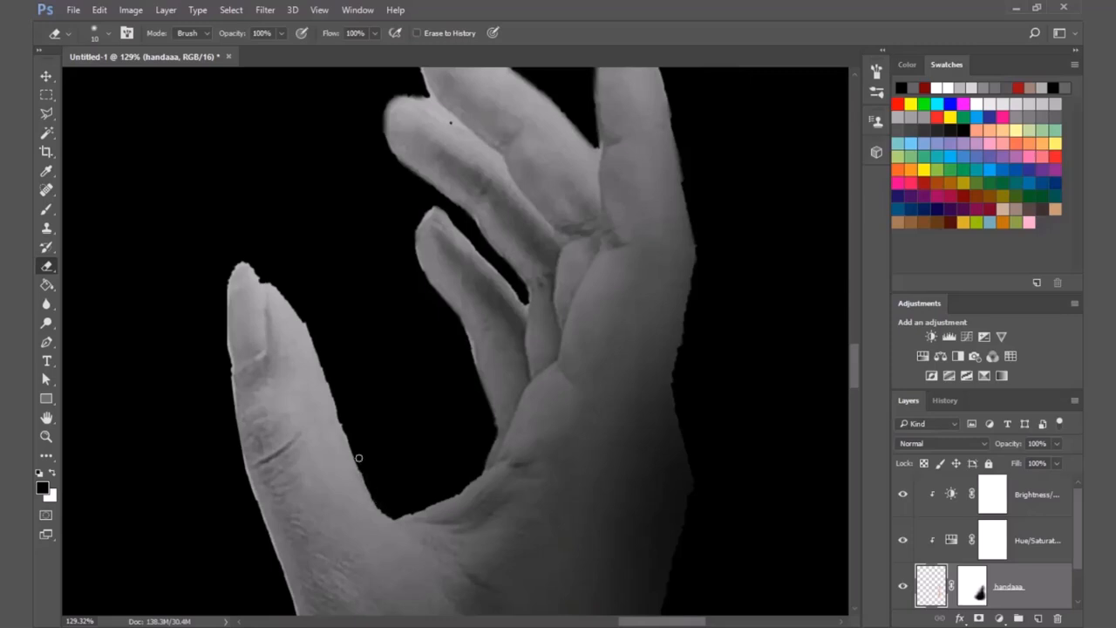
drag(326, 367, 304, 315)
scroll(276, 189, down, 6)
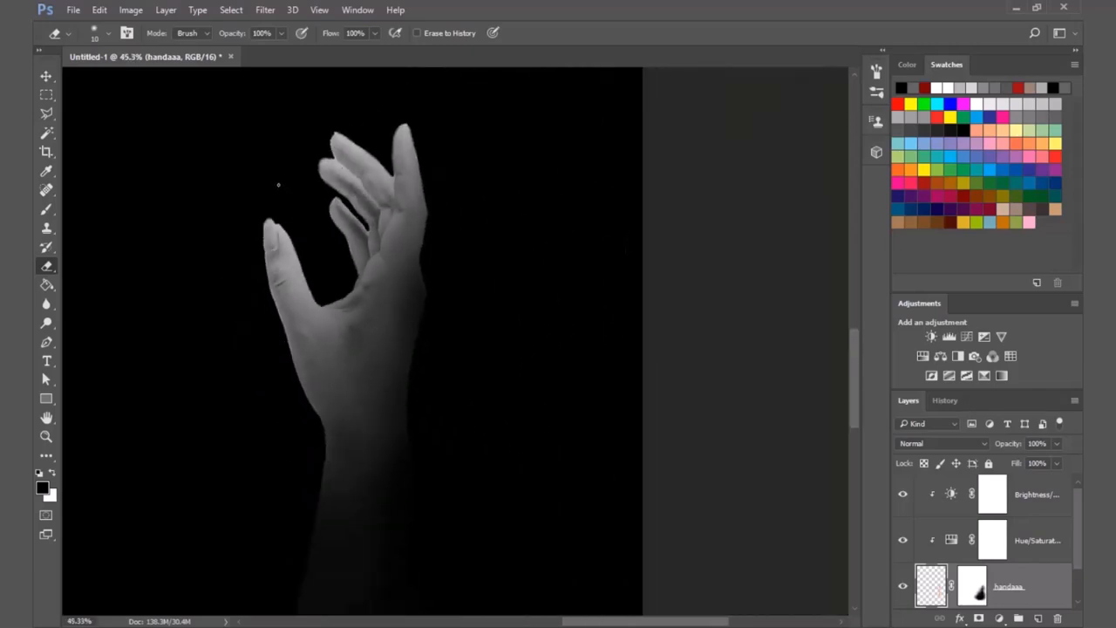
scroll(384, 354, down, 2)
Step: Create an empty Layer 1 directly above the Brightness/Contrast adjustment layer
scroll(542, 385, down, 5)
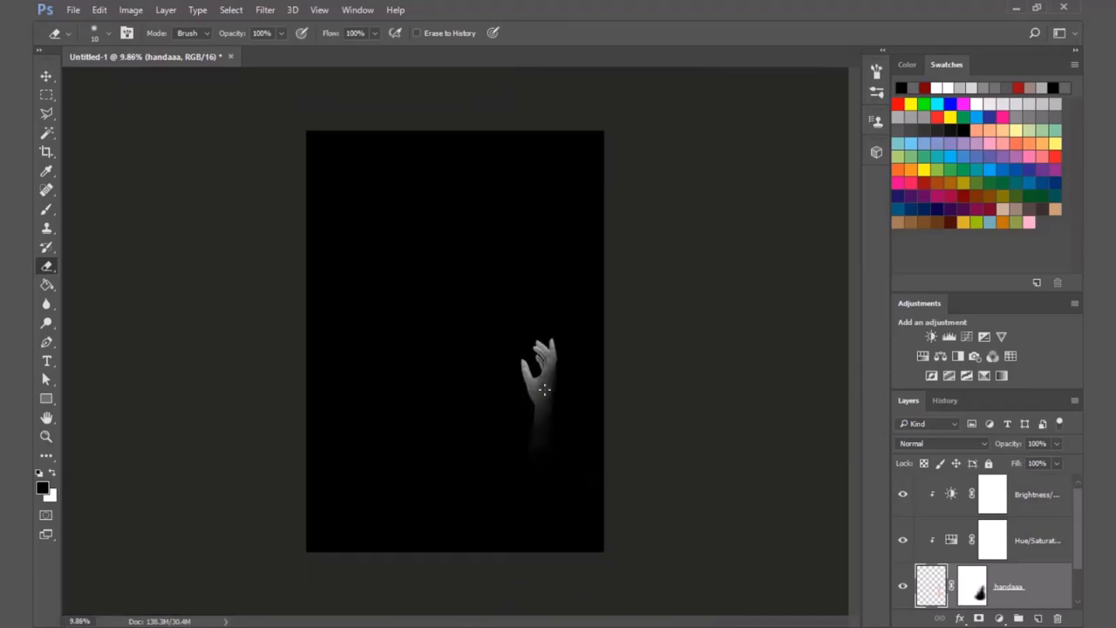
scroll(546, 425, up, 3)
key(v)
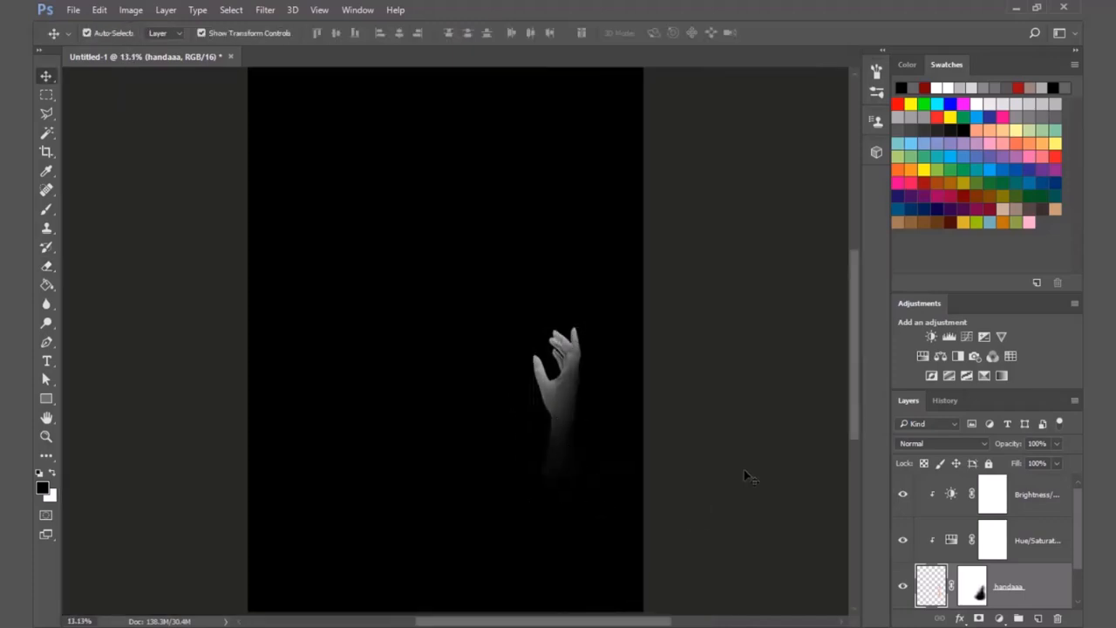
click(750, 476)
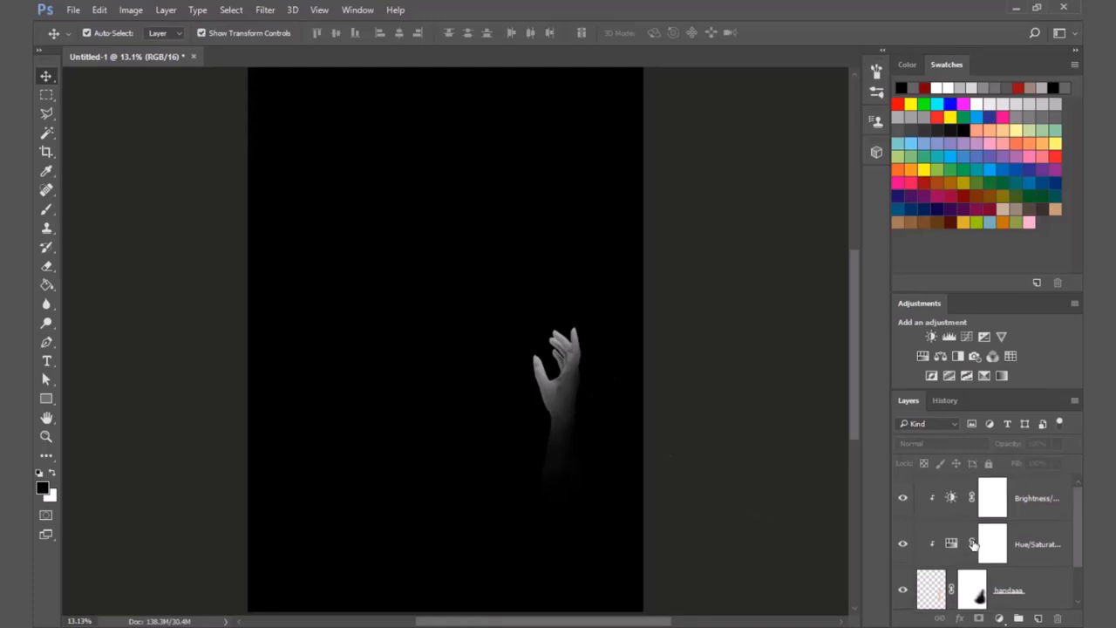
click(1033, 499)
click(1038, 618)
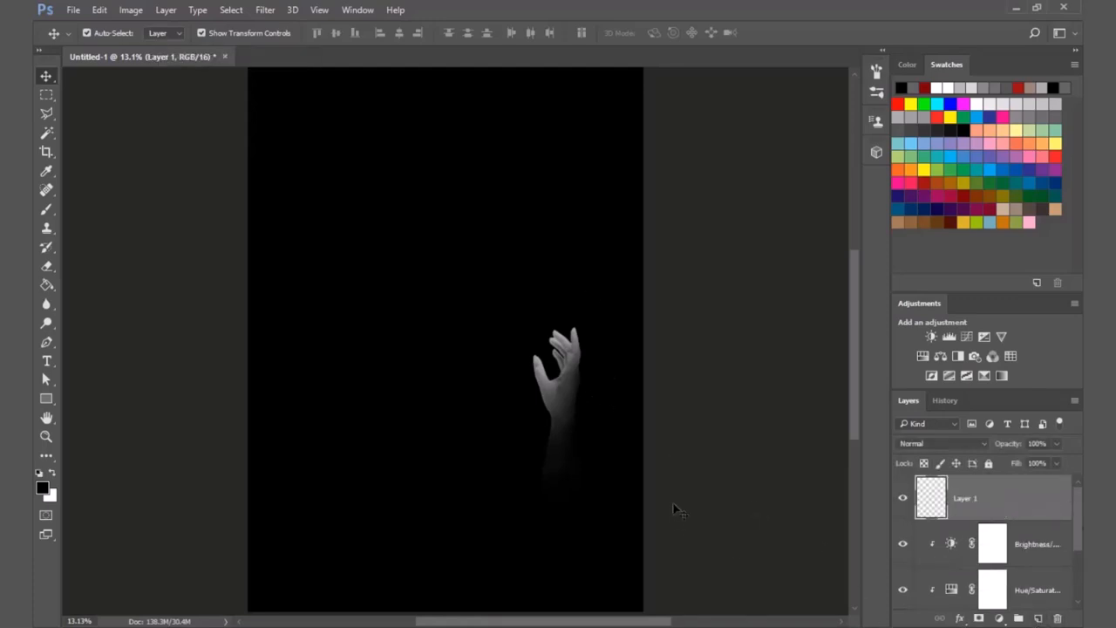
key(l)
scroll(669, 510, down, 2)
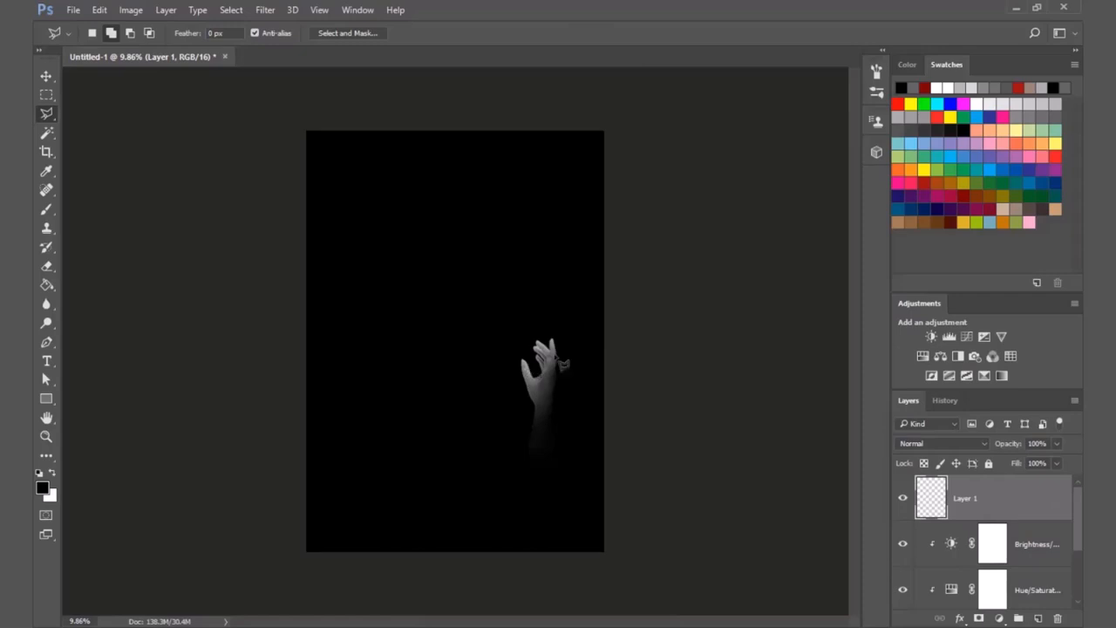
Step: Outline a Polygonal Lasso strip from the hand to the top-left corner and bucket-fill it white
click(538, 338)
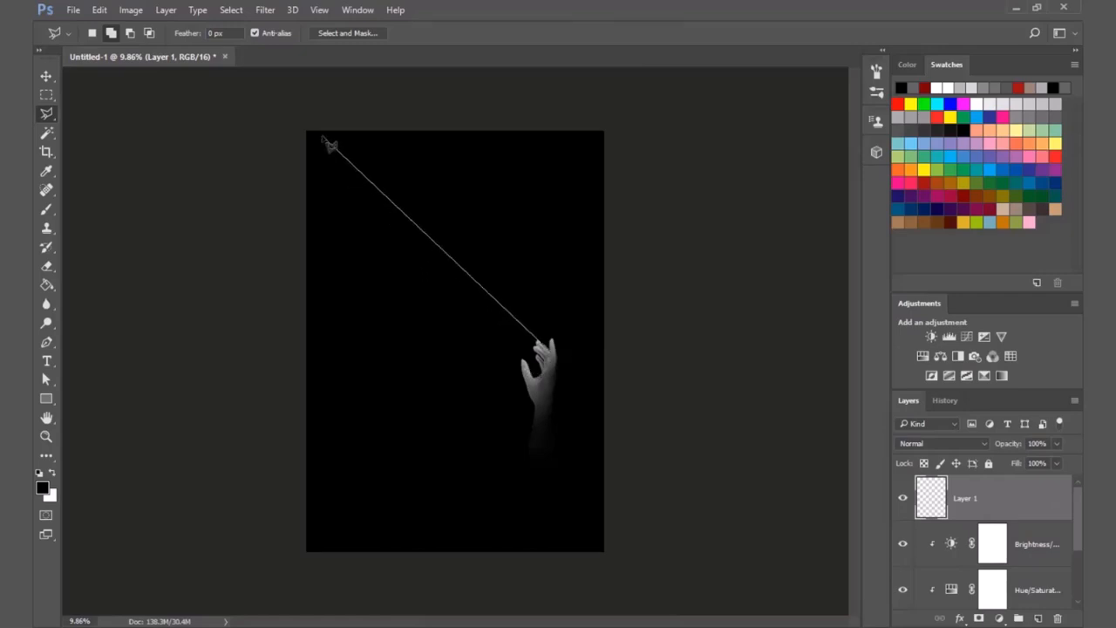
click(297, 132)
click(297, 143)
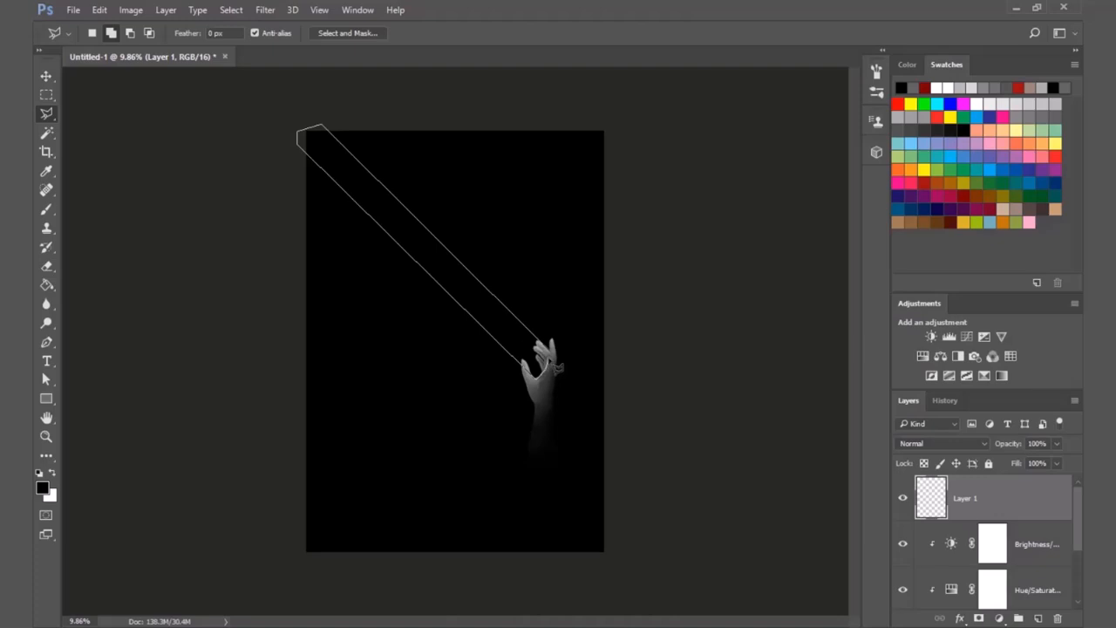
click(540, 342)
key(g)
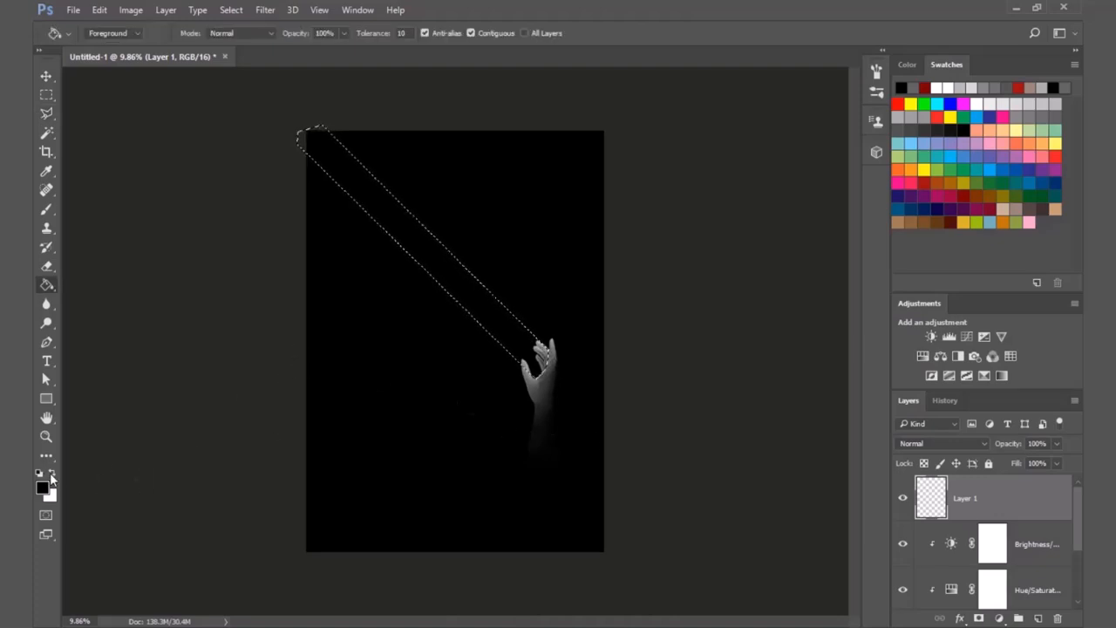
key(x)
click(460, 288)
key(ctrl+d)
key(v)
scroll(445, 356, up, 1)
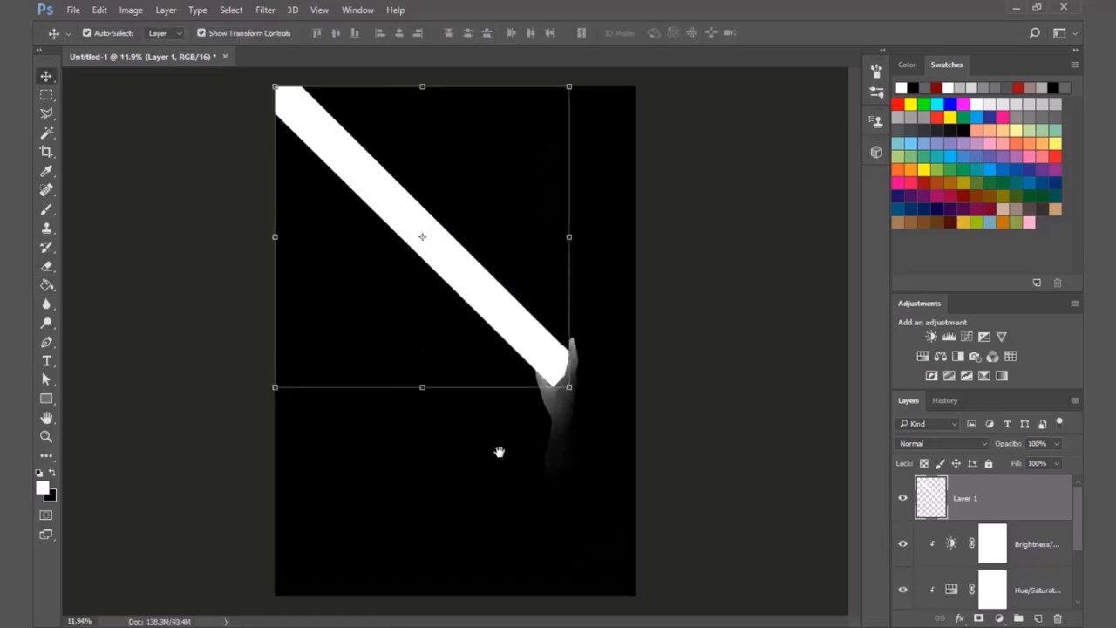
Step: Set Layer 1's blend mode to Normal, after trying Soft Light, with opacity at 40%
click(980, 445)
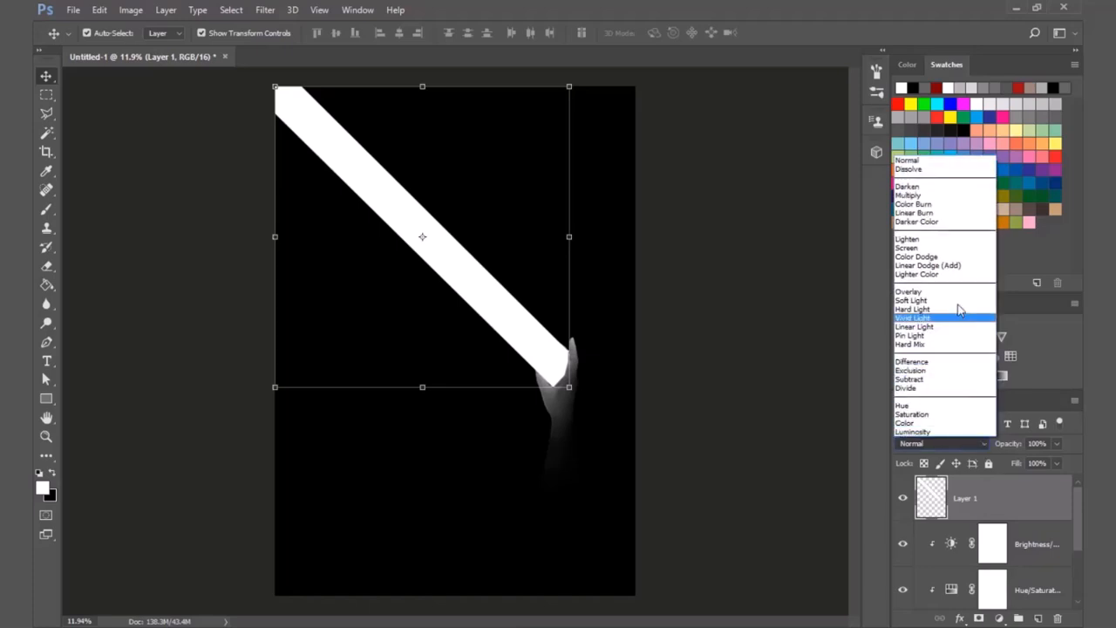
click(959, 299)
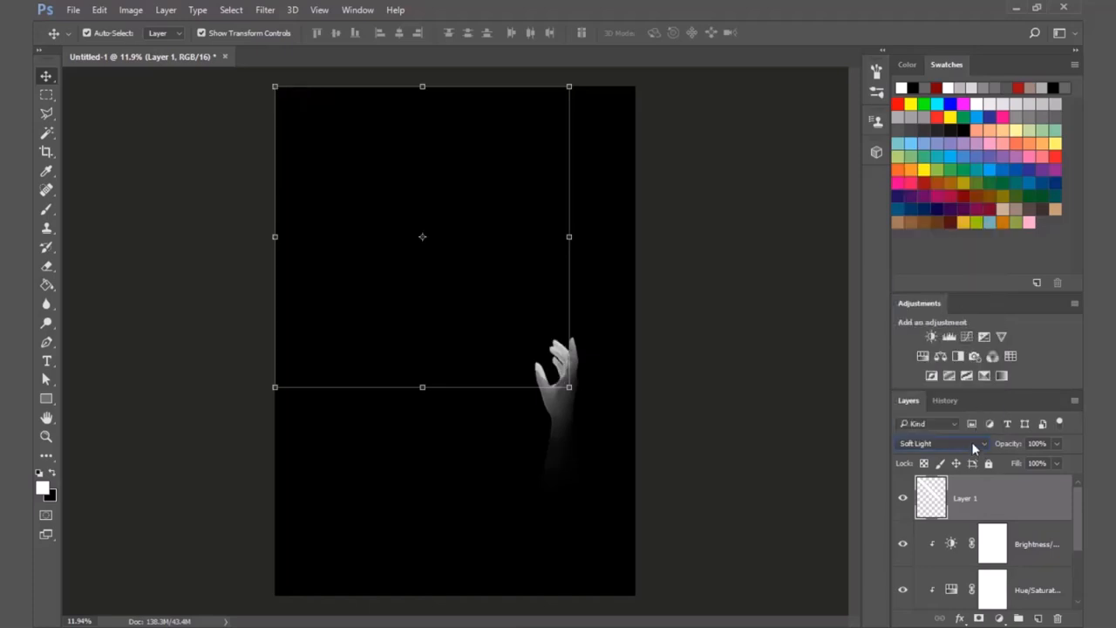
click(975, 444)
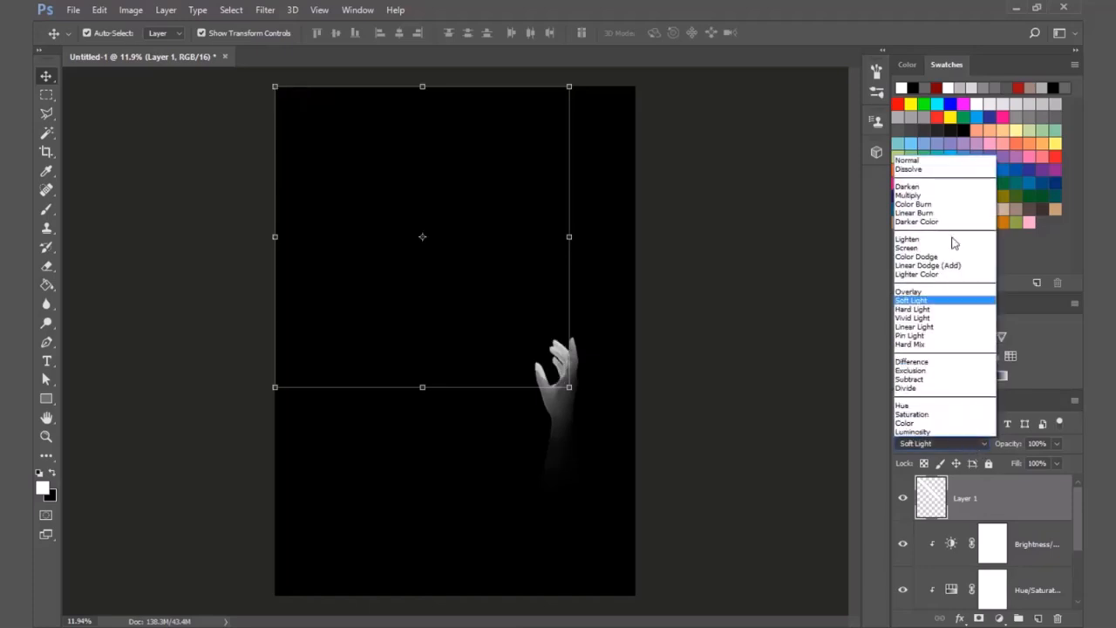
click(952, 163)
click(1056, 443)
drag(1047, 462, 1018, 466)
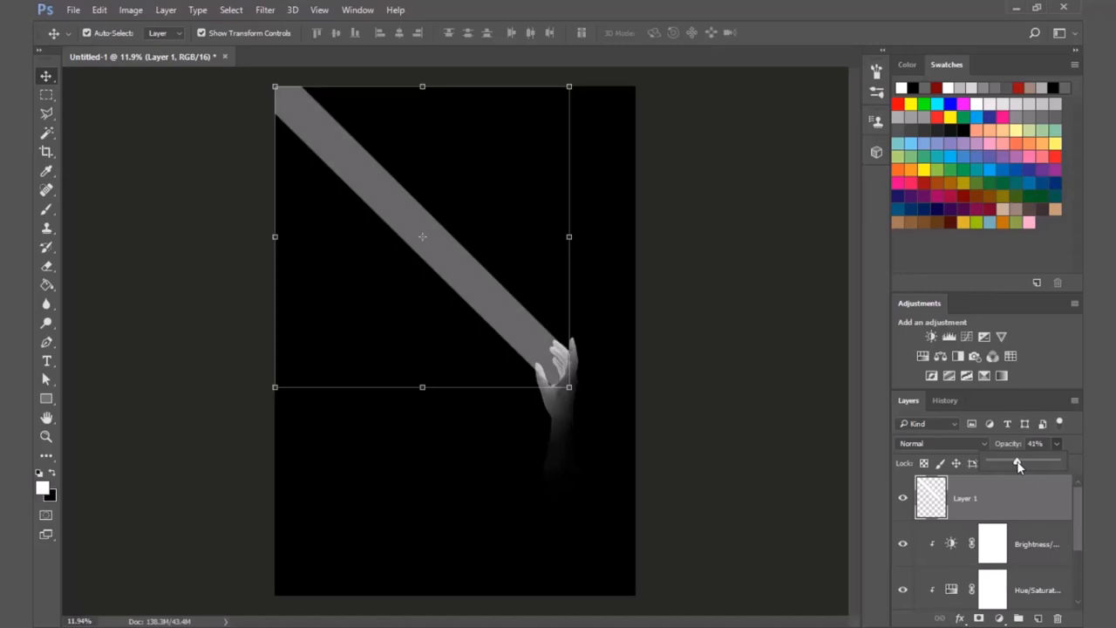
drag(1018, 467, 1016, 466)
click(266, 11)
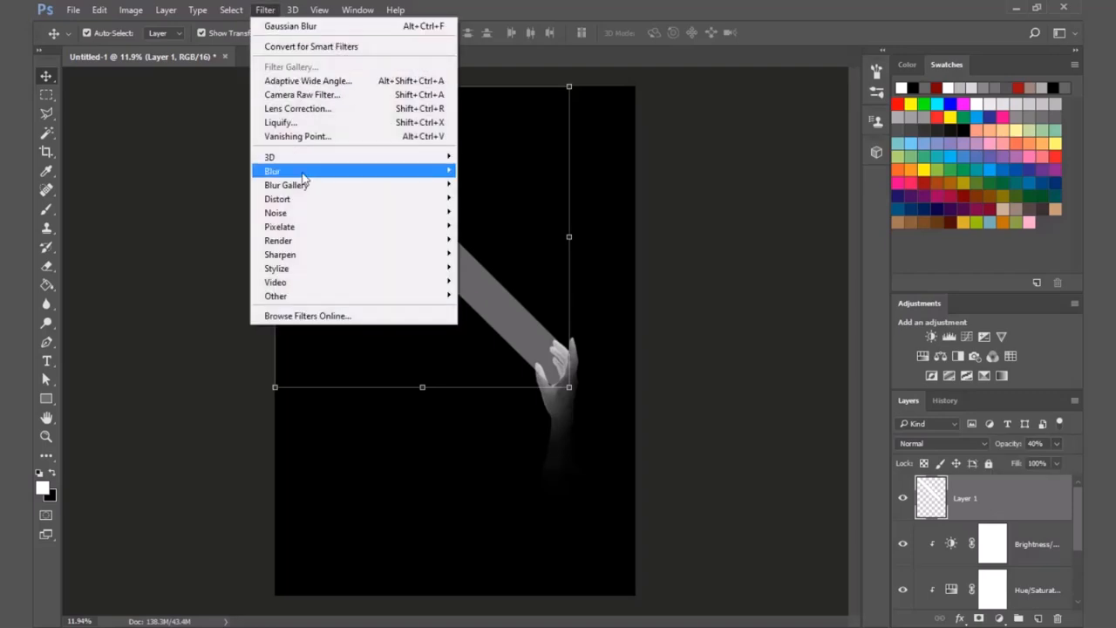
mouse_move(436, 171)
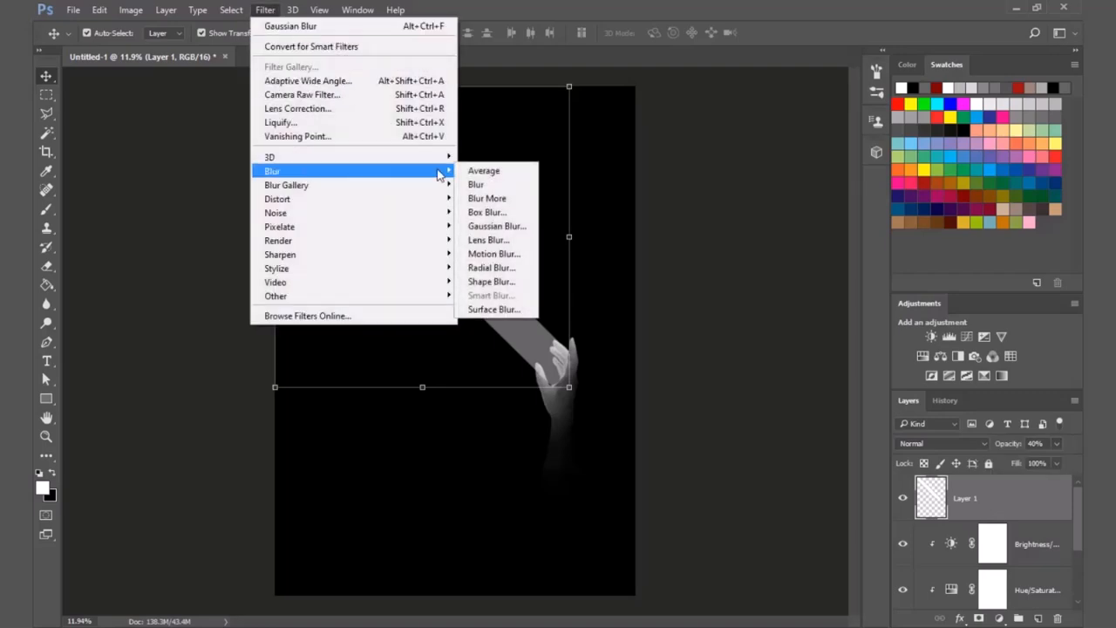
click(490, 171)
click(266, 10)
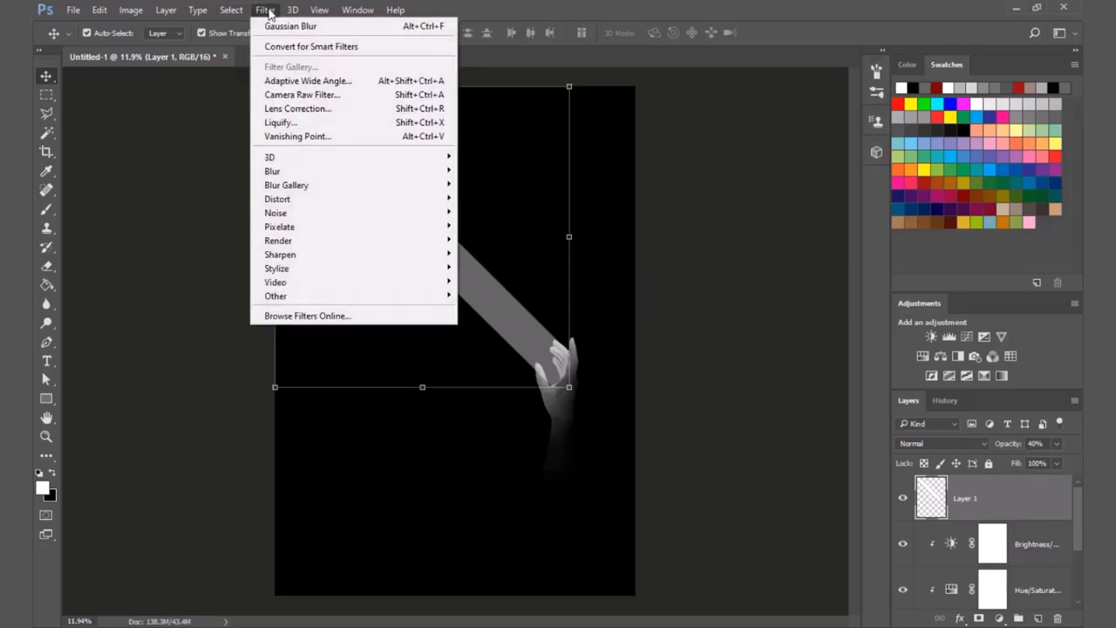
mouse_move(440, 175)
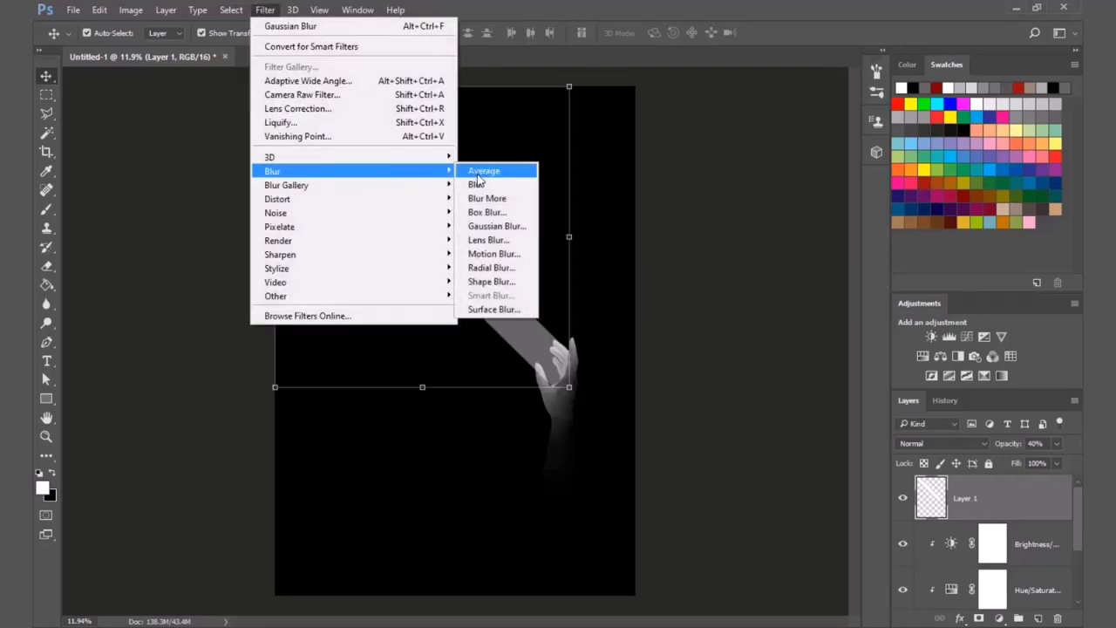
click(481, 228)
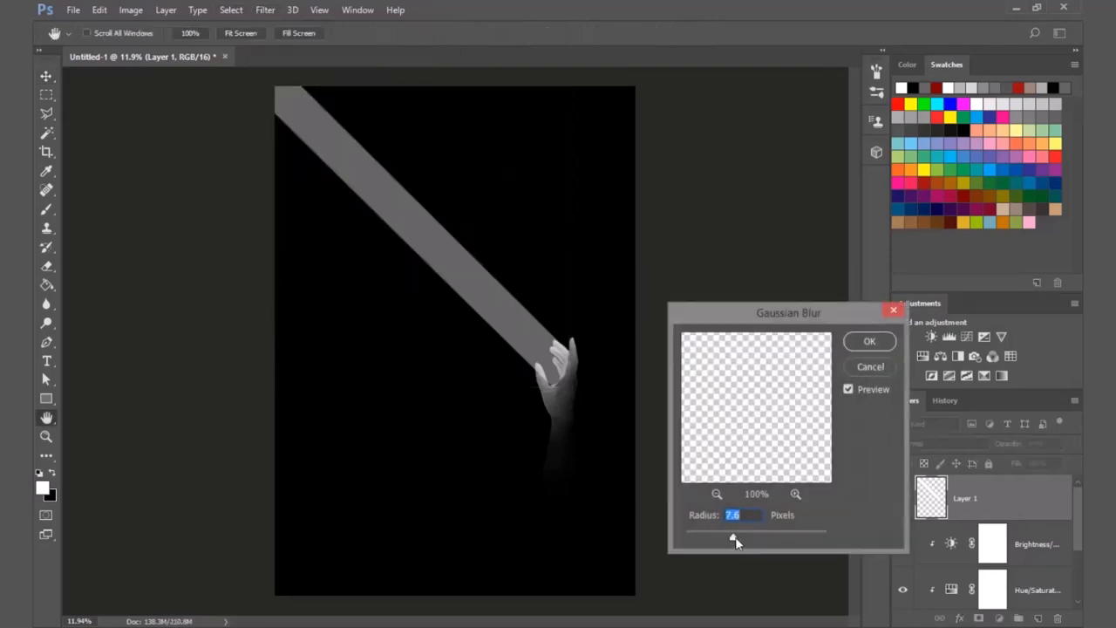
drag(755, 534, 787, 534)
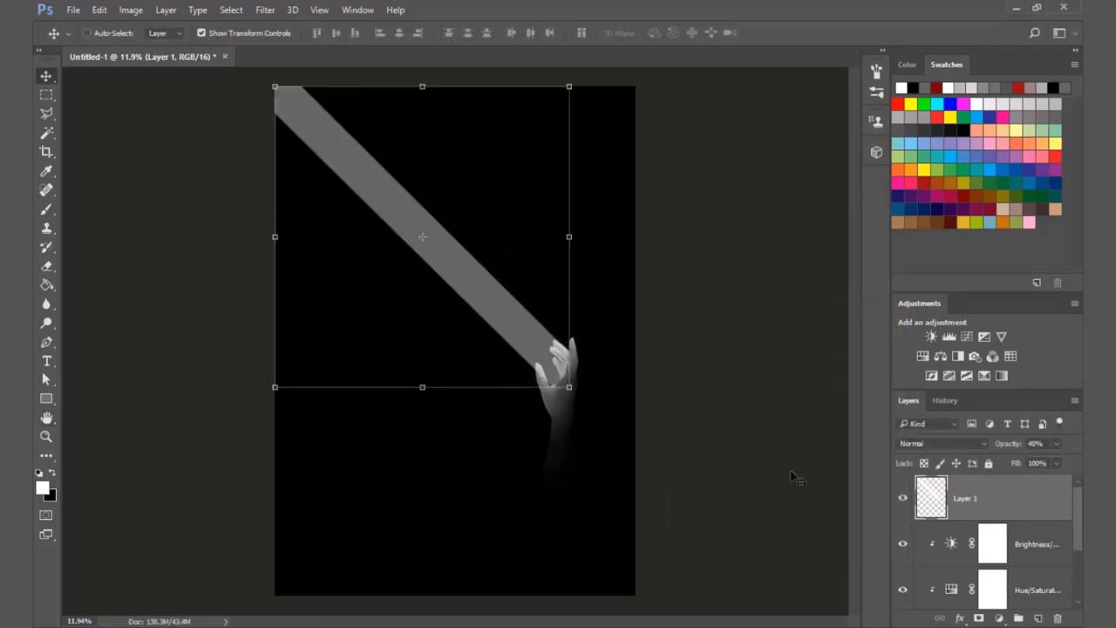
Step: Hide the original sharp Layer 1 and make Layer 1 copy the active layer
click(903, 543)
click(903, 543)
click(903, 497)
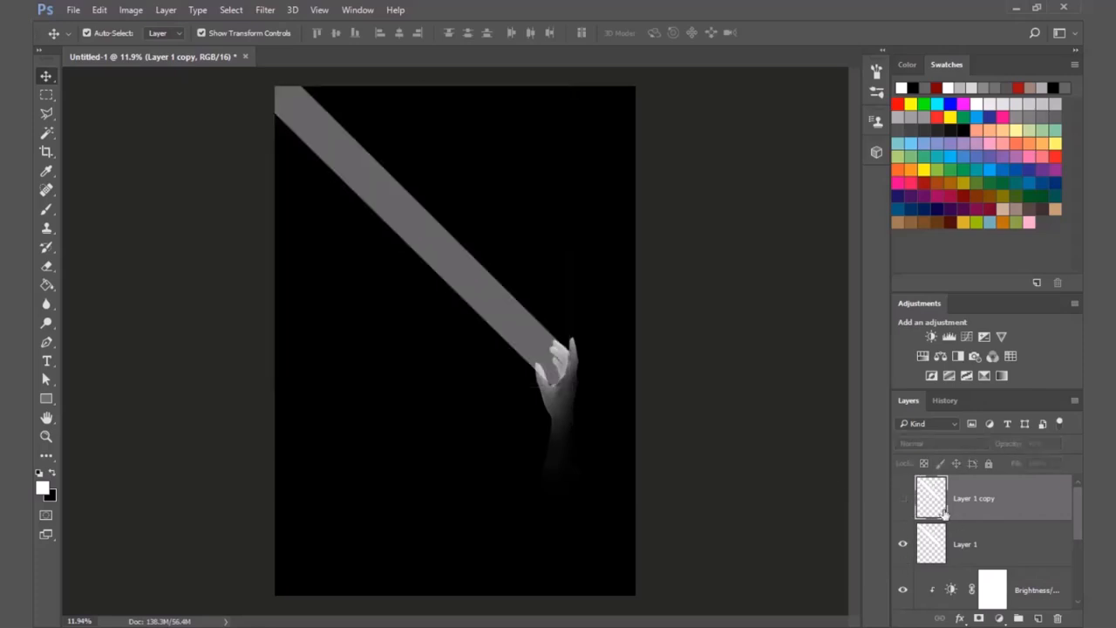
click(985, 554)
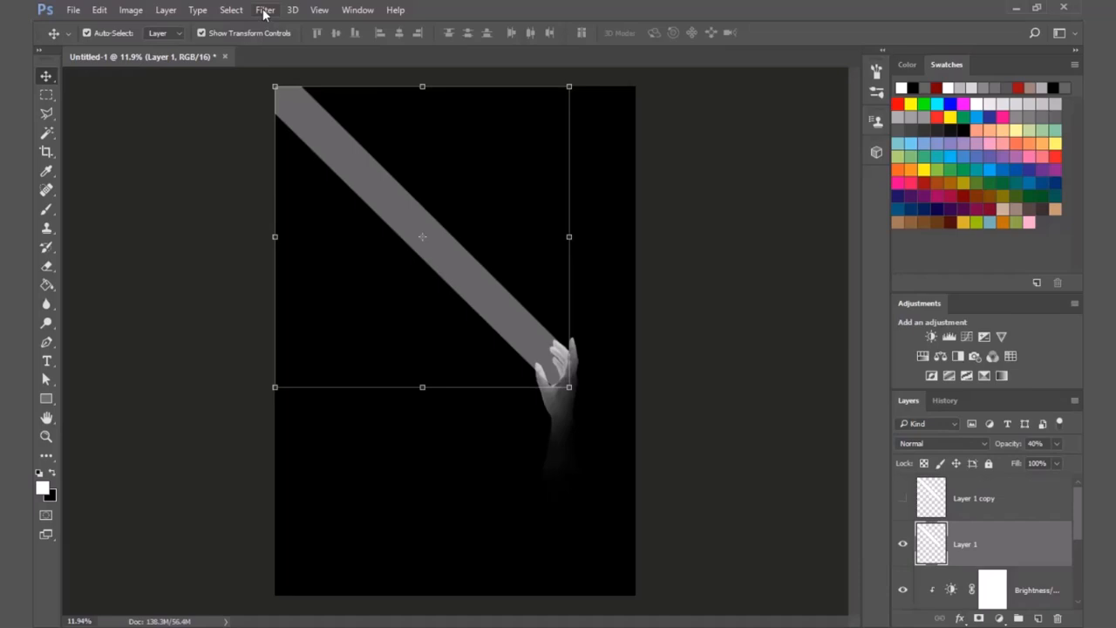
click(903, 498)
click(903, 543)
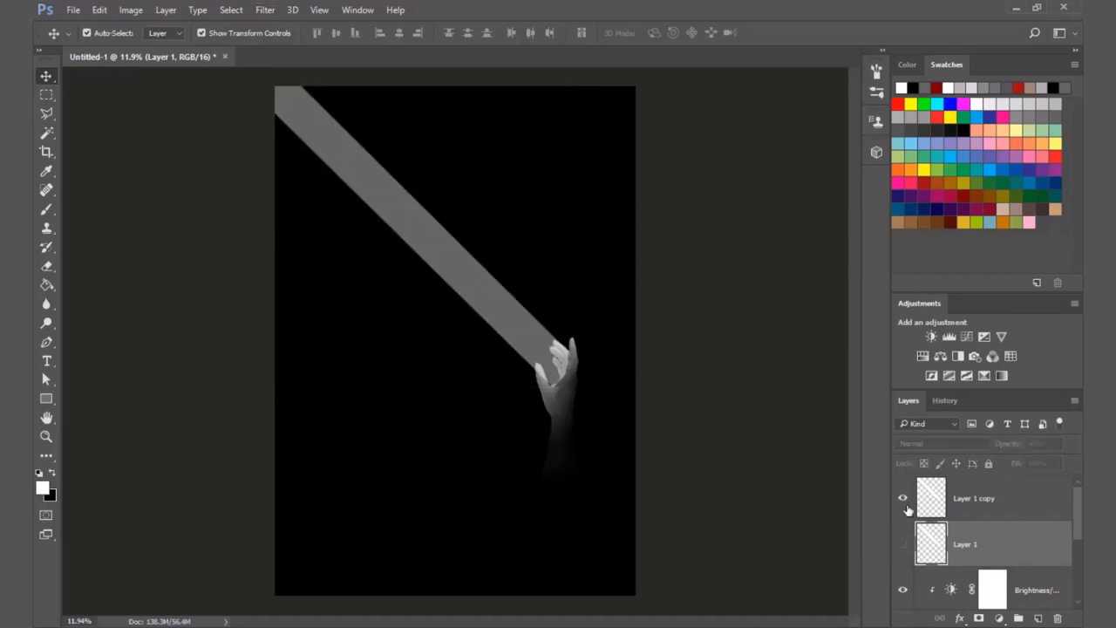
click(959, 501)
Step: Apply a Gaussian Blur of about 196.4 px radius to Layer 1 copy
click(265, 10)
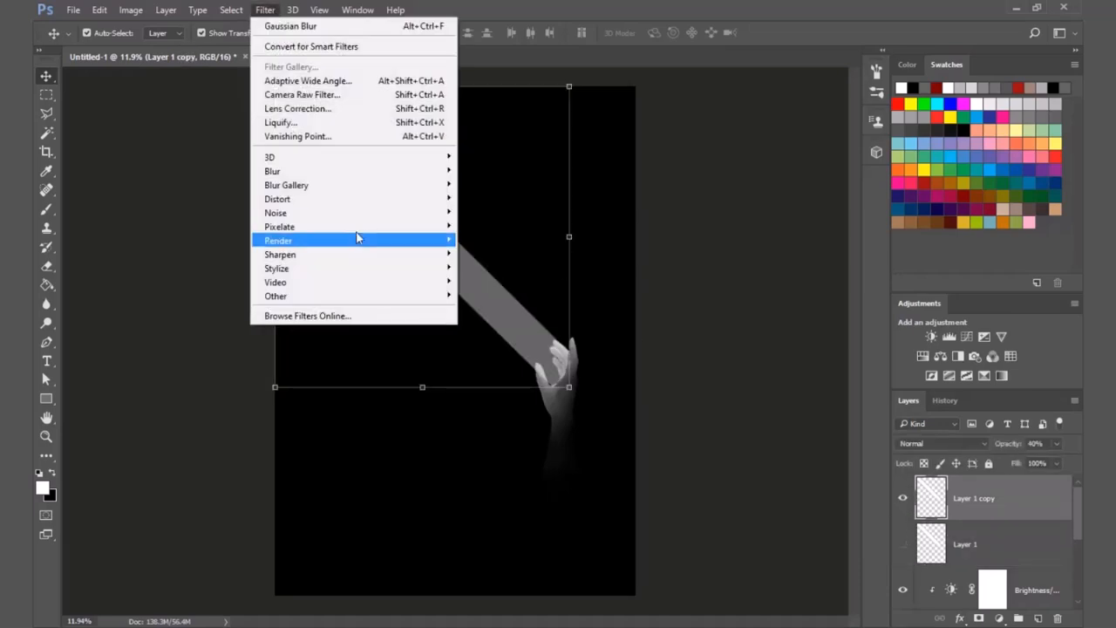
mouse_move(288, 171)
click(501, 226)
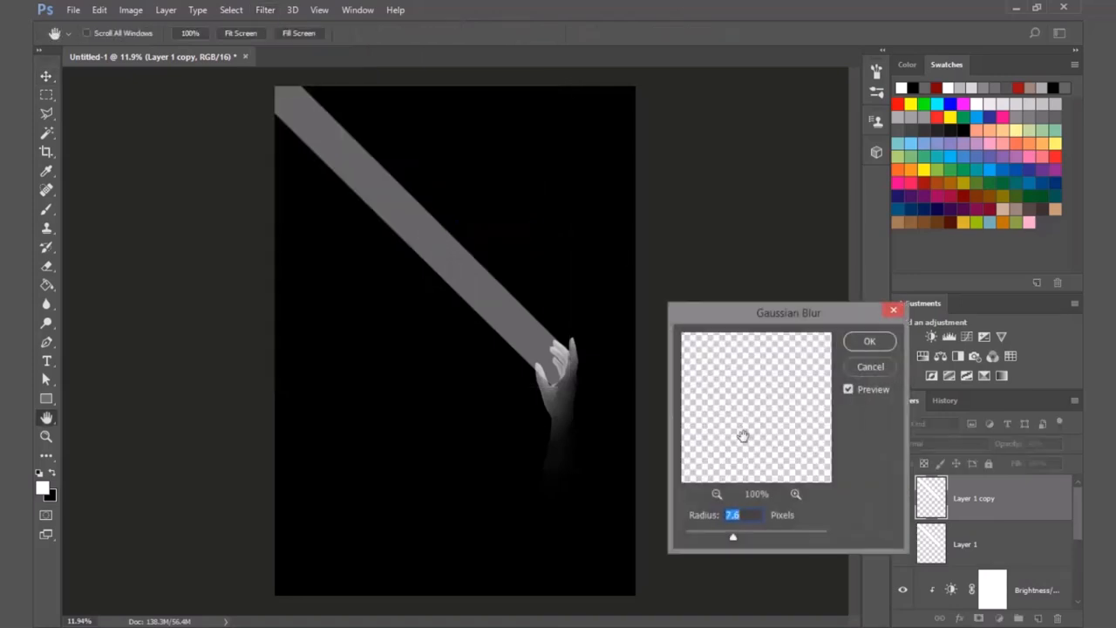
drag(774, 538, 810, 531)
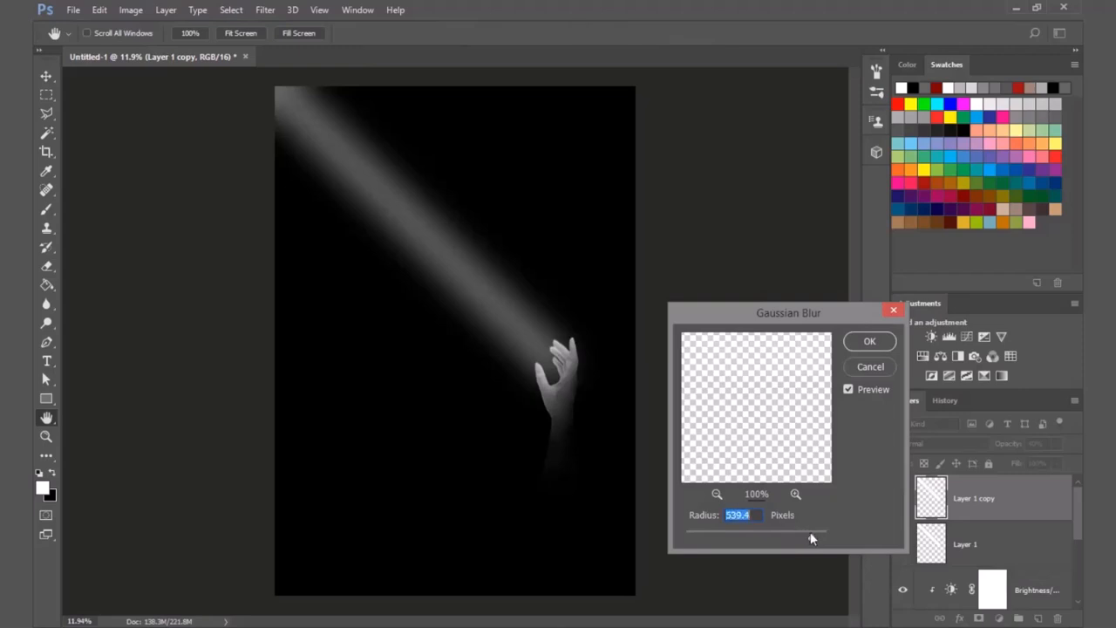
mouse_move(810, 533)
mouse_down()
mouse_move(788, 534)
mouse_move(801, 536)
mouse_up()
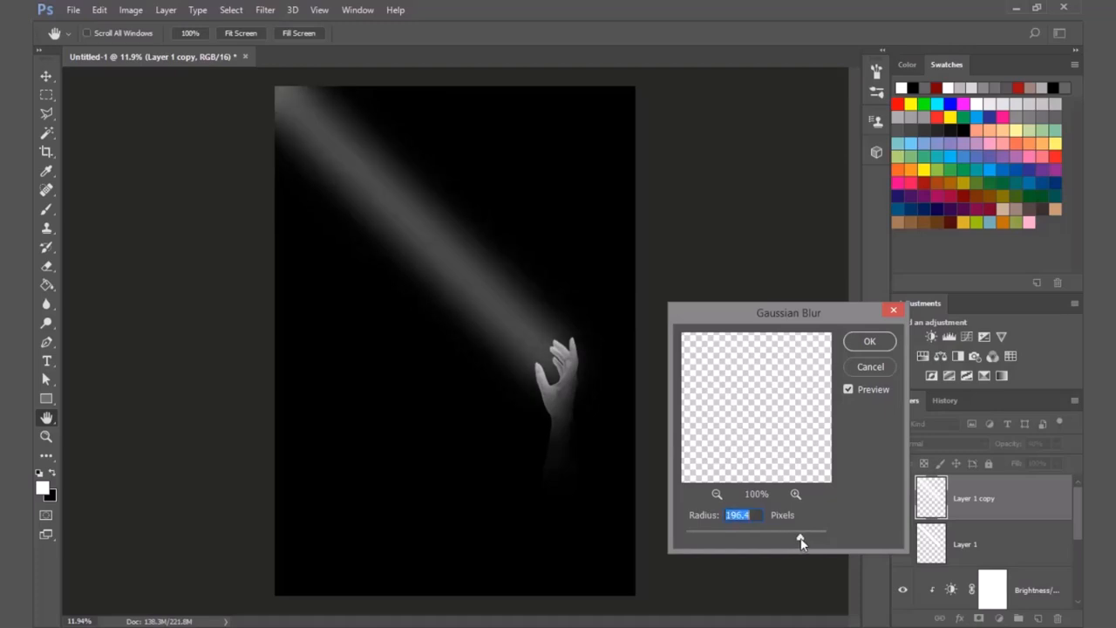
click(867, 341)
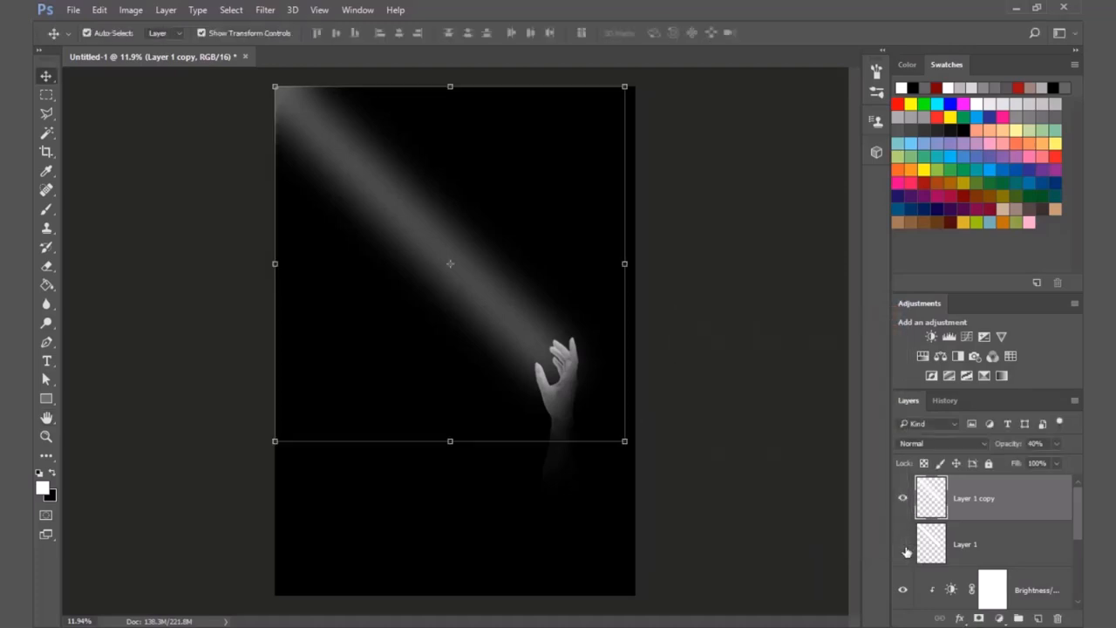
Step: Duplicate the original Layer 1 into Layer 1 copy 2 and hide the original
click(905, 547)
click(979, 553)
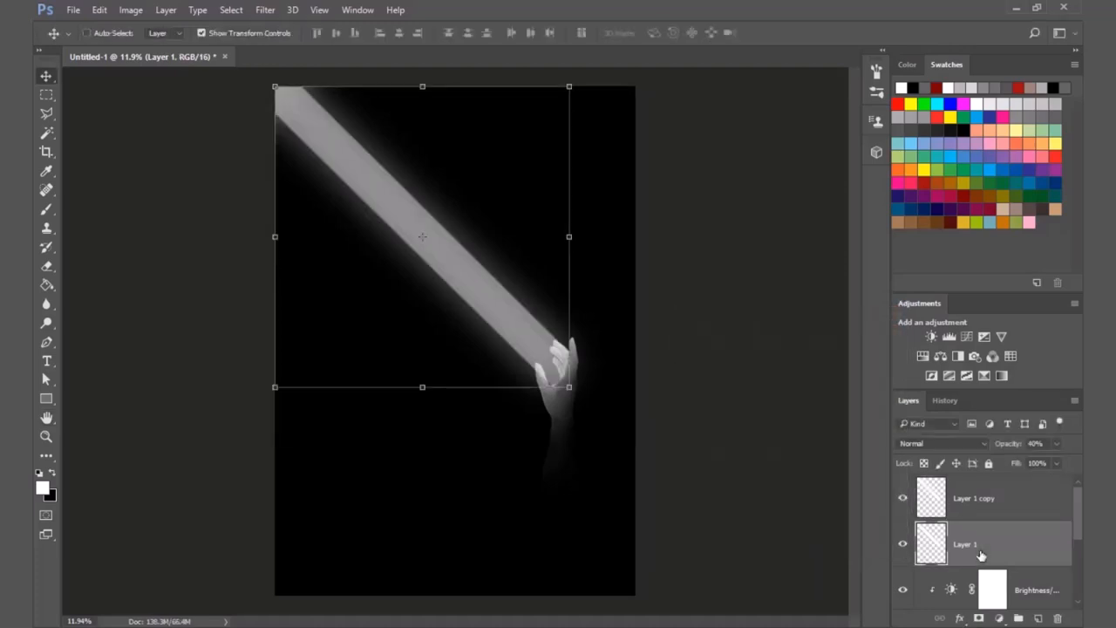
key(ctrl+j)
click(904, 591)
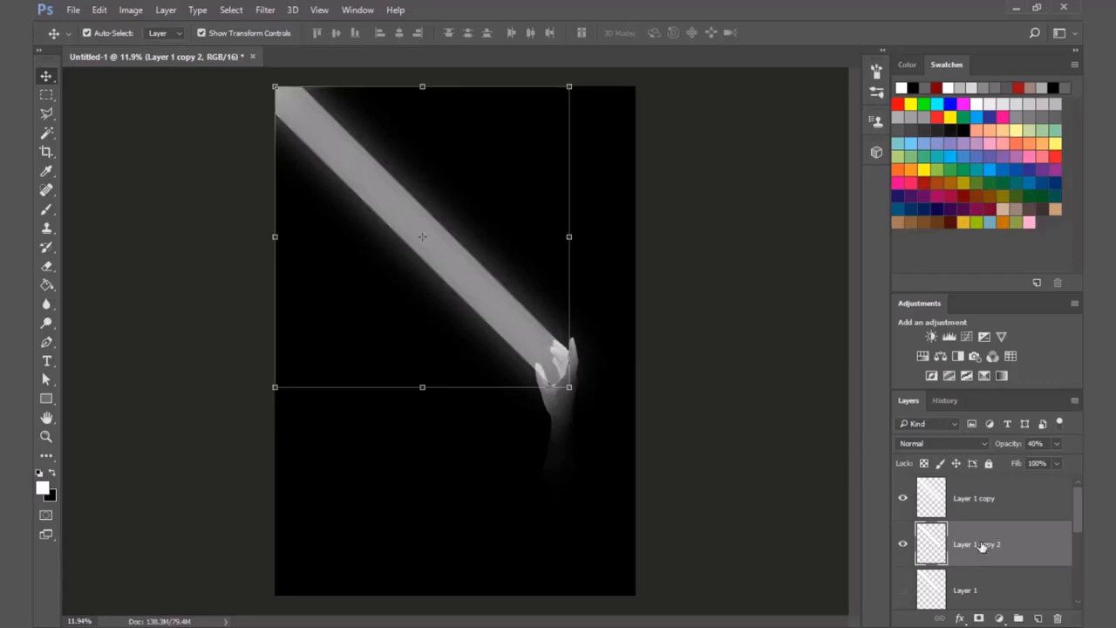
Step: Blur Layer 1 copy 2 with a 631.5-pixel Gaussian Blur, then deselect all layers
click(265, 10)
mouse_move(366, 172)
click(493, 228)
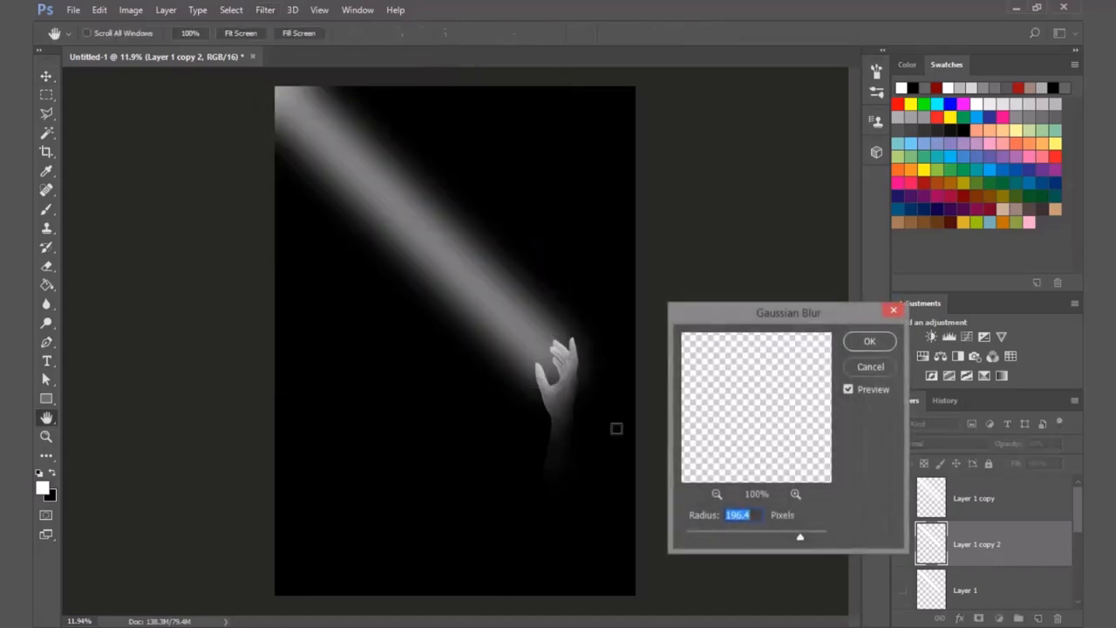
drag(803, 540, 815, 540)
click(846, 388)
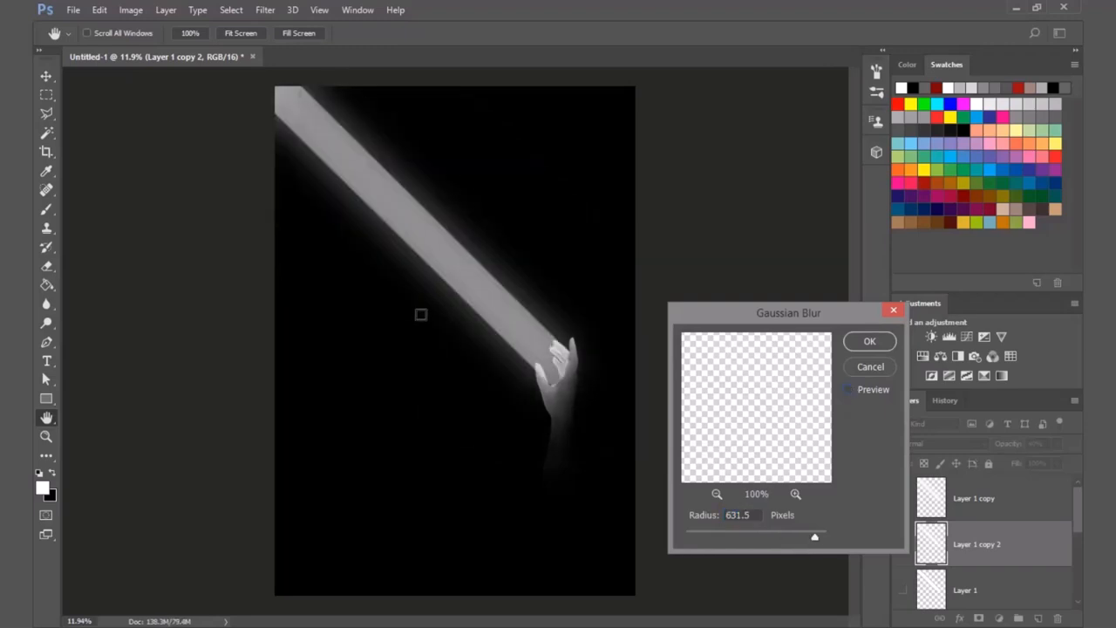
click(850, 388)
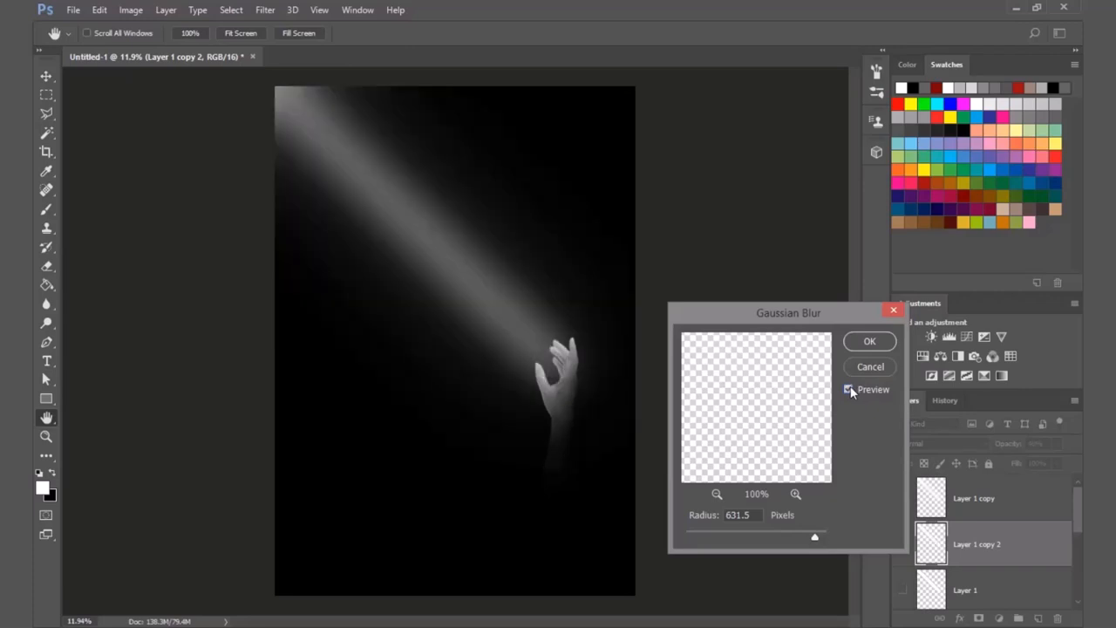
click(874, 344)
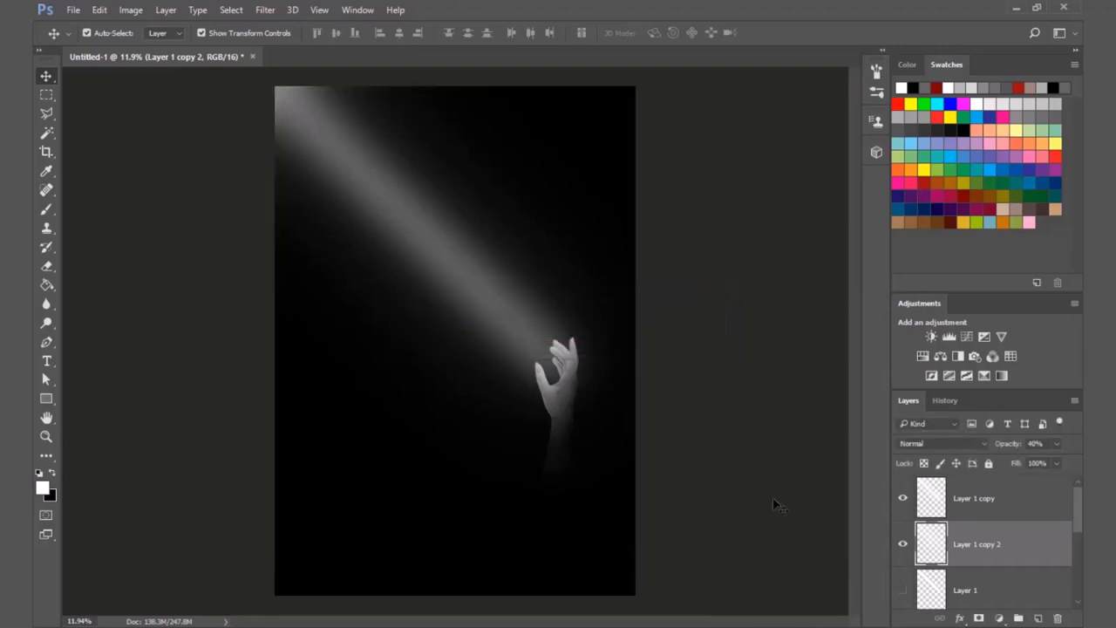
click(772, 495)
click(956, 593)
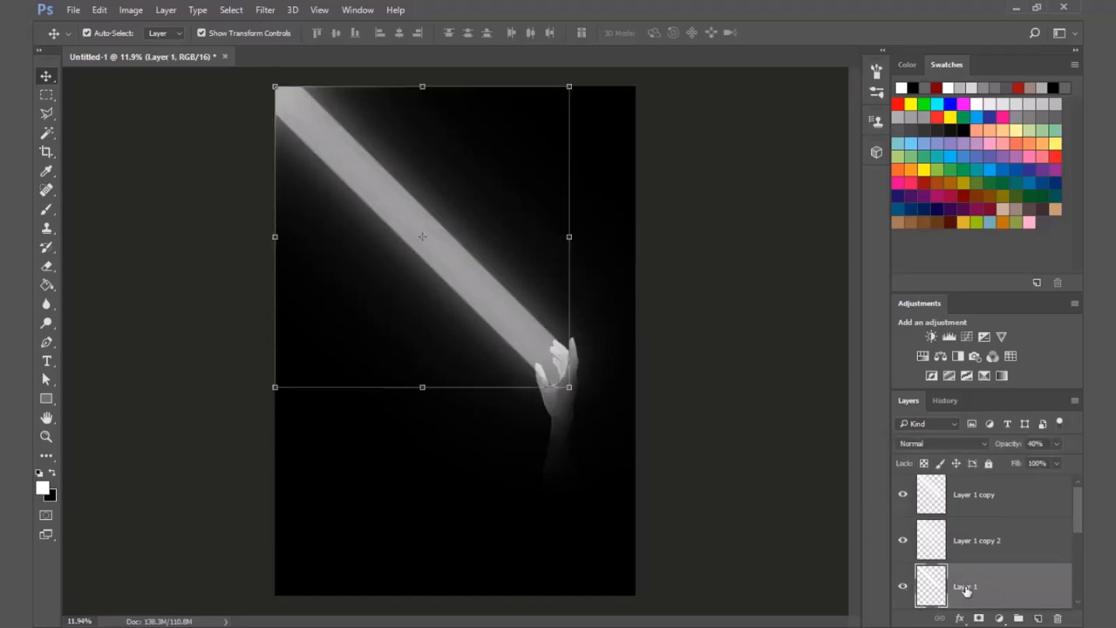
click(273, 9)
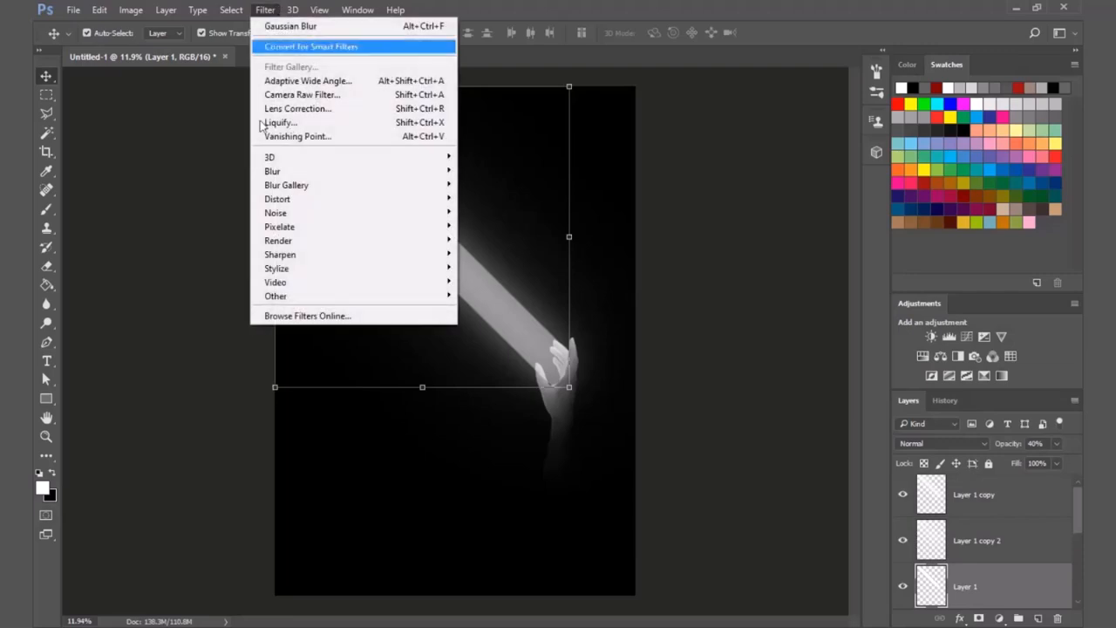
mouse_move(358, 173)
click(496, 225)
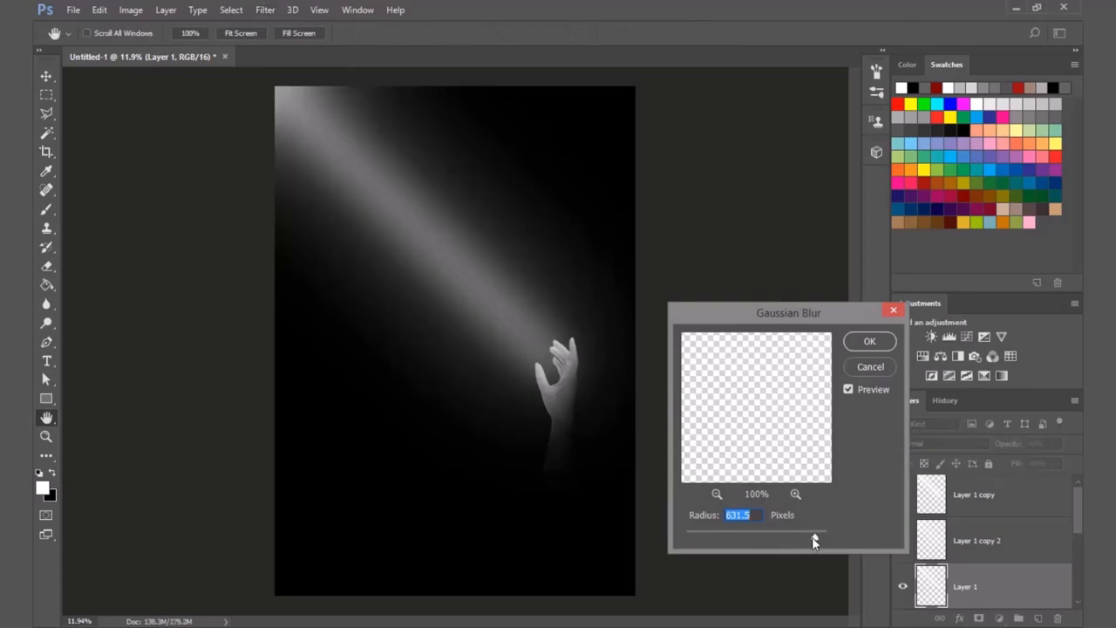
drag(812, 536, 820, 536)
drag(821, 535, 820, 536)
click(730, 540)
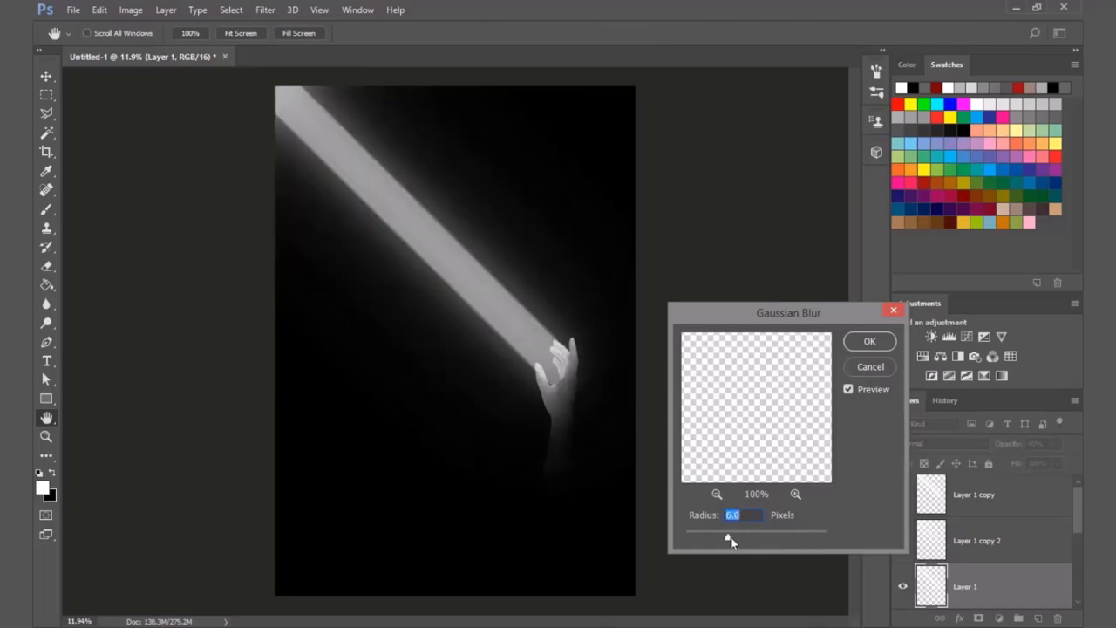
drag(787, 533, 805, 532)
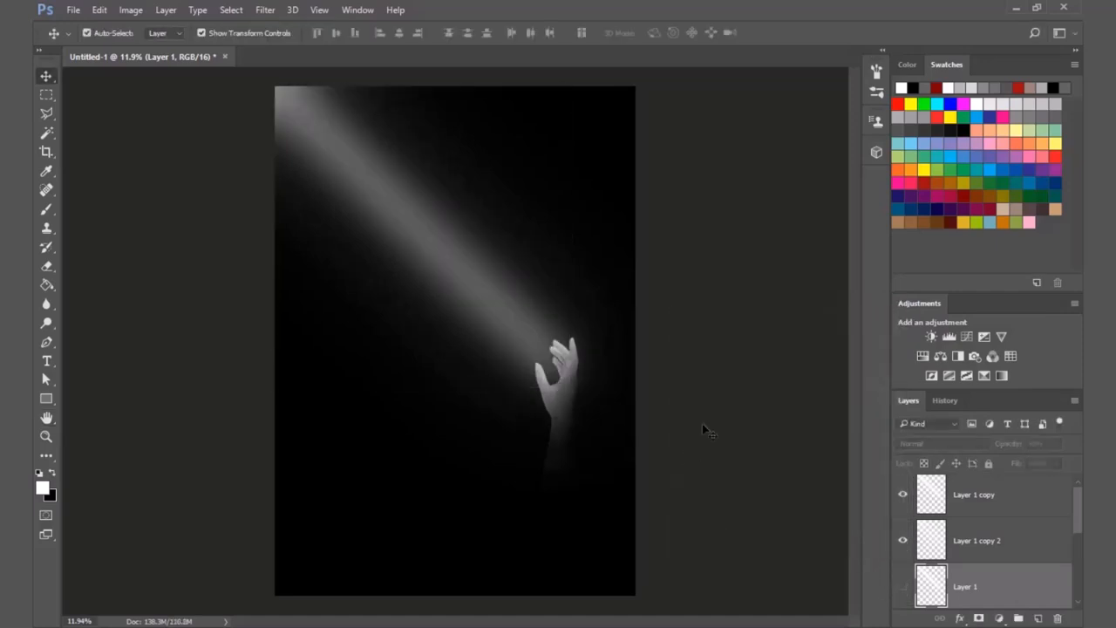
click(702, 422)
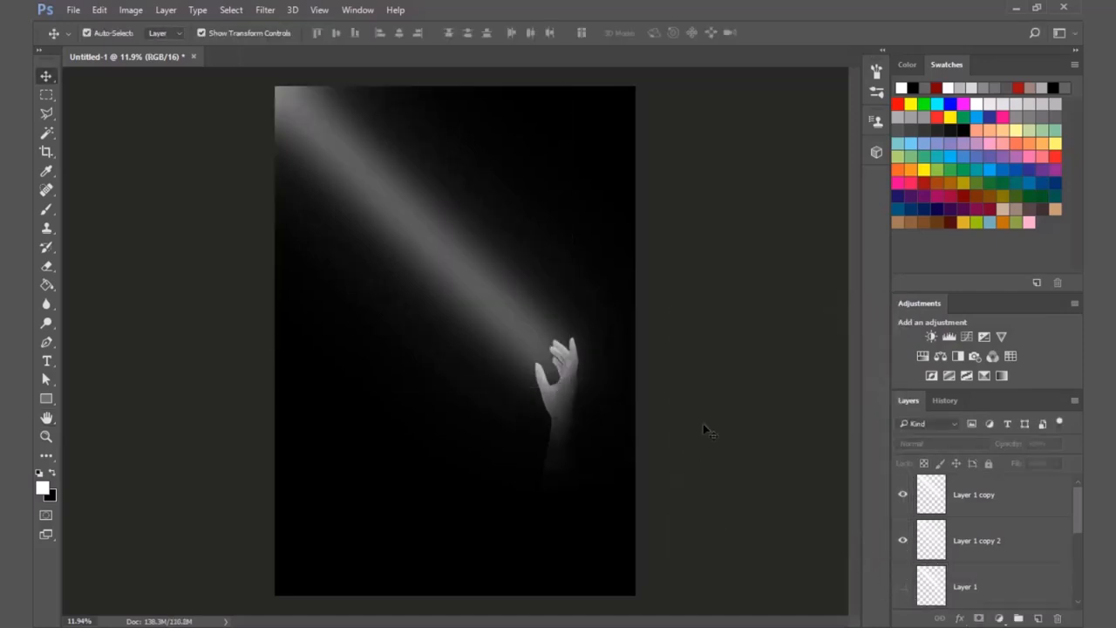
Step: Select Layer 1 copy and set its opacity to 50%
click(985, 556)
click(982, 507)
click(902, 500)
click(902, 500)
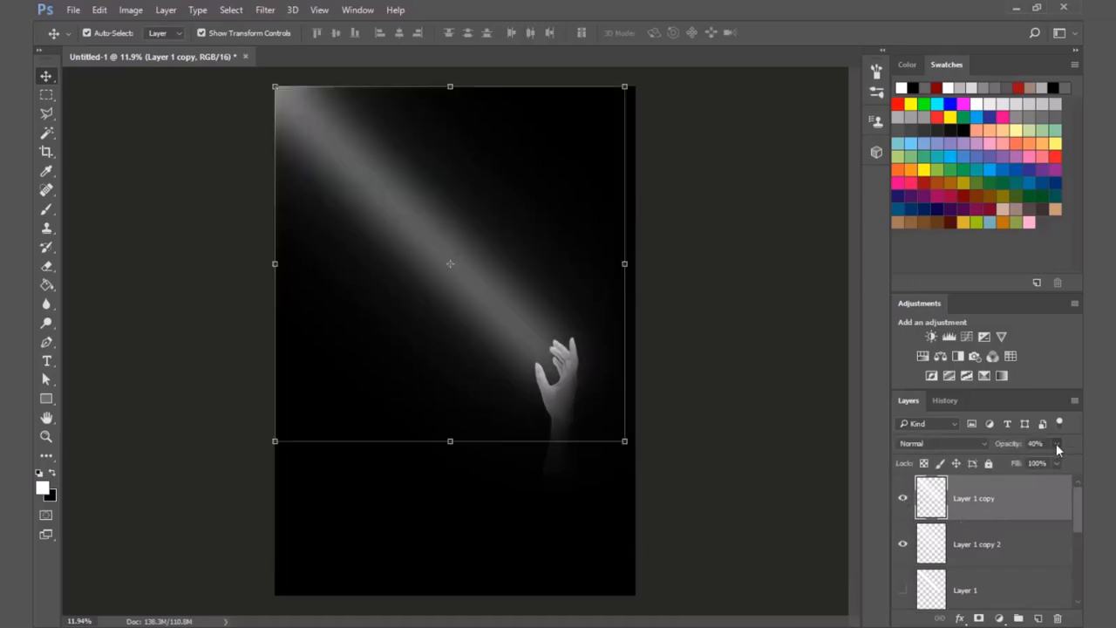
drag(1002, 467, 1036, 462)
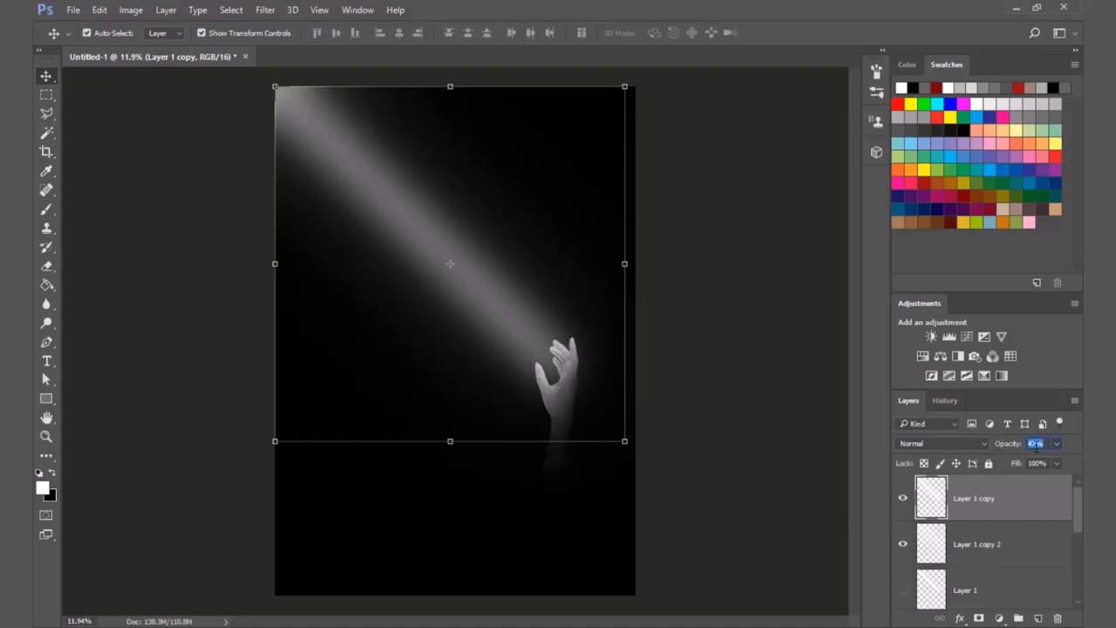
text(50)
Step: Scale the Layer 1 copy beam to about 105% so its glow reaches past the hand
drag(275, 441, 345, 399)
drag(612, 96, 565, 146)
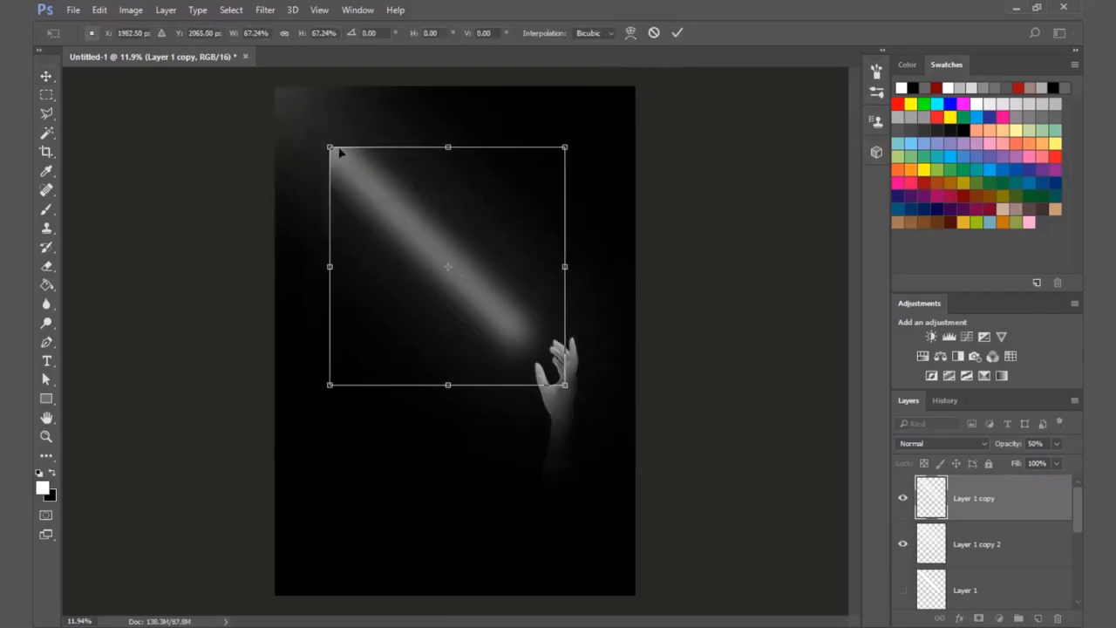
drag(328, 147, 271, 85)
key(ctrl+z)
drag(327, 144, 256, 72)
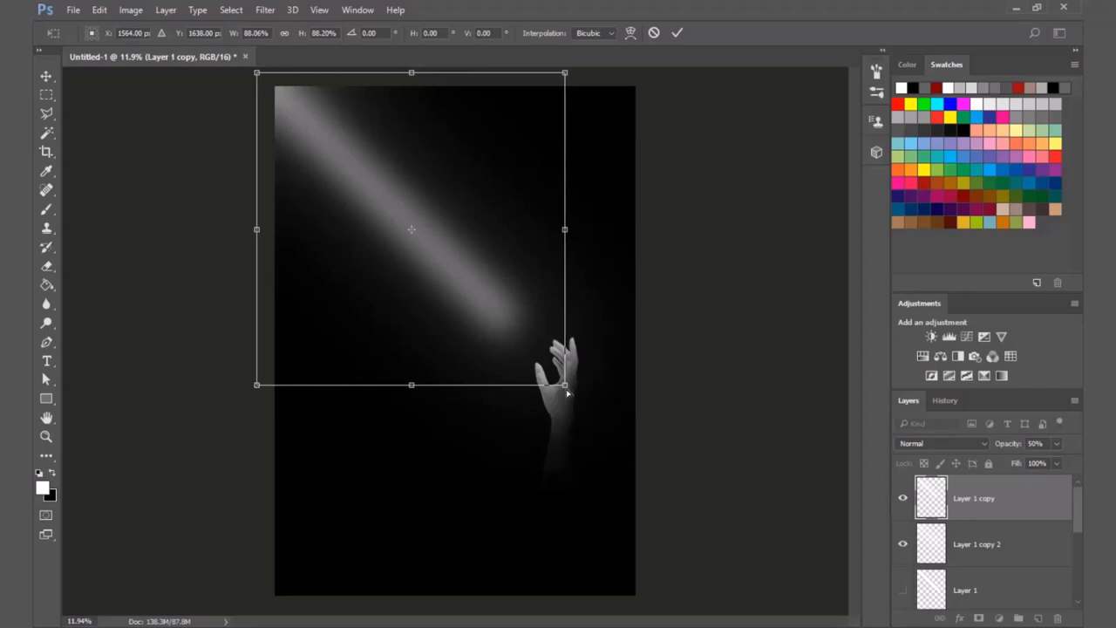
drag(565, 384, 623, 444)
key(Return)
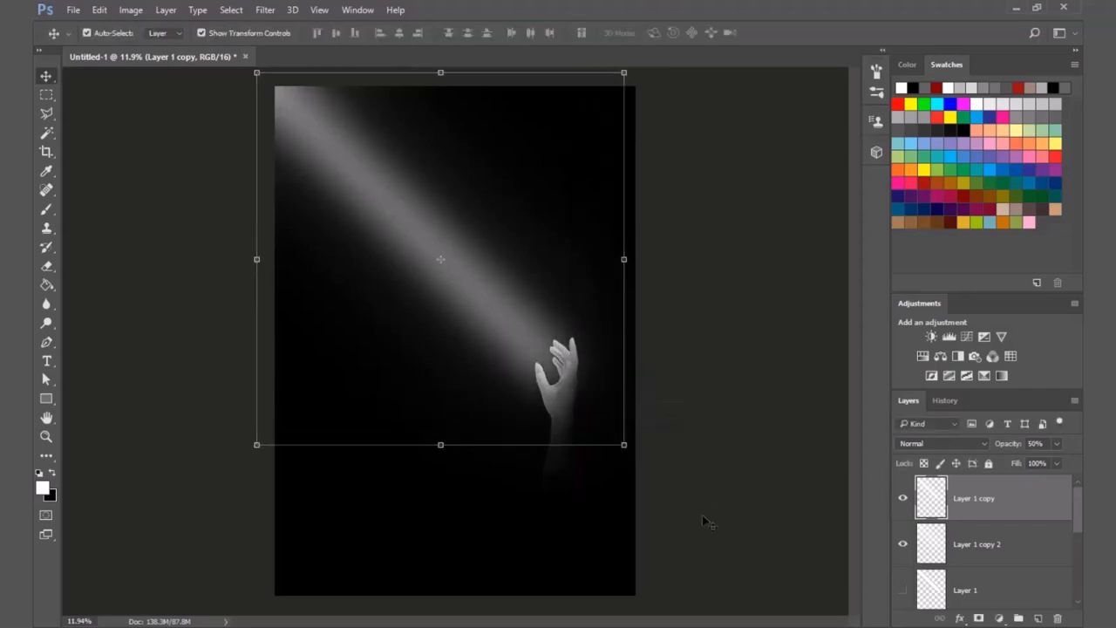
key(e)
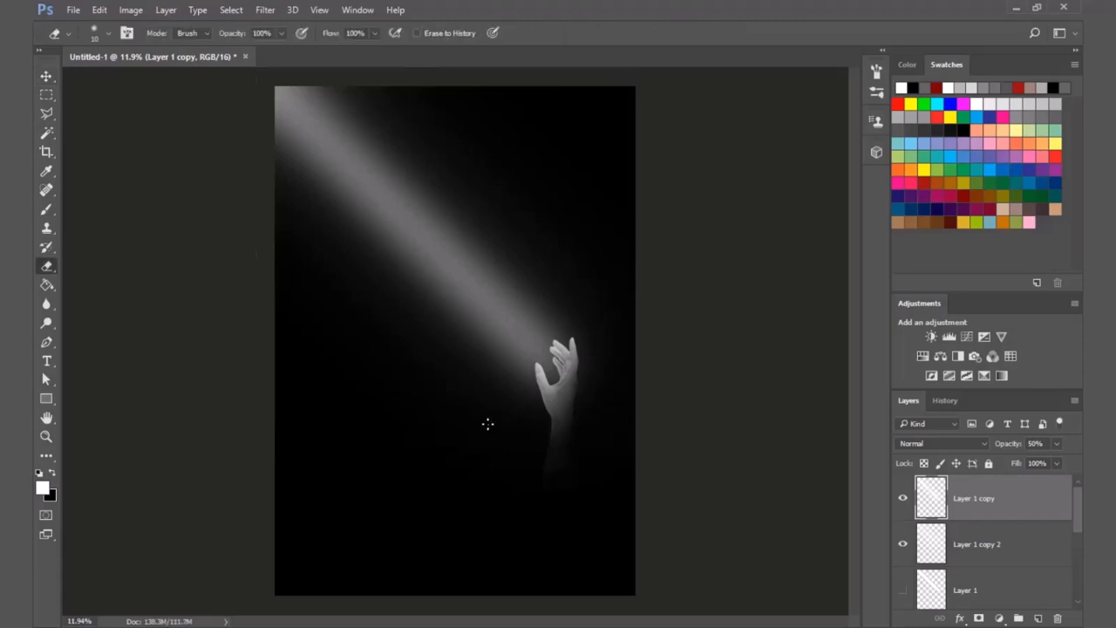
Step: Soften both long edges and the top of the beam with a large 30% opacity eraser
key(bracketright)
key(bracketright)
key(bracketright)
key(bracketright)
key(bracketright)
key(bracketright)
key(bracketright)
key(bracketright)
key(bracketright)
key(bracketright)
click(259, 35)
text(30)
key(Return)
click(539, 390)
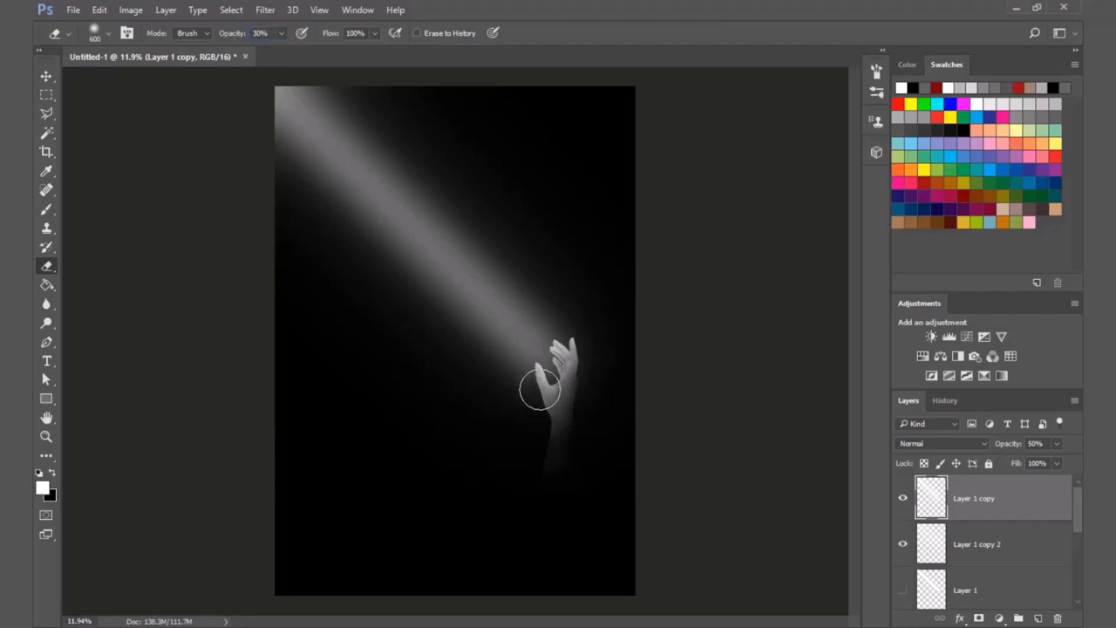
shift+click(250, 128)
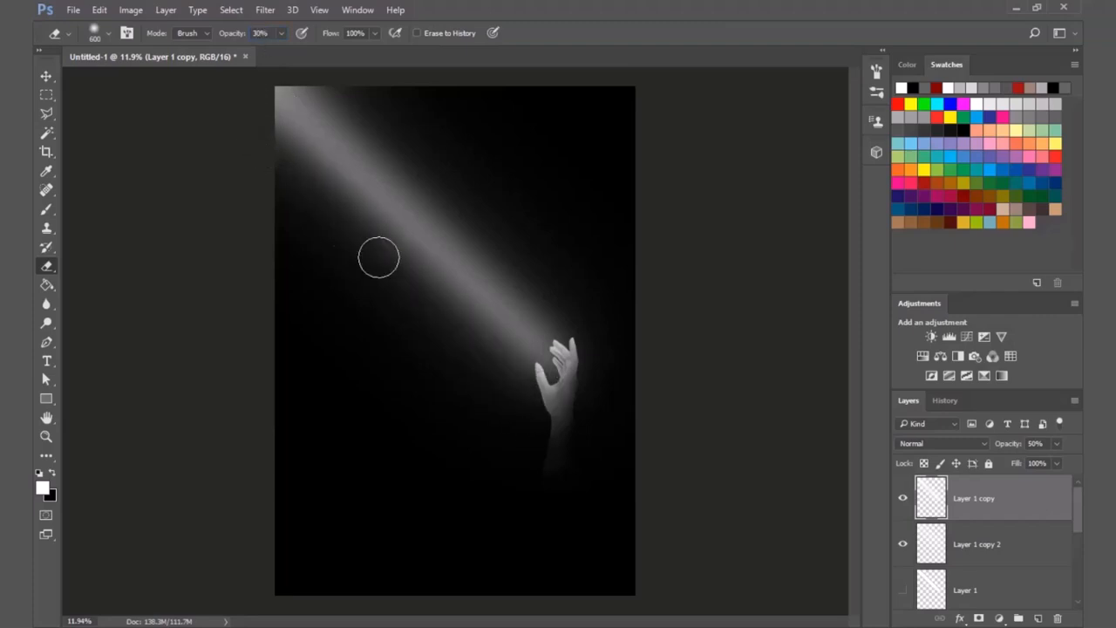
shift+click(263, 123)
click(588, 335)
shift+click(316, 87)
shift+click(586, 324)
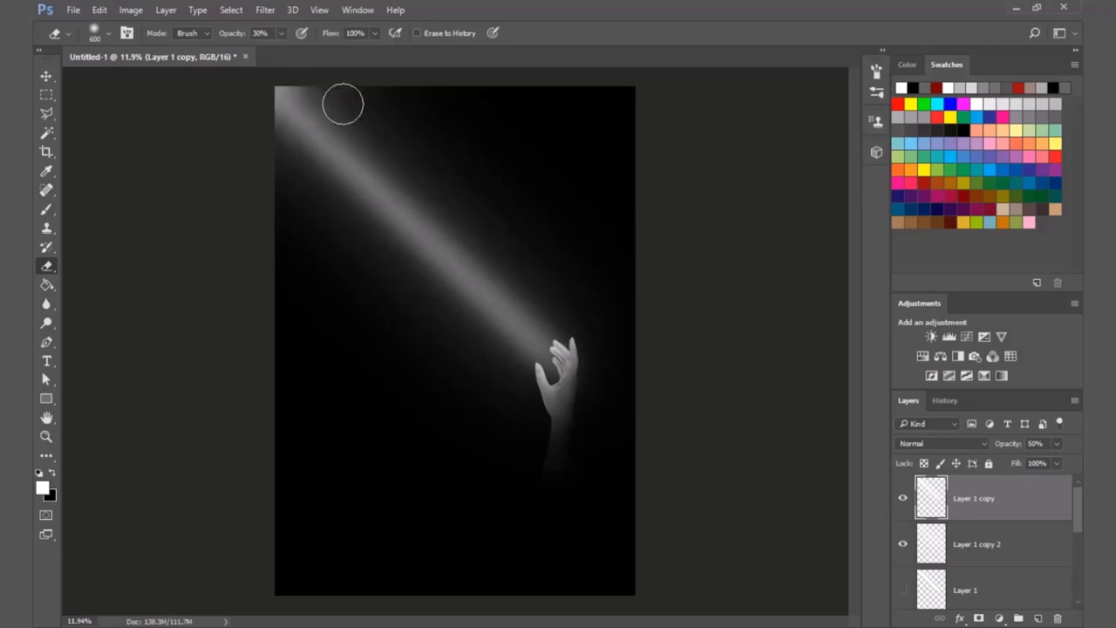
shift+click(291, 76)
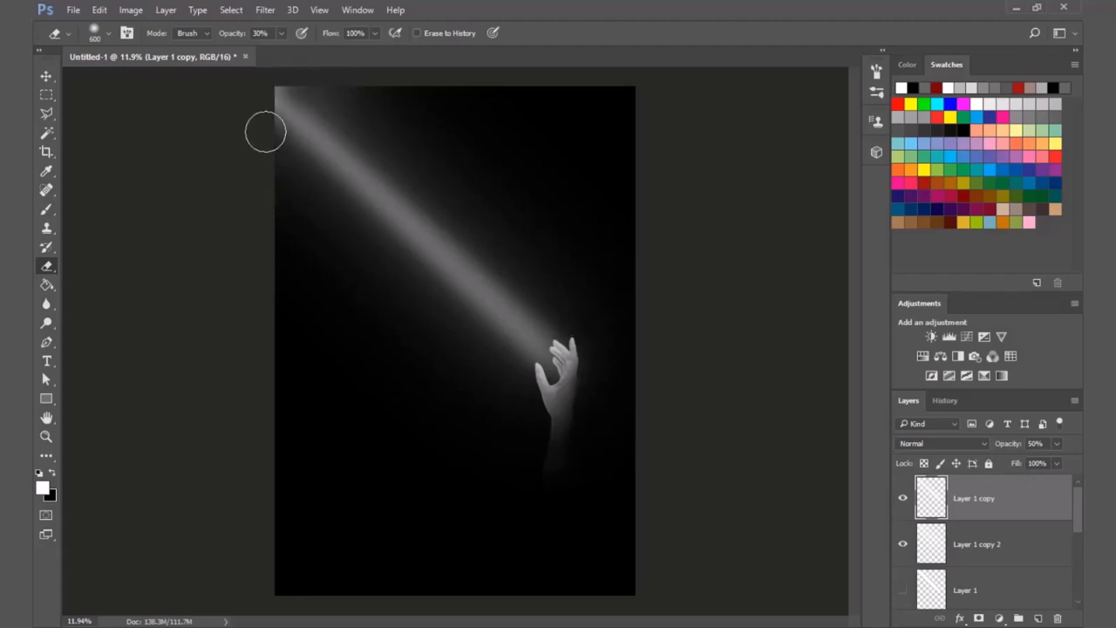
Step: Lower Layer 1 copy 2's fill to 70%
click(989, 552)
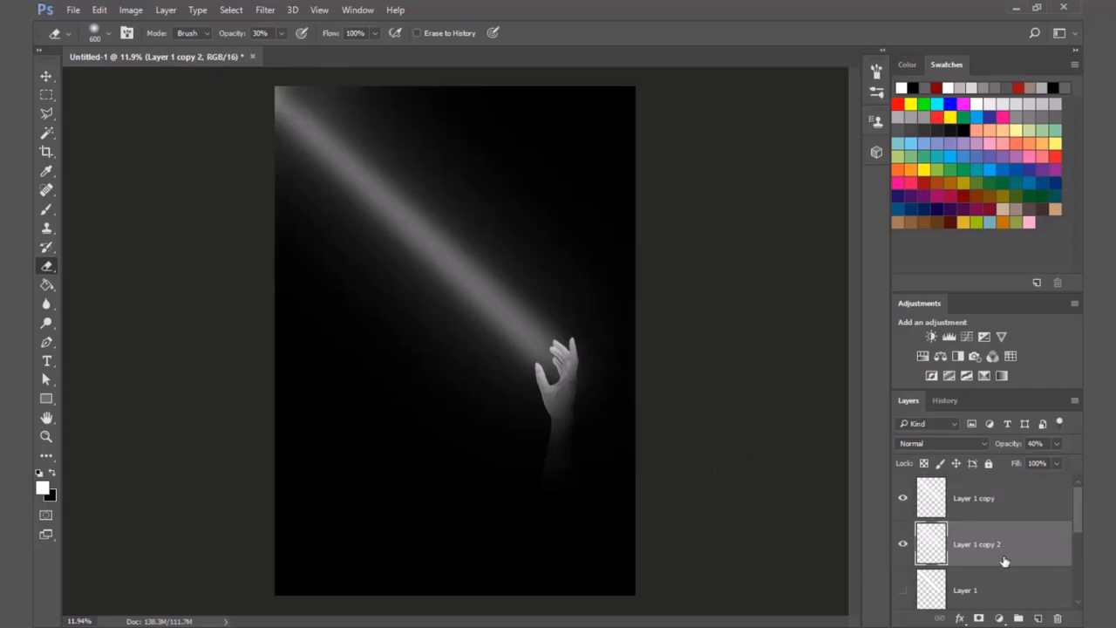
click(903, 545)
click(904, 548)
click(1034, 465)
text(70)
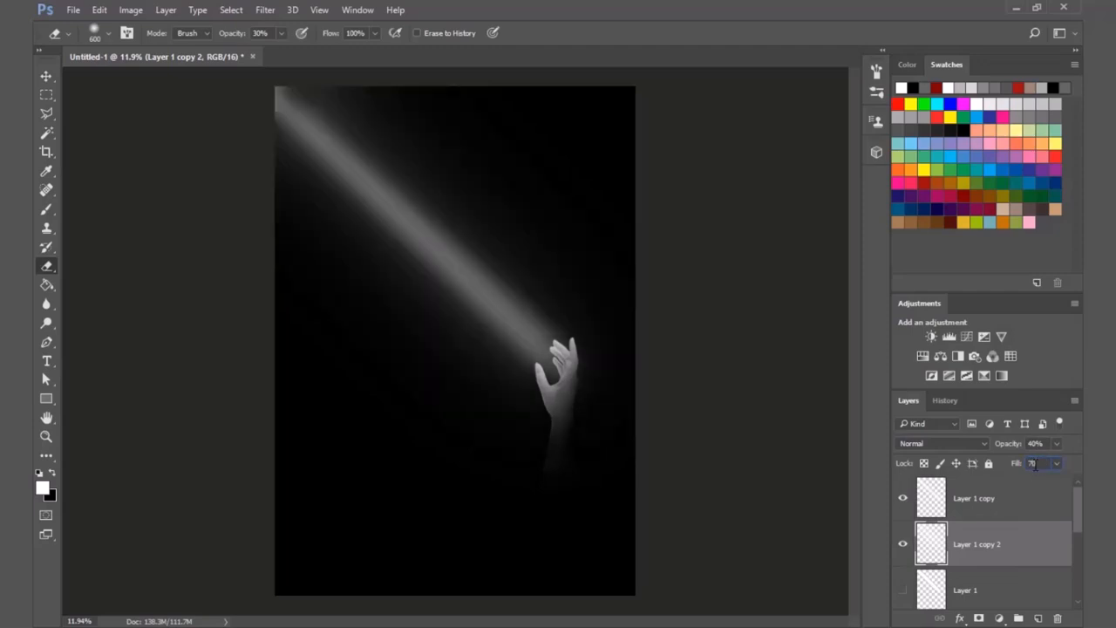
key(Return)
key(v)
click(753, 441)
Step: Ready a black 30% opacity brush at size 600 on the handaaa layer mask
scroll(965, 558, down, 4)
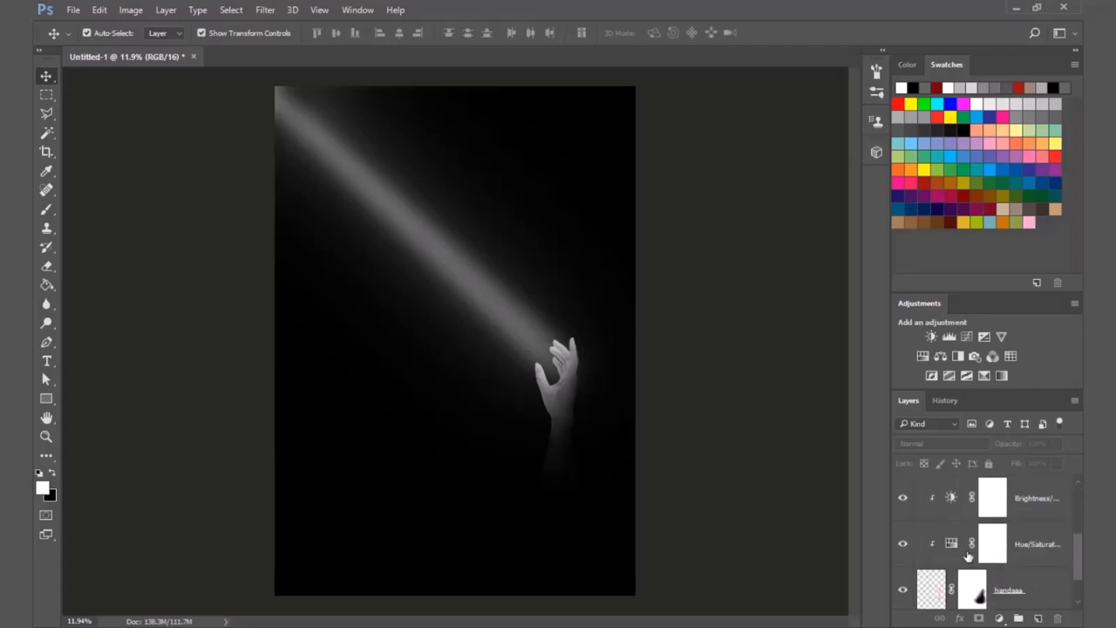
click(903, 498)
click(903, 498)
click(973, 591)
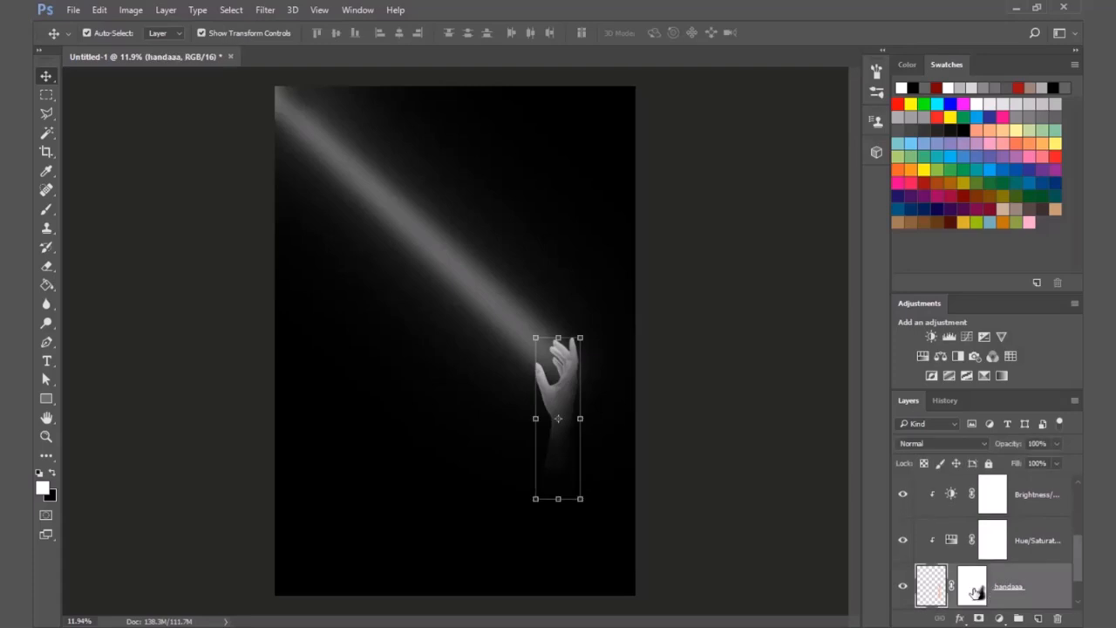
key(x)
scroll(581, 447, up, 1)
scroll(581, 447, up, 1)
key(b)
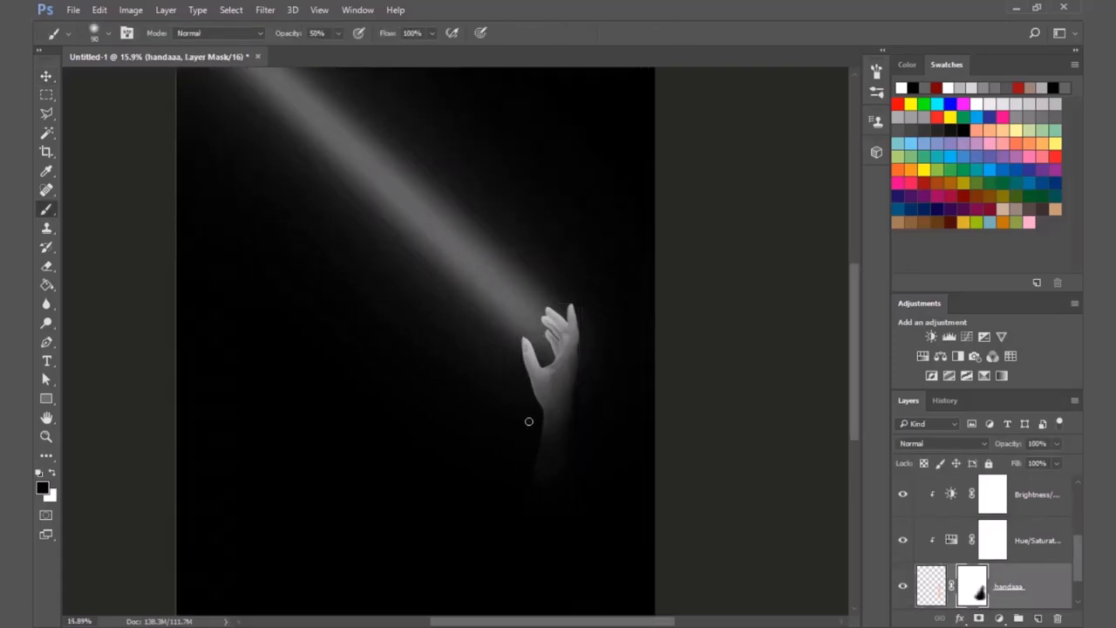
click(321, 34)
text(30)
scroll(585, 451, up, 2)
key(bracketright)
key(bracketright)
key(bracketright)
key(bracketright)
key(bracketright)
key(bracketright)
key(bracketright)
key(bracketright)
key(bracketright)
key(bracketright)
Step: Paint out the forearm and the right and left edges of the wrist and palm
mouse_move(510, 490)
mouse_down()
mouse_move(523, 427)
mouse_move(504, 557)
mouse_up()
key(bracketleft)
mouse_move(571, 400)
mouse_down()
mouse_move(556, 358)
mouse_move(580, 299)
mouse_move(577, 273)
mouse_move(581, 319)
mouse_move(565, 185)
mouse_move(583, 273)
mouse_move(568, 483)
mouse_up()
scroll(581, 283, up, 5)
key(bracketleft)
key(bracketleft)
key(bracketleft)
scroll(575, 393, down, 4)
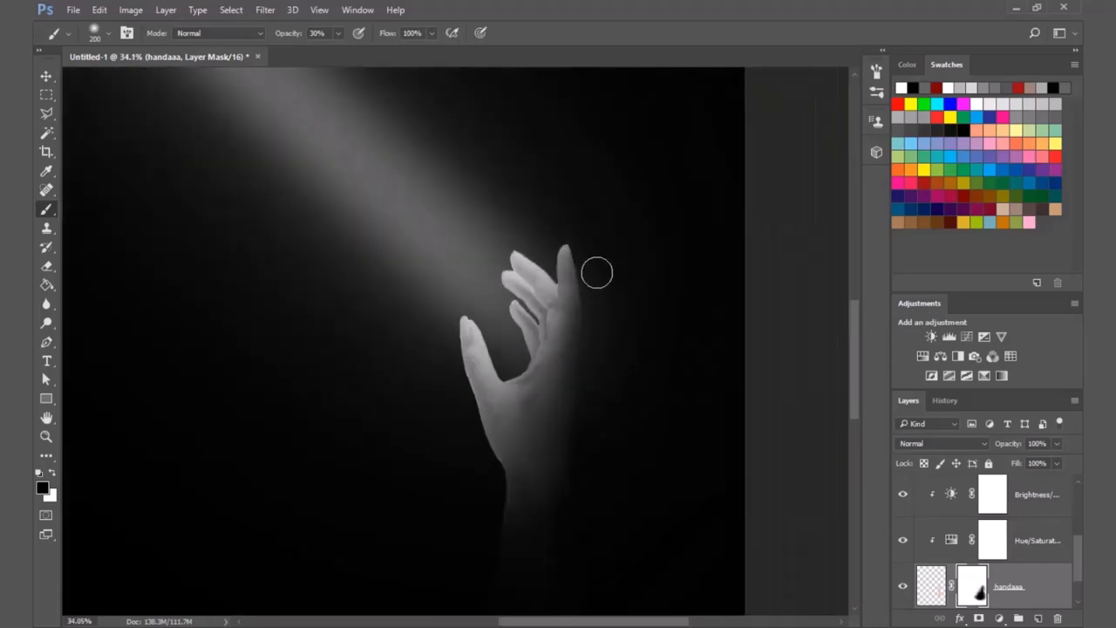
scroll(580, 443, up, 2)
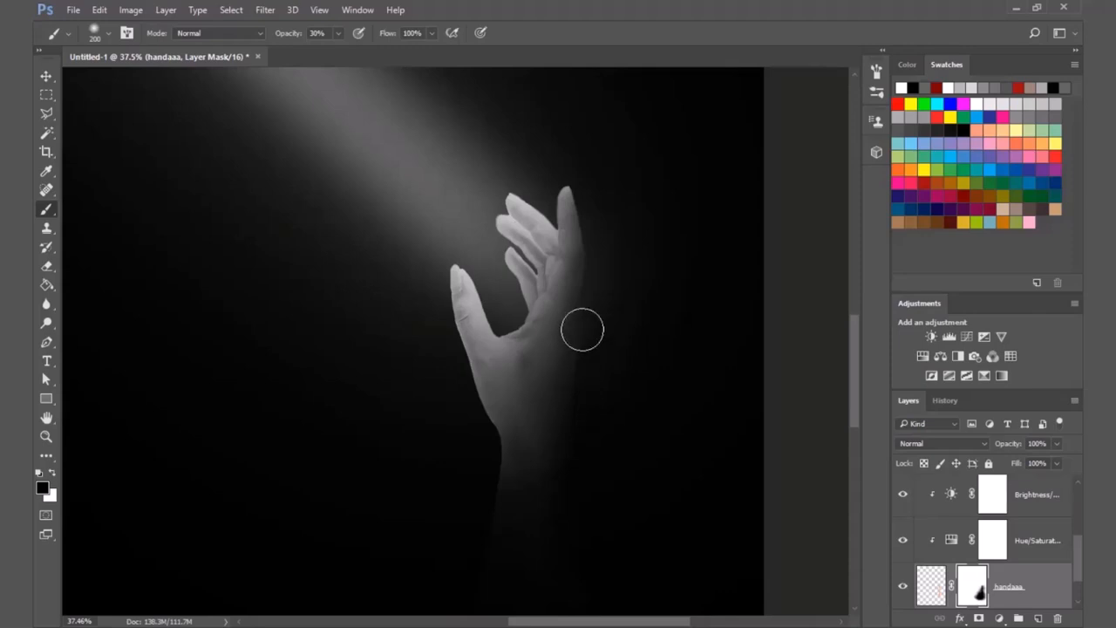
scroll(598, 357, down, 2)
drag(533, 414, 513, 383)
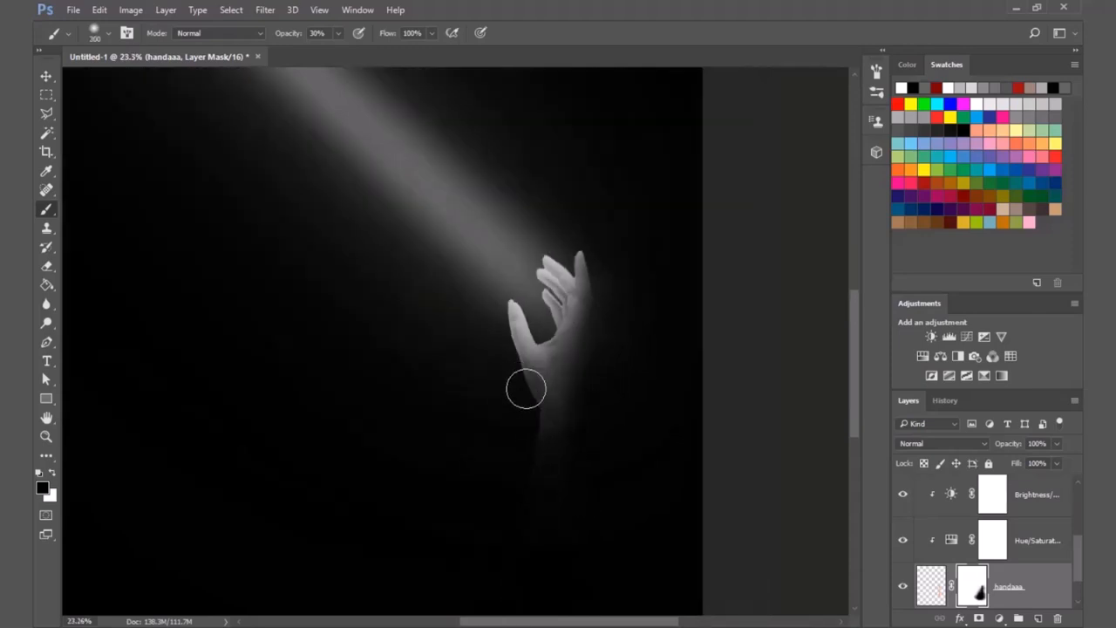
scroll(495, 394, down, 1)
scroll(598, 383, down, 1)
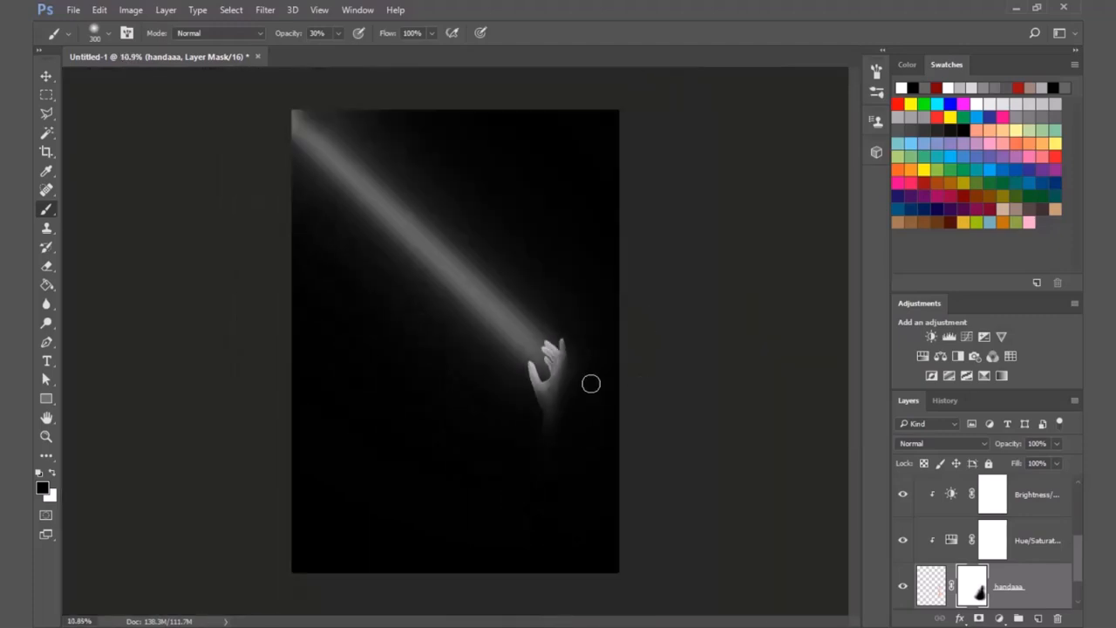
scroll(610, 422, up, 3)
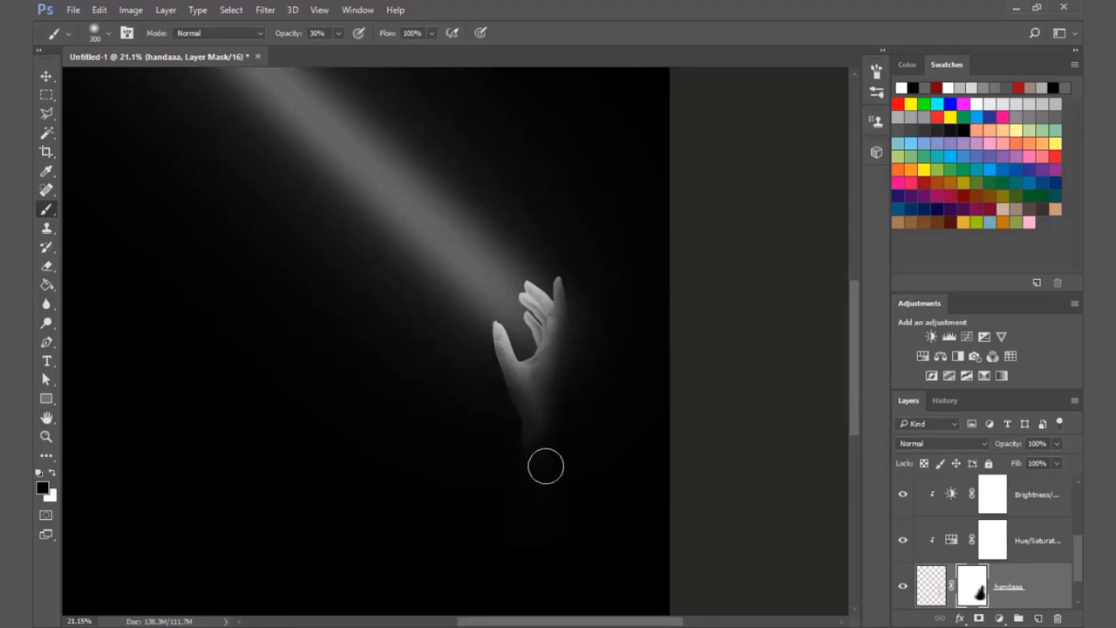
scroll(600, 389, down, 3)
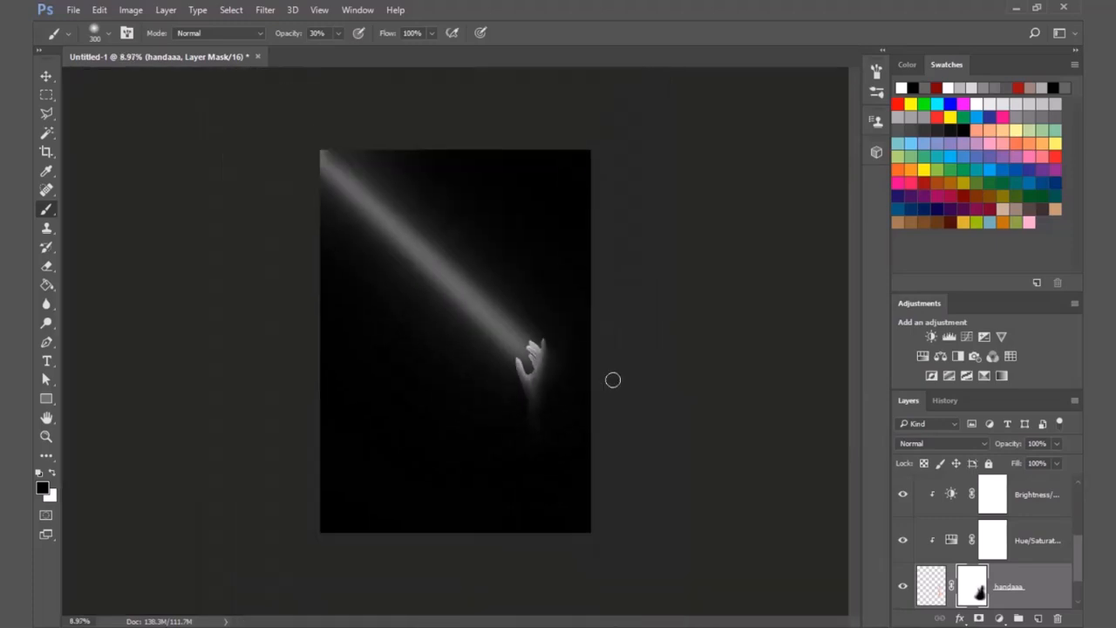
scroll(611, 418, up, 2)
scroll(593, 463, up, 1)
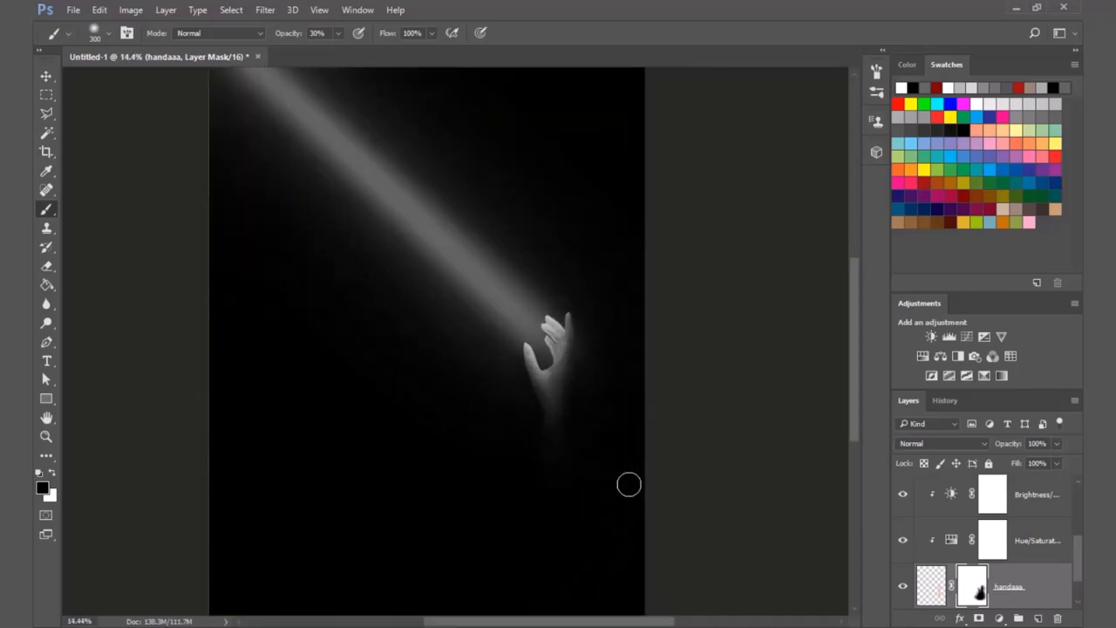
key(v)
click(699, 449)
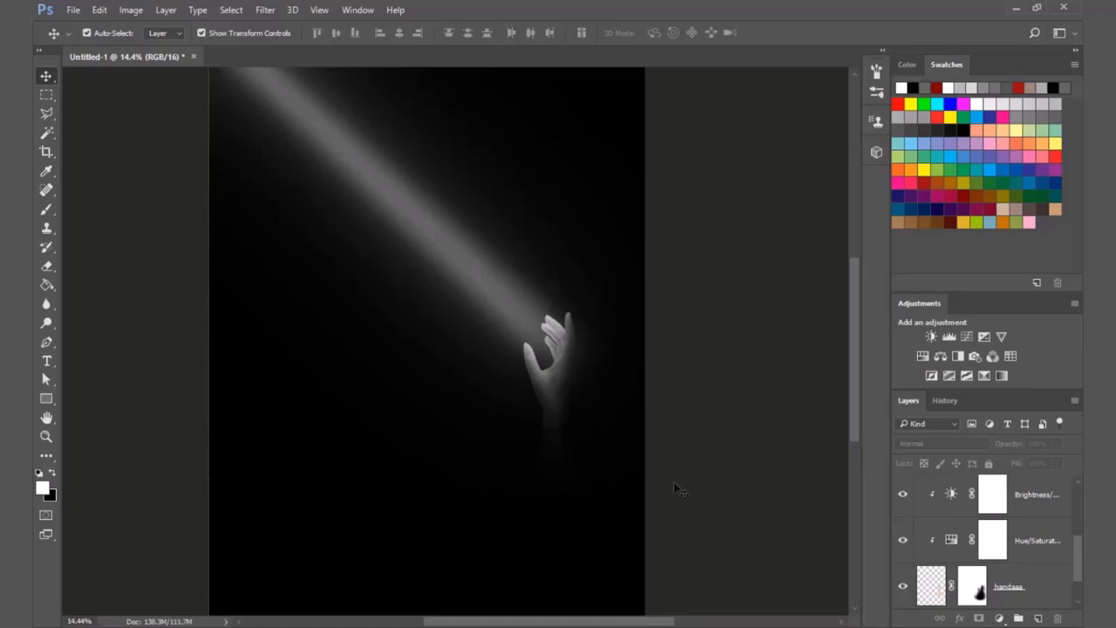
Step: Hide and reshow Layer 1 copy and Layer 1 copy 2 to compare, leaving both beams visible
scroll(704, 514, down, 2)
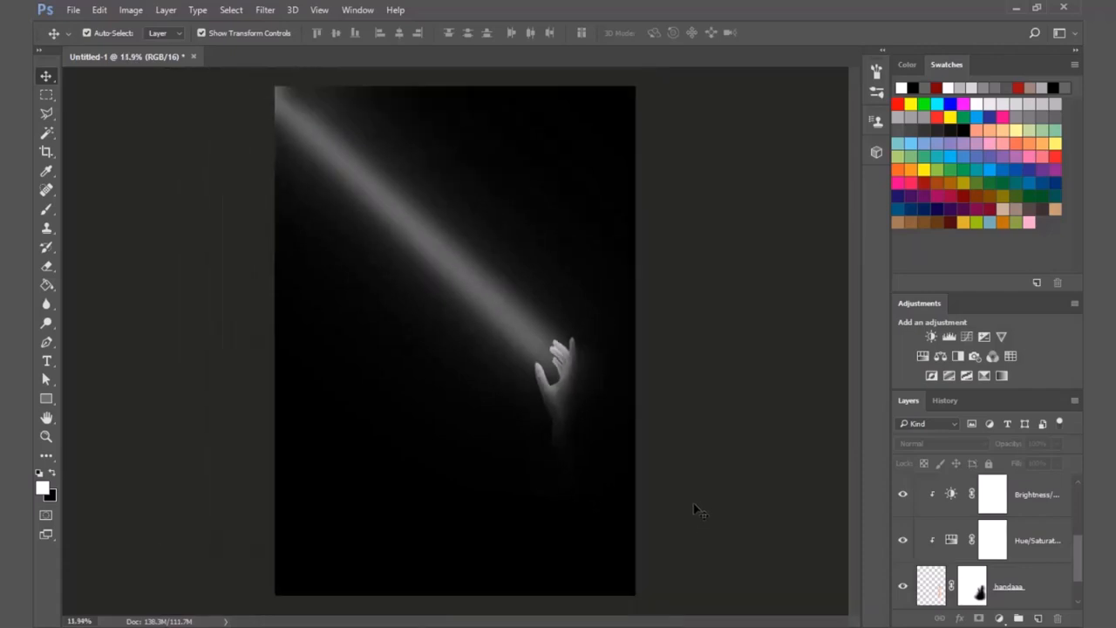
click(496, 319)
click(721, 398)
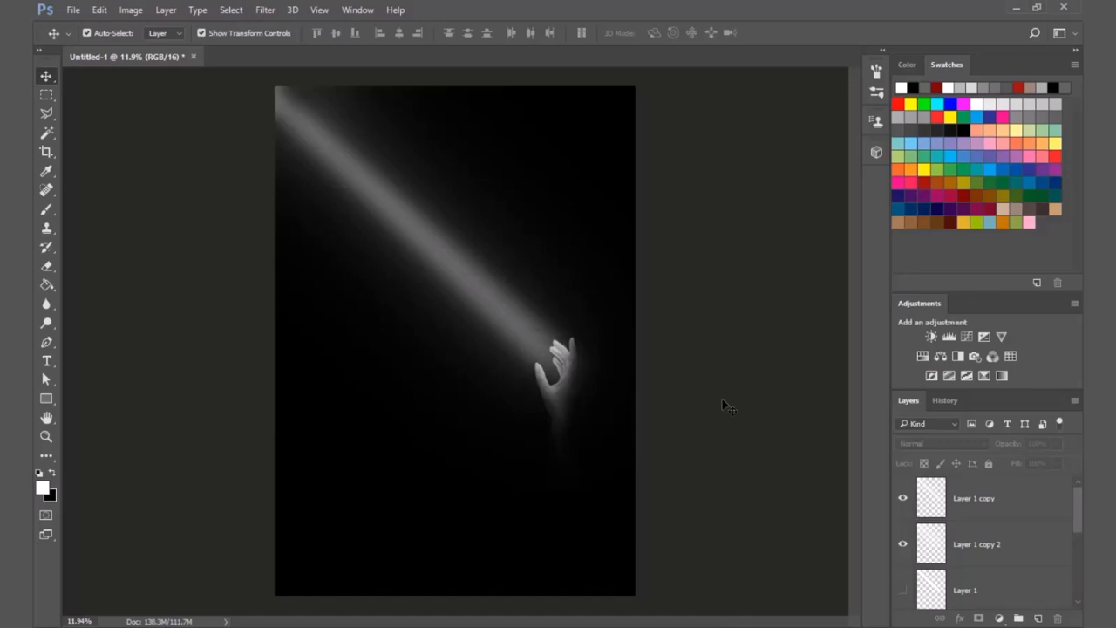
click(336, 164)
click(797, 387)
click(902, 498)
click(917, 505)
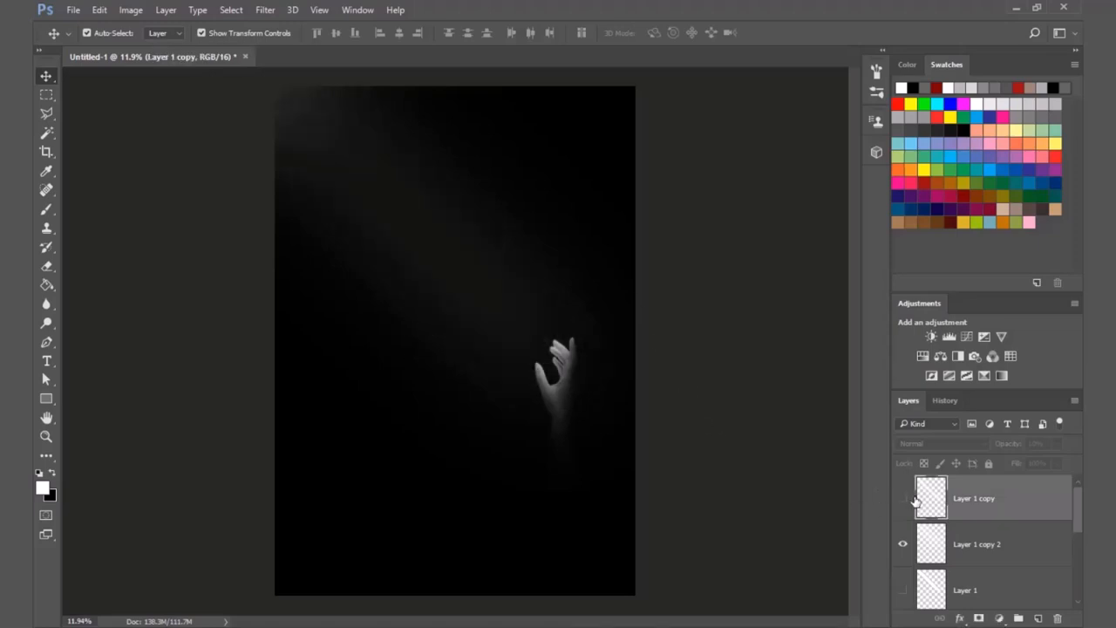
click(902, 497)
click(905, 545)
click(907, 547)
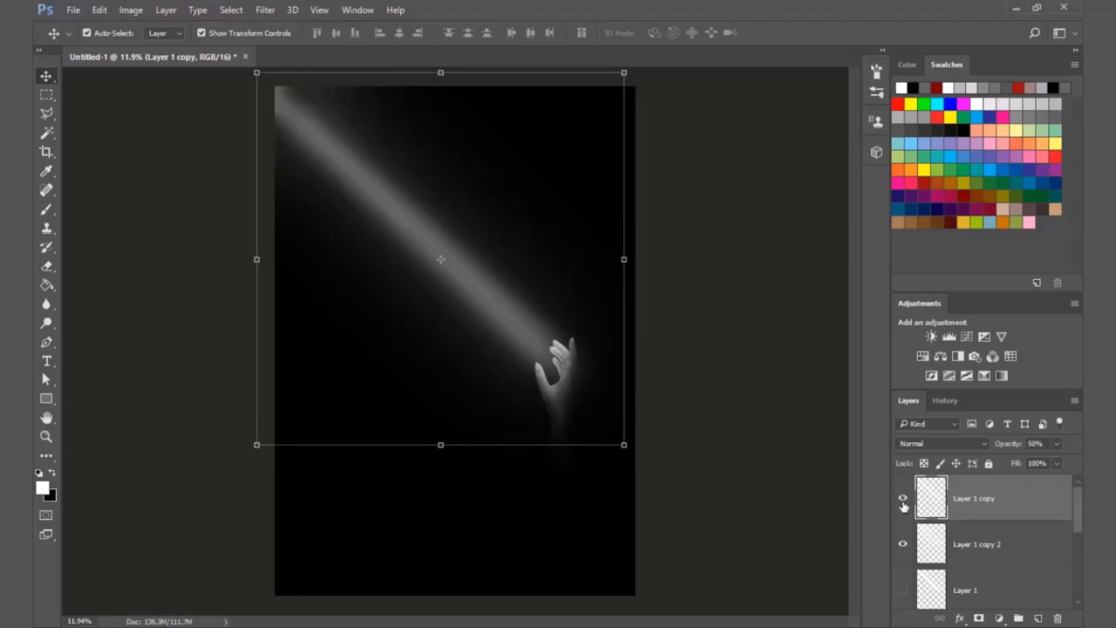
click(761, 471)
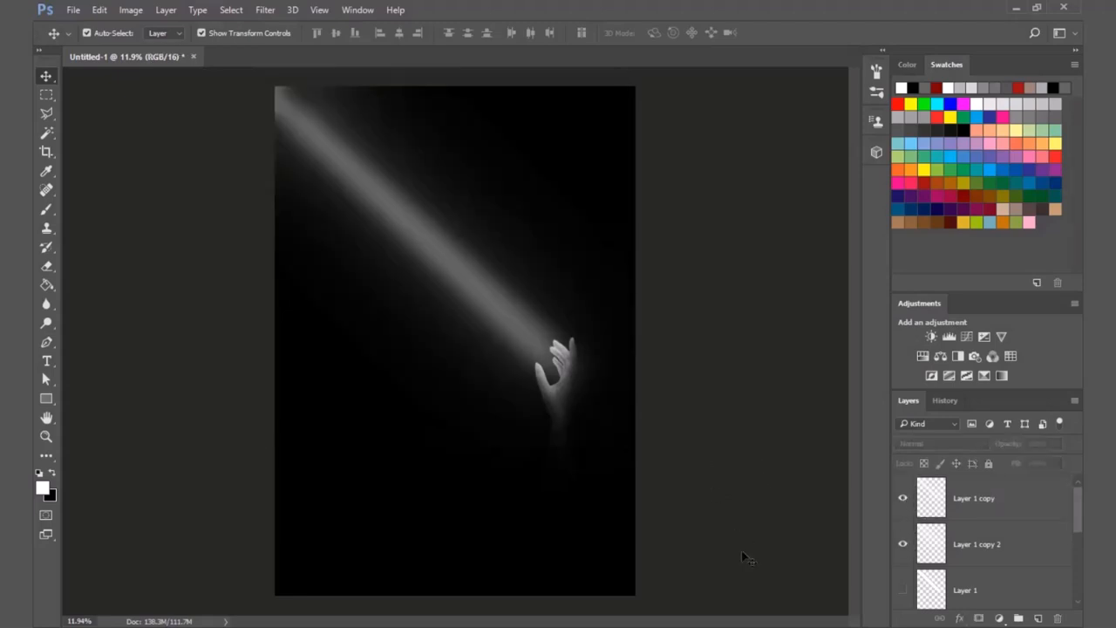
Step: Type 'Architecture Portfolio' below the hand and select the whole line
click(46, 360)
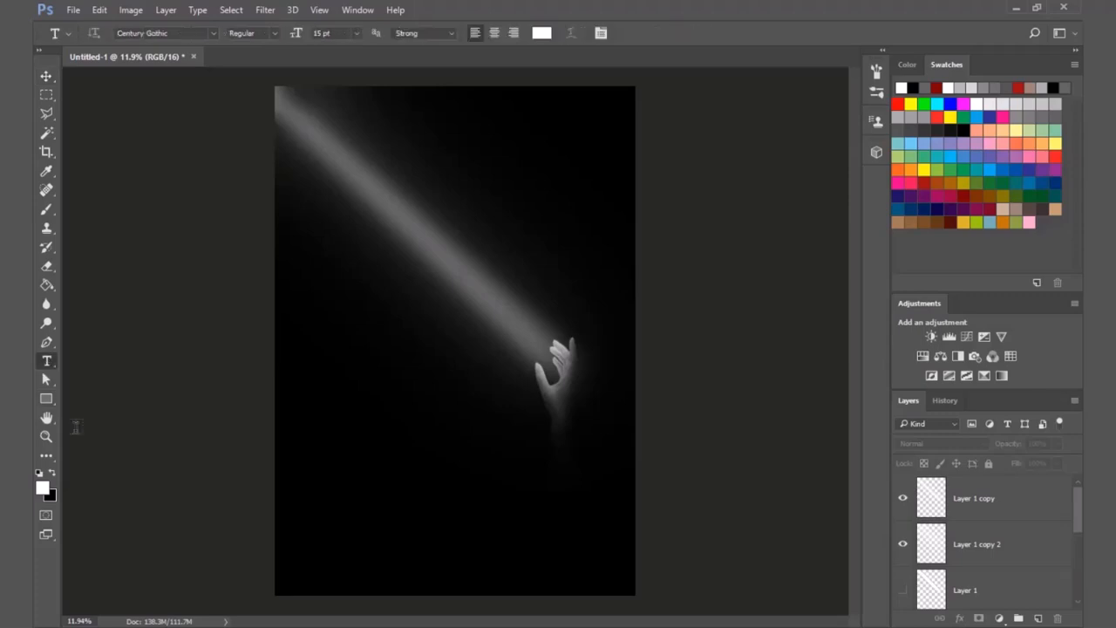
click(353, 476)
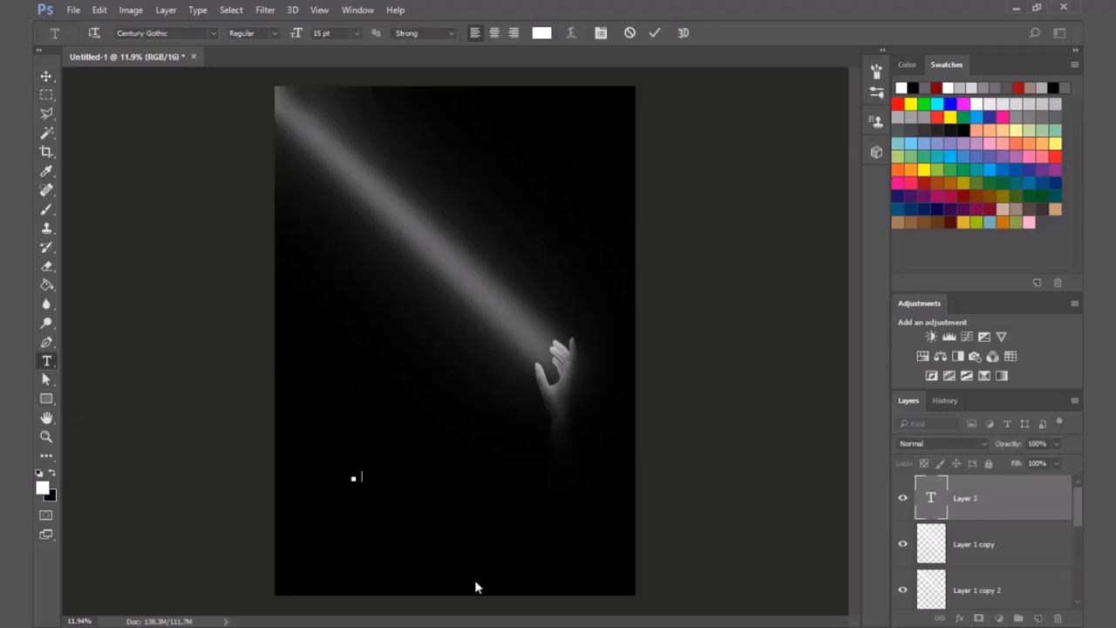
scroll(367, 523, up, 3)
text(Ar)
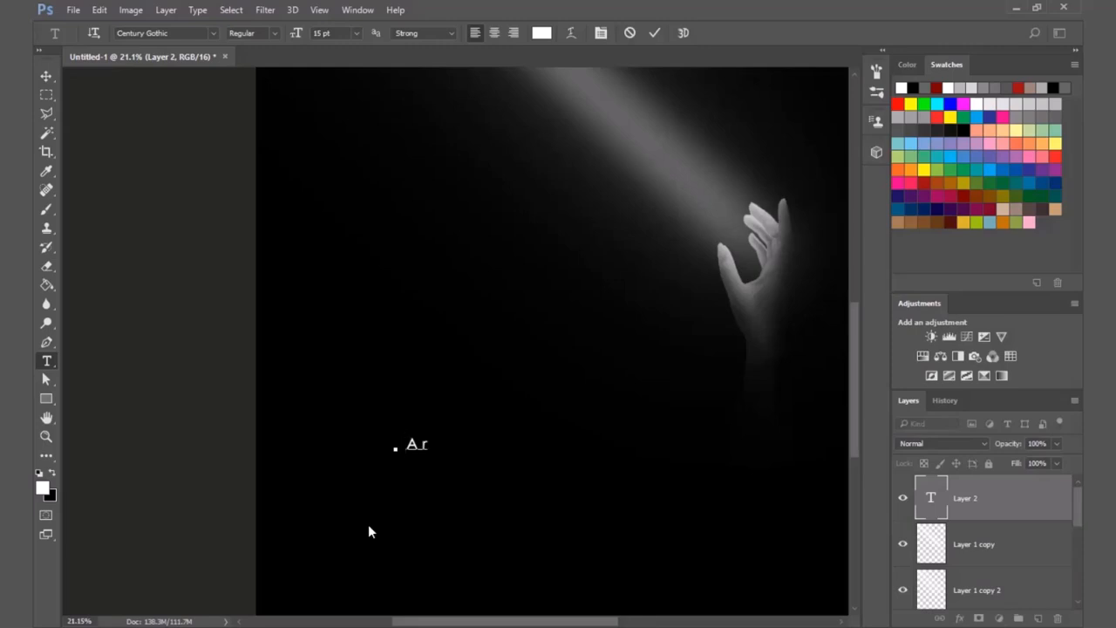
text(chitectur)
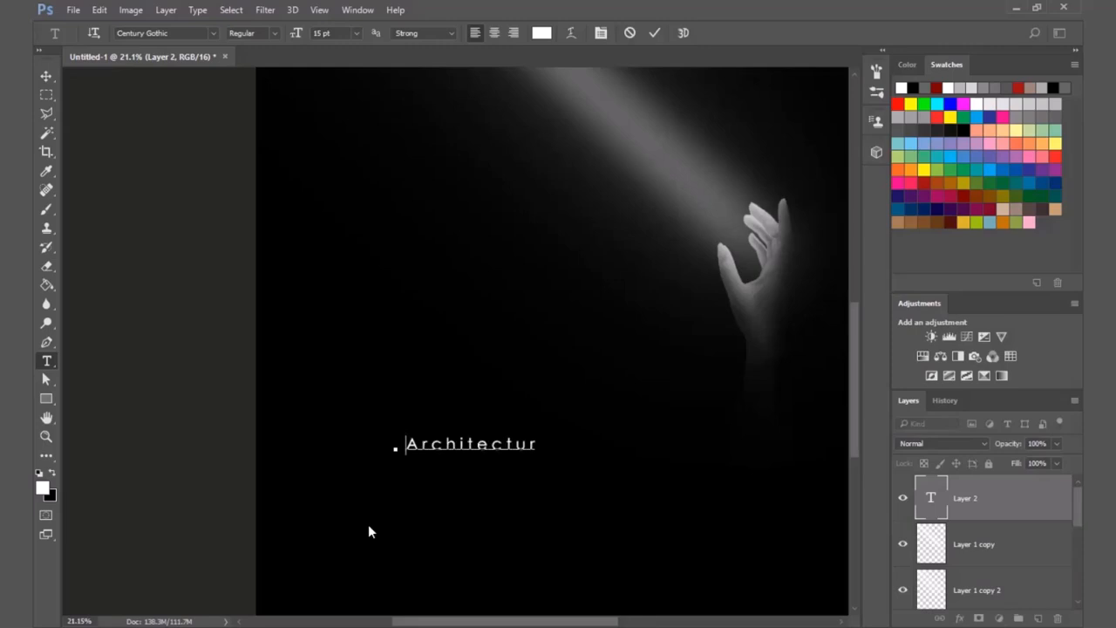
text(e Portfolio)
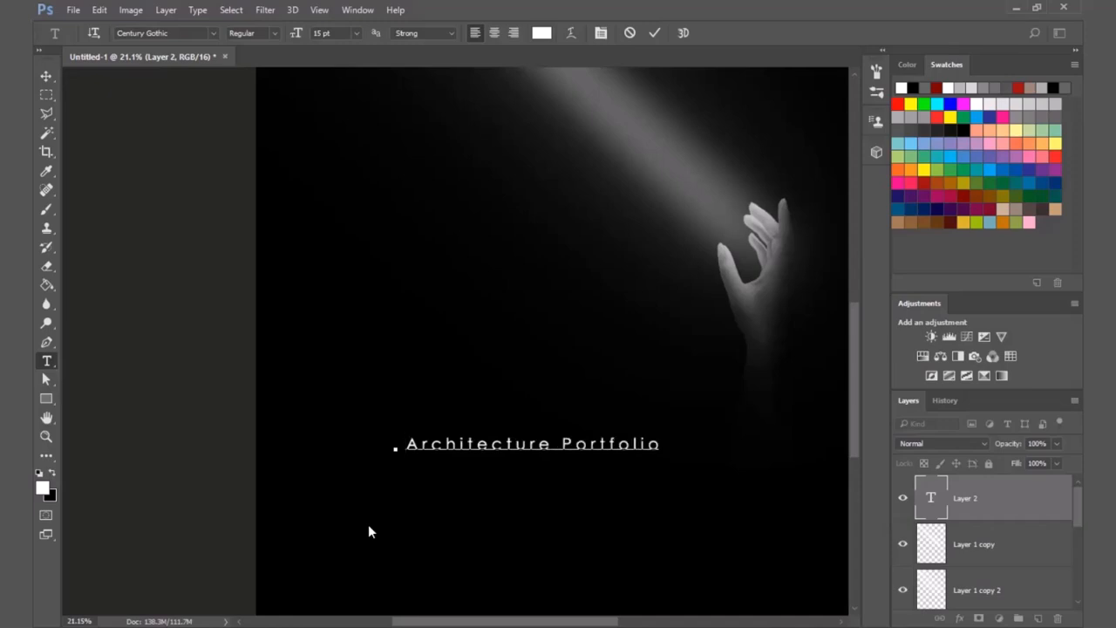
triple_click(433, 436)
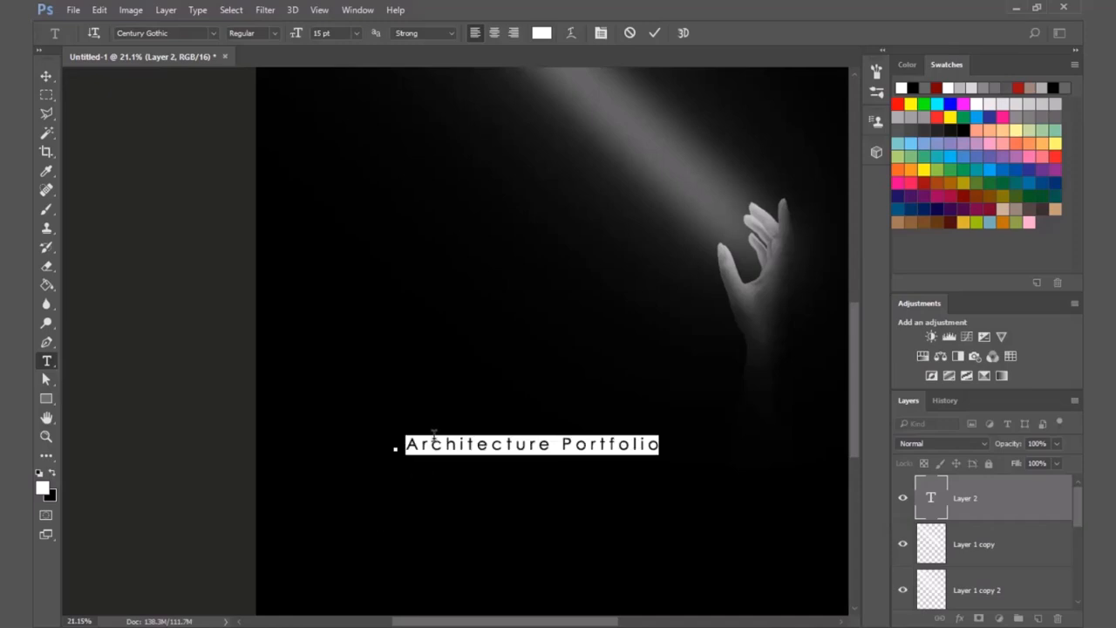
click(550, 449)
scroll(374, 416, down, 4)
scroll(371, 416, down, 1)
scroll(345, 530, up, 3)
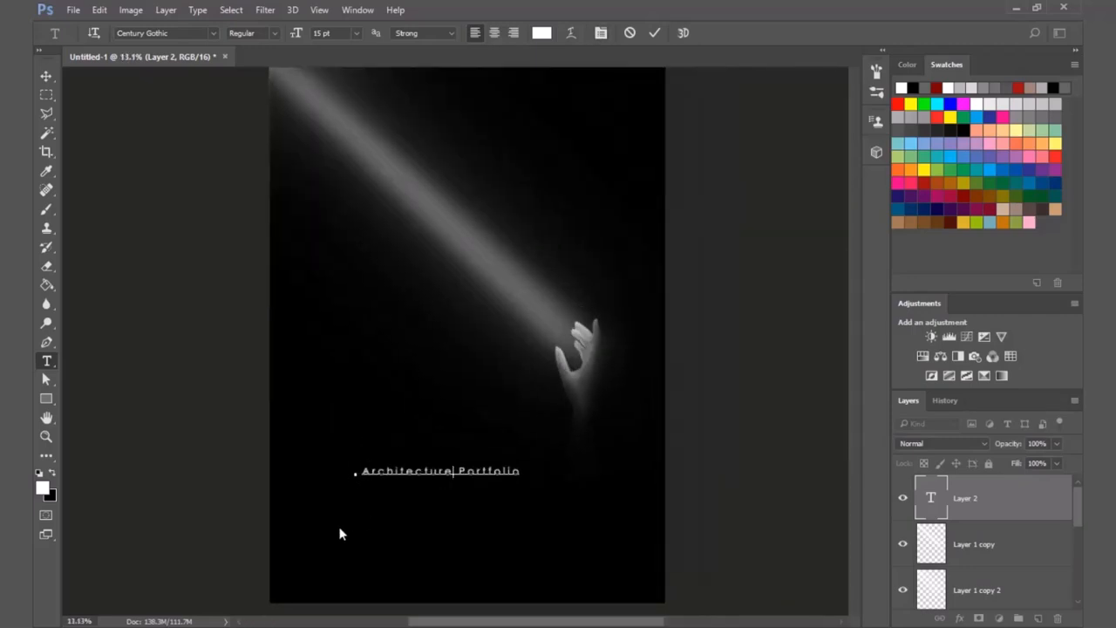
triple_click(502, 464)
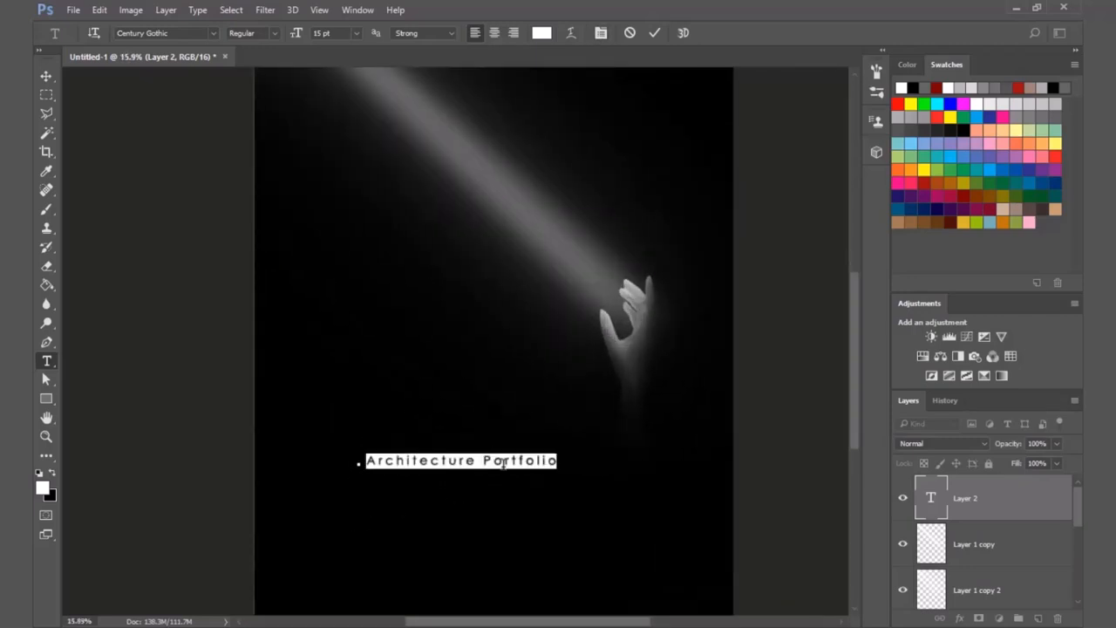
click(600, 33)
Step: Set the title's tracking to 25
click(783, 412)
click(779, 285)
click(449, 462)
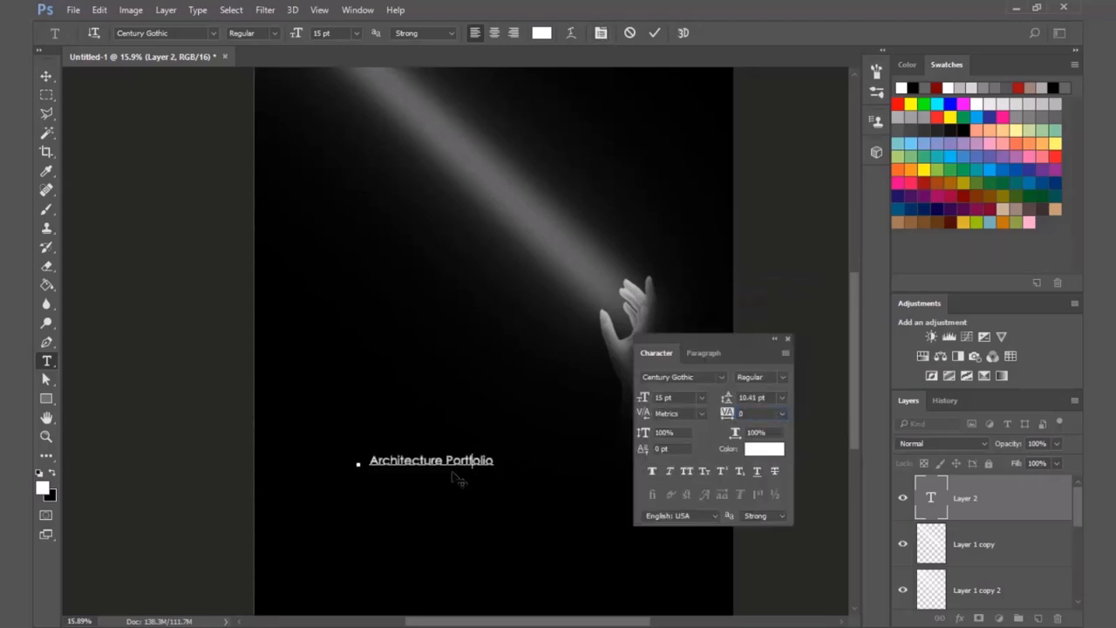
triple_click(450, 460)
click(783, 413)
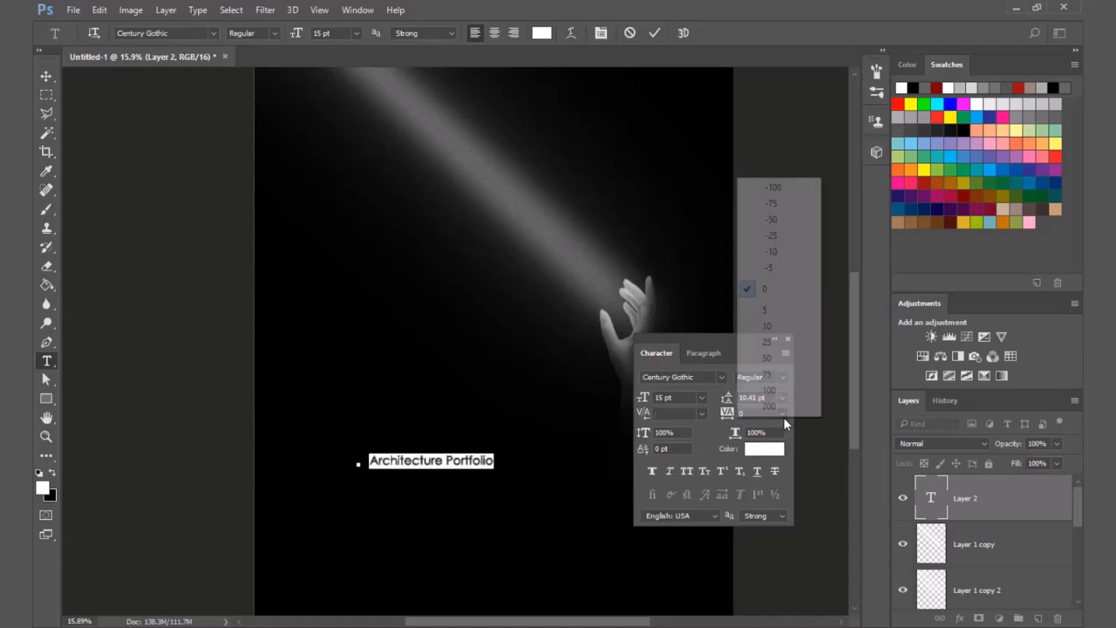
click(792, 340)
click(480, 494)
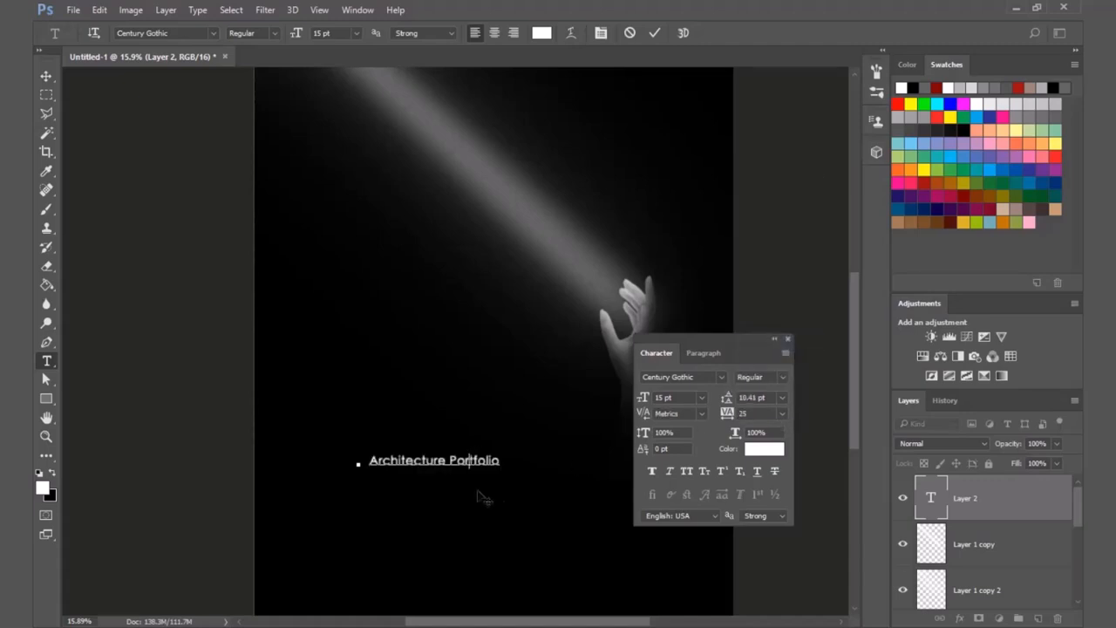
Step: Set the word Portfolio in Century Gothic Italic
scroll(403, 515, up, 2)
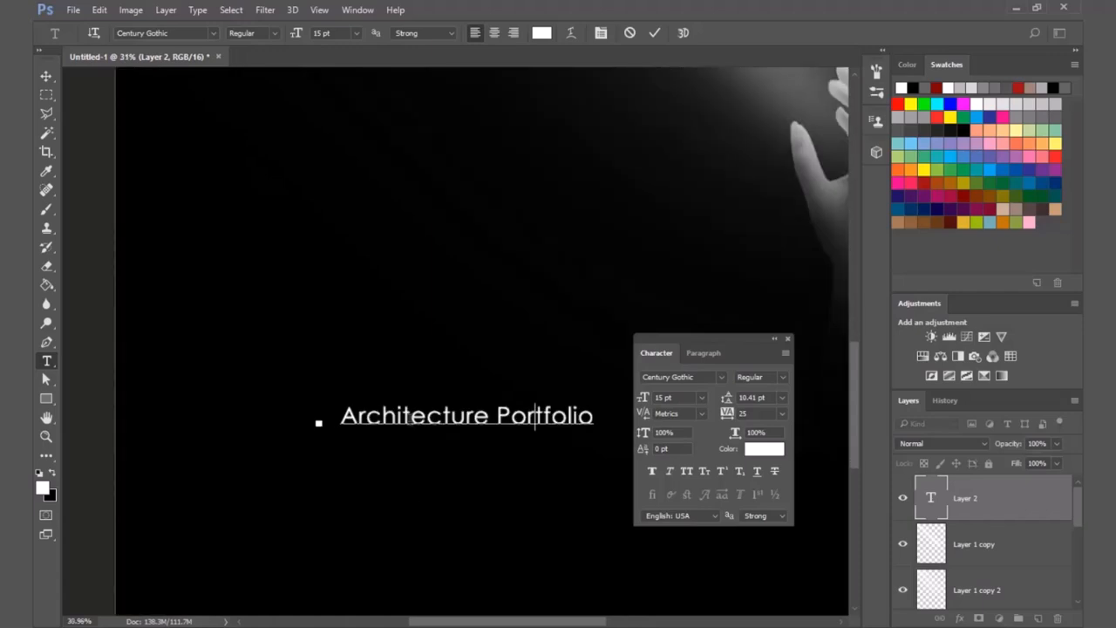
double_click(409, 418)
double_click(527, 418)
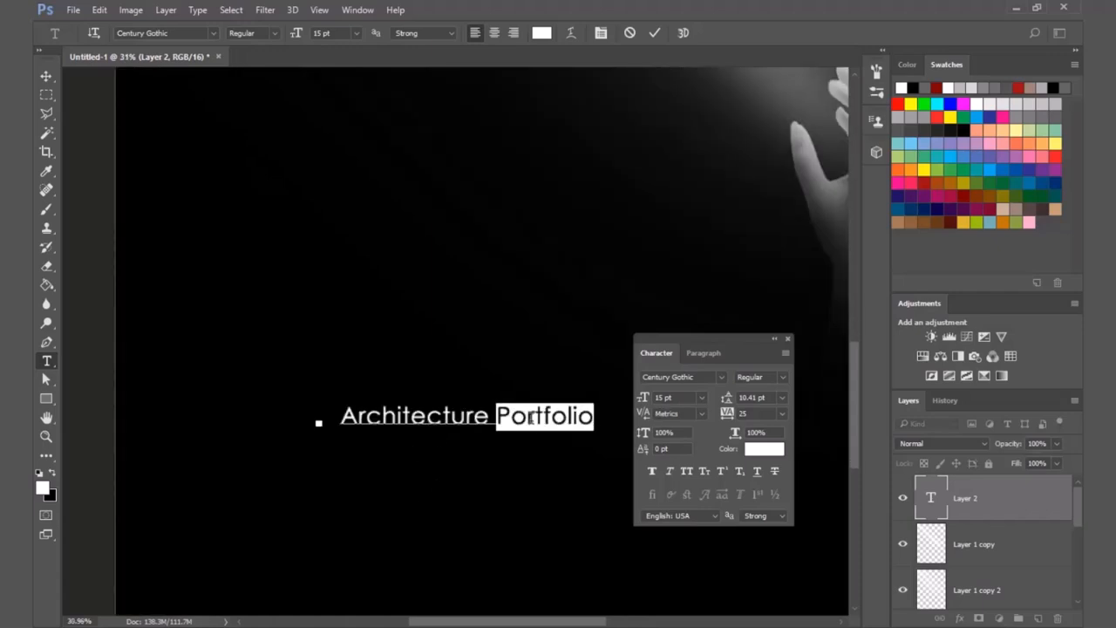
click(274, 33)
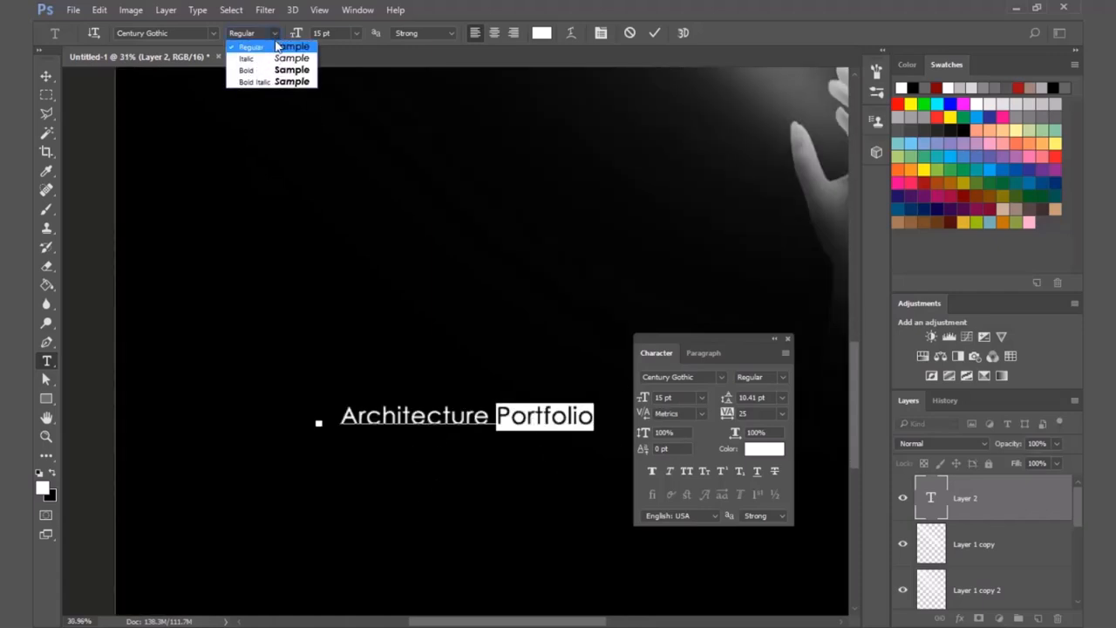
click(275, 58)
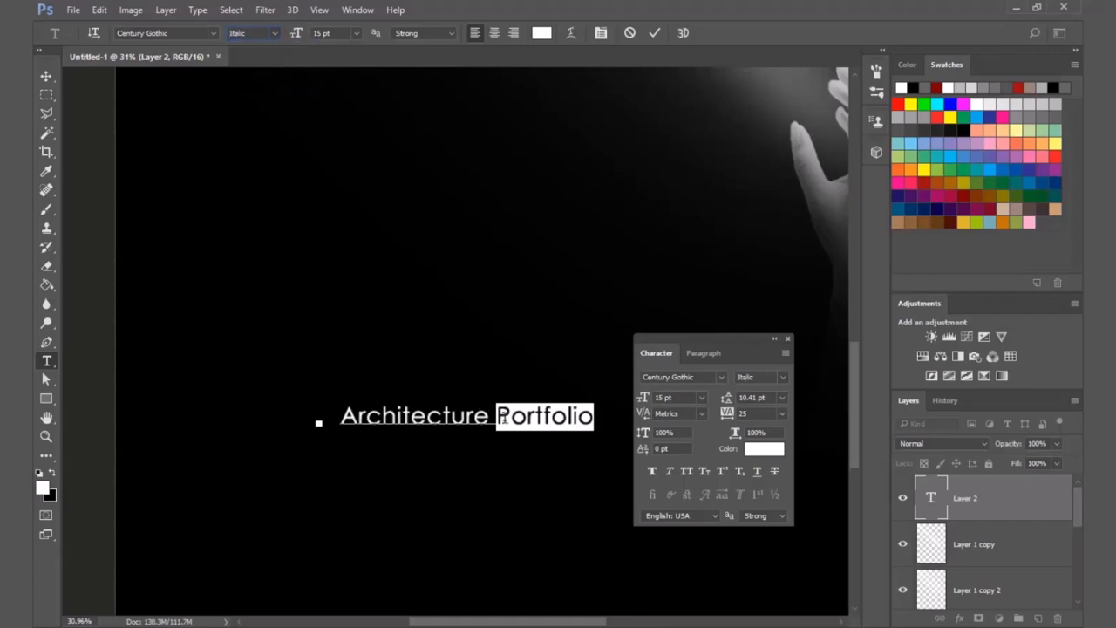
Step: Colour Portfolio grey and Architecture a lighter grey
double_click(459, 417)
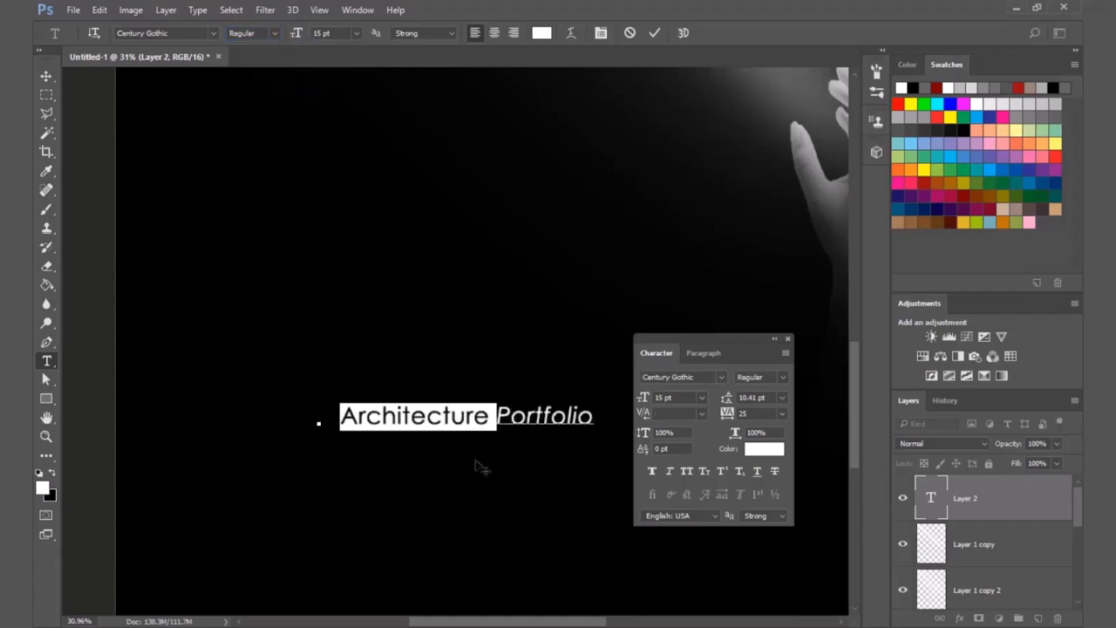
click(1058, 96)
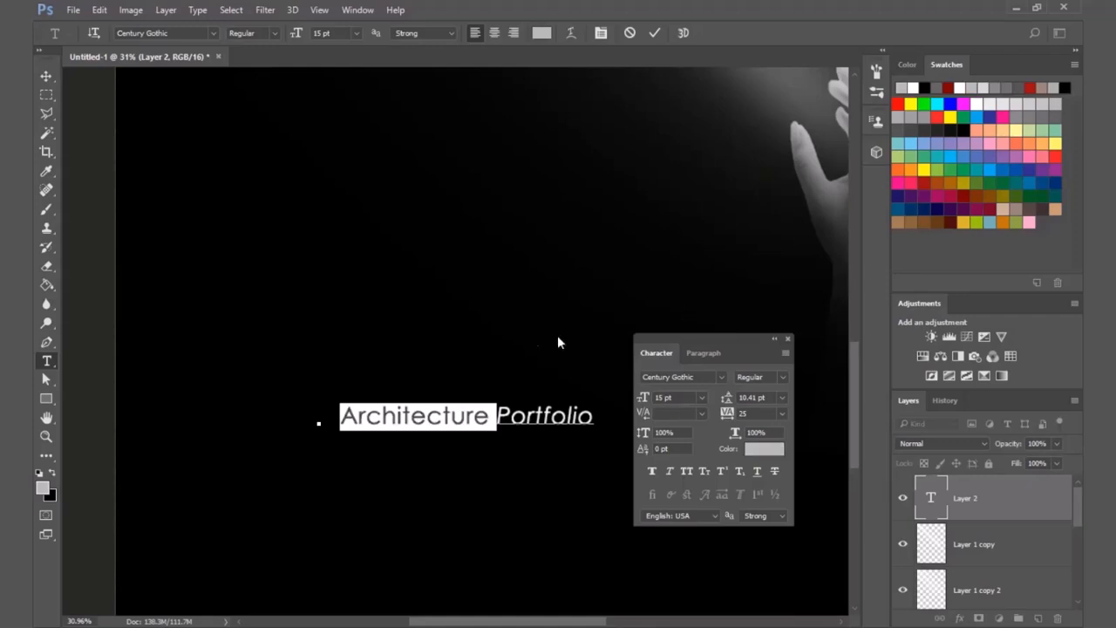
click(471, 416)
double_click(543, 416)
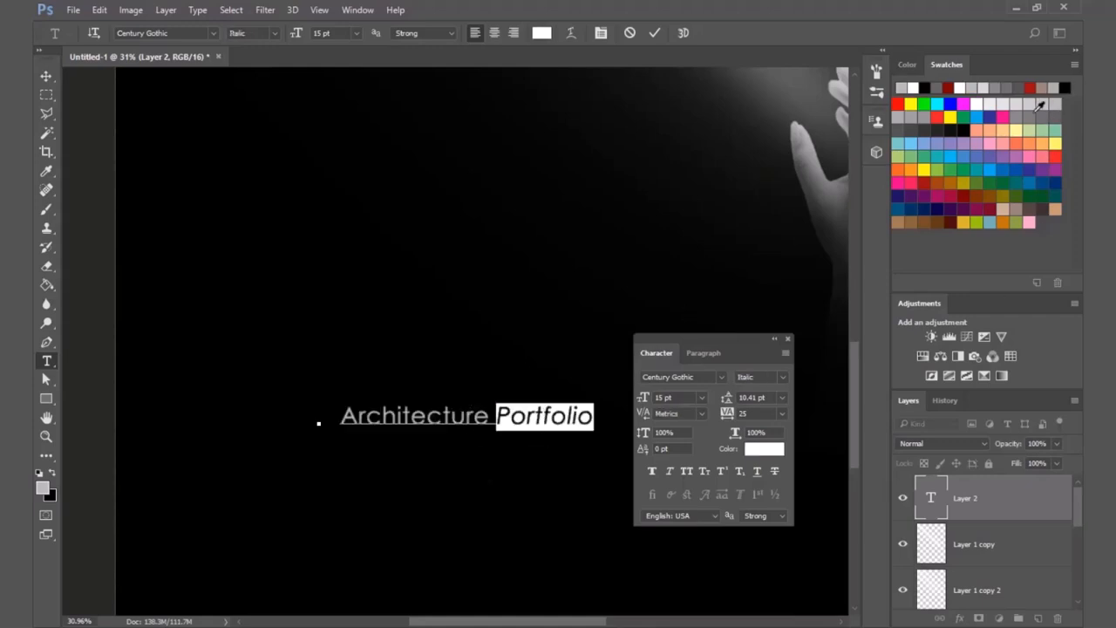
click(914, 115)
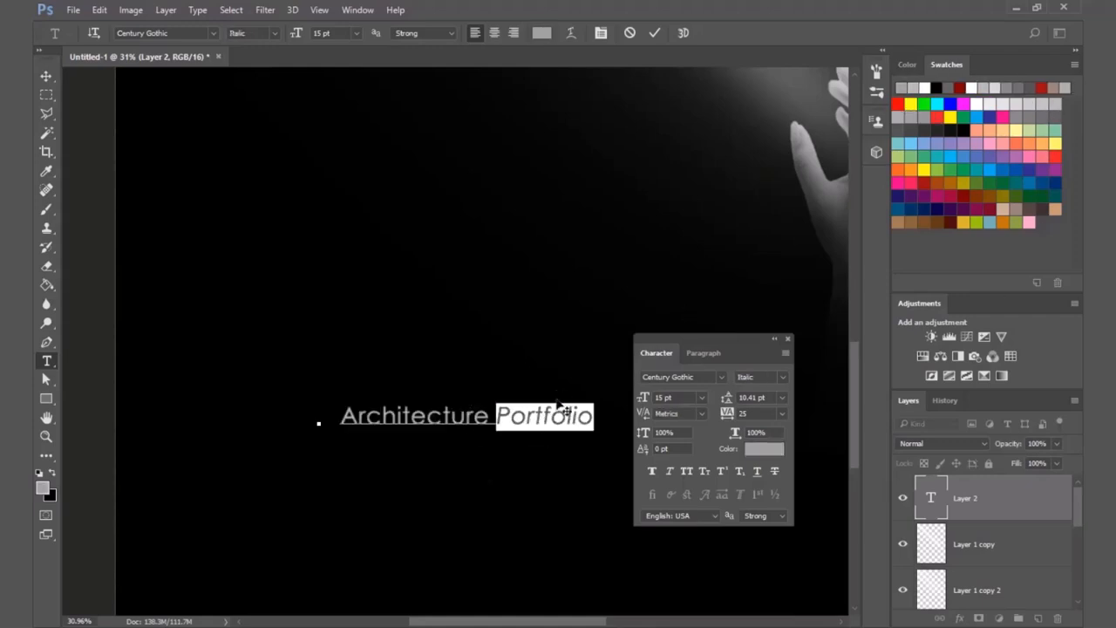
click(563, 409)
double_click(460, 419)
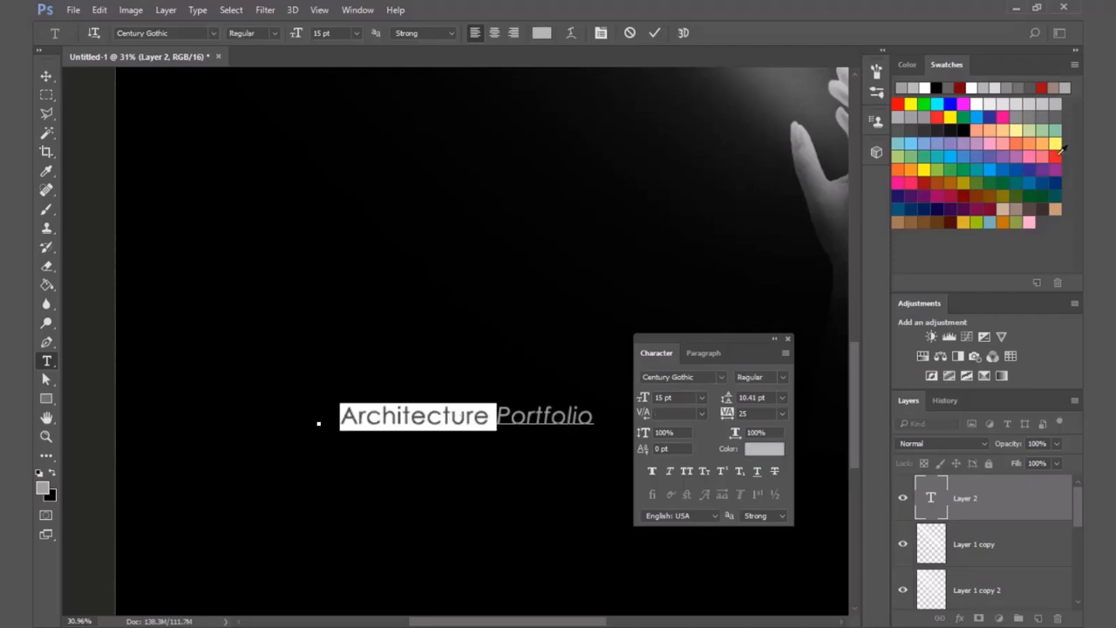
click(1002, 103)
click(473, 417)
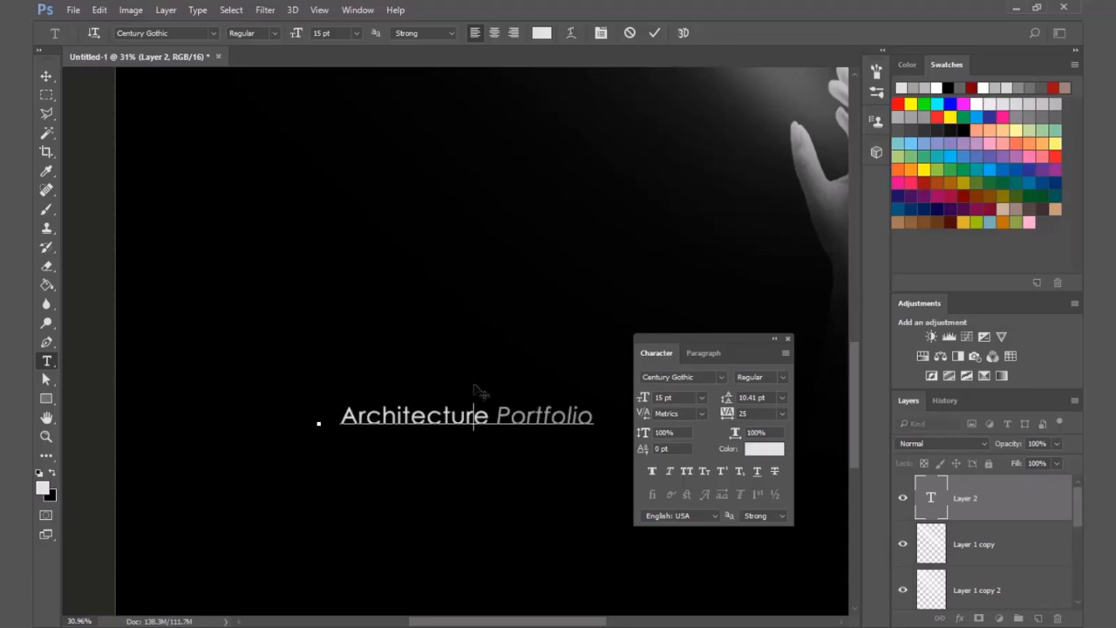
Step: Move the title lower and further left on the poster
click(45, 77)
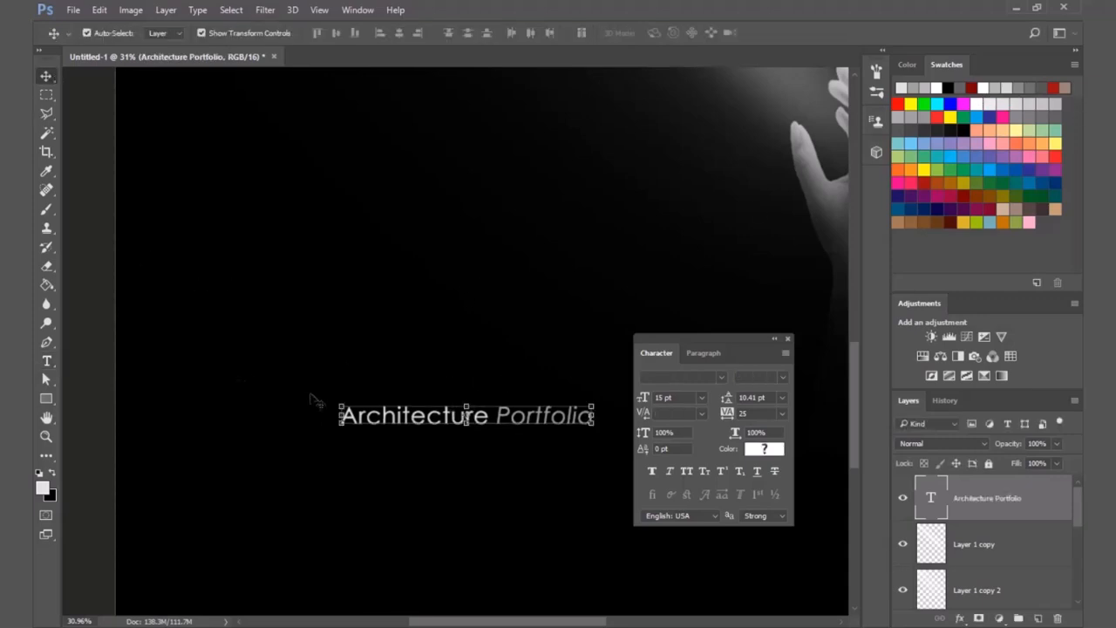
key(ctrl+0)
drag(386, 402, 336, 435)
scroll(436, 536, down, 4)
scroll(349, 537, up, 7)
drag(334, 493, 333, 503)
Step: Enlarge the whole title to 18 pt
key(t)
click(331, 498)
key(ctrl+a)
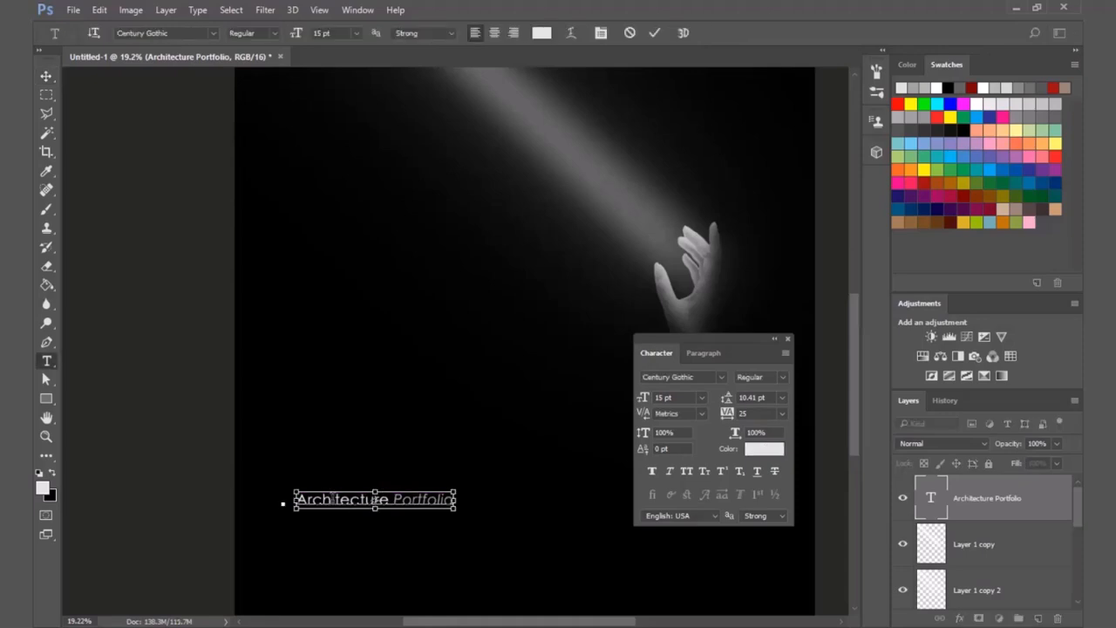
click(353, 33)
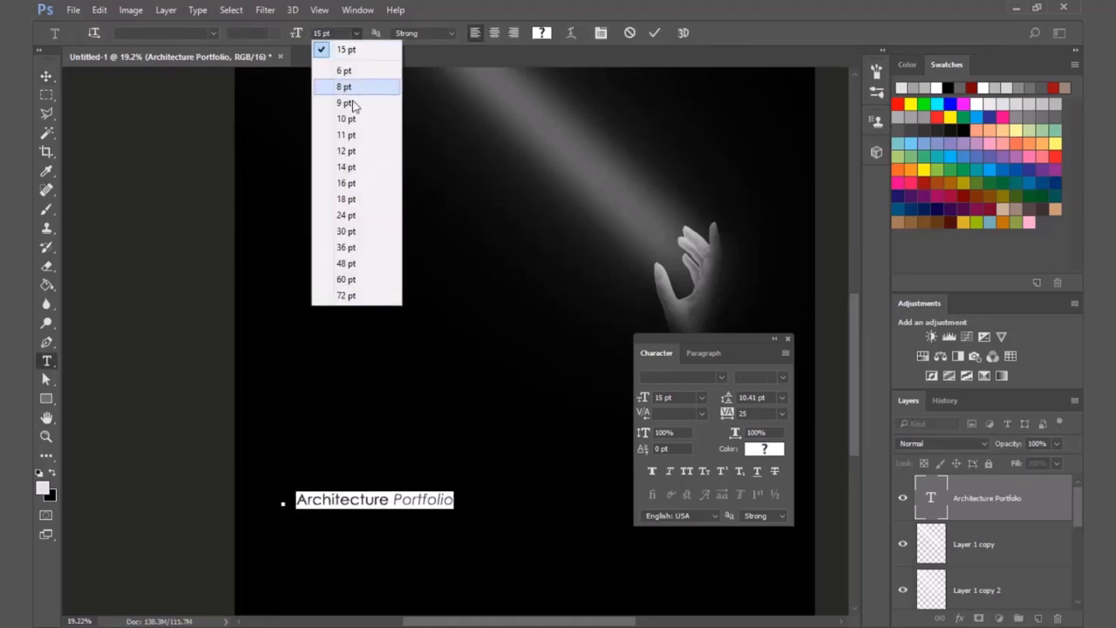
click(357, 200)
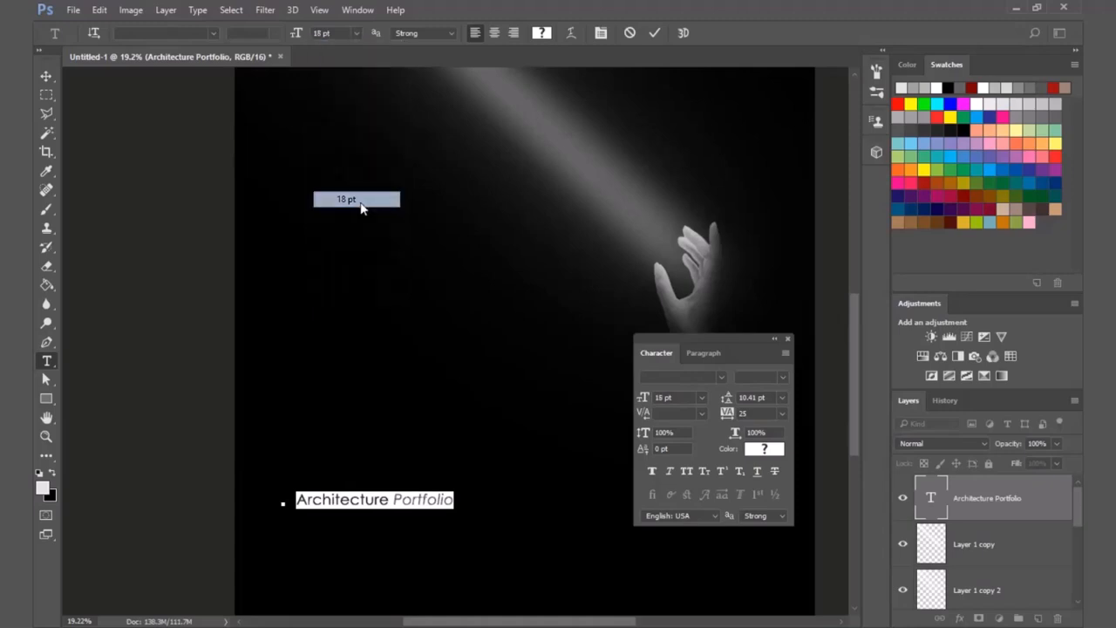
click(378, 502)
scroll(377, 504, down, 3)
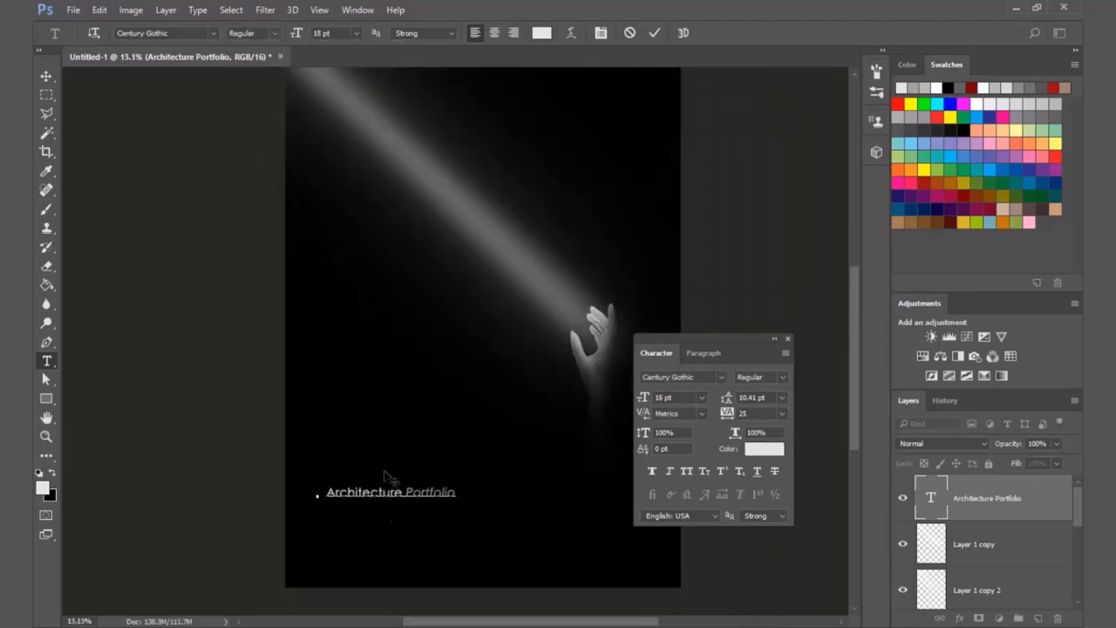
scroll(376, 542, up, 5)
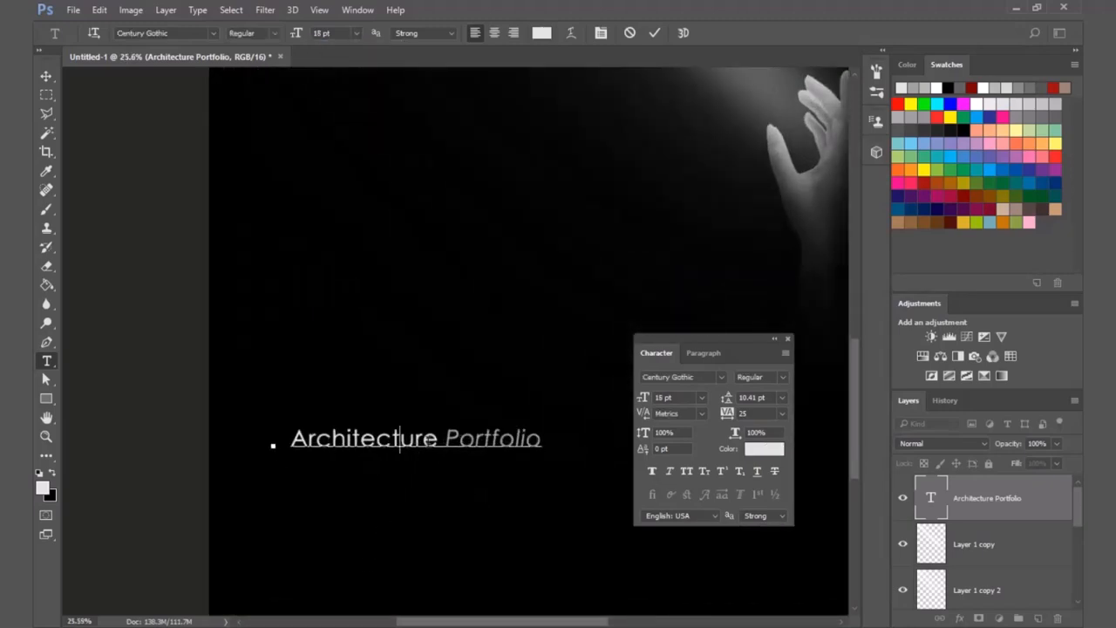
Step: Set Architecture to Bold and Portfolio back to Regular
double_click(400, 438)
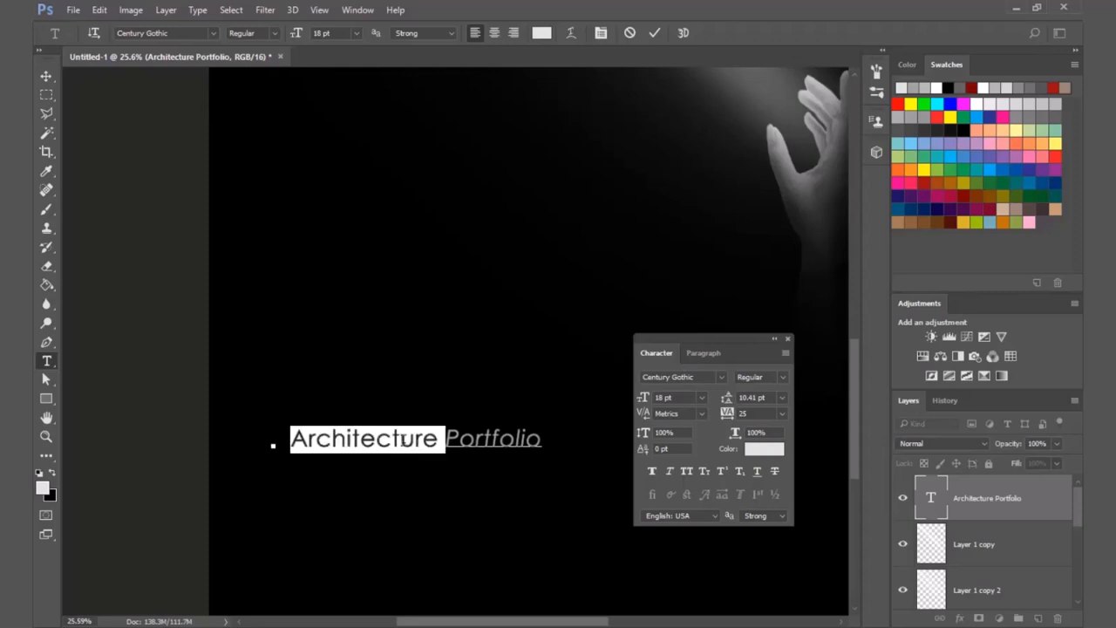
click(270, 33)
click(247, 69)
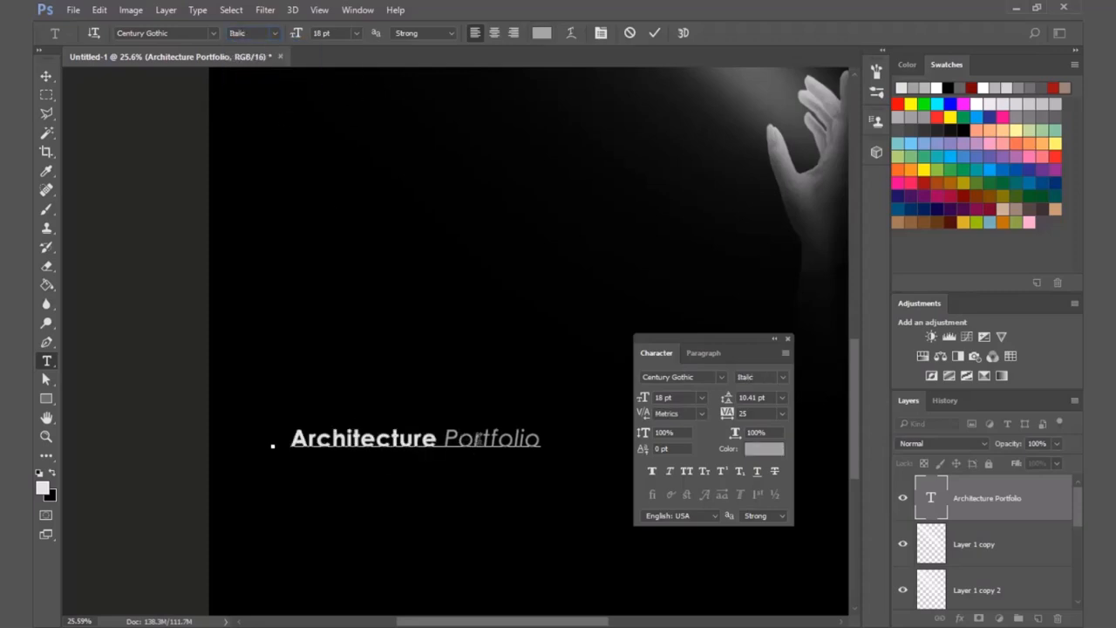
double_click(476, 439)
click(277, 33)
click(247, 39)
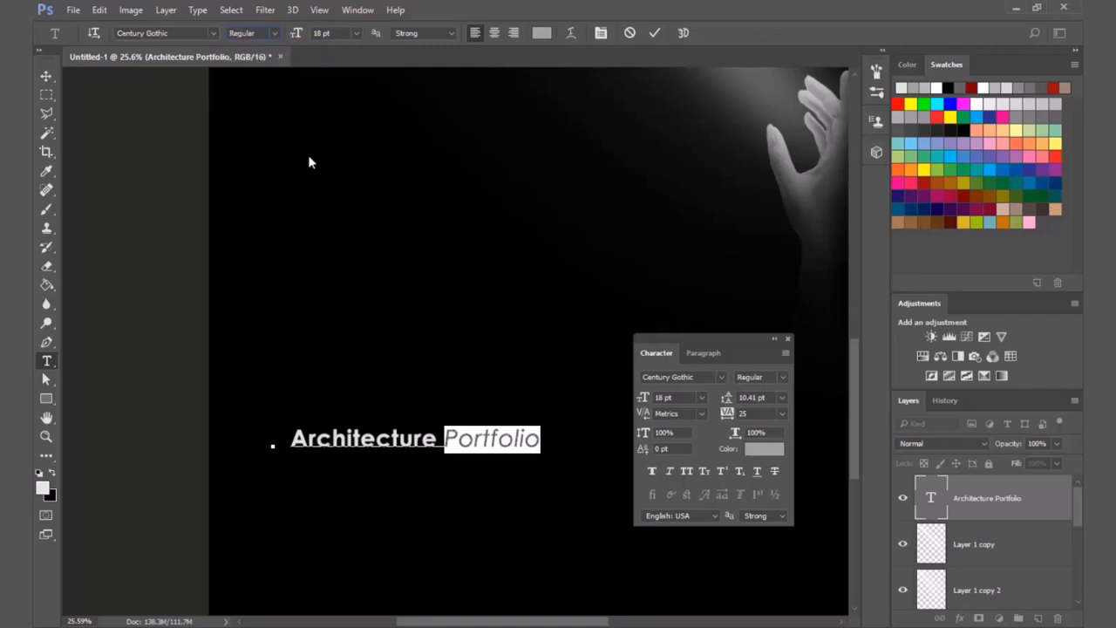
key(Left)
click(46, 76)
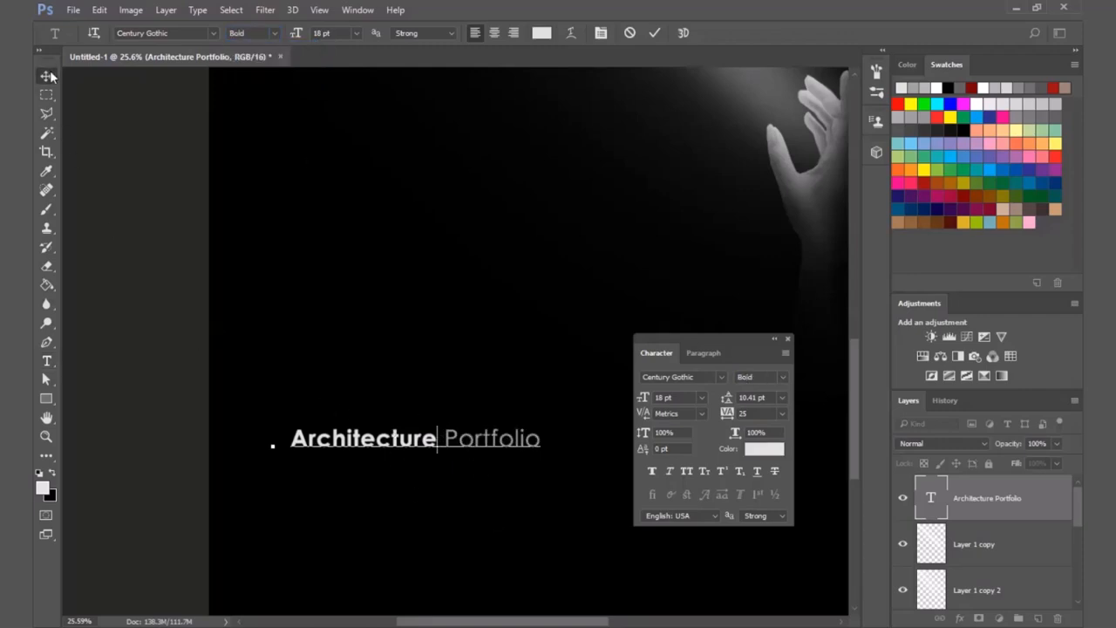
Step: Duplicate the title just below itself and retype the copy as 'Robin Thicke'
drag(341, 441, 341, 471)
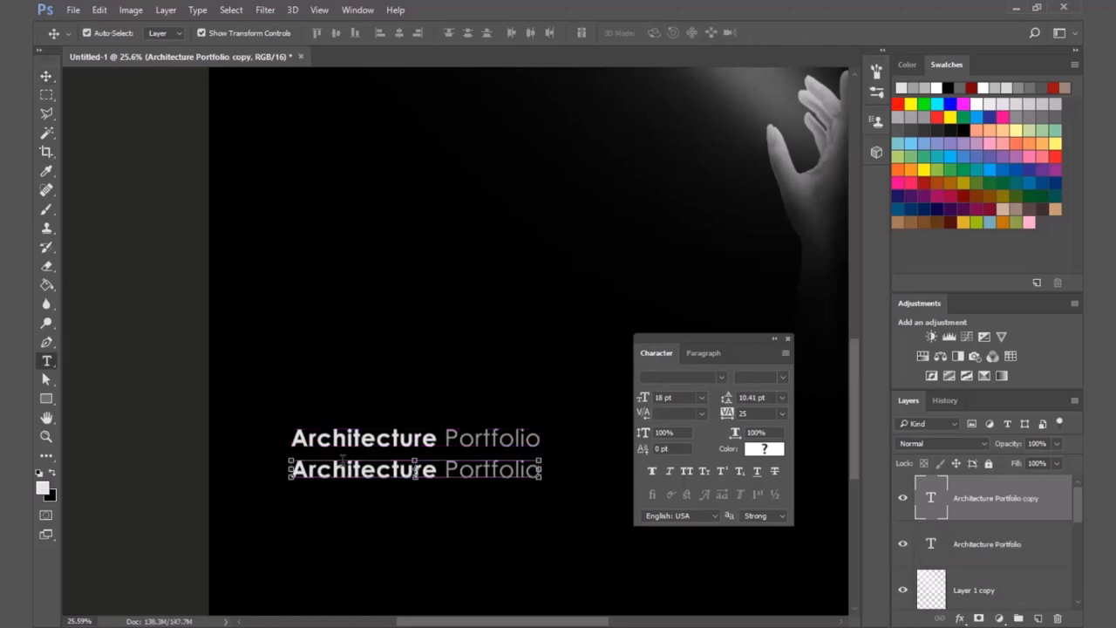
triple_click(342, 463)
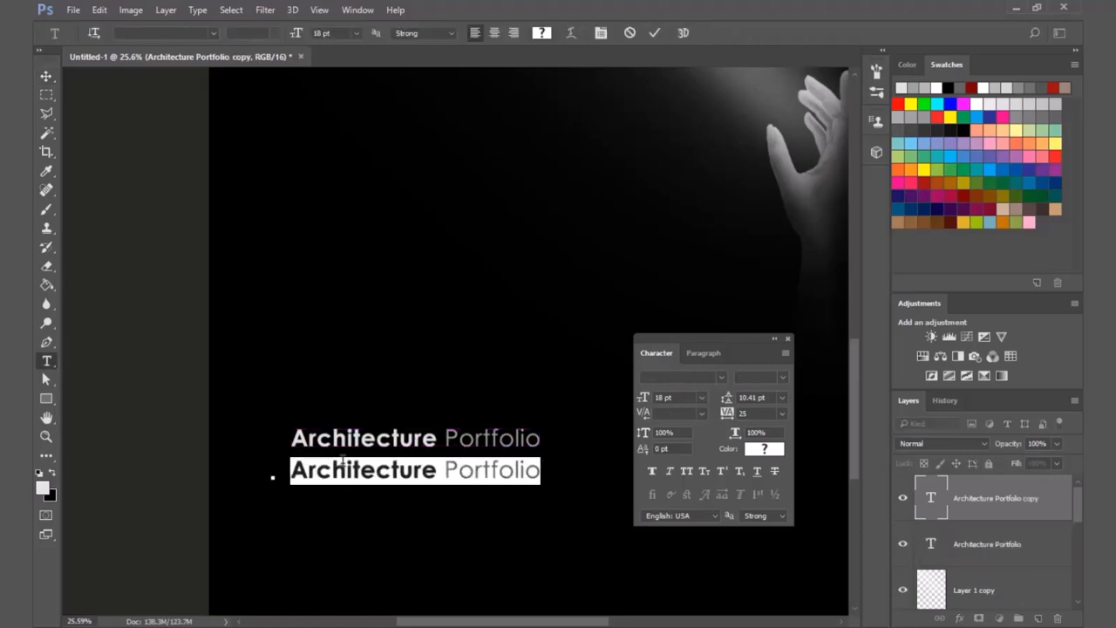
text(Robin T)
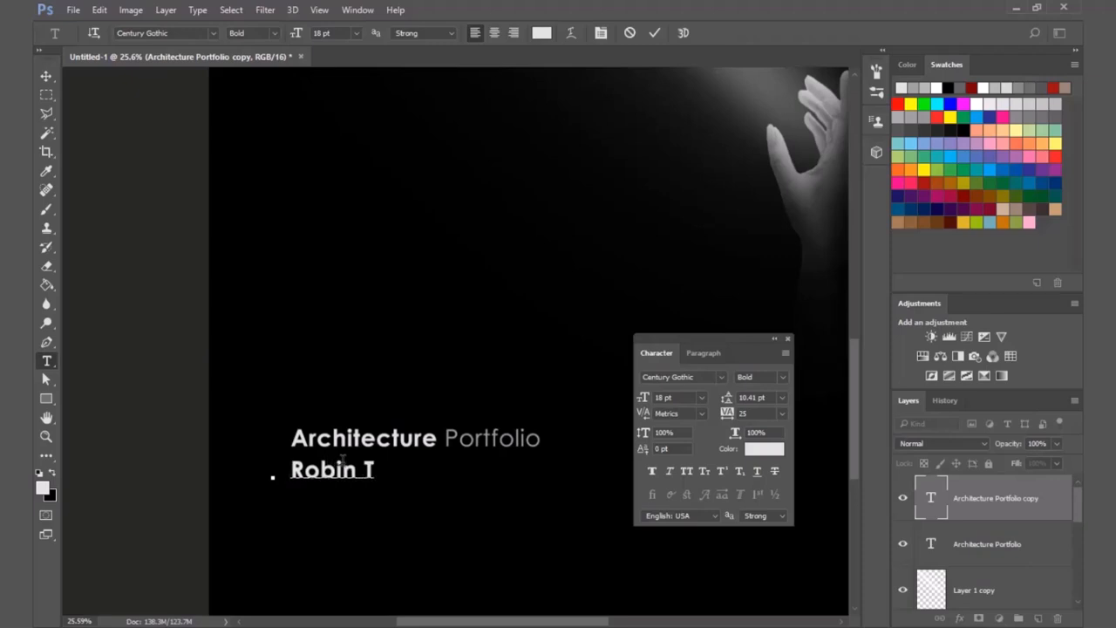
text(hicke)
Step: Set the Robin Thicke line's font style to italic
double_click(395, 471)
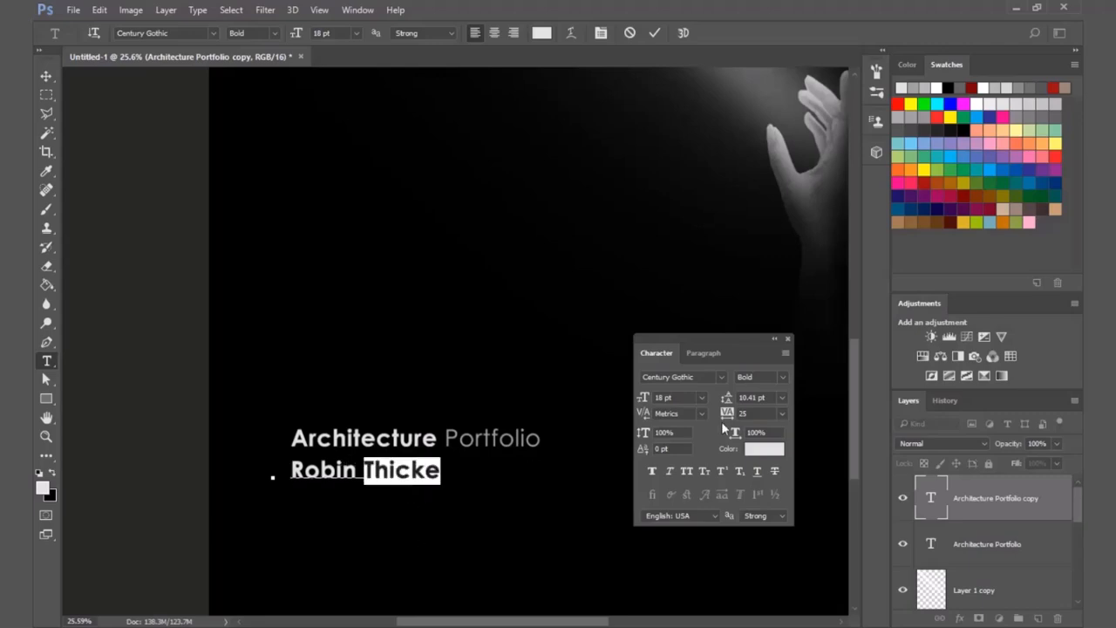
key(ctrl+a)
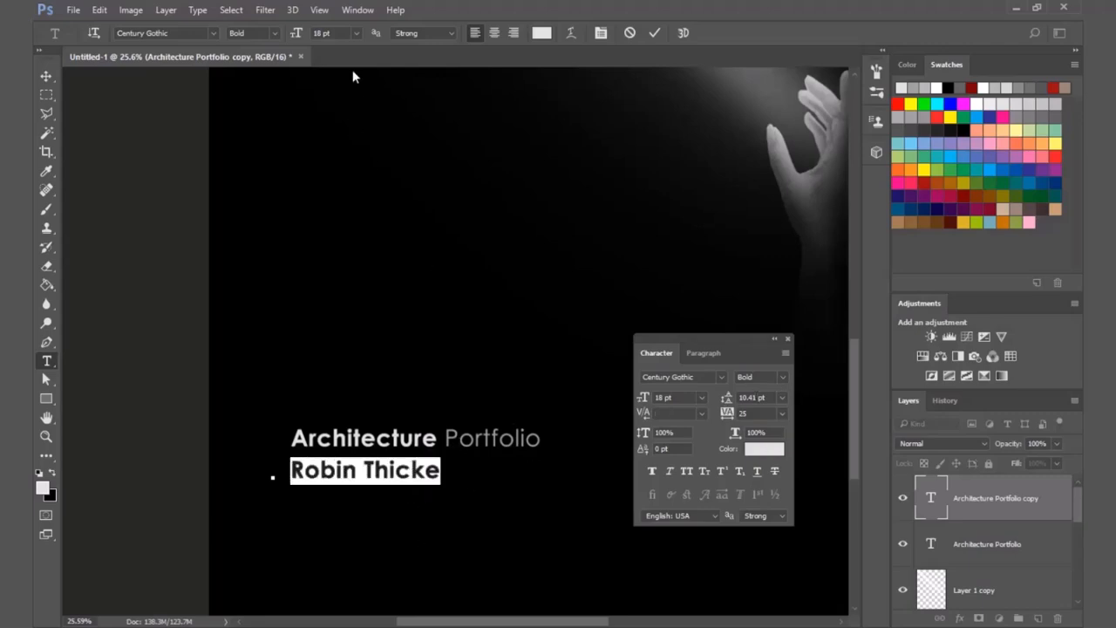
click(276, 33)
click(270, 55)
Step: Reset the Robin Thicke line's tracking to 0, then tighten it to -60
click(396, 474)
triple_click(396, 473)
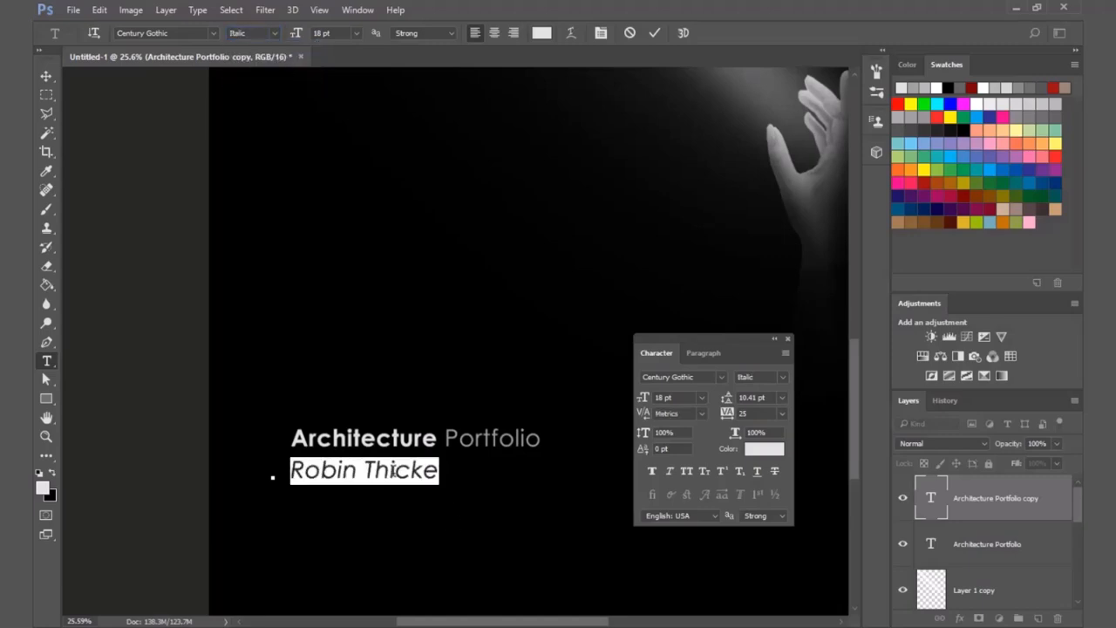
triple_click(396, 473)
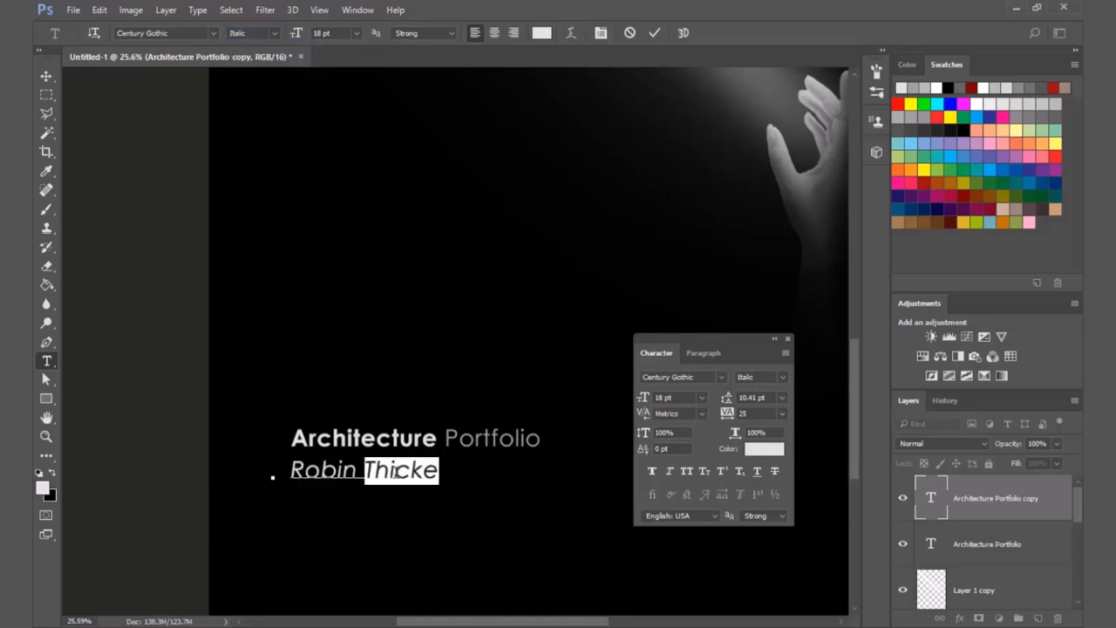
click(782, 412)
click(787, 285)
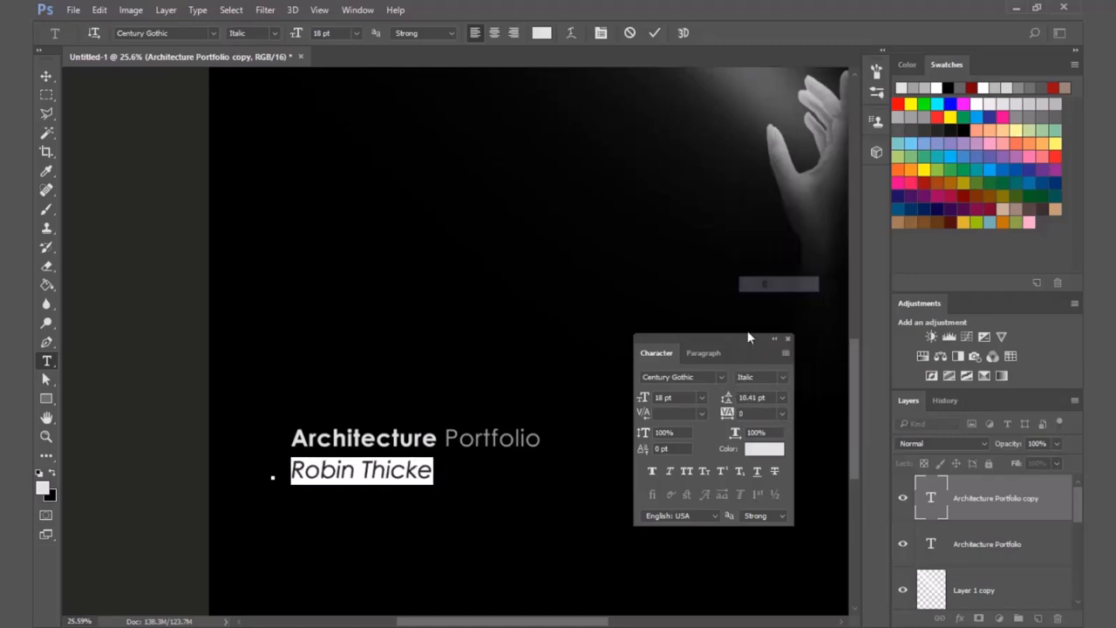
click(445, 476)
triple_click(432, 471)
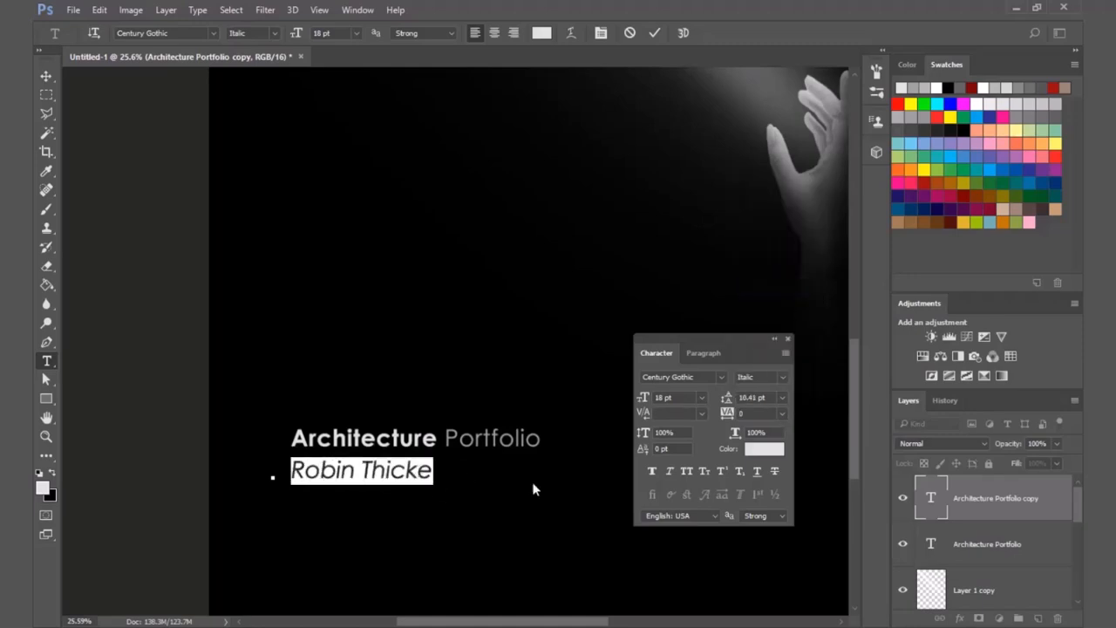
key(Down)
key(Down)
key(Down)
key(Down)
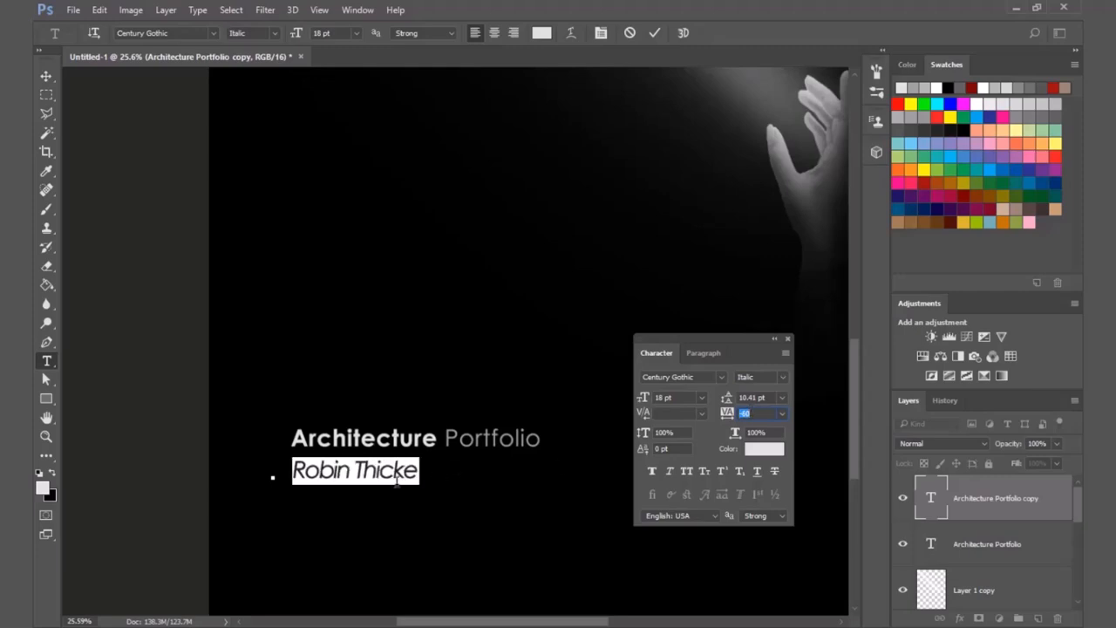
click(403, 478)
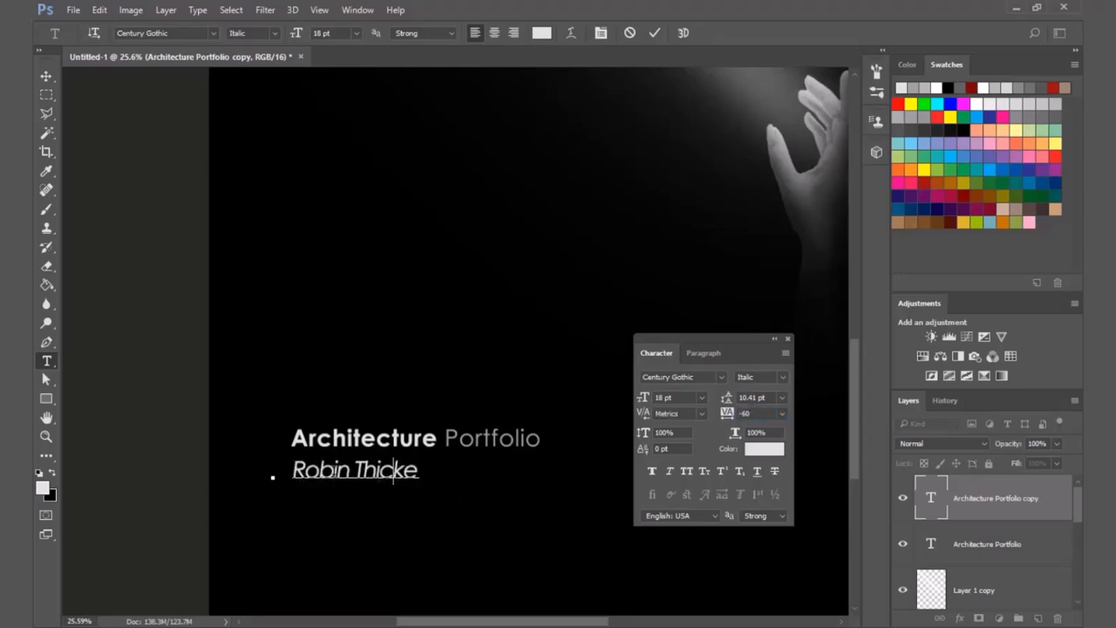
Step: Append '- 2005-2015' to the Robin Thicke line
triple_click(334, 477)
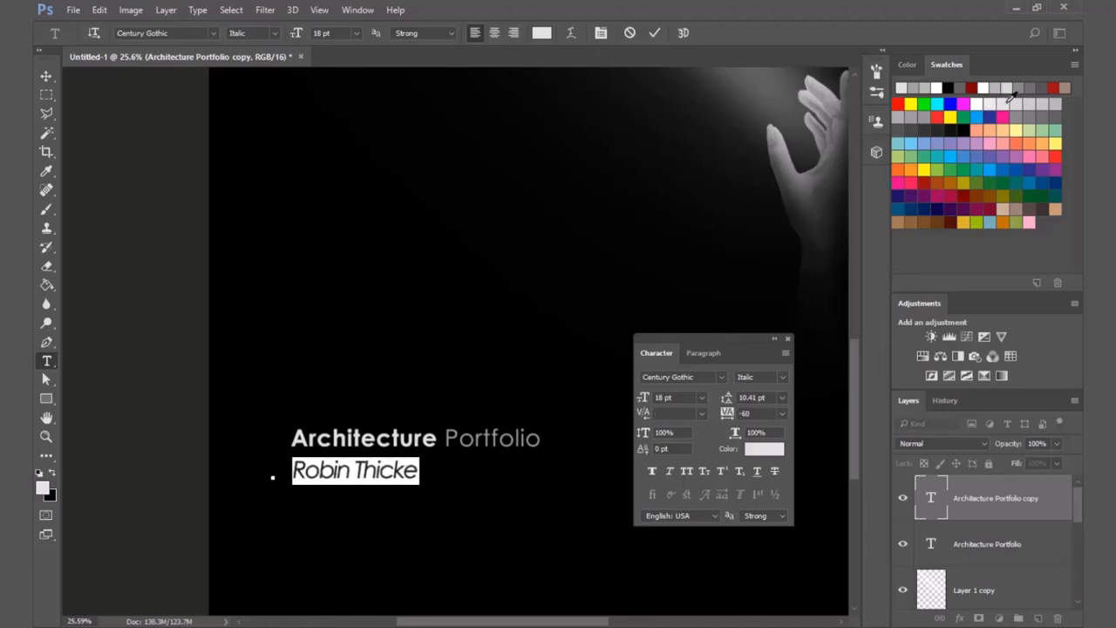
click(393, 475)
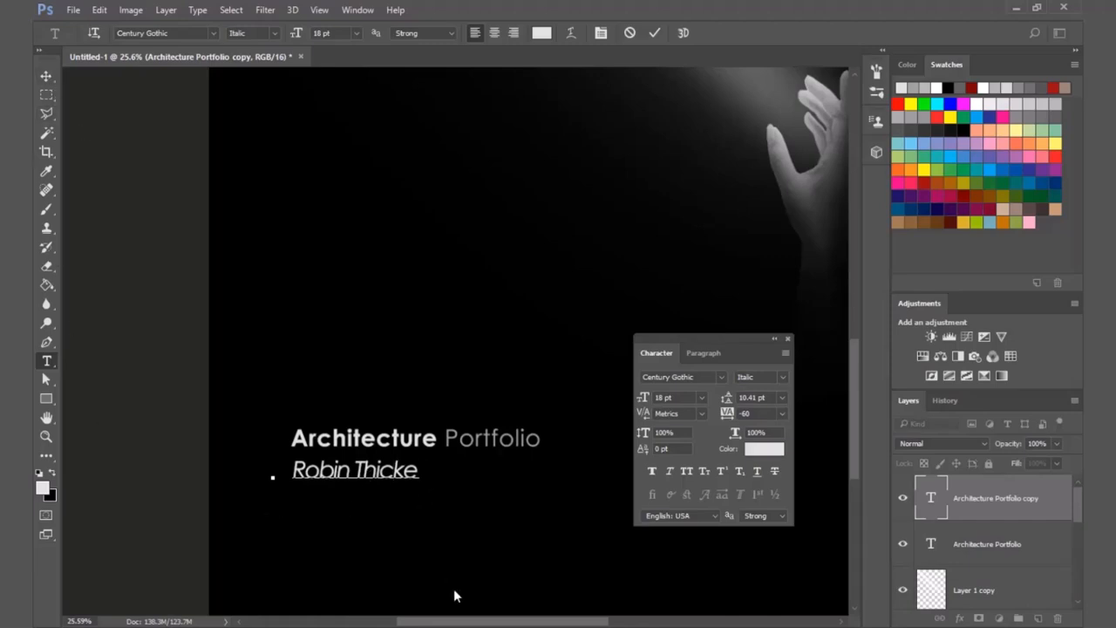
text(-)
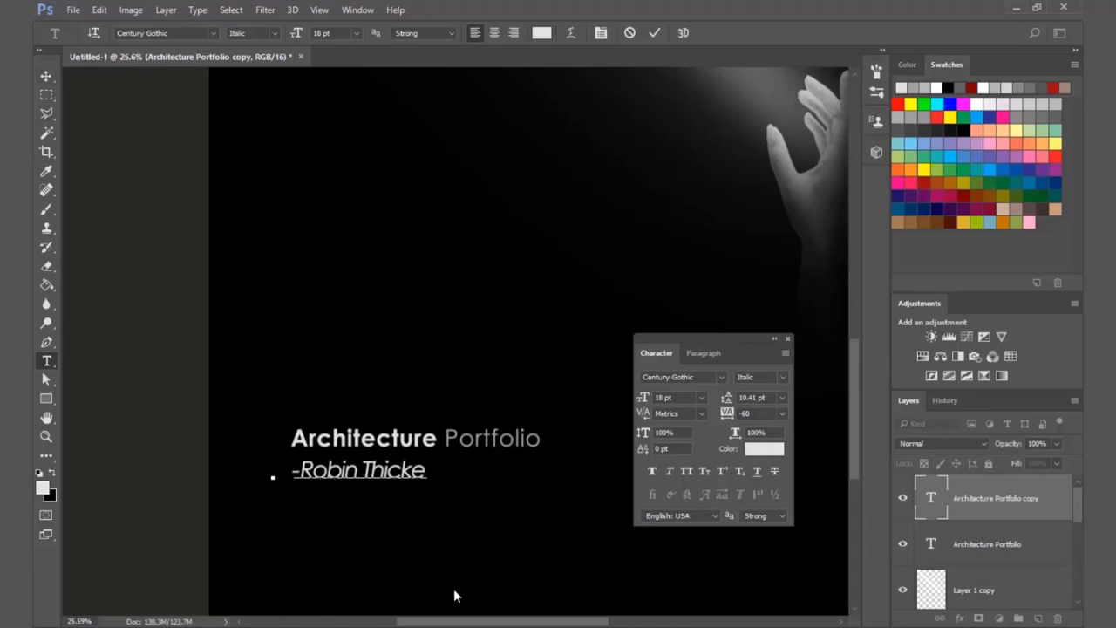
text( 200)
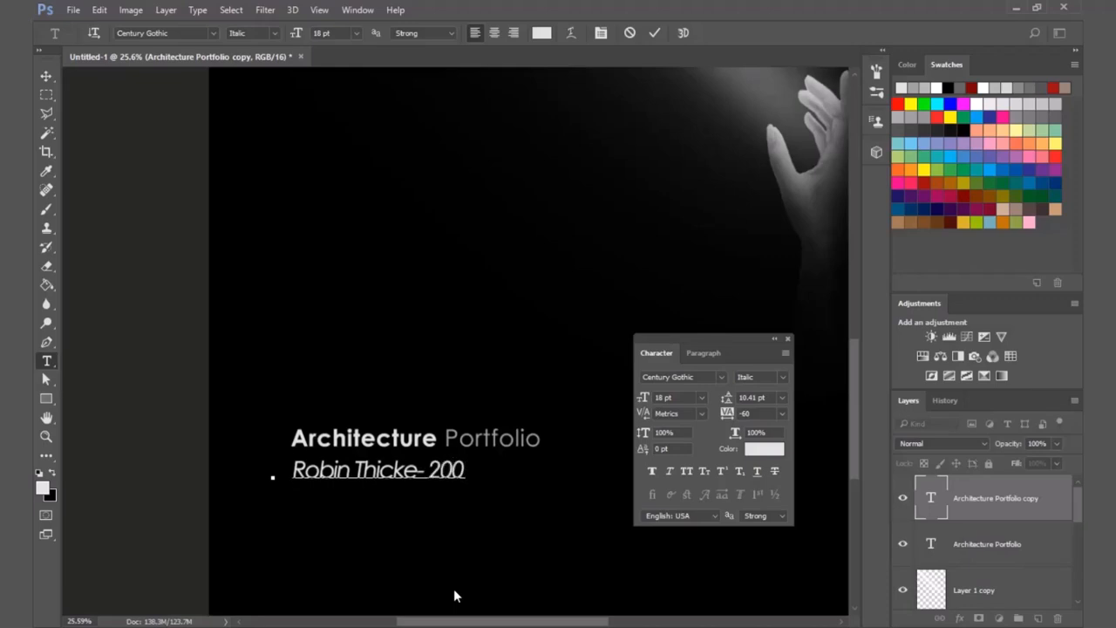
text(5-2015)
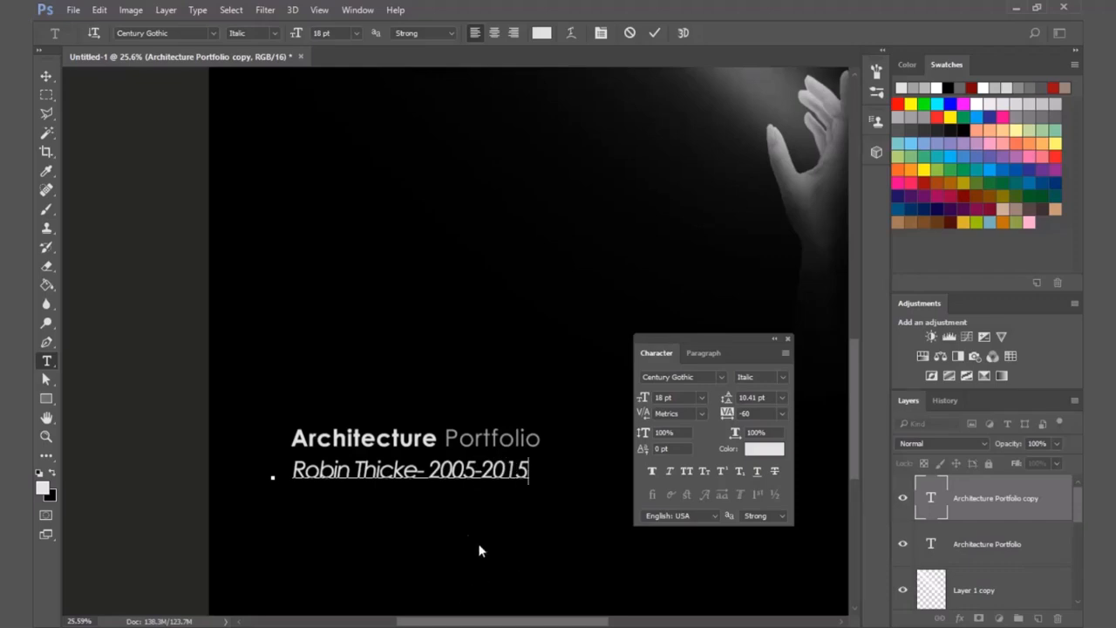
Step: Replace the dash after Thicke with a space and trial wider spacing on 2005-2015
drag(424, 469, 418, 469)
key(BackSpace)
double_click(459, 472)
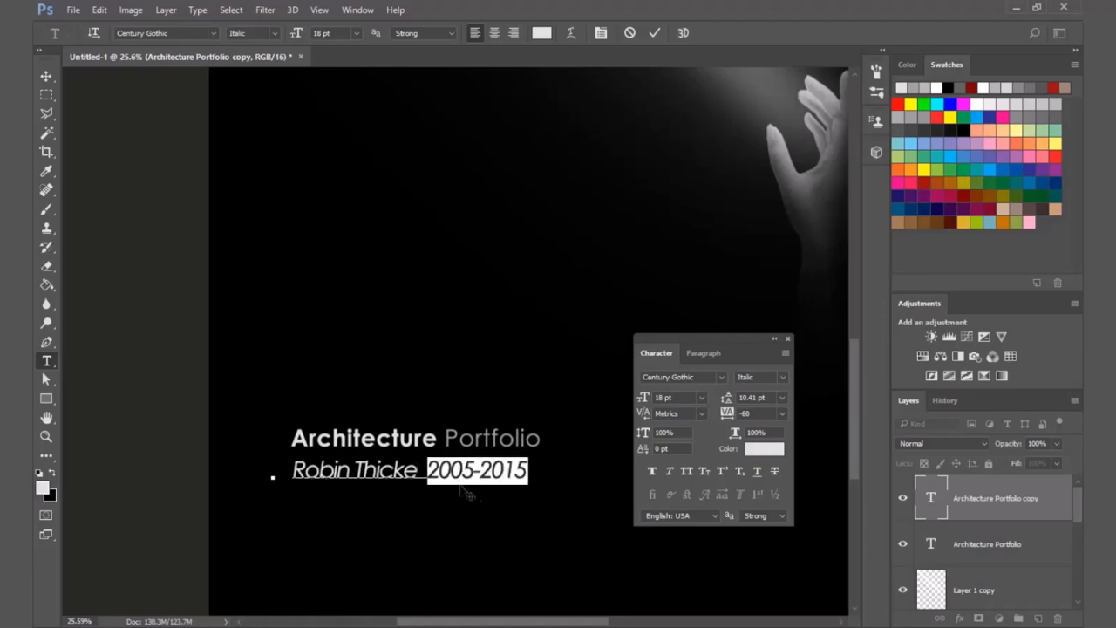
key(Up)
key(Up)
key(Up)
key(Up)
key(Up)
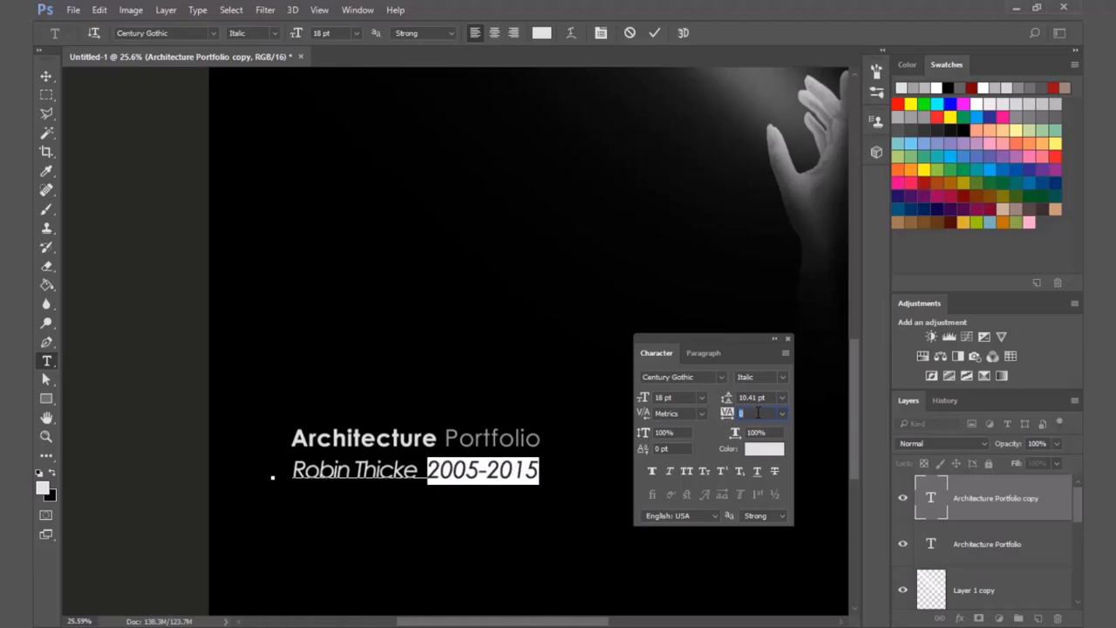
key(Down)
click(471, 479)
Step: Set the 2005-2015 dates' tracking to 15 and commit the text edit
double_click(499, 470)
scroll(498, 471, down, 1)
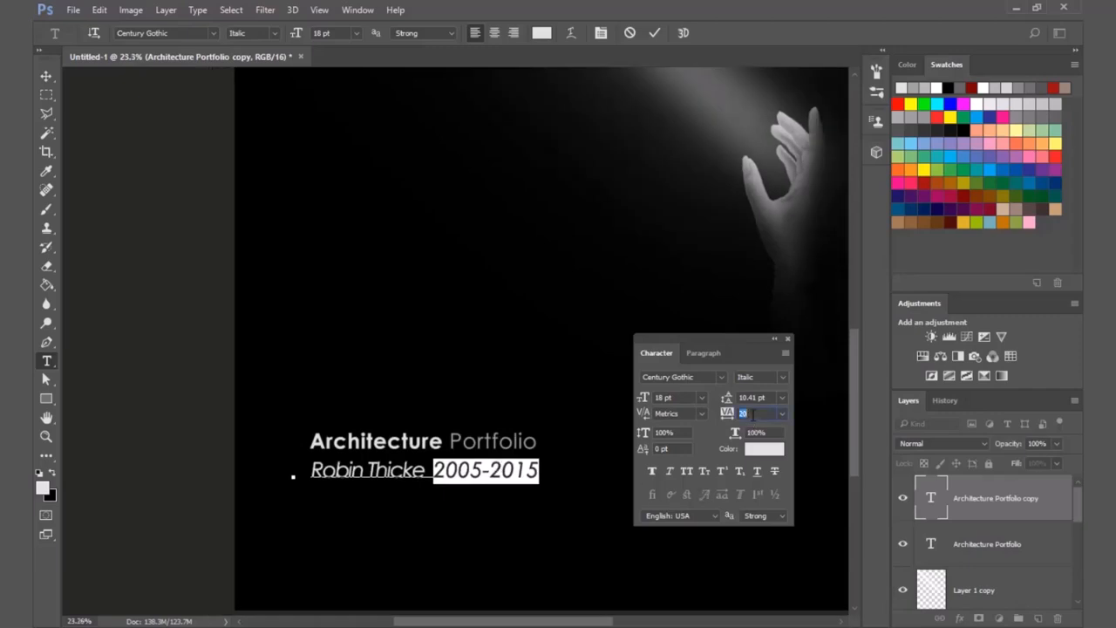
text(15)
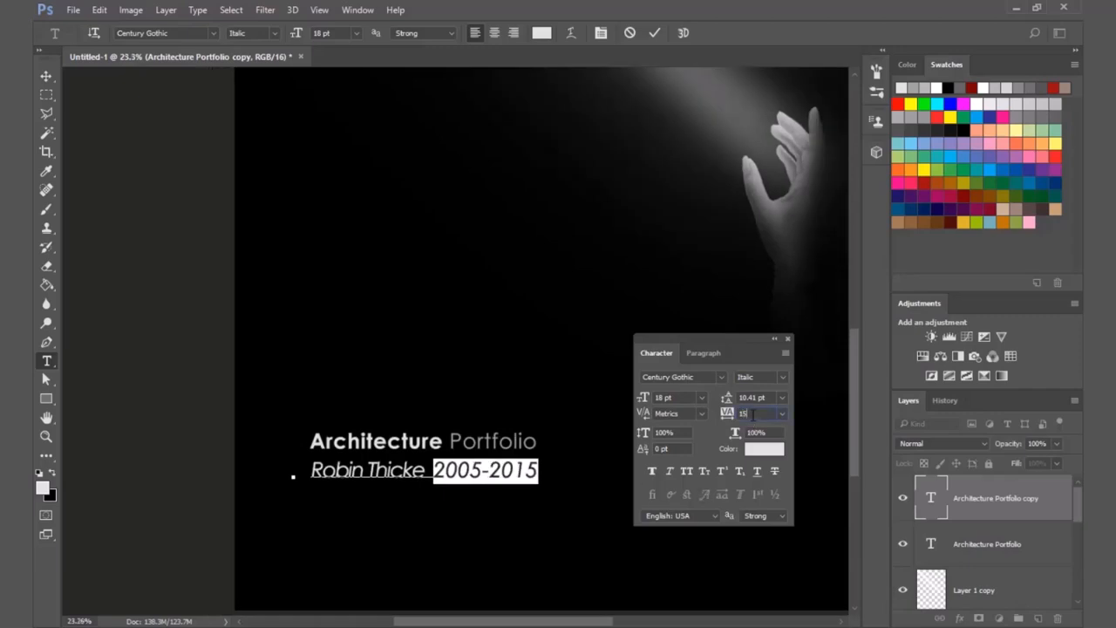
click(501, 470)
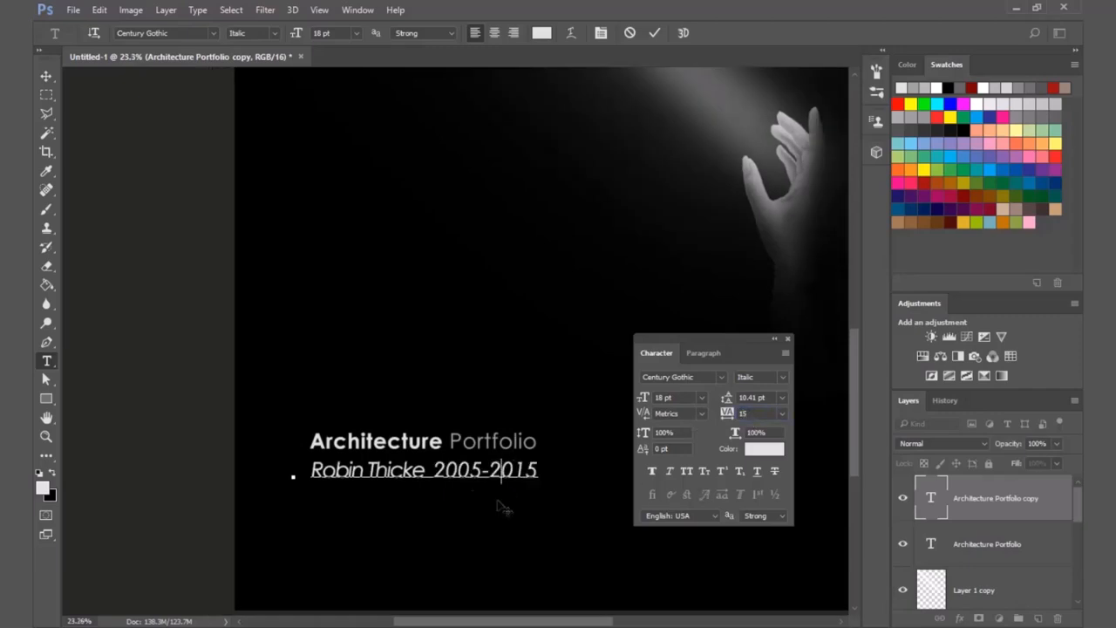
click(46, 76)
scroll(175, 454, down, 1)
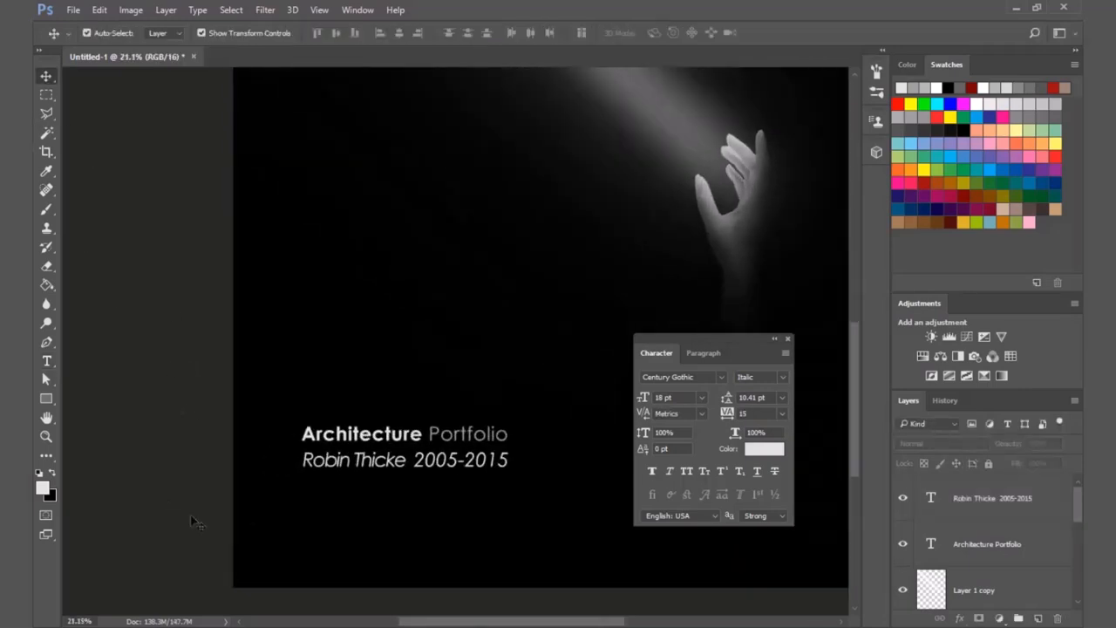
Step: Nudge the Robin Thicke 2005-2015 line slightly up and left, flush under the title
scroll(378, 492, up, 2)
click(464, 465)
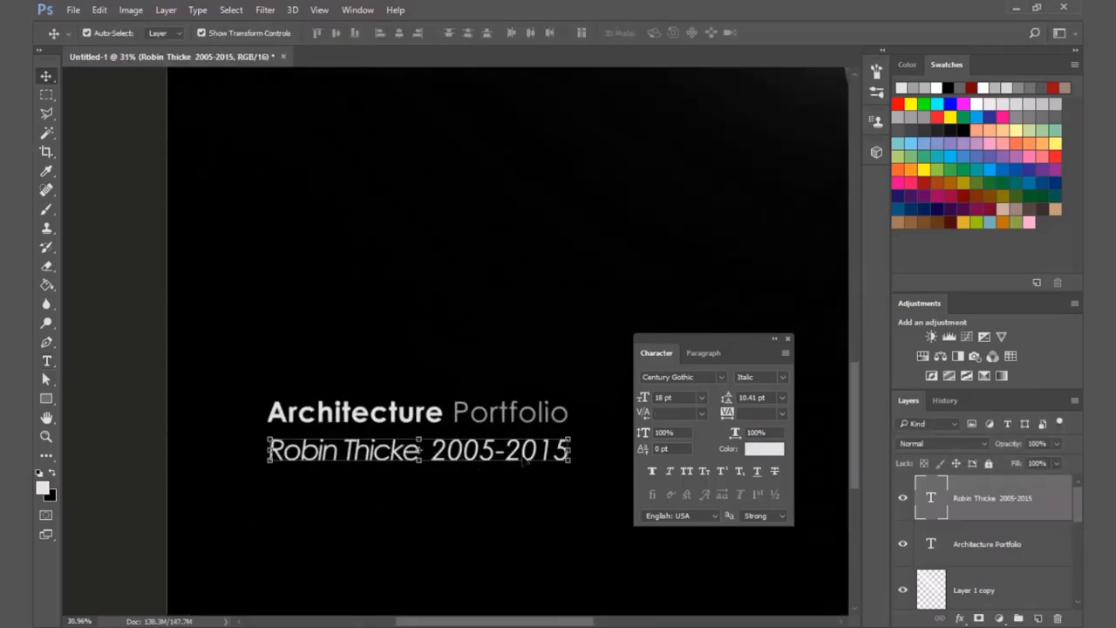
drag(468, 455, 467, 452)
scroll(379, 442, up, 6)
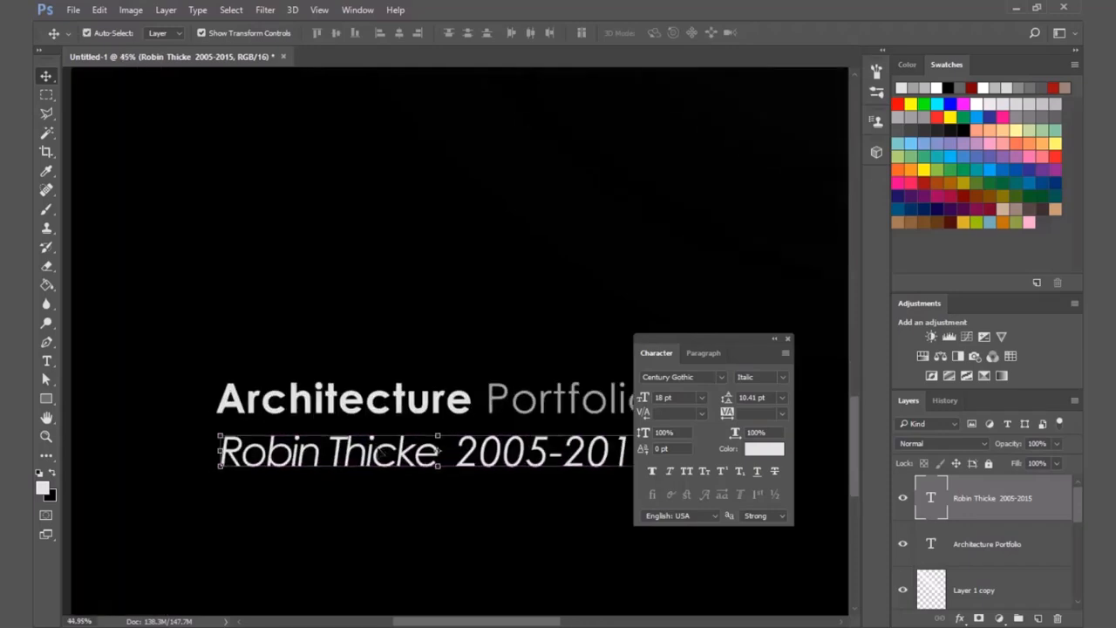
drag(339, 456, 335, 453)
scroll(180, 450, down, 6)
scroll(452, 471, up, 4)
scroll(484, 488, down, 2)
scroll(497, 499, down, 2)
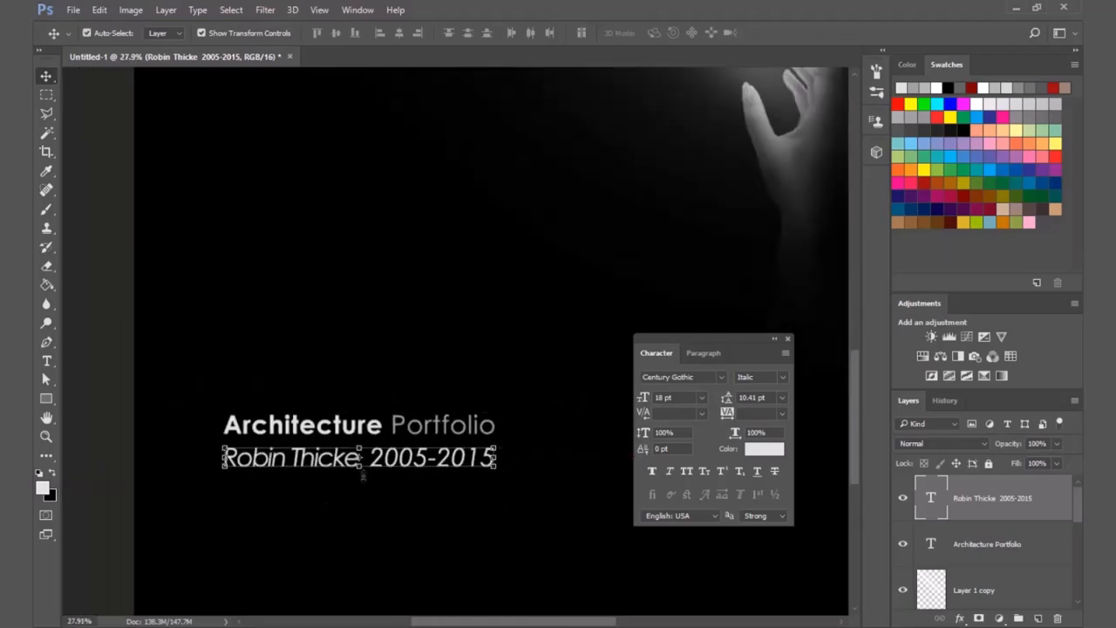
scroll(298, 521, down, 2)
Step: Select the Architecture Portfolio title layer
click(138, 449)
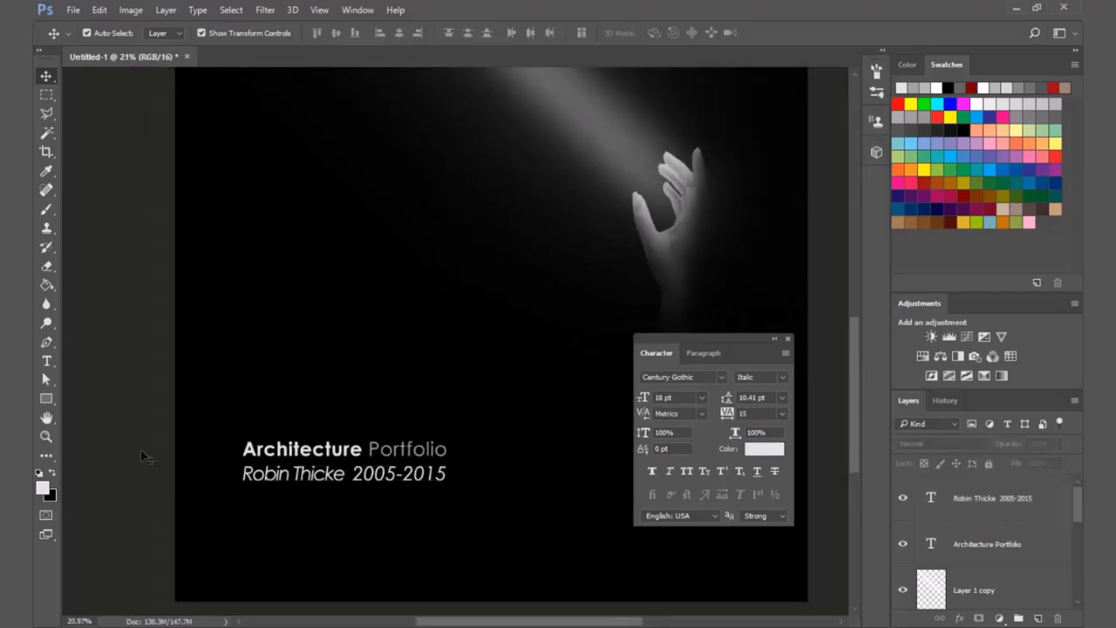
scroll(244, 456, up, 4)
click(404, 453)
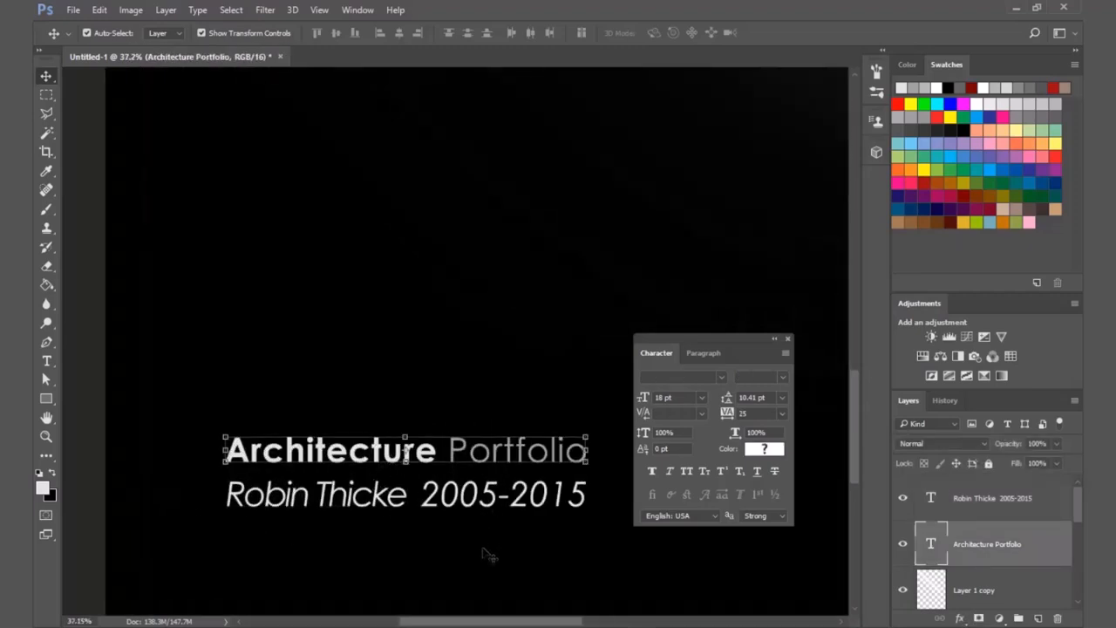
Step: Rasterize the Architecture Portfolio type layer via Rasterize Type
right_click(1021, 560)
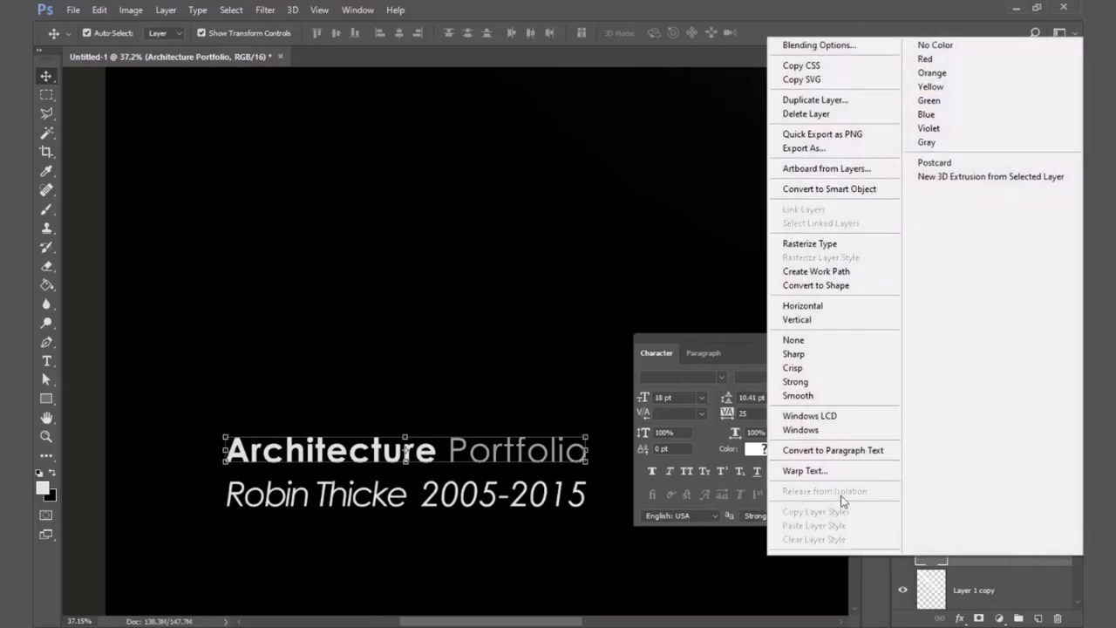
click(860, 247)
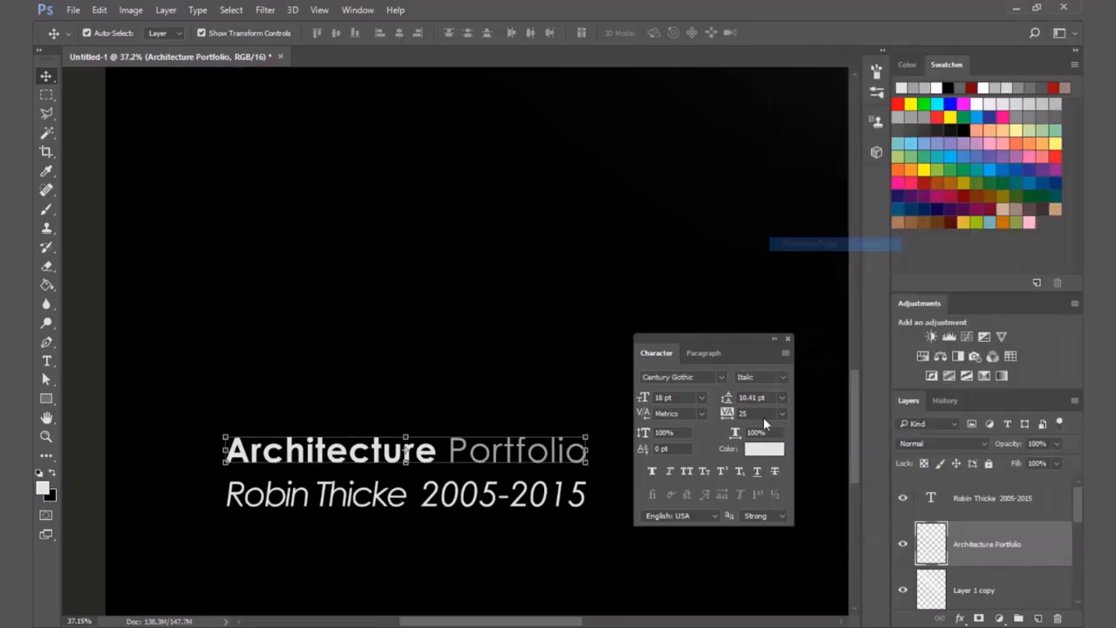
scroll(401, 497, up, 2)
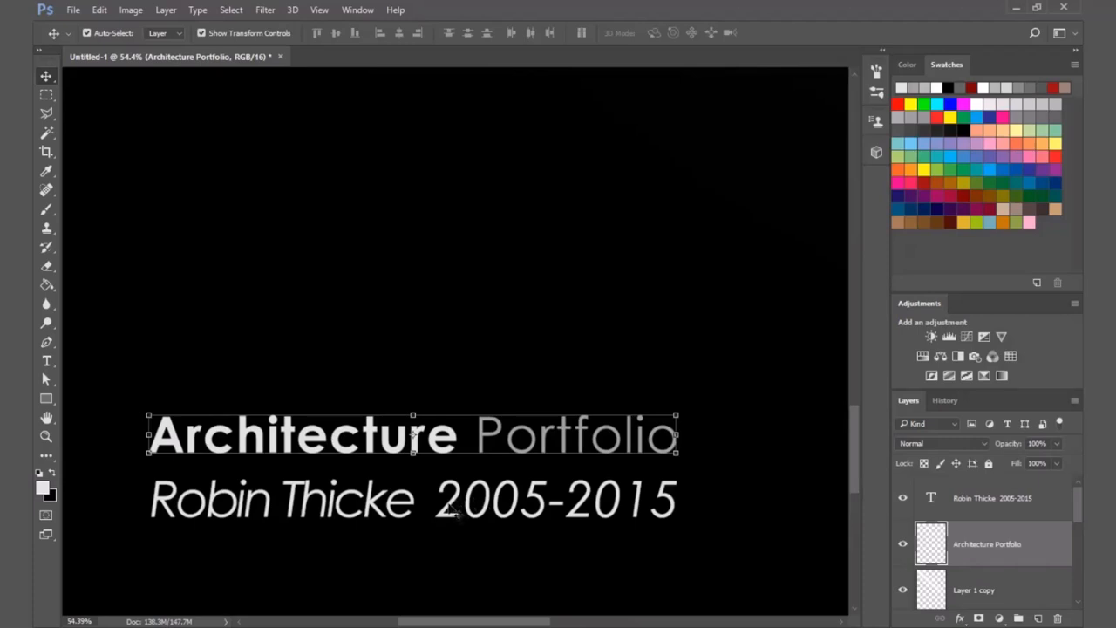
Step: Polygonal-Lasso a triangle from the A's inner apex below its legs to cut its crossbar
key(l)
scroll(130, 453, up, 8)
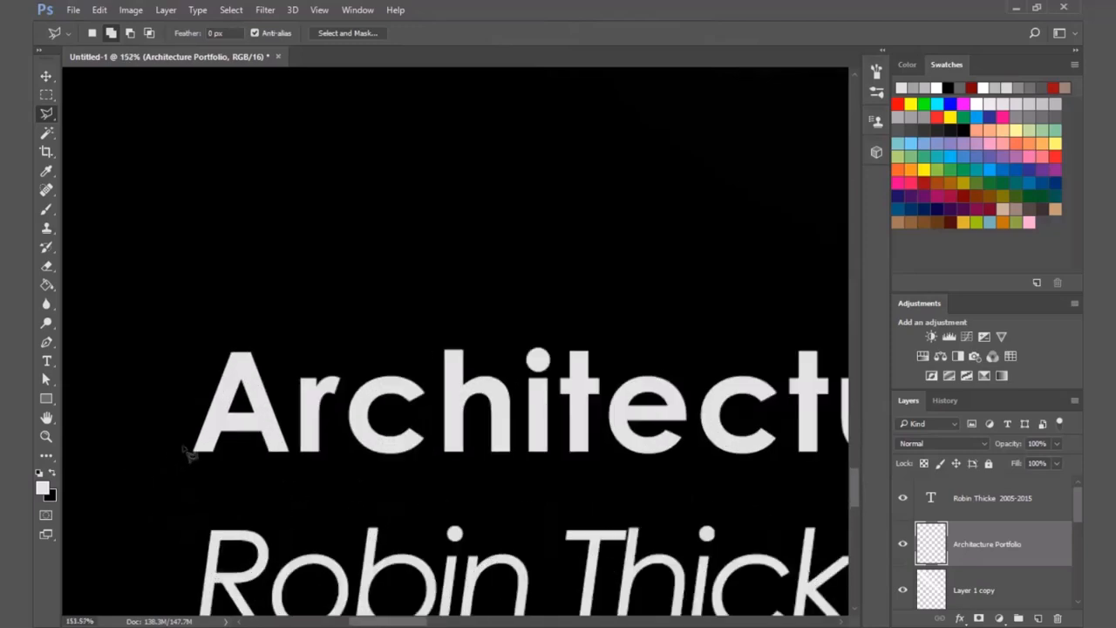
scroll(273, 389, up, 2)
click(270, 337)
click(203, 504)
click(330, 491)
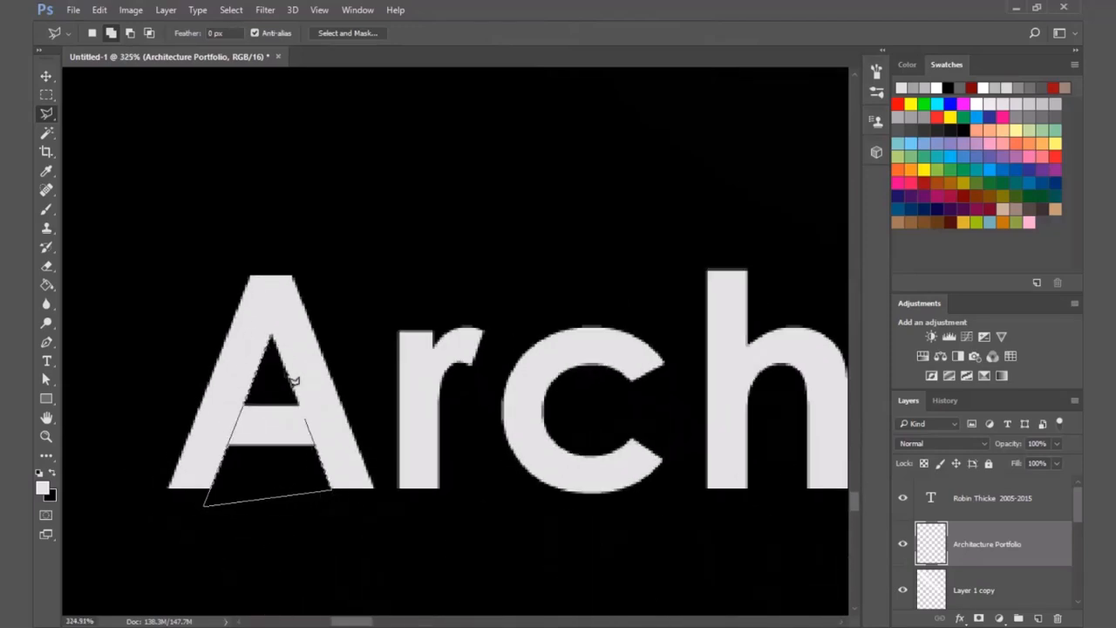
click(271, 338)
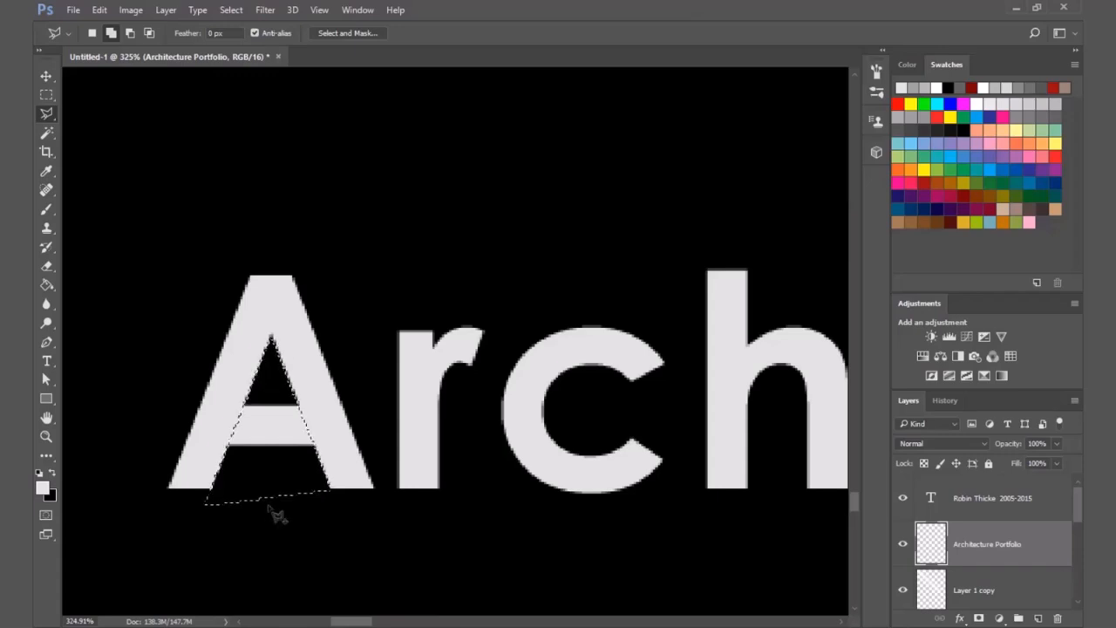
scroll(278, 511, down, 6)
scroll(206, 397, down, 2)
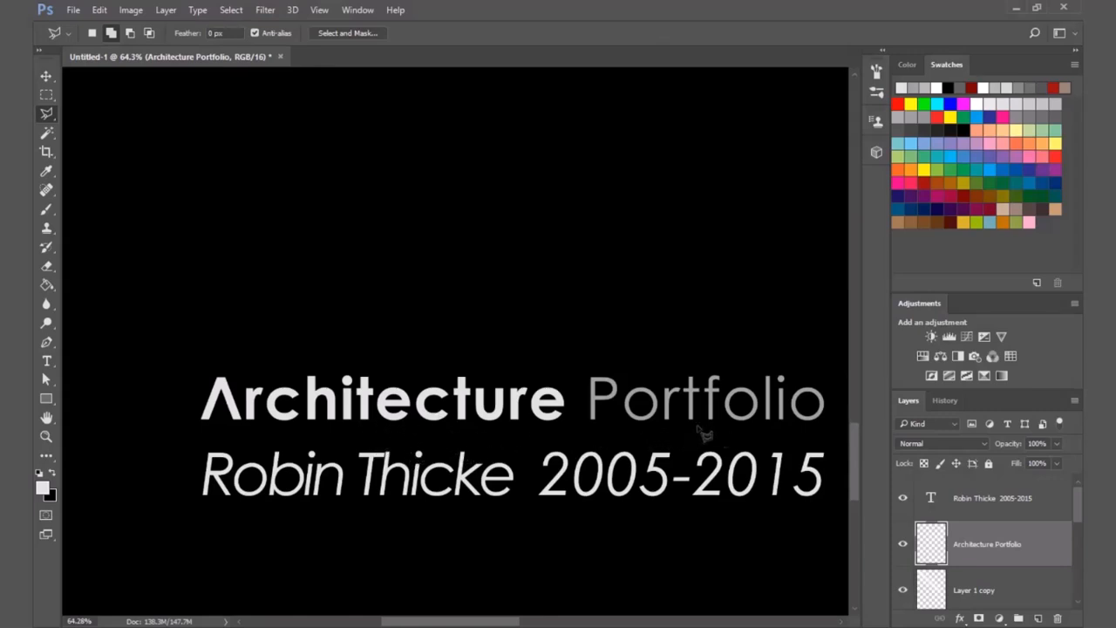
scroll(704, 433, up, 5)
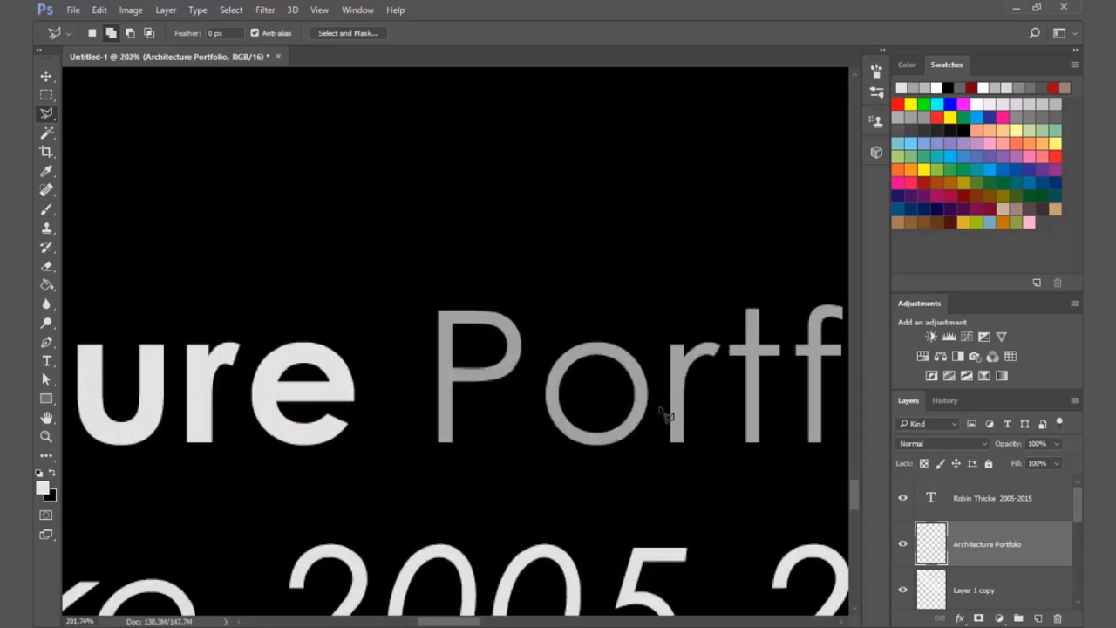
Step: Marquee-select part of the first o in Portfolio
key(m)
drag(658, 459, 529, 394)
scroll(393, 360, down, 4)
scroll(383, 360, down, 3)
scroll(591, 403, up, 4)
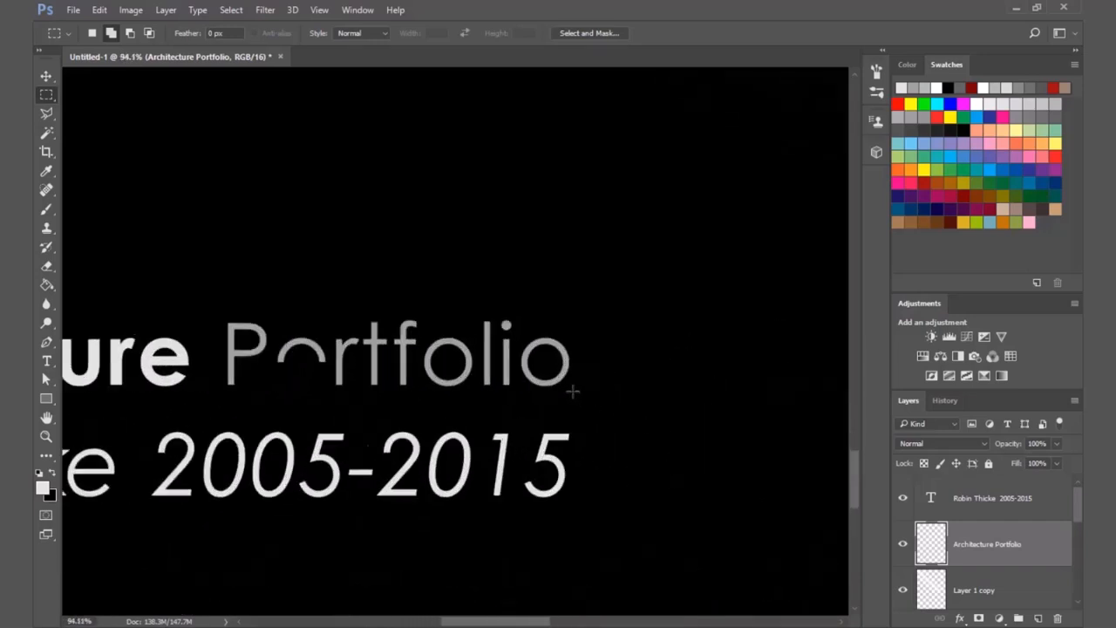
scroll(573, 392, up, 3)
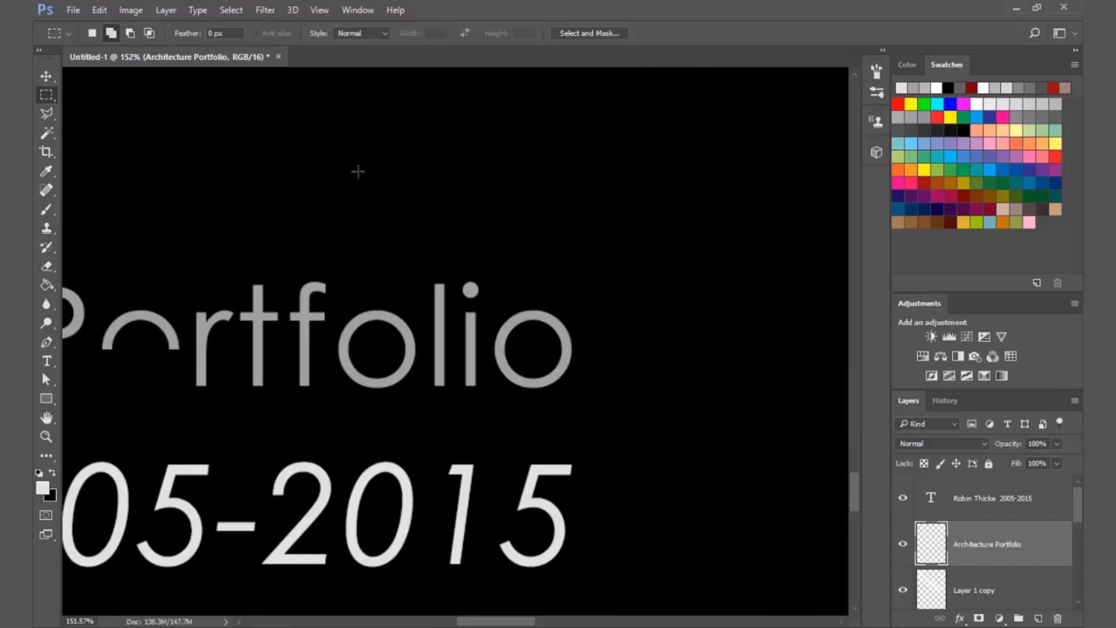
Step: Delete the top of the last o down to a ruler guide, then remove the guide
key(ctrl+r)
drag(334, 80, 327, 359)
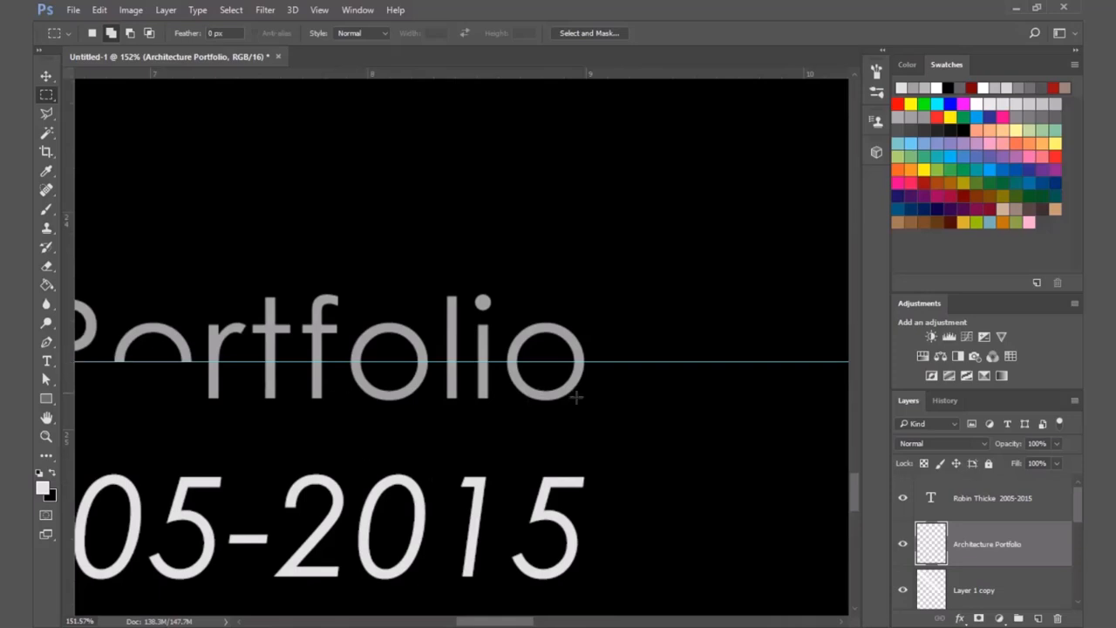
drag(608, 410, 501, 360)
drag(613, 300, 501, 359)
key(Delete)
key(ctrl+d)
scroll(538, 428, down, 5)
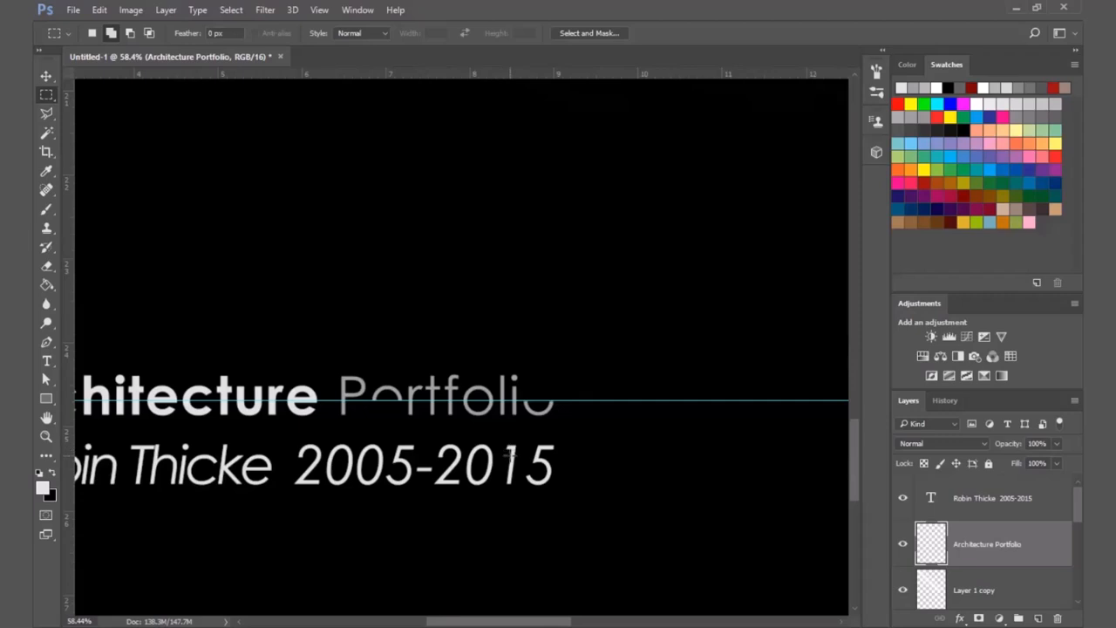
key(v)
drag(633, 400, 655, 32)
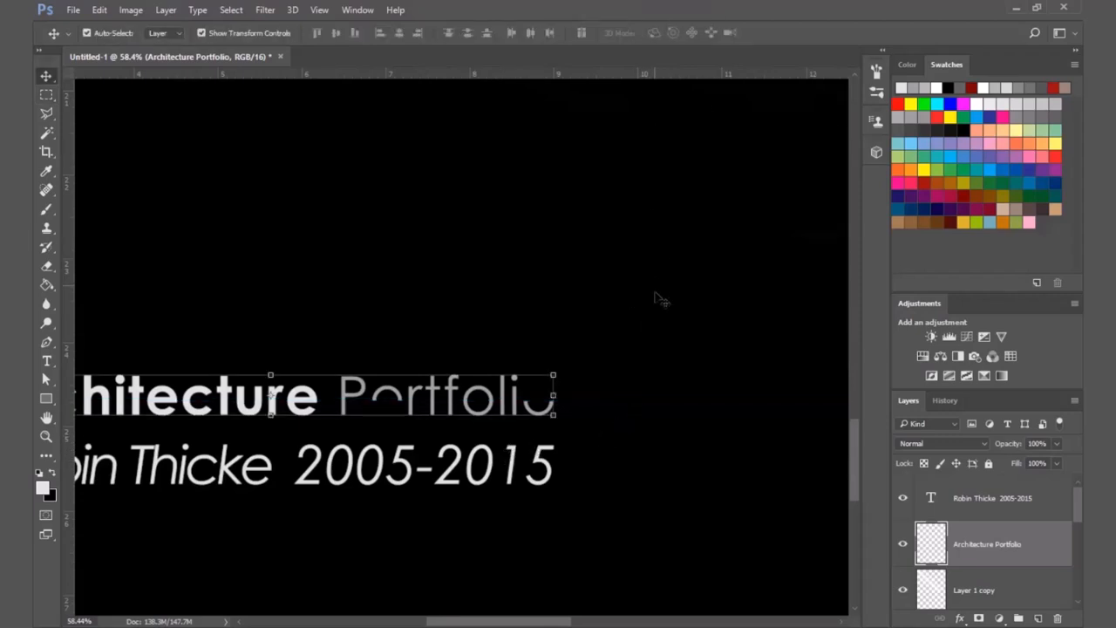
click(656, 296)
scroll(659, 299, down, 2)
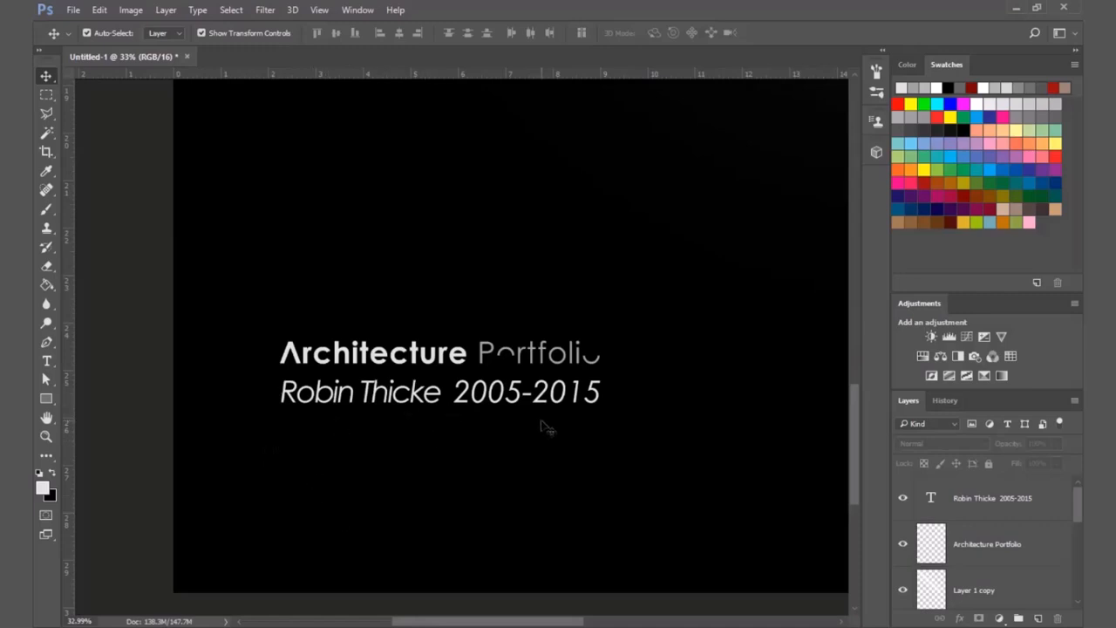
scroll(376, 436, down, 3)
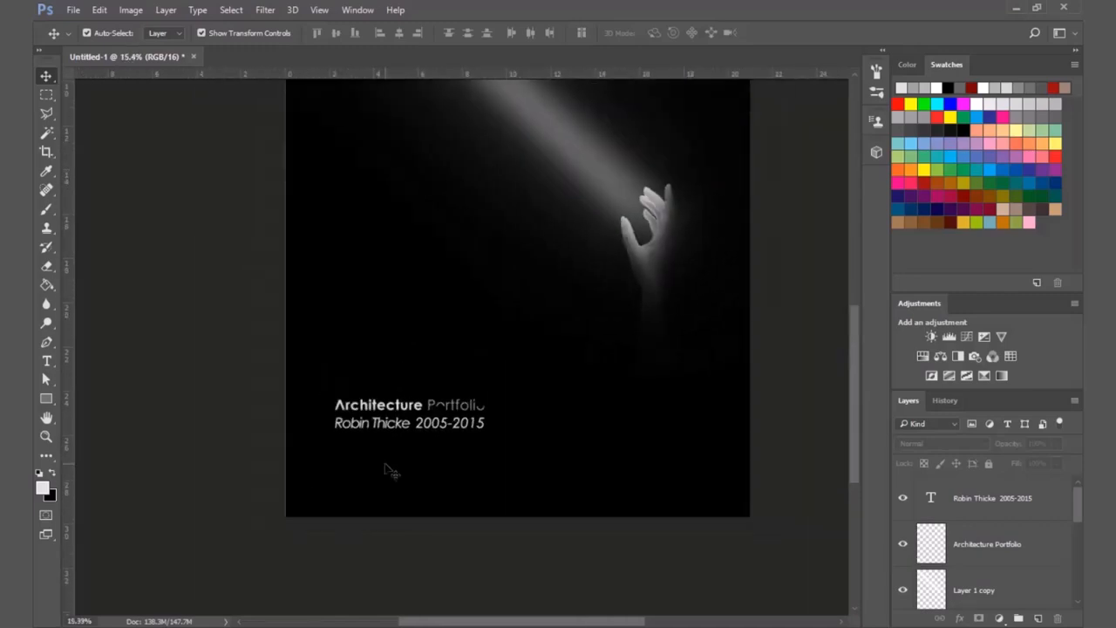
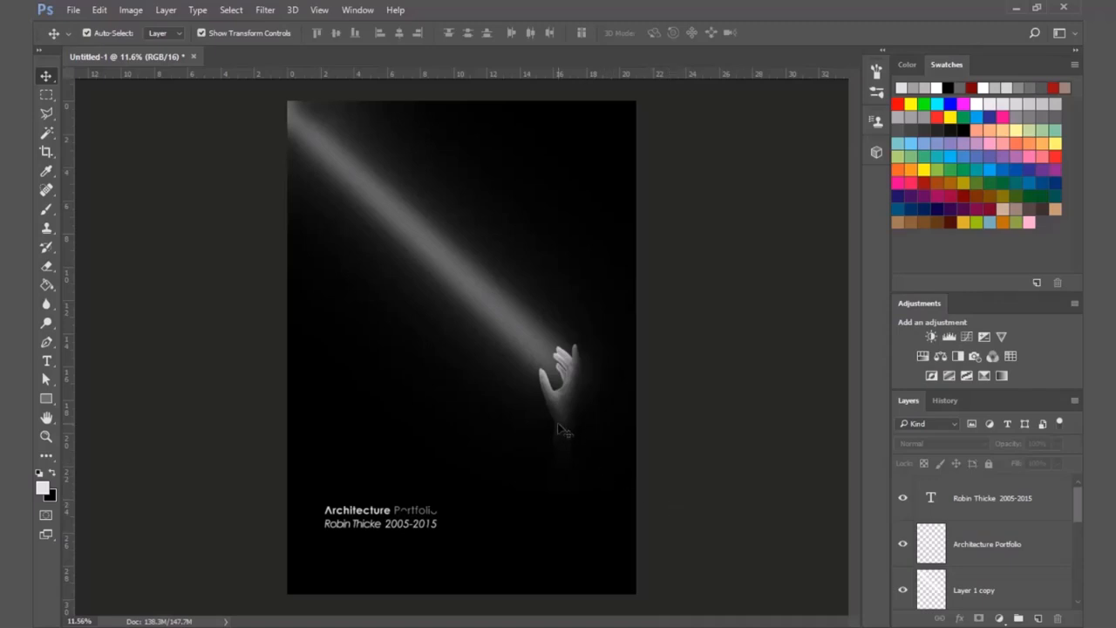
Step: Recolour the '2005-2015' years in the second caption line grey, dimmer than the white name
scroll(566, 402, up, 3)
scroll(662, 340, down, 5)
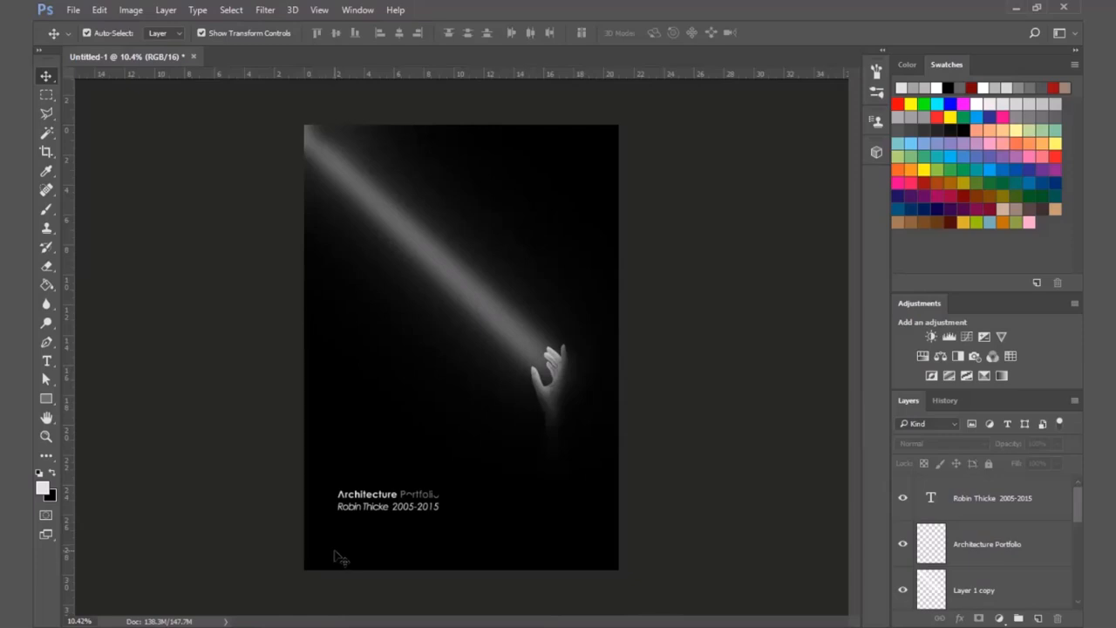
scroll(311, 558, up, 4)
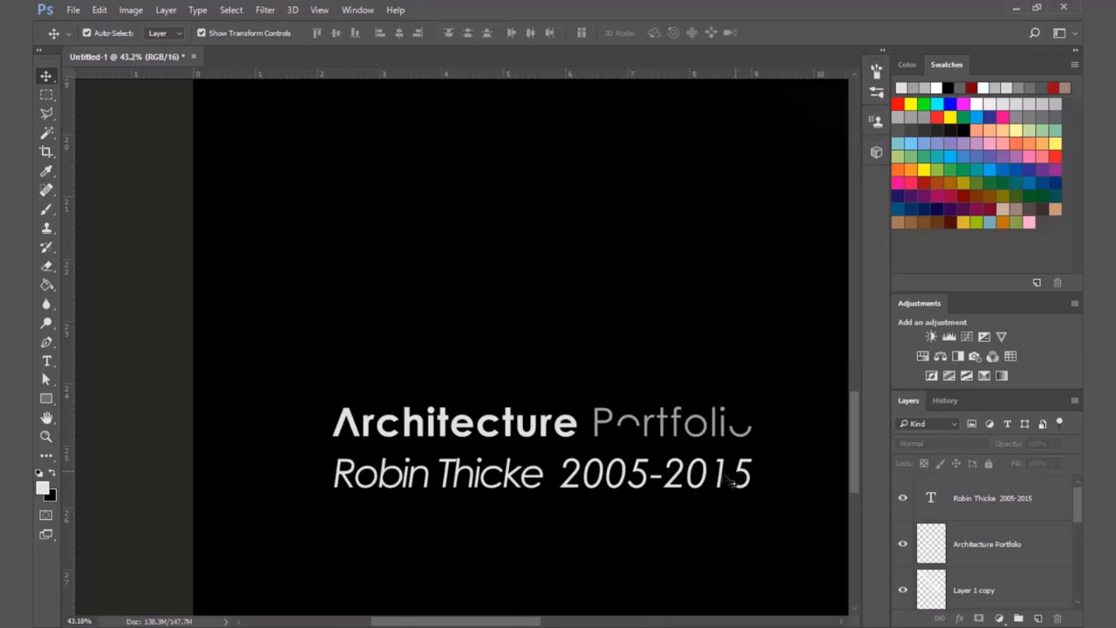
click(624, 487)
key(t)
double_click(624, 484)
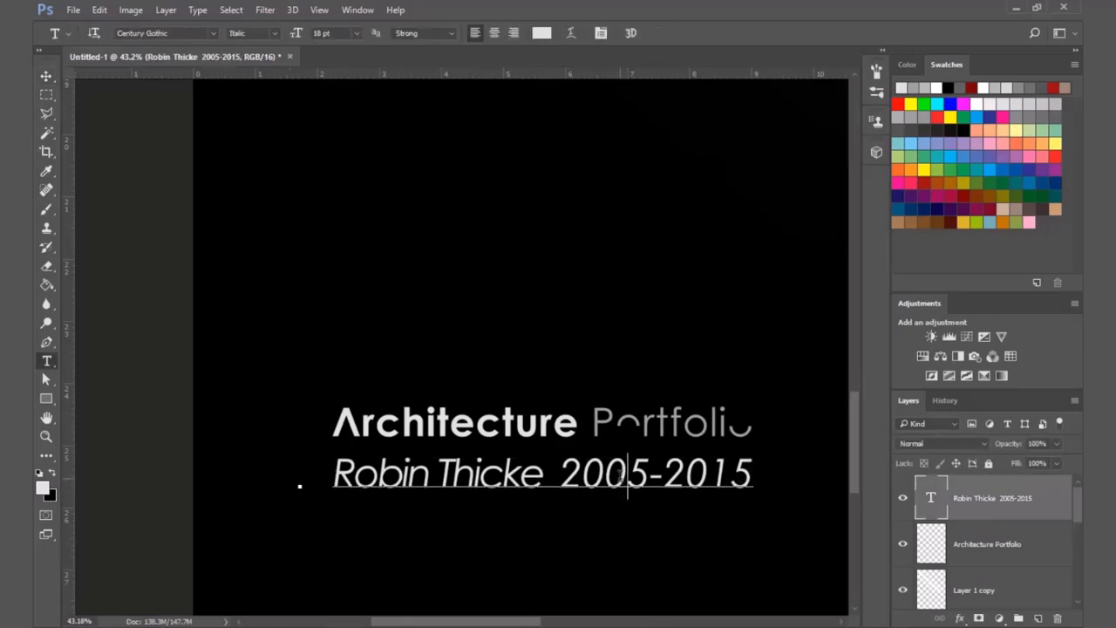
click(925, 114)
click(676, 468)
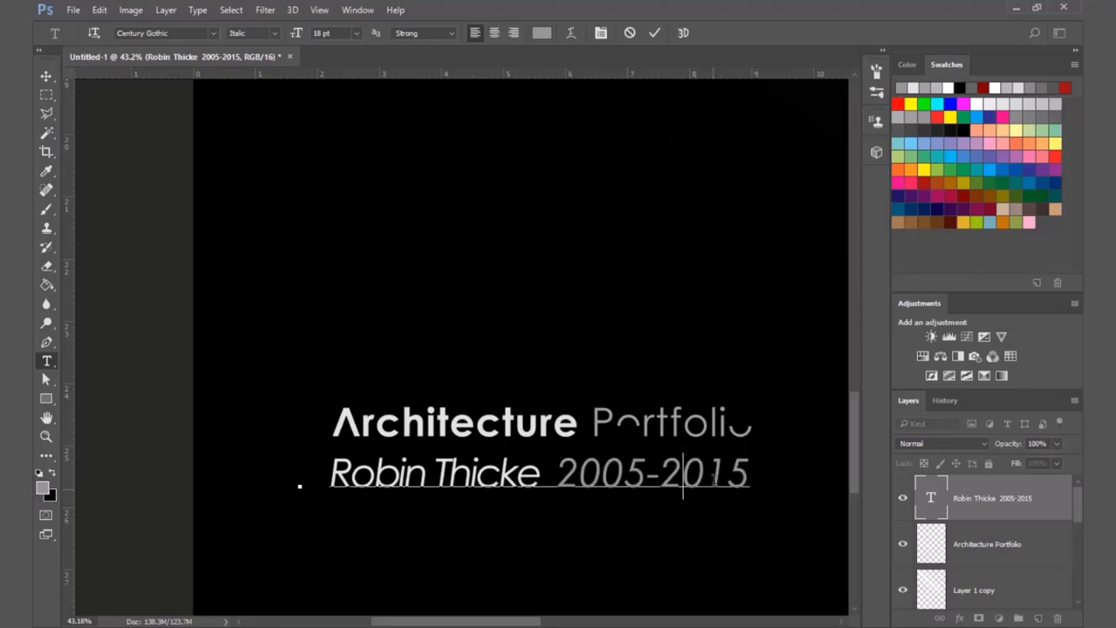
click(46, 75)
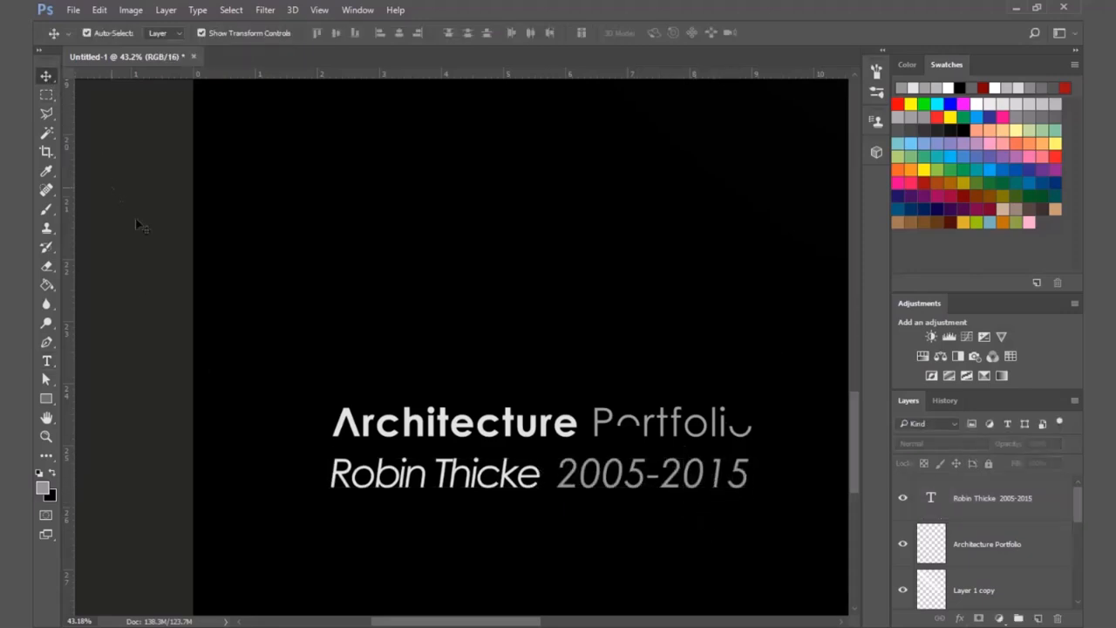
scroll(225, 326, down, 1)
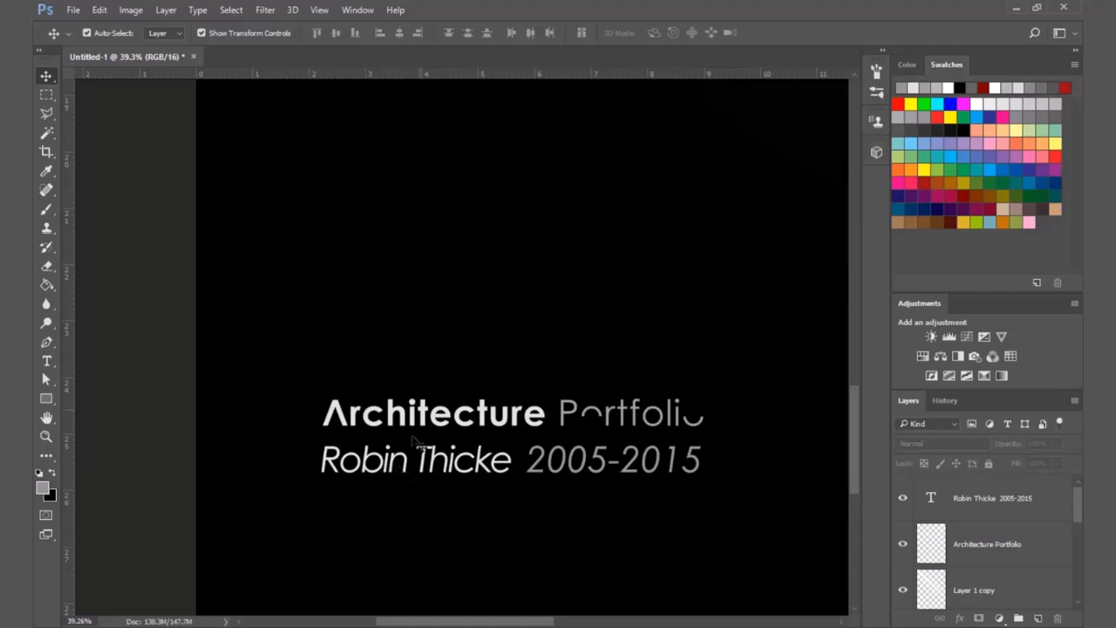
scroll(353, 432, down, 4)
scroll(333, 426, down, 3)
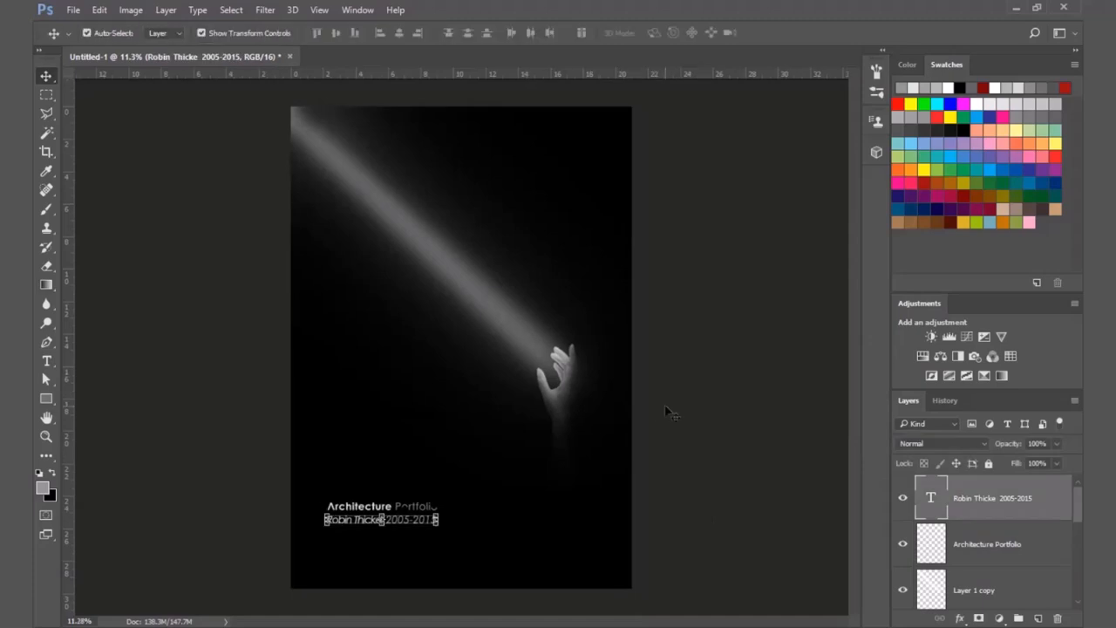
Step: Delete the caption text, image and adjustment layers so only the black Layer 0 remains
click(667, 411)
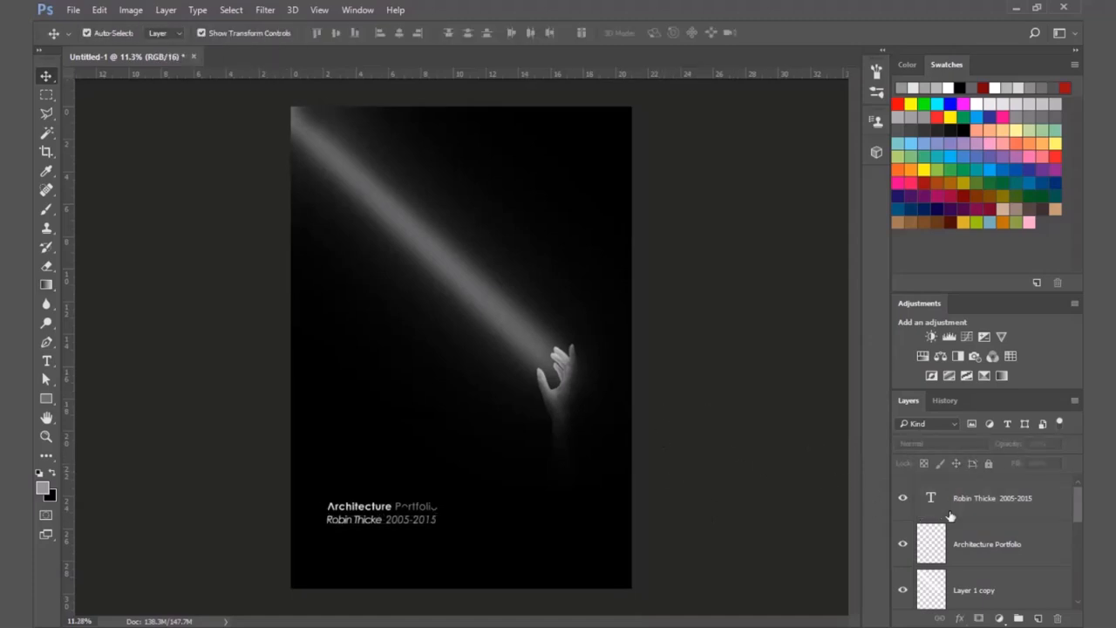
click(985, 502)
key(Delete)
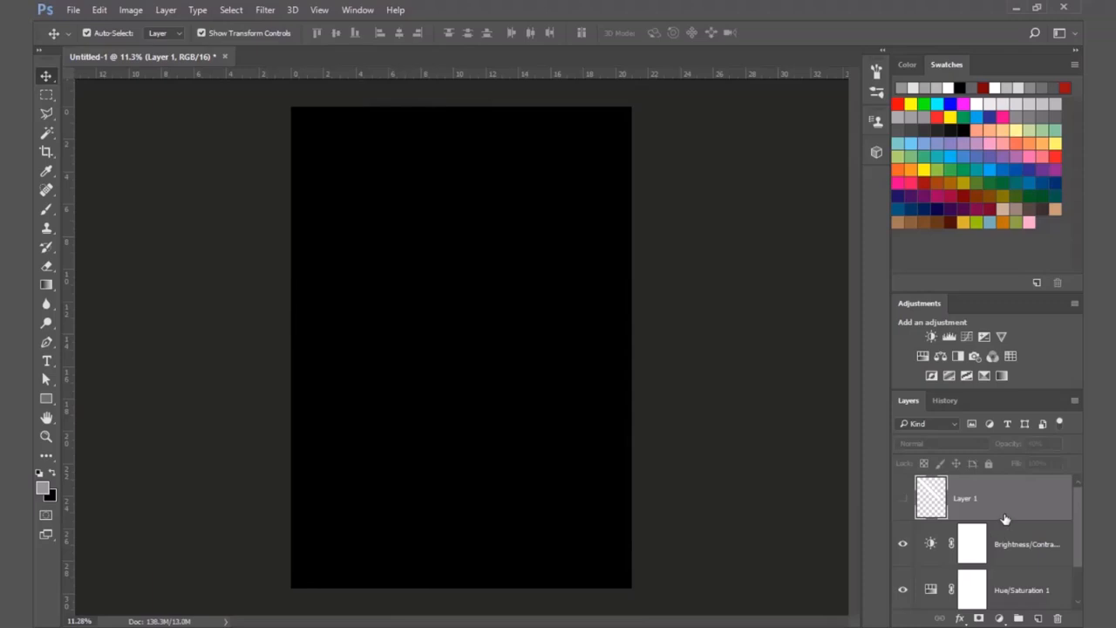
key(Delete)
key(Delete)
key(Delete)
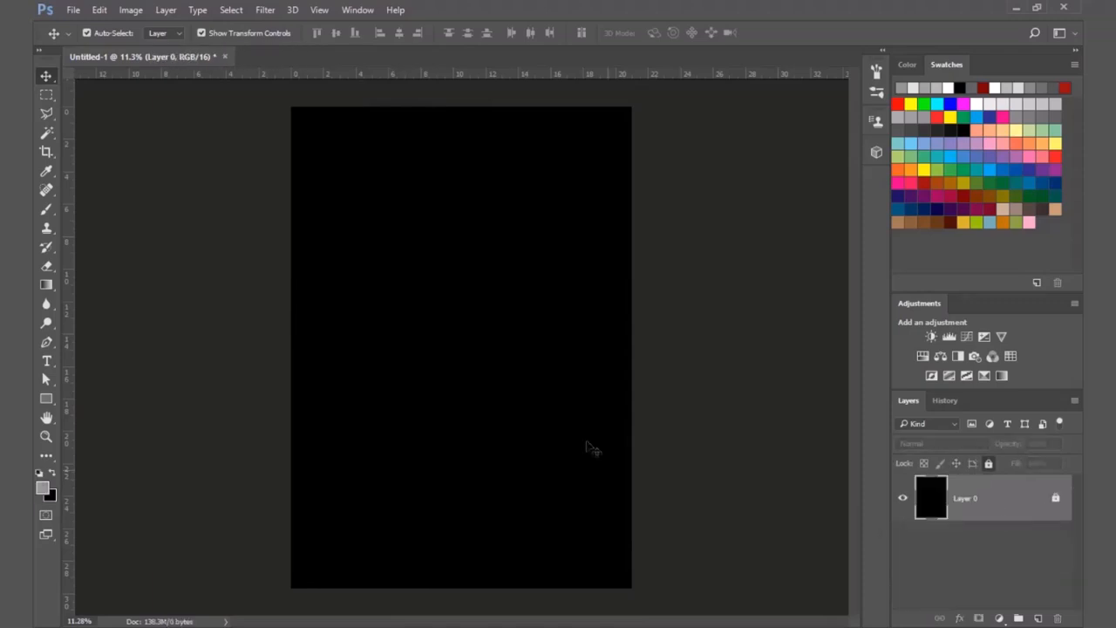
click(759, 436)
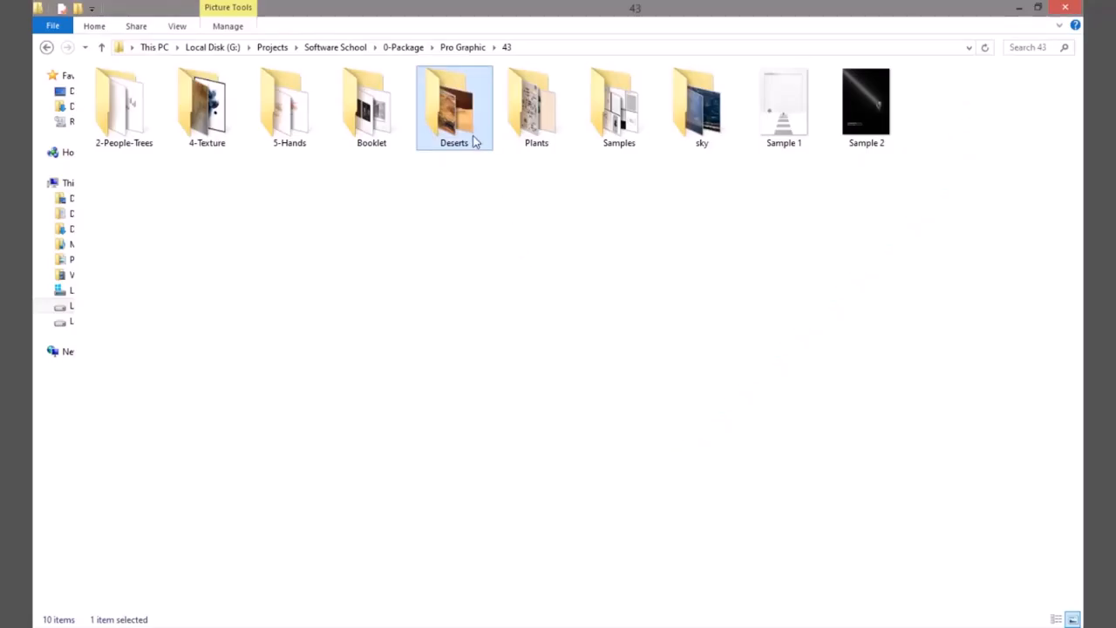
Step: Show the Deserts folder as large thumbnails and drag wp4012551 onto the poster
double_click(475, 142)
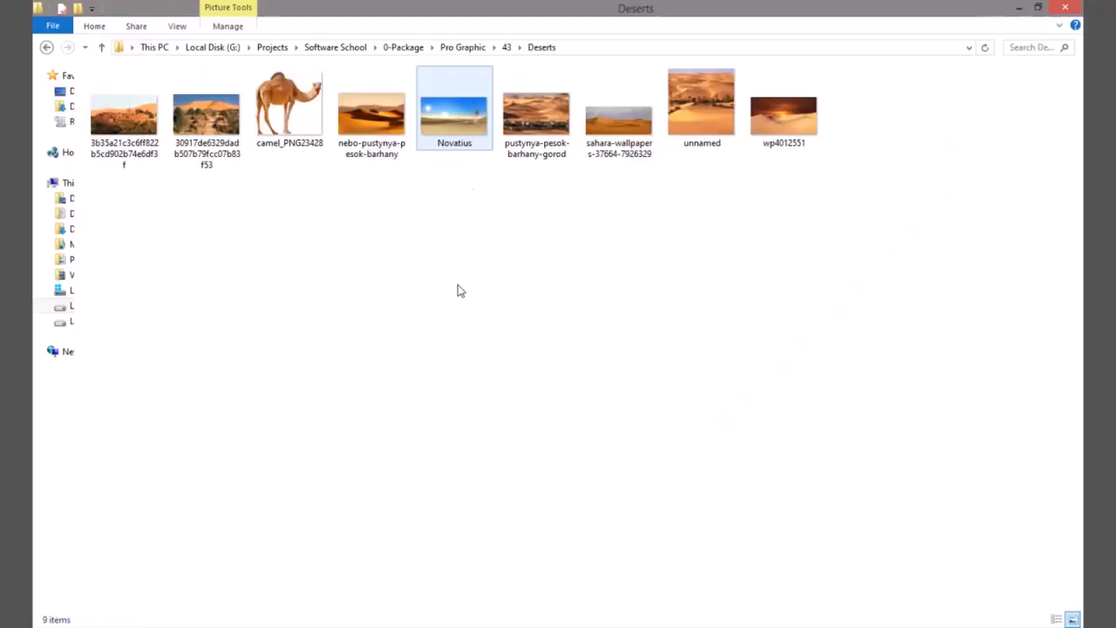
scroll(540, 118, up, 3)
scroll(766, 471, up, 1)
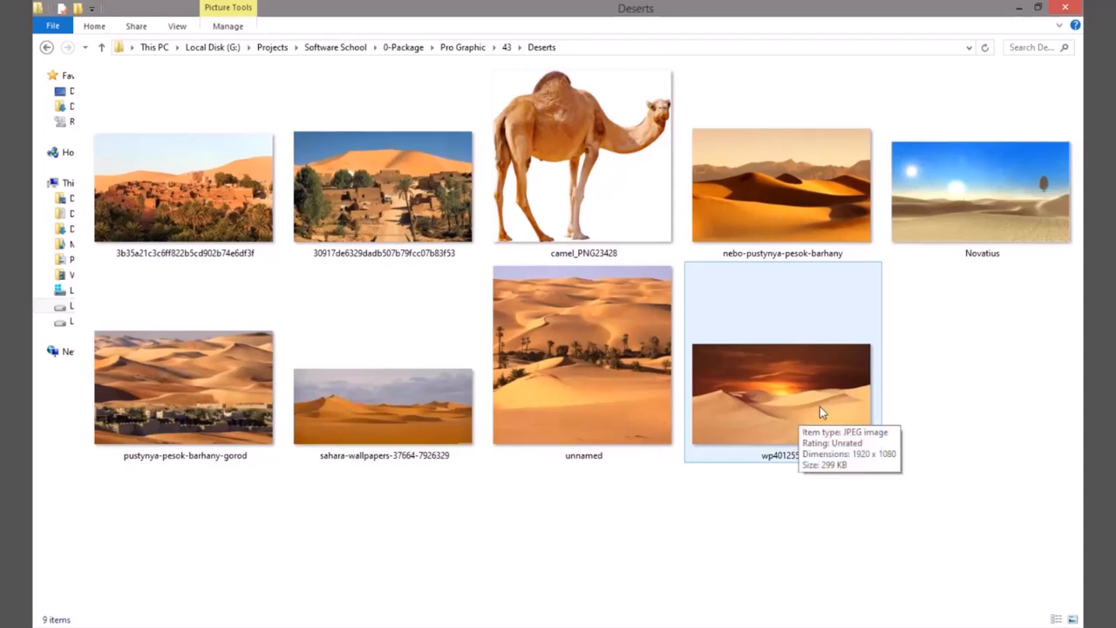
drag(828, 410, 427, 516)
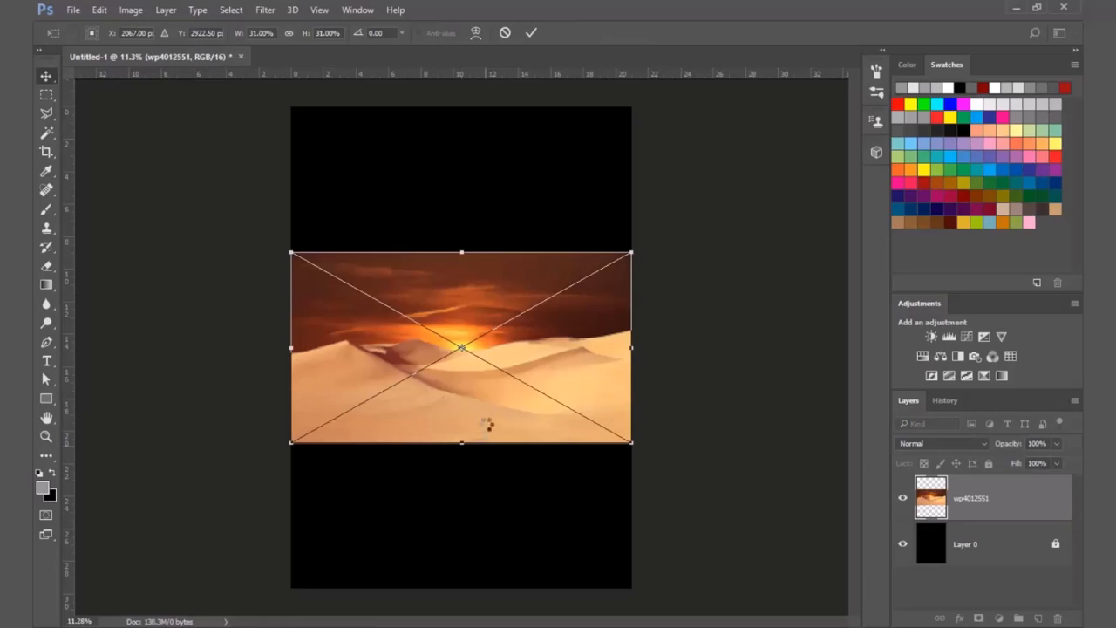
Step: Place the wp4012551 sunset photo and move it down to the poster's bottom half
key(Return)
drag(517, 410, 513, 542)
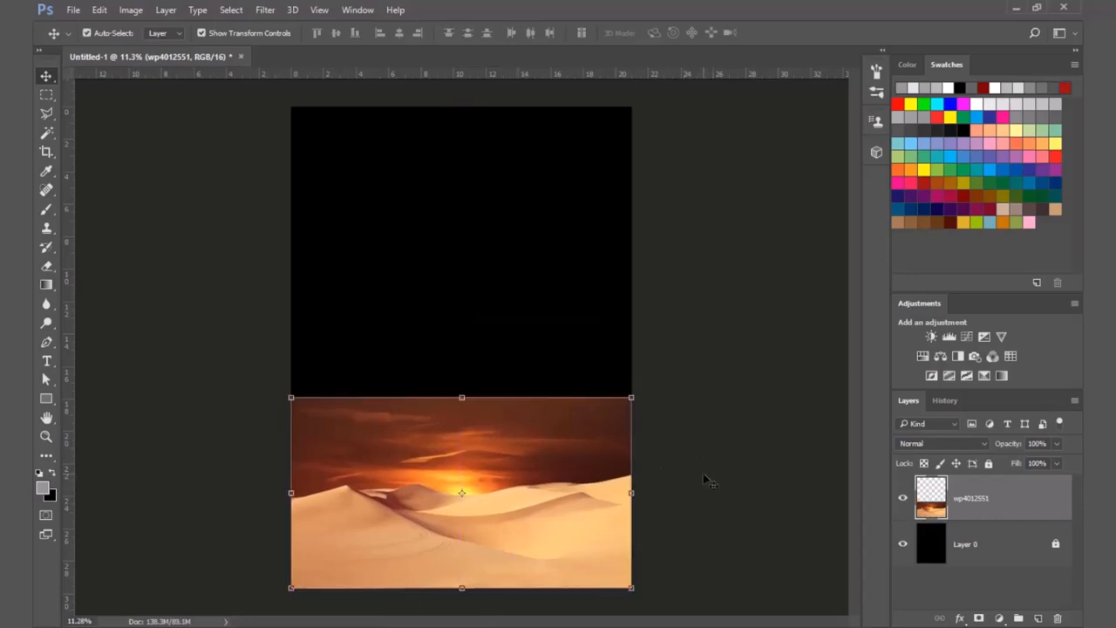
key(l)
scroll(706, 479, up, 3)
Step: Select all the sand dunes in the sunset photo with Magic Wand and Quick Selection
click(710, 460)
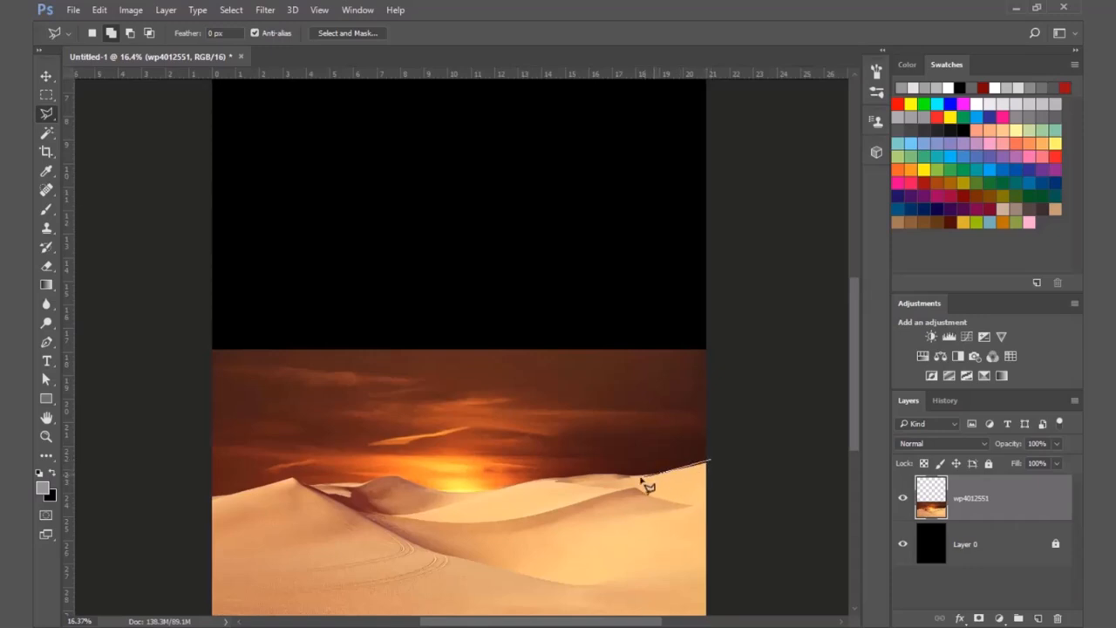
key(Escape)
key(w)
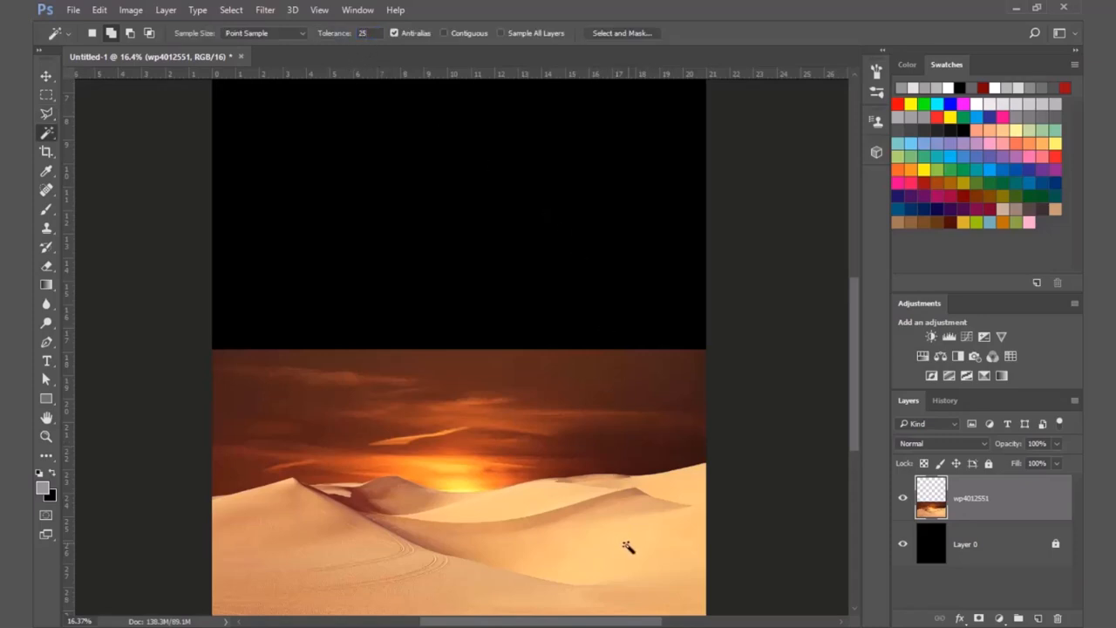
click(531, 532)
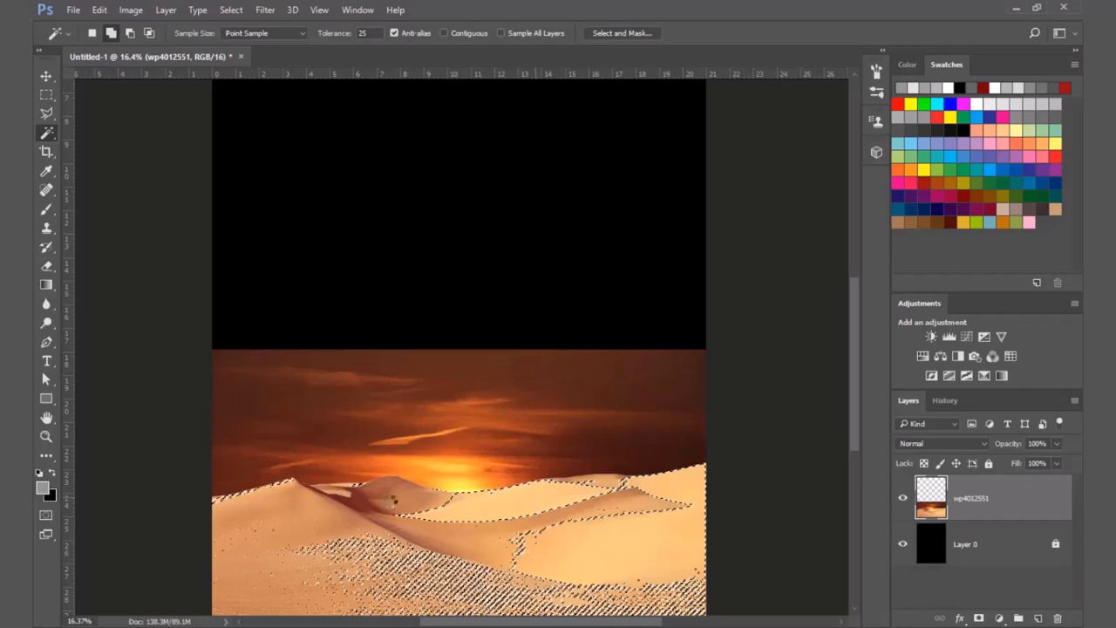
click(393, 502)
click(310, 528)
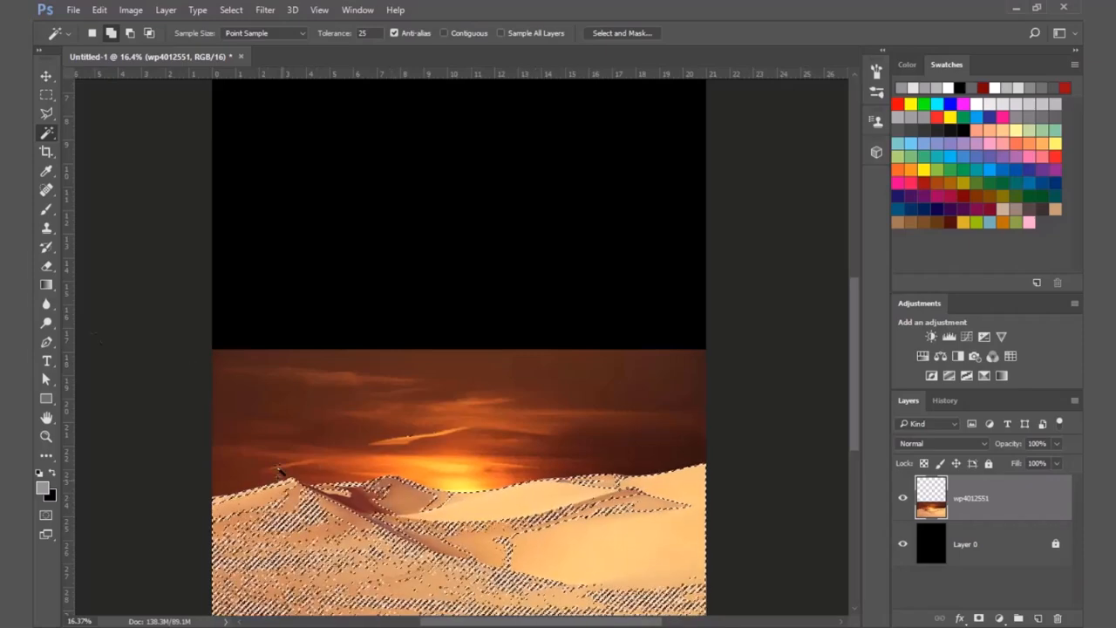
right_click(47, 133)
click(103, 132)
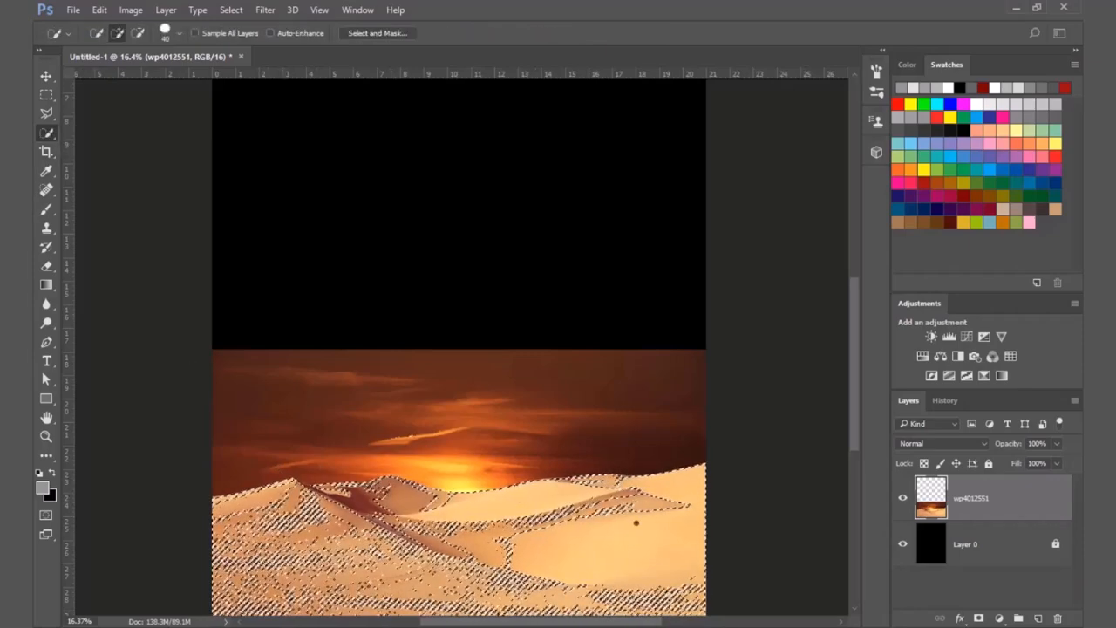
mouse_move(318, 560)
mouse_down()
mouse_move(376, 570)
mouse_move(357, 554)
mouse_move(389, 511)
mouse_up()
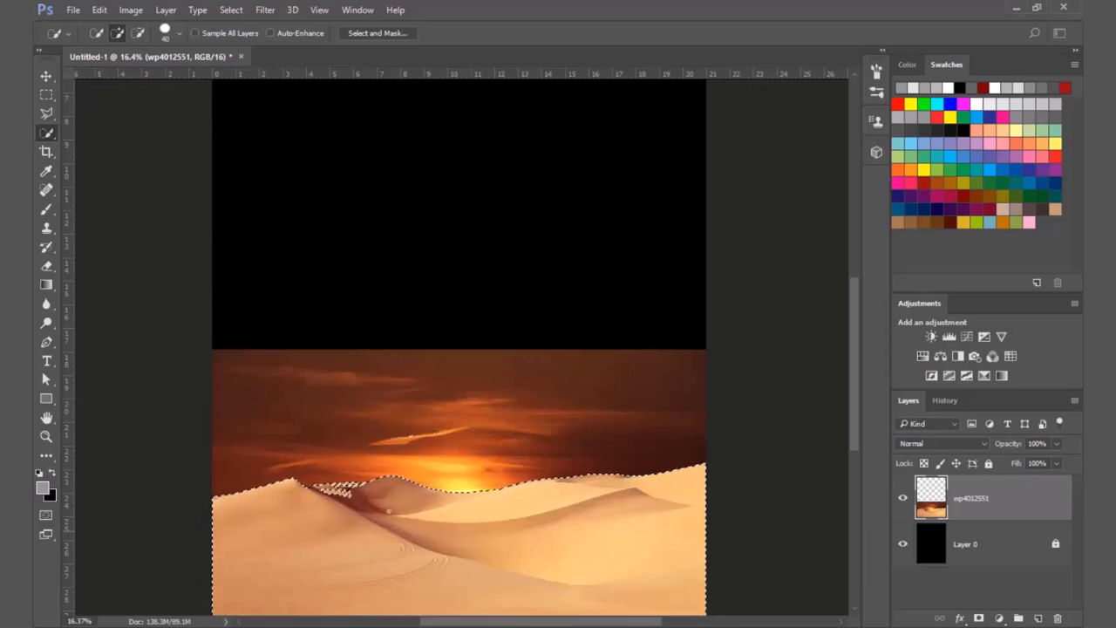
click(343, 495)
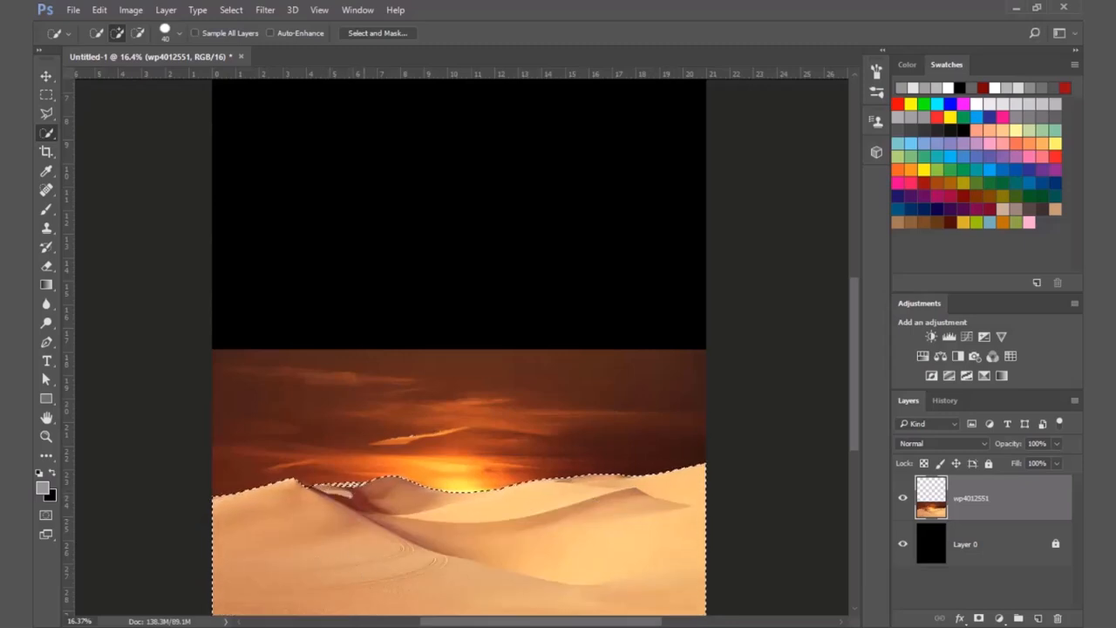
Step: Invert the selection and delete the sunset sky, leaving only the dunes
key(ctrl+minus)
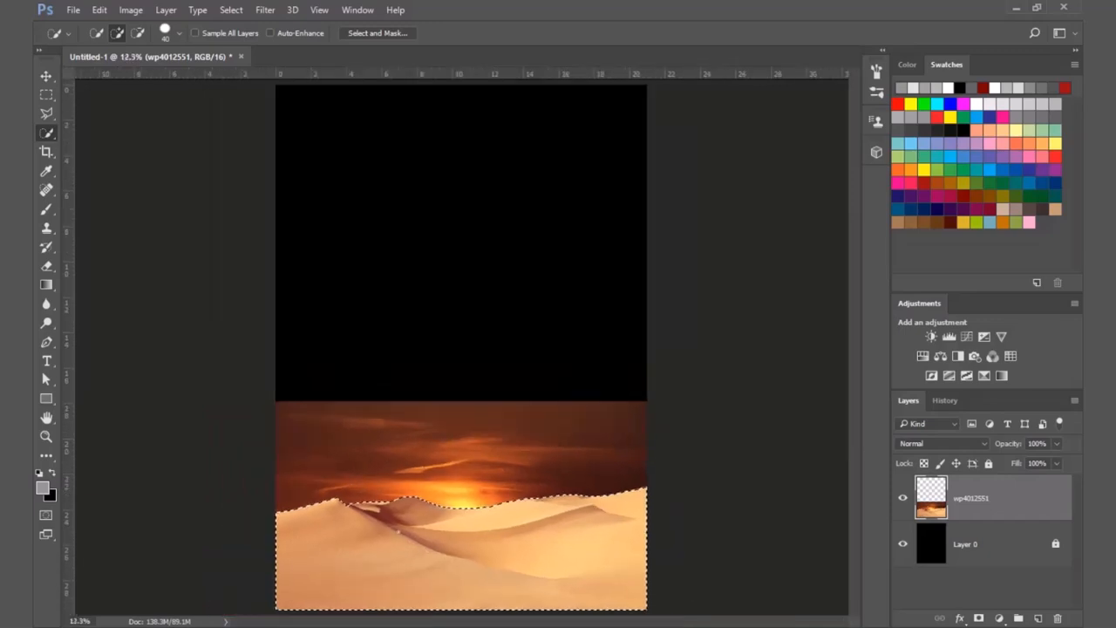
right_click(506, 598)
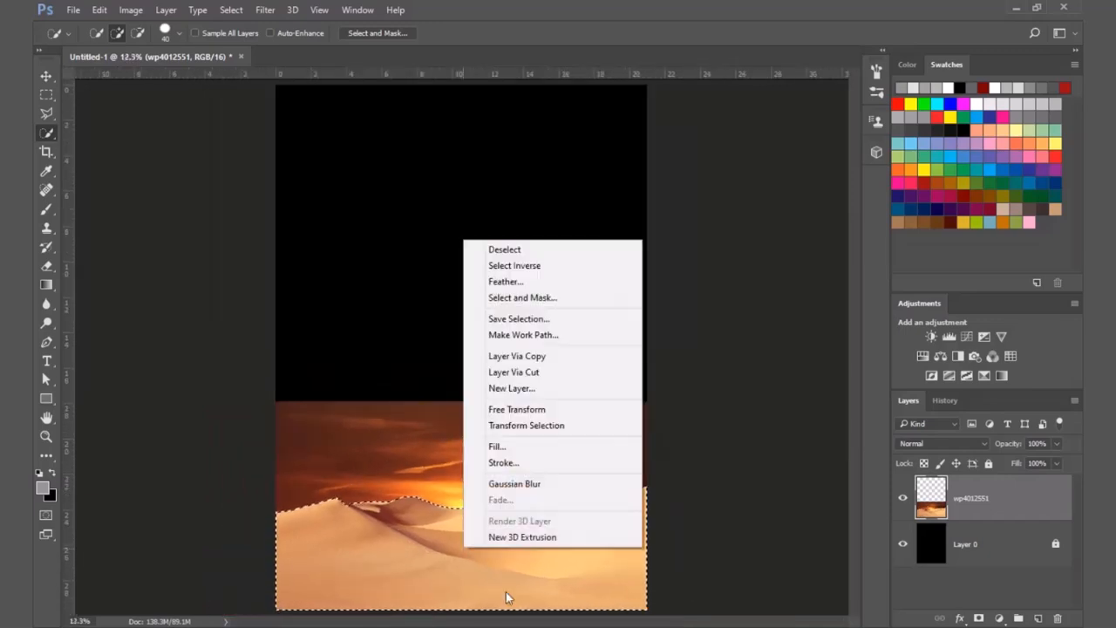
click(572, 266)
key(Delete)
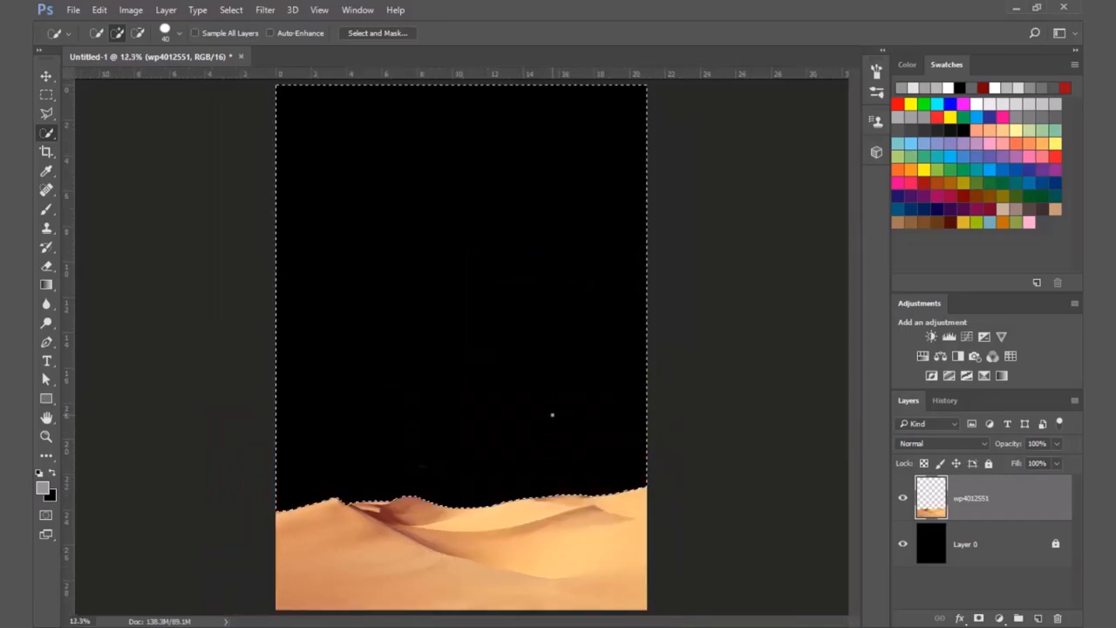
key(ctrl+d)
scroll(479, 515, up, 5)
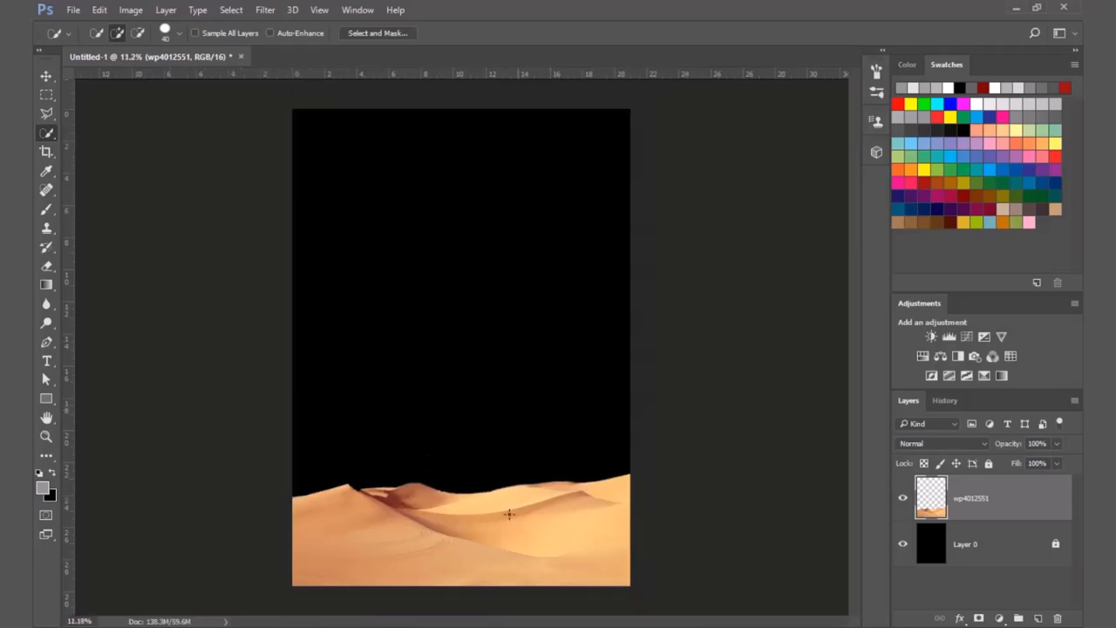
Step: Lasso the stray sky fragment left above the dunes to clean it up
key(l)
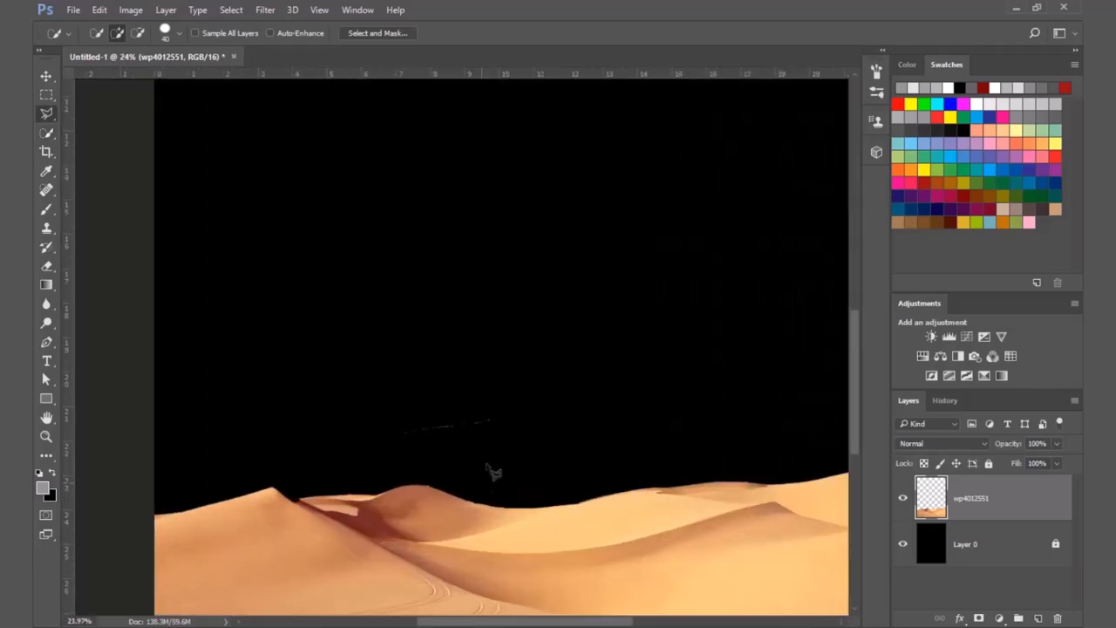
click(514, 425)
click(371, 441)
click(343, 403)
click(480, 367)
double_click(541, 370)
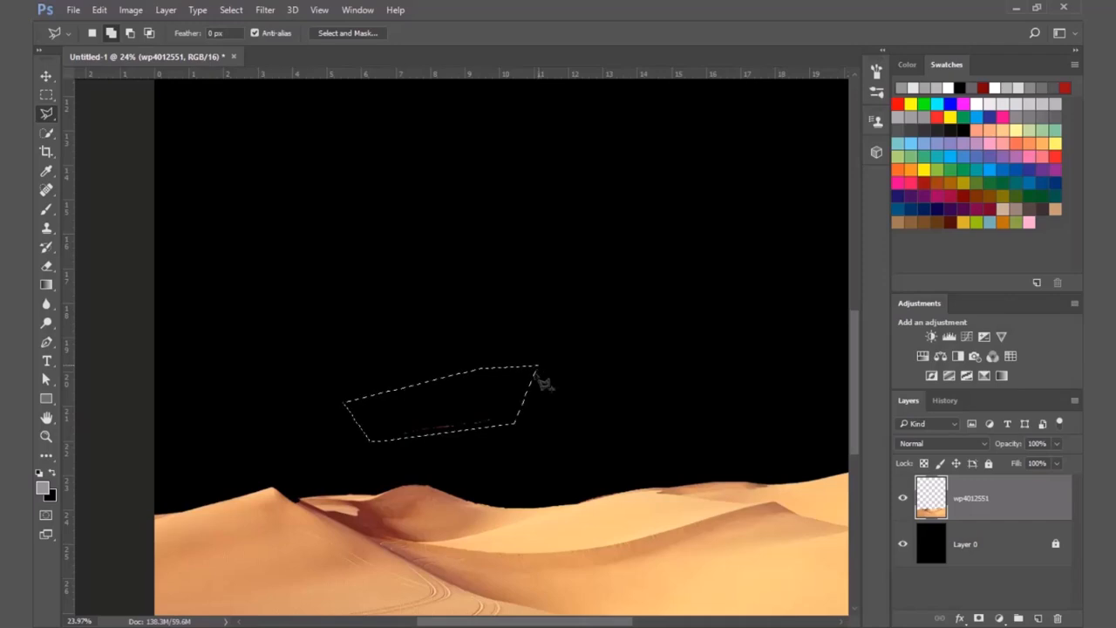
key(ctrl+d)
scroll(466, 378, down, 3)
scroll(472, 412, down, 2)
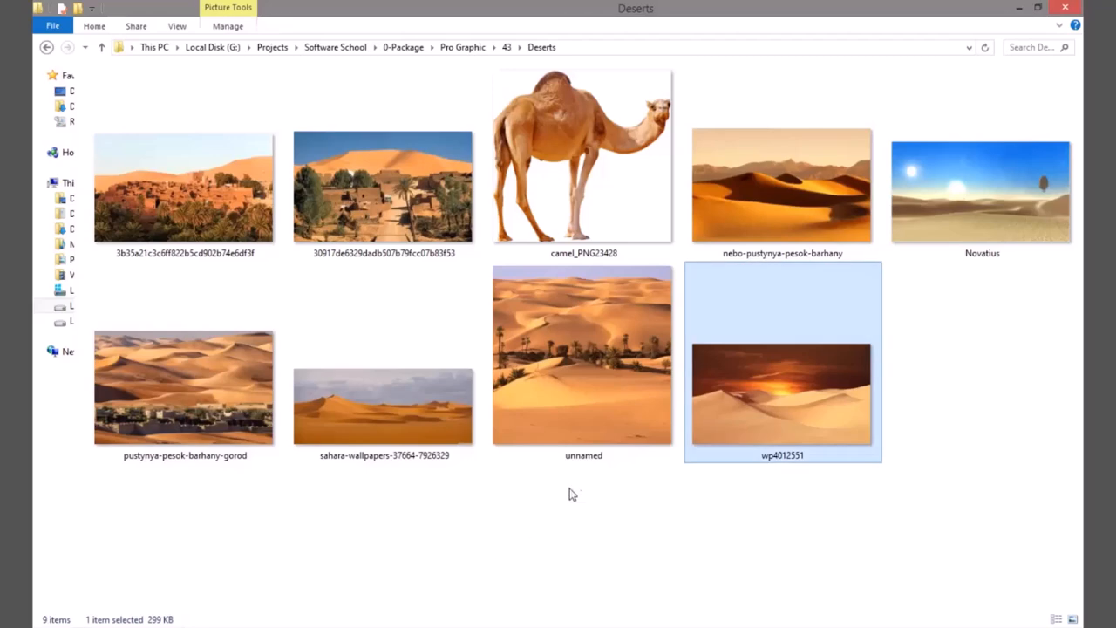
Step: Place the camel_PNG23428 image, shrink it and set it on the left dune
drag(582, 175, 429, 481)
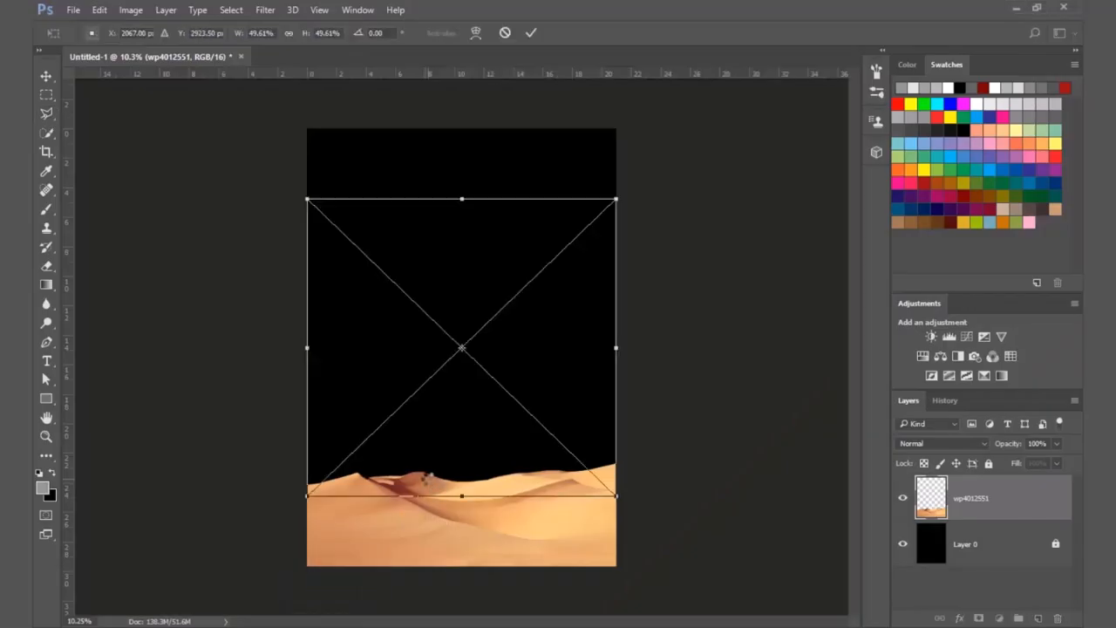
key(Return)
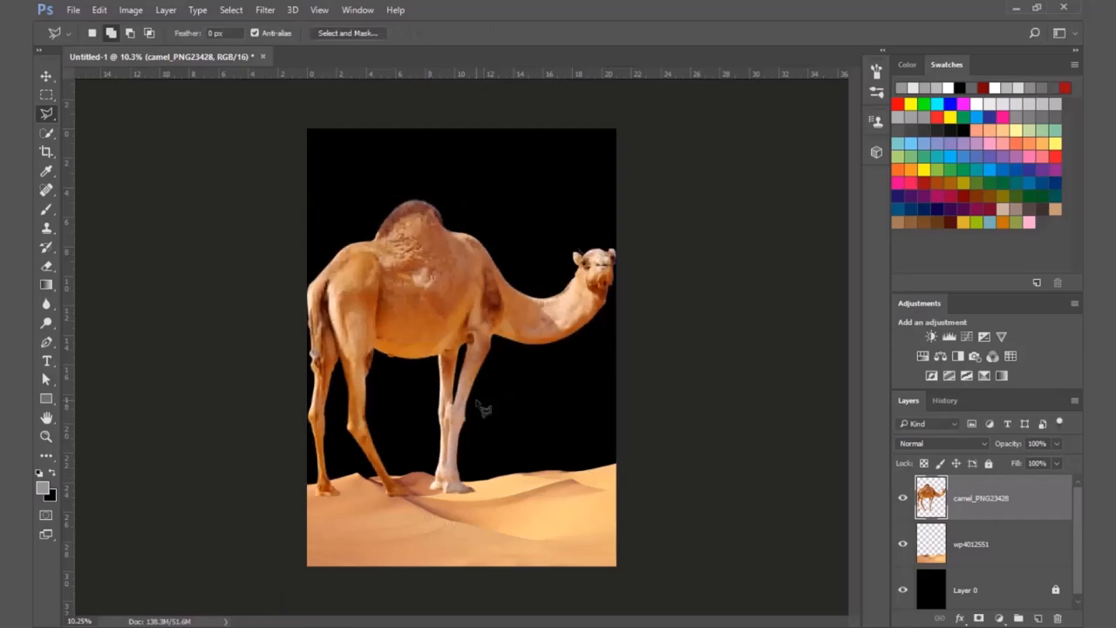
drag(616, 198, 394, 456)
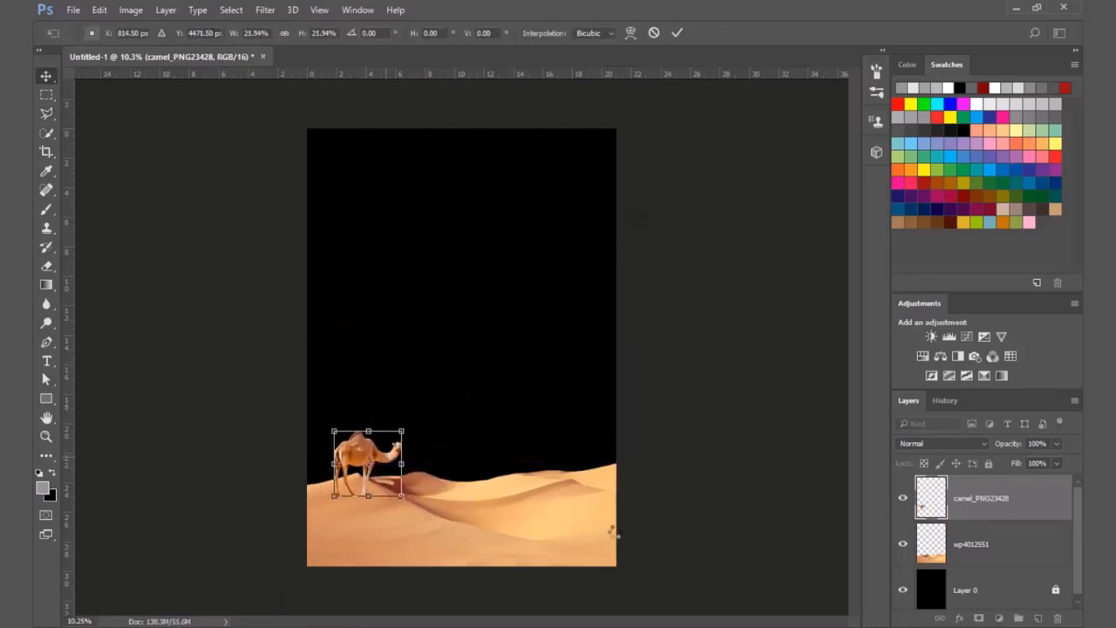
key(Return)
click(628, 536)
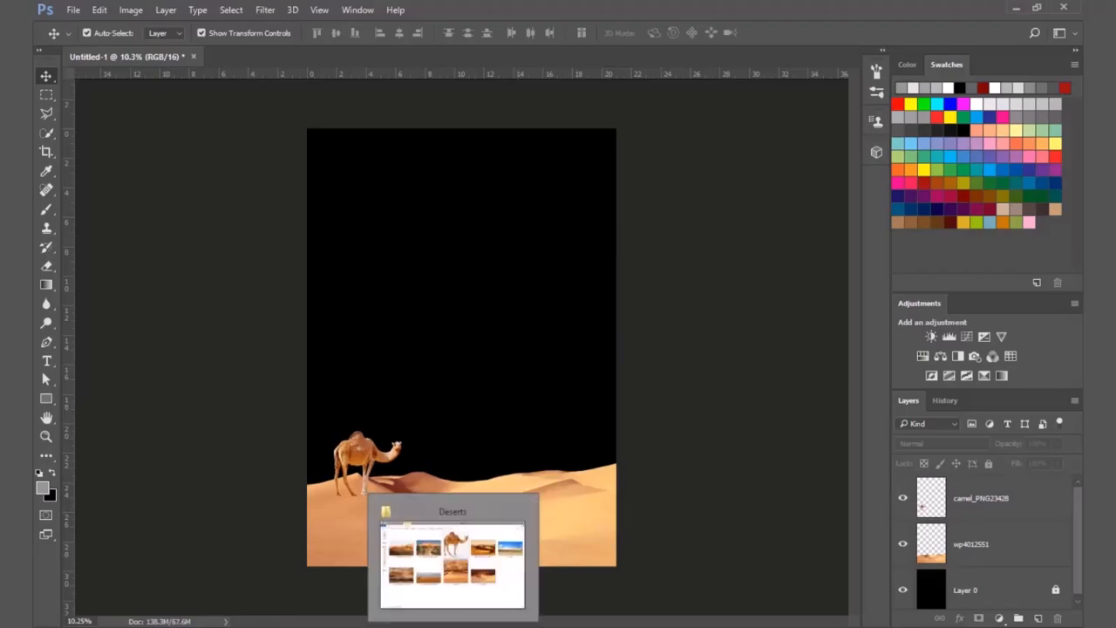
click(453, 627)
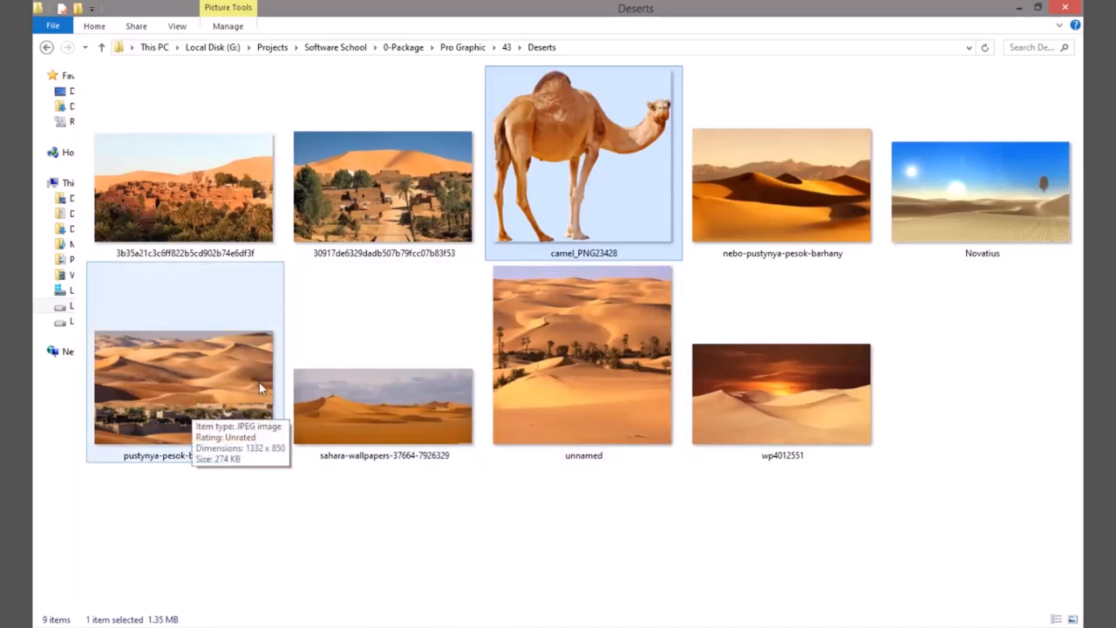
Step: Drag the pustynya-pesok-barhany-gorod photo from the Deserts folder onto the Photoshop poster
drag(208, 384, 435, 517)
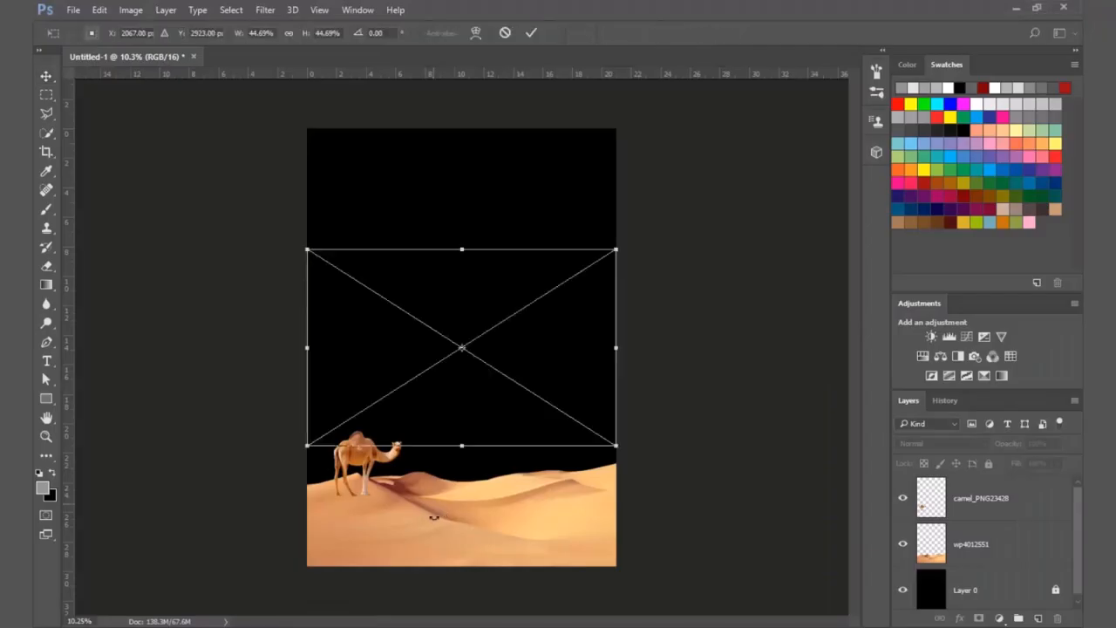
Step: Move the pustynya dune layer above Layer 0 and down, deleting its top strip
drag(1002, 607, 1018, 519)
drag(510, 385, 515, 515)
key(ctrl)
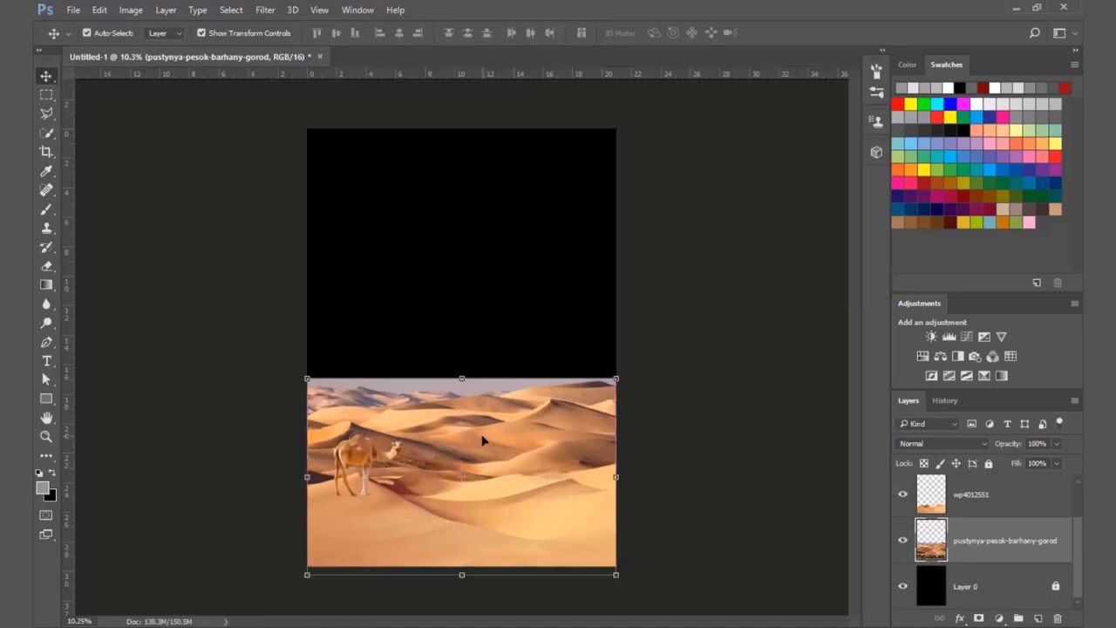
key(w)
mouse_move(485, 384)
mouse_down()
mouse_move(323, 383)
mouse_move(419, 380)
mouse_move(366, 384)
mouse_up()
key(Delete)
key(ctrl+d)
Step: Squash the dune photo's height and align it along the guides at the poster's bottom
key(v)
drag(461, 378, 463, 431)
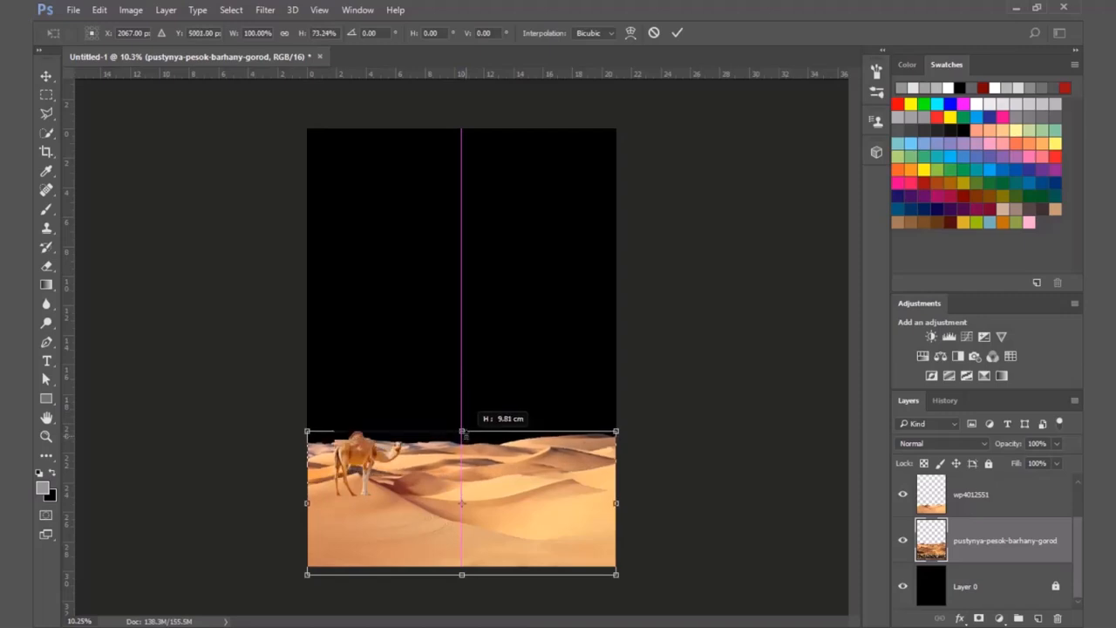
drag(450, 572, 462, 529)
key(ctrl+z)
key(Return)
drag(493, 479, 461, 430)
key(ctrl+t)
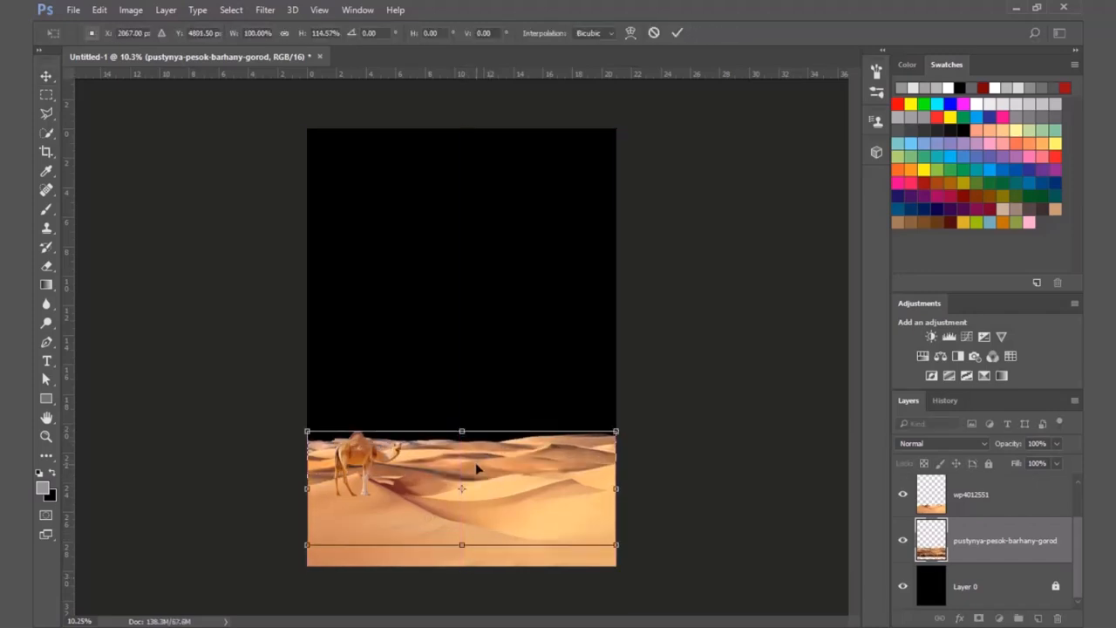
key(Return)
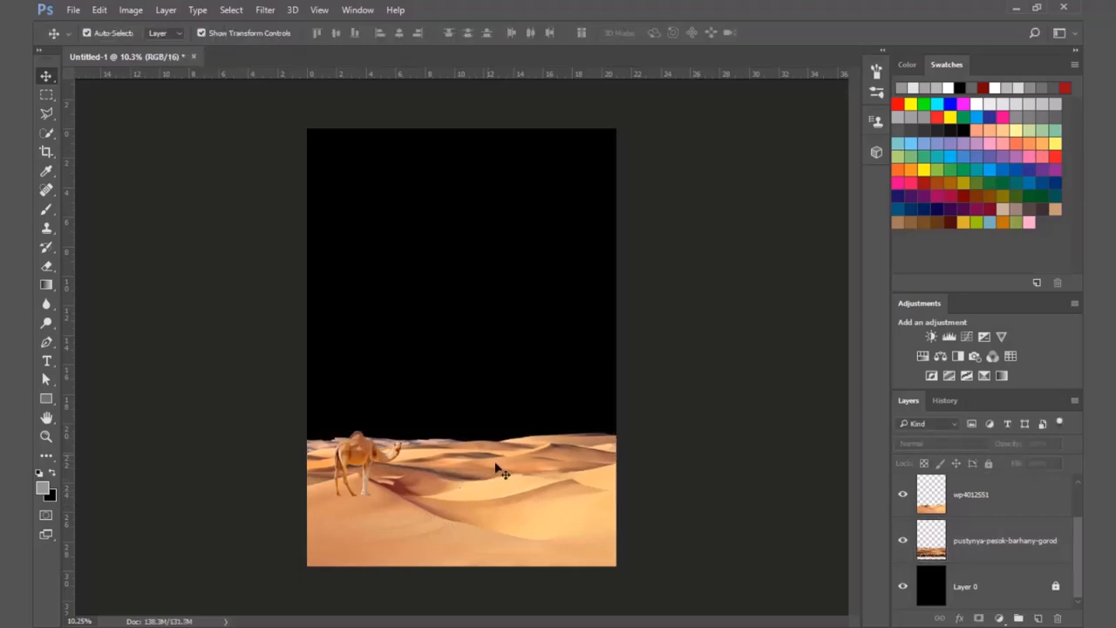
click(453, 626)
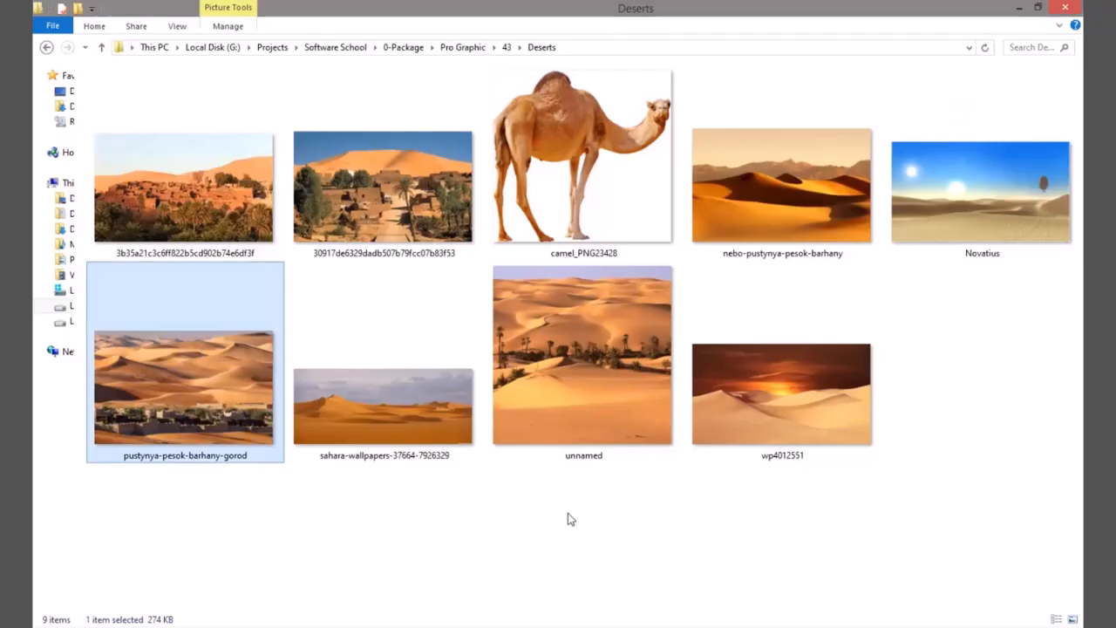
Step: From the 43 > sky folder, drag A0005332_LARGE onto the poster
click(506, 48)
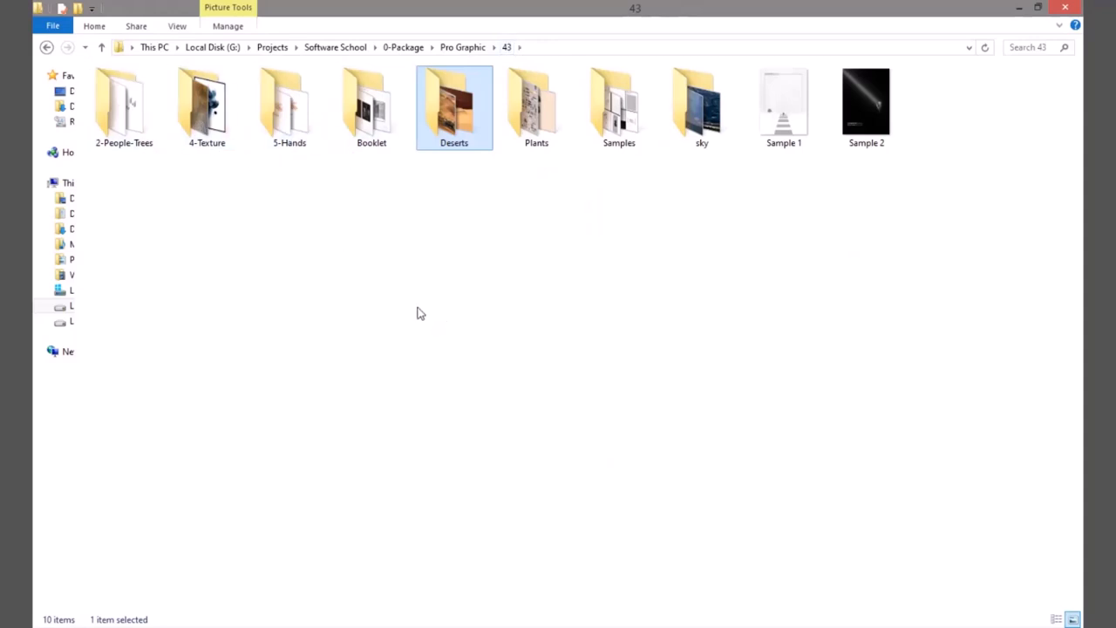
double_click(675, 135)
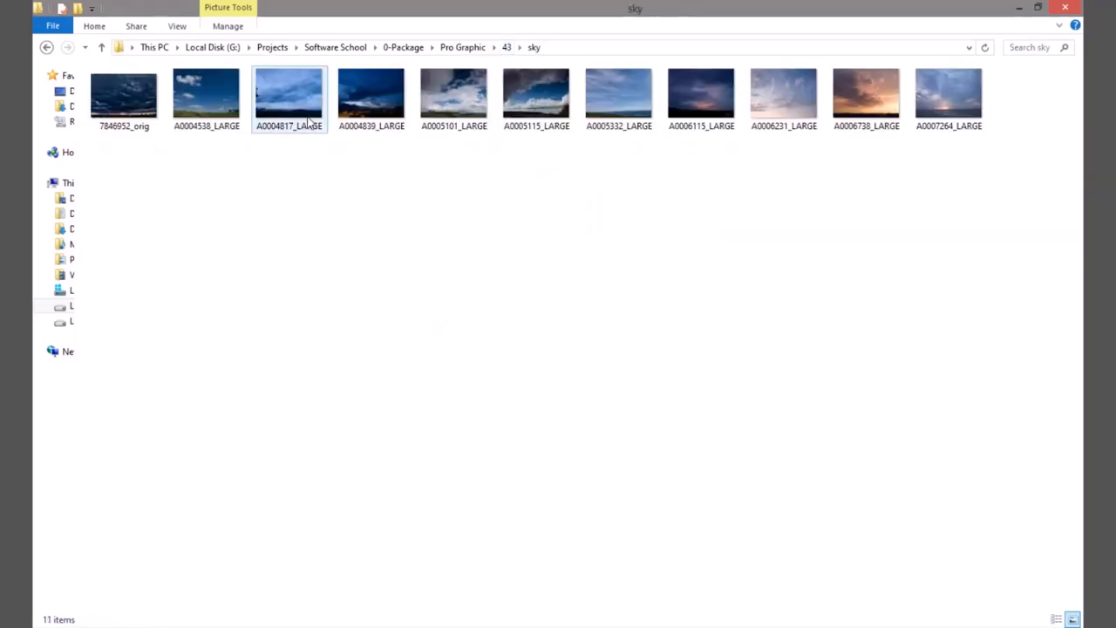
drag(621, 100, 479, 378)
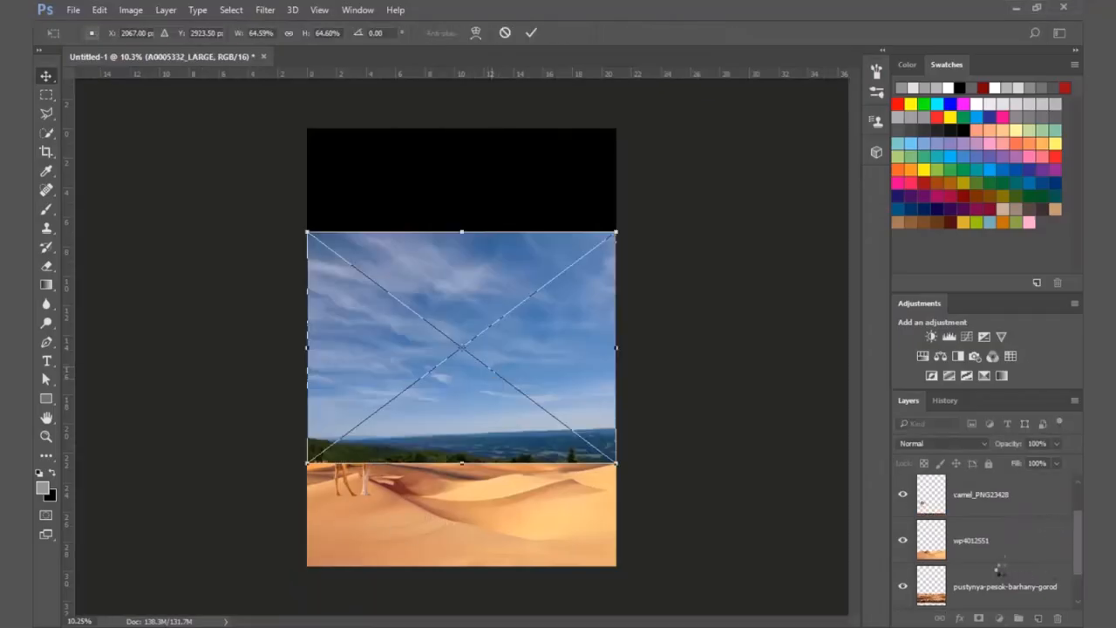
Step: Place the A0005332_LARGE sky beneath the dune layer, stretched from the top edge down behind the dunes
key(Return)
drag(1012, 622, 1017, 560)
drag(461, 231, 461, 129)
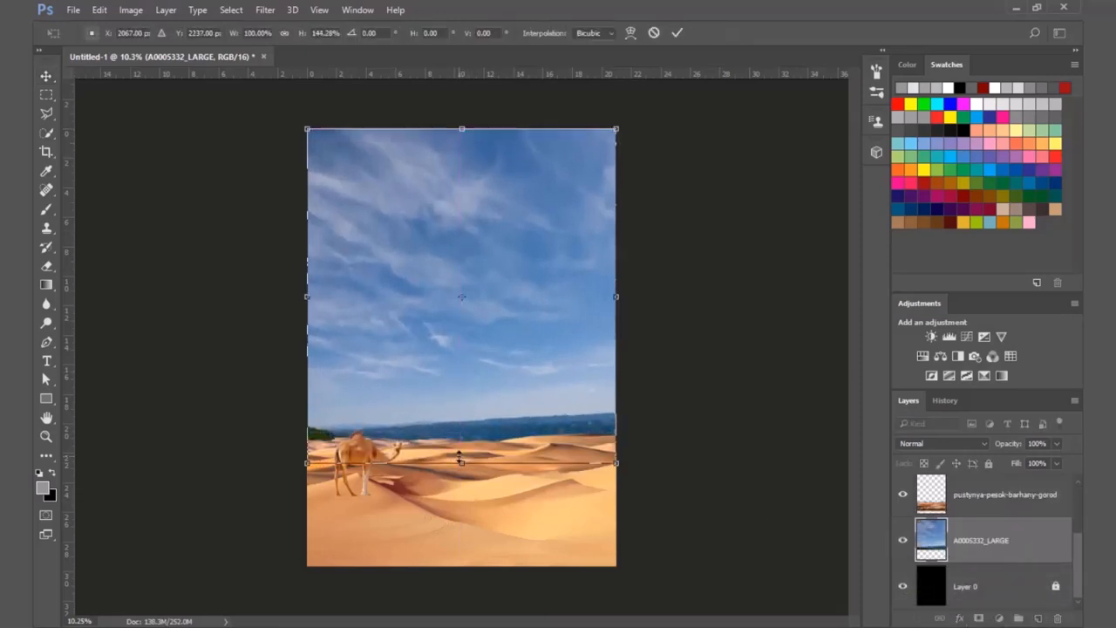
drag(459, 461, 457, 506)
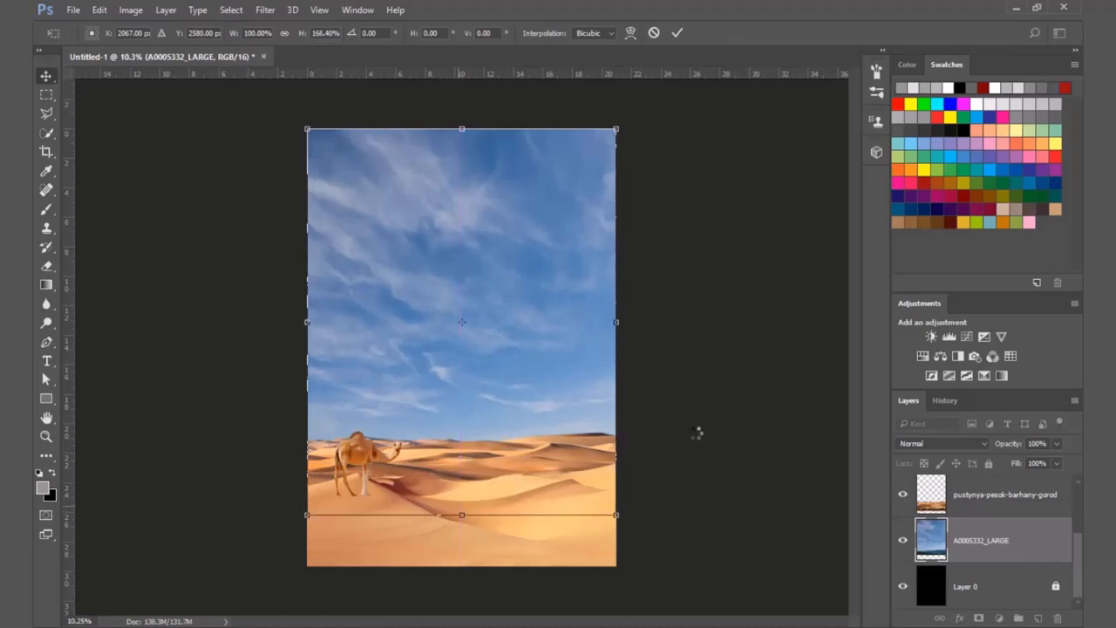
key(Return)
Step: Clip a Hue/Saturation layer to the sky with Saturation -100 and Lightness -80
click(999, 618)
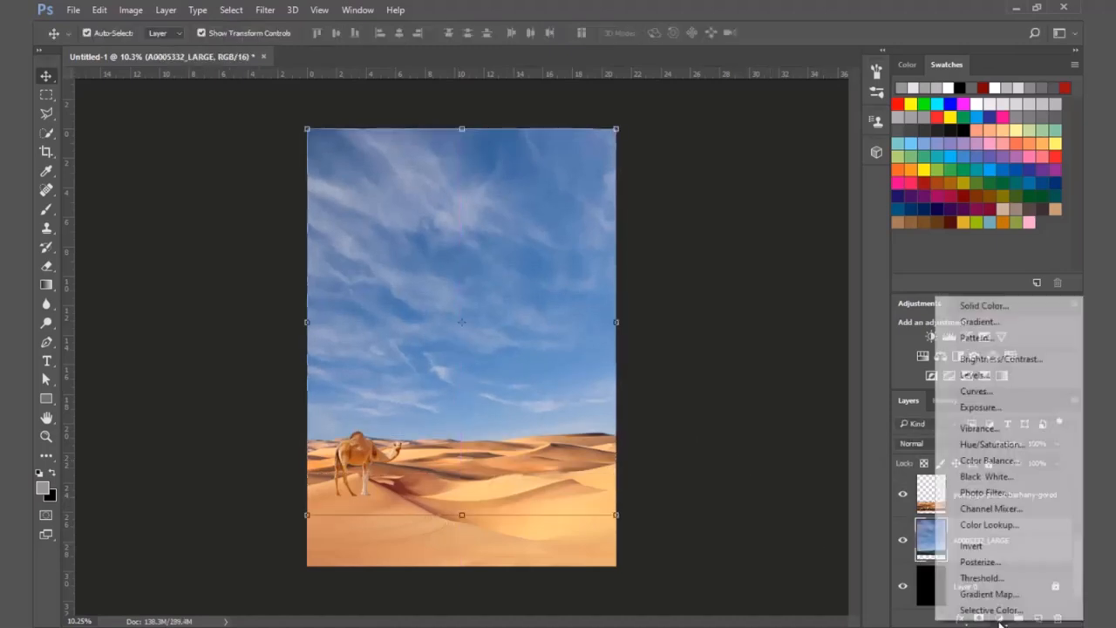
click(1003, 445)
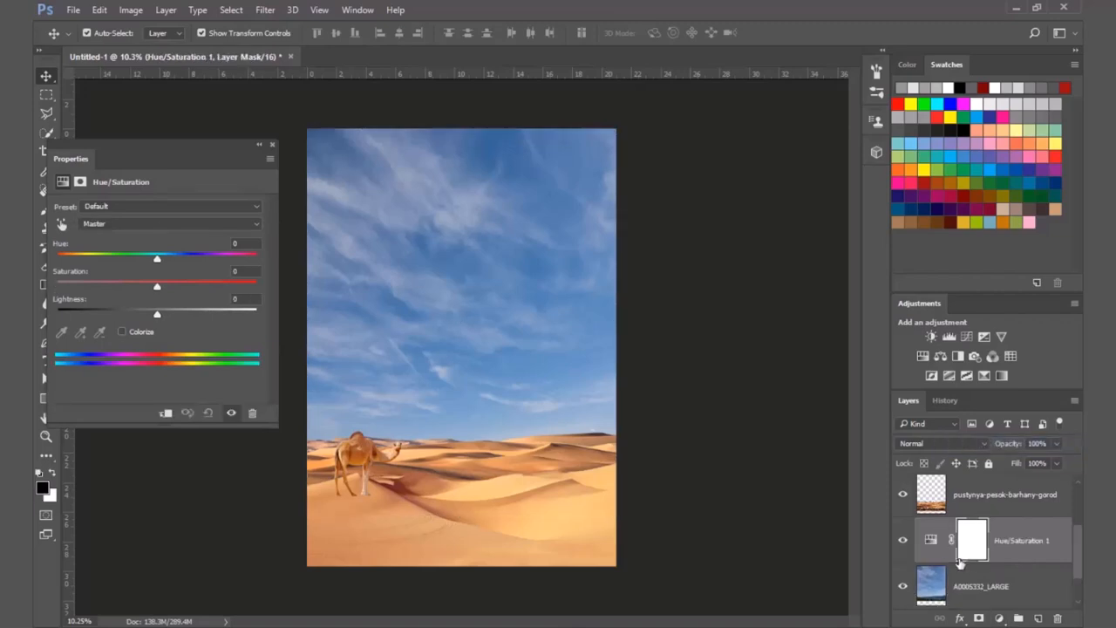
alt+click(944, 564)
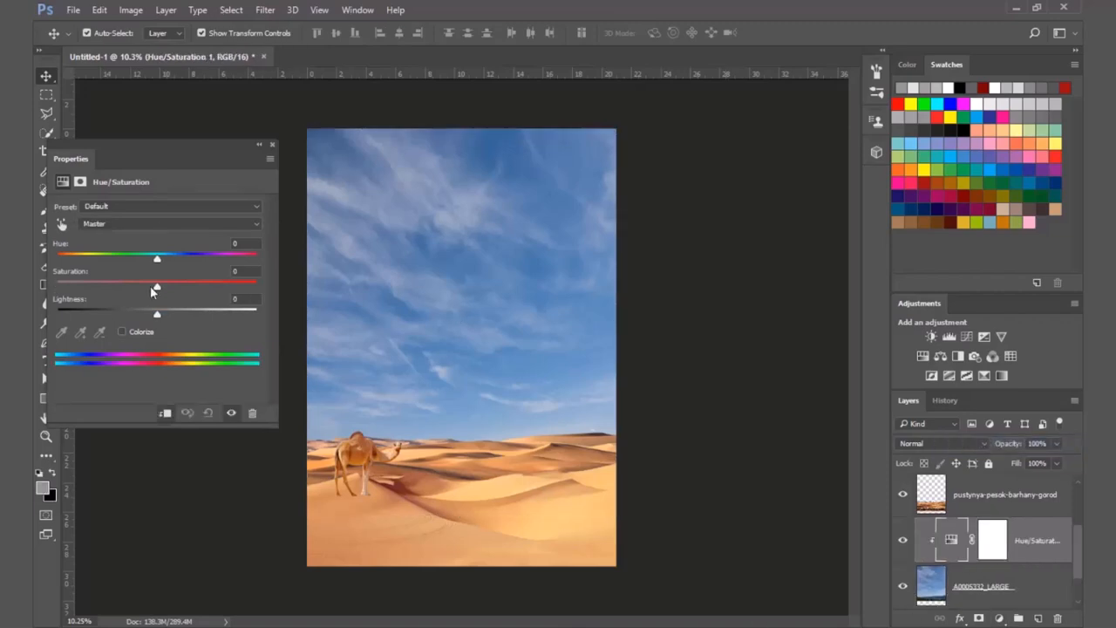
drag(148, 287, 54, 288)
drag(157, 318, 76, 321)
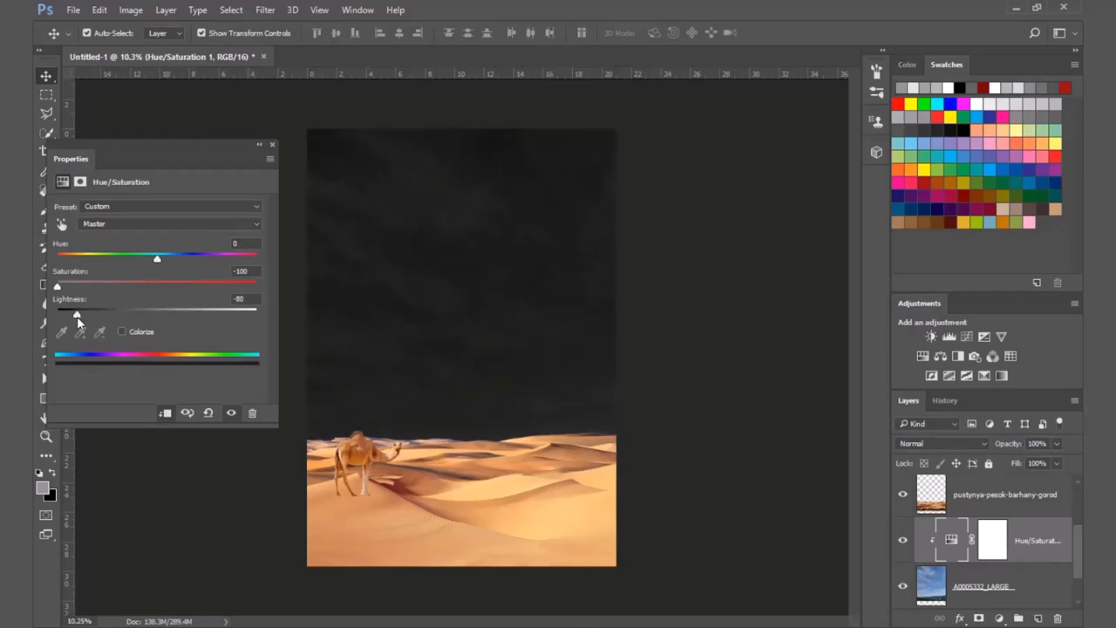
click(743, 329)
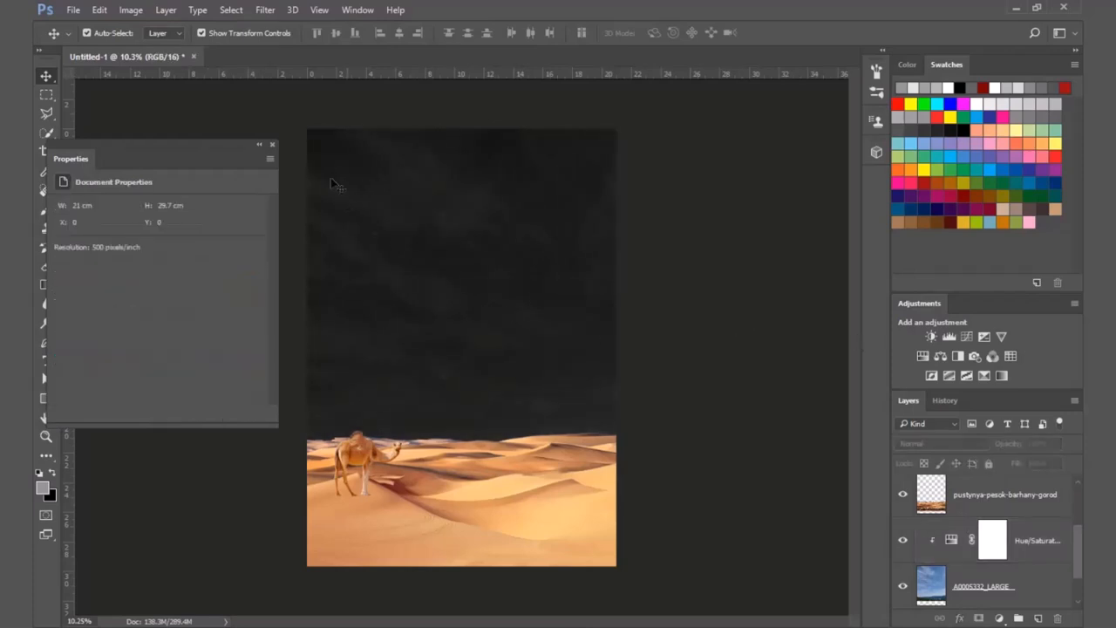
click(272, 145)
click(1024, 558)
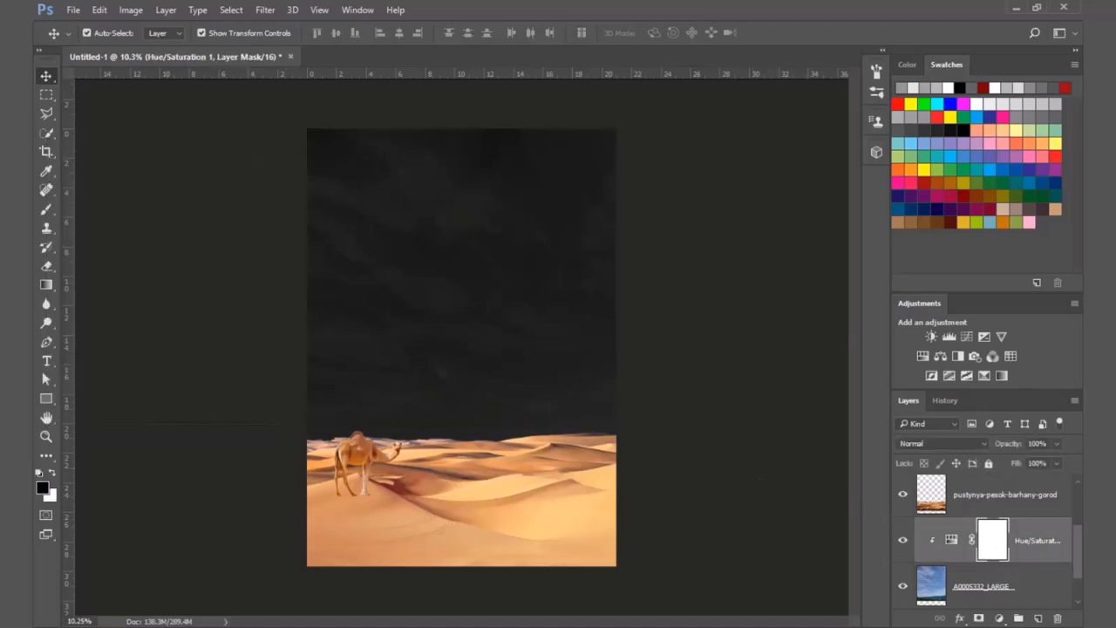
click(998, 618)
Step: Clip a Brightness/Contrast layer to the sky at Brightness -48 and Contrast 5
click(1008, 359)
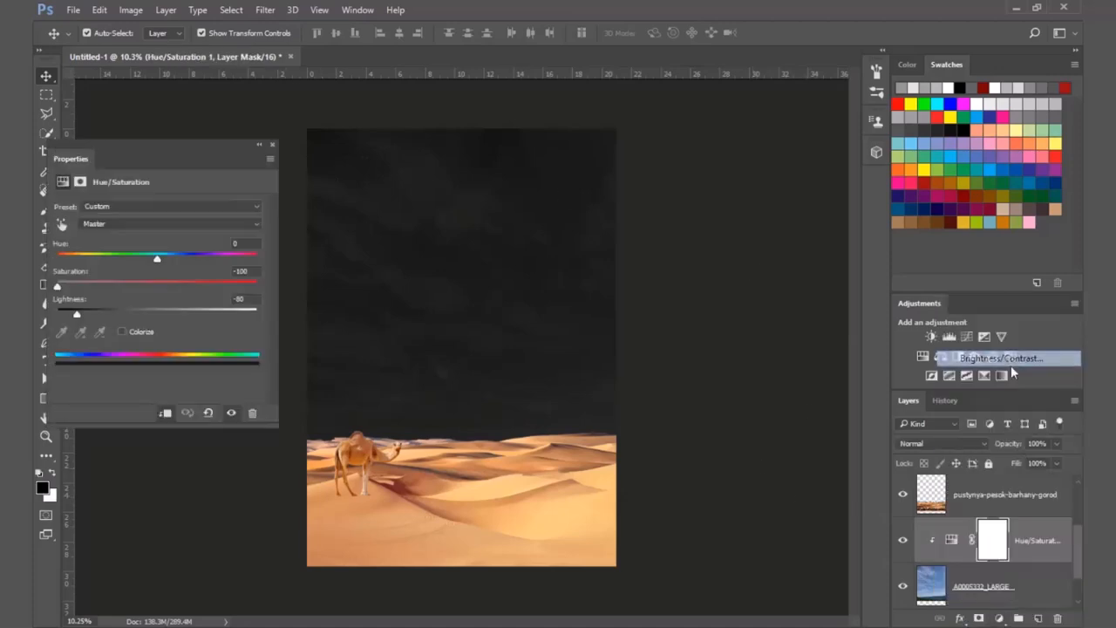
alt+click(948, 559)
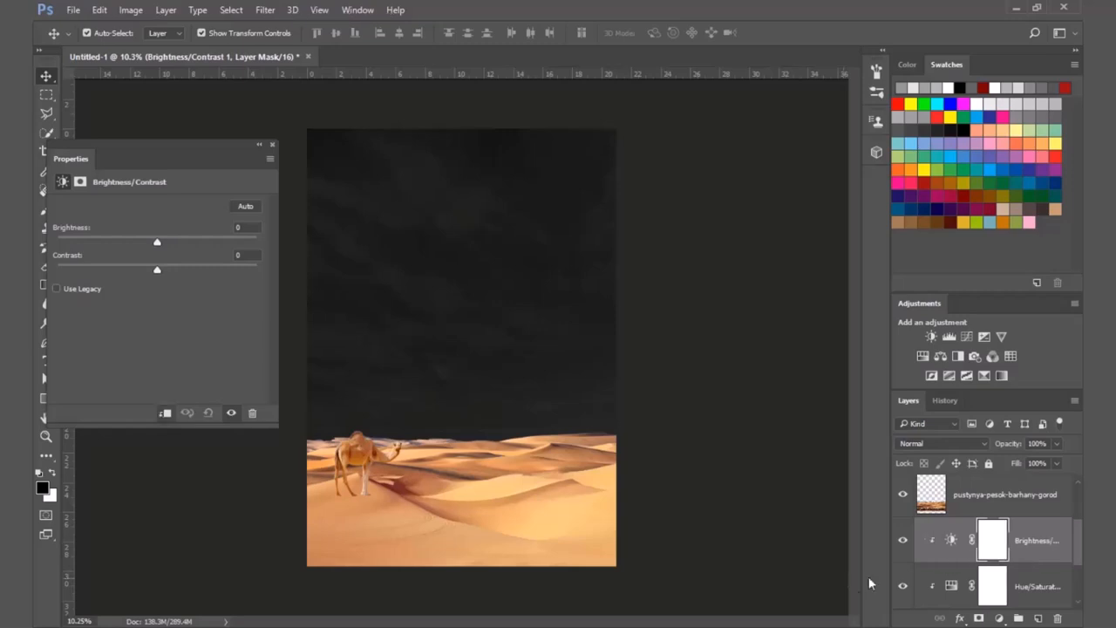
click(962, 539)
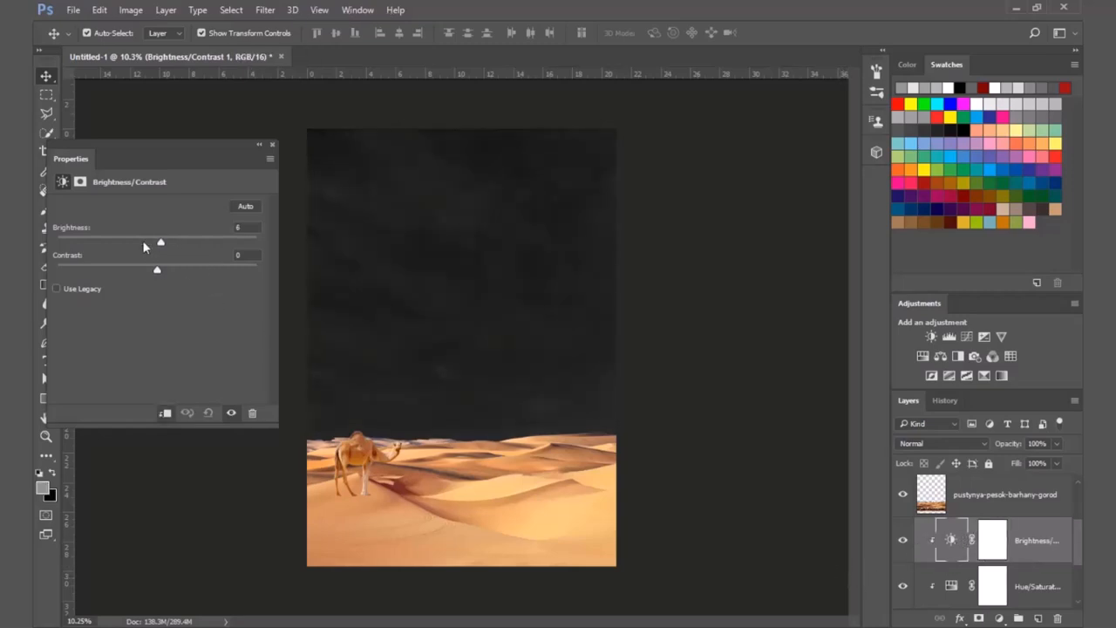
drag(151, 242, 111, 241)
mouse_move(177, 280)
mouse_down()
mouse_move(134, 280)
mouse_move(204, 281)
mouse_move(164, 285)
mouse_up()
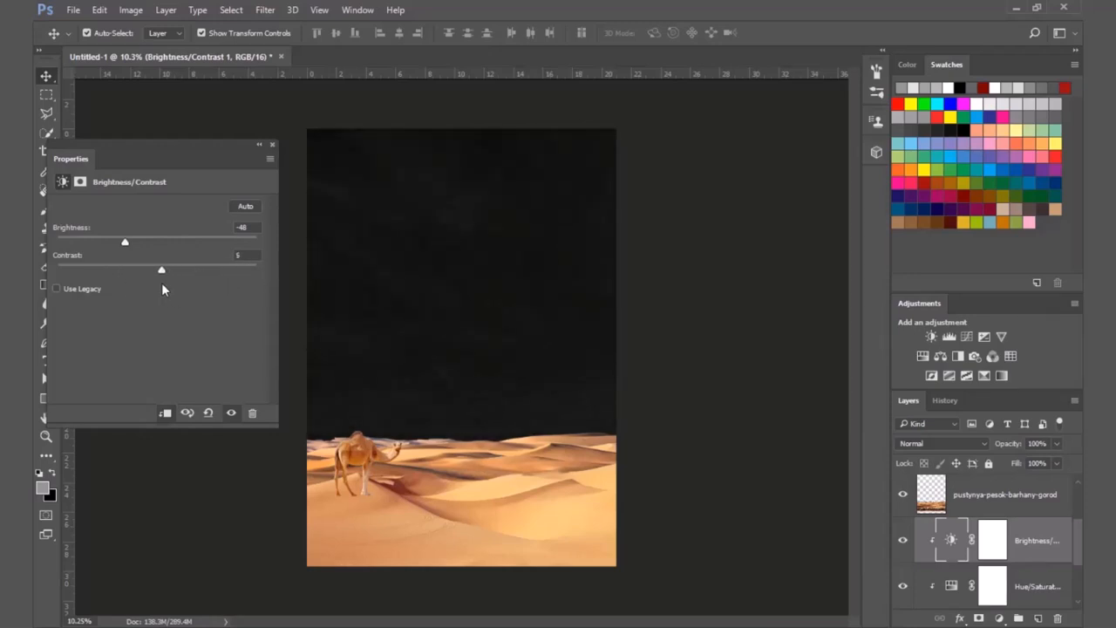
click(272, 145)
click(543, 530)
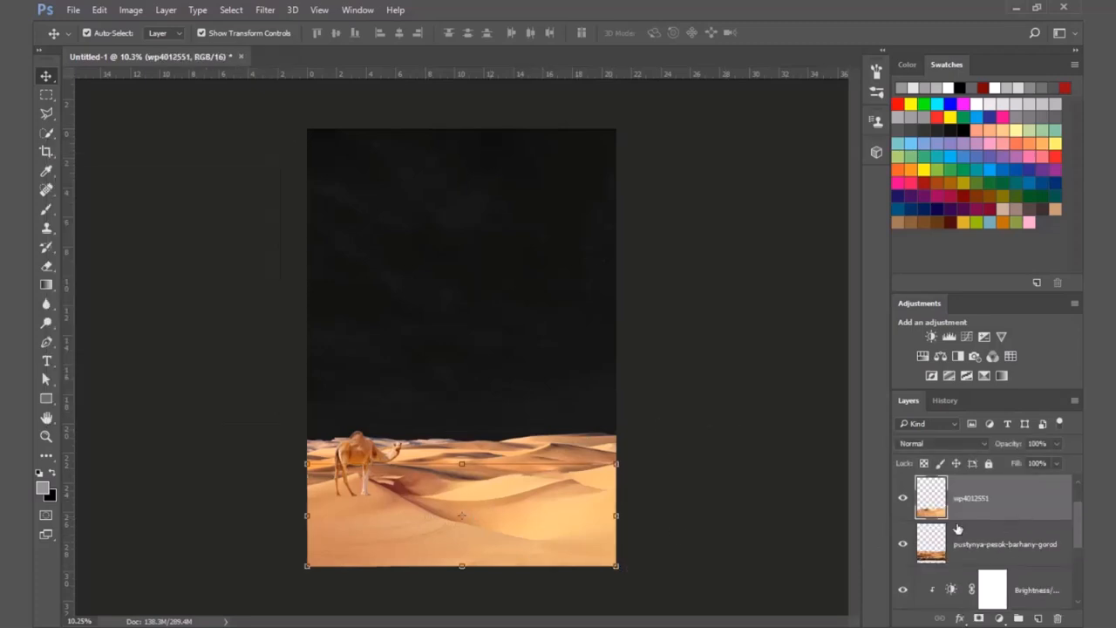
Step: Select only the wp4012551 dune layer and make it visible again
shift+click(1000, 550)
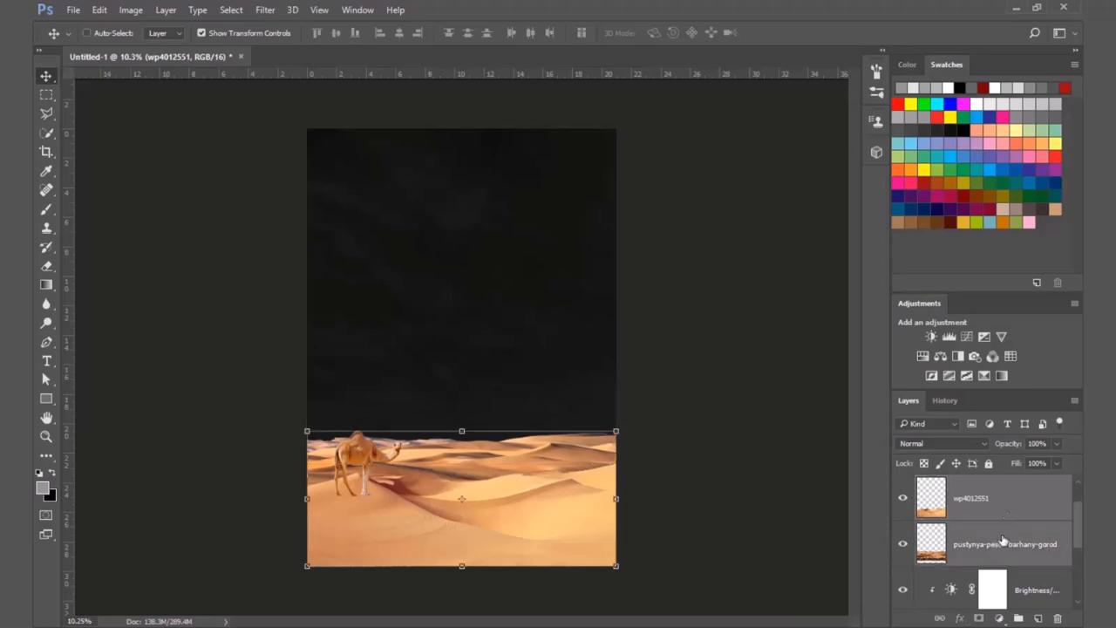
click(792, 502)
click(1006, 493)
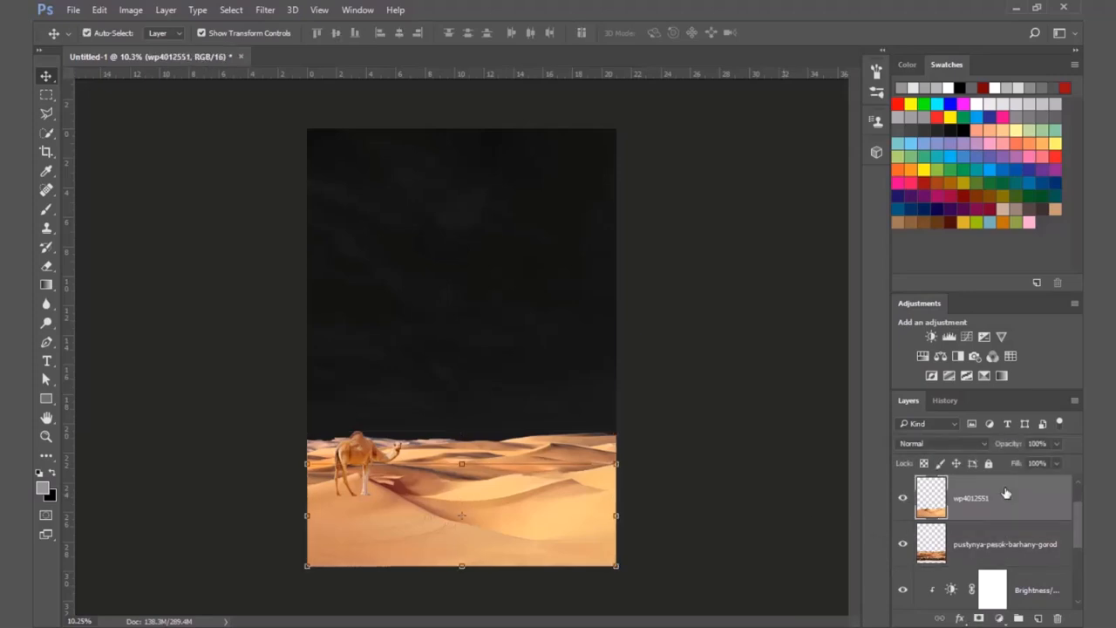
scroll(989, 537, up, 1)
click(903, 546)
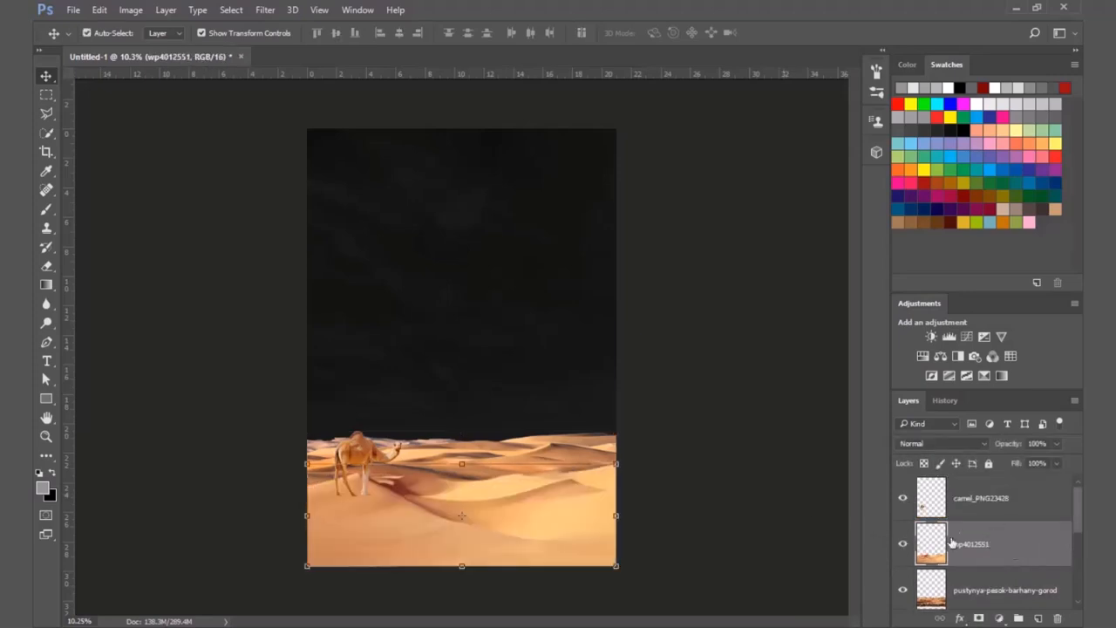
Step: Add a Hue/Saturation adjustment that fully desaturates and darkens the wp4012551 dunes
click(999, 618)
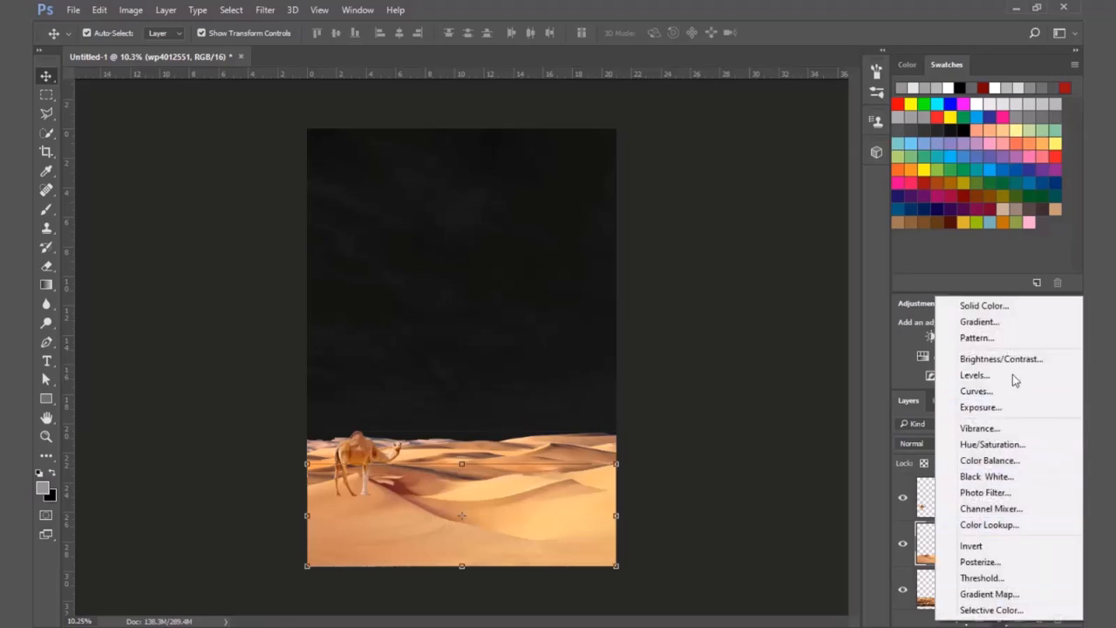
click(972, 443)
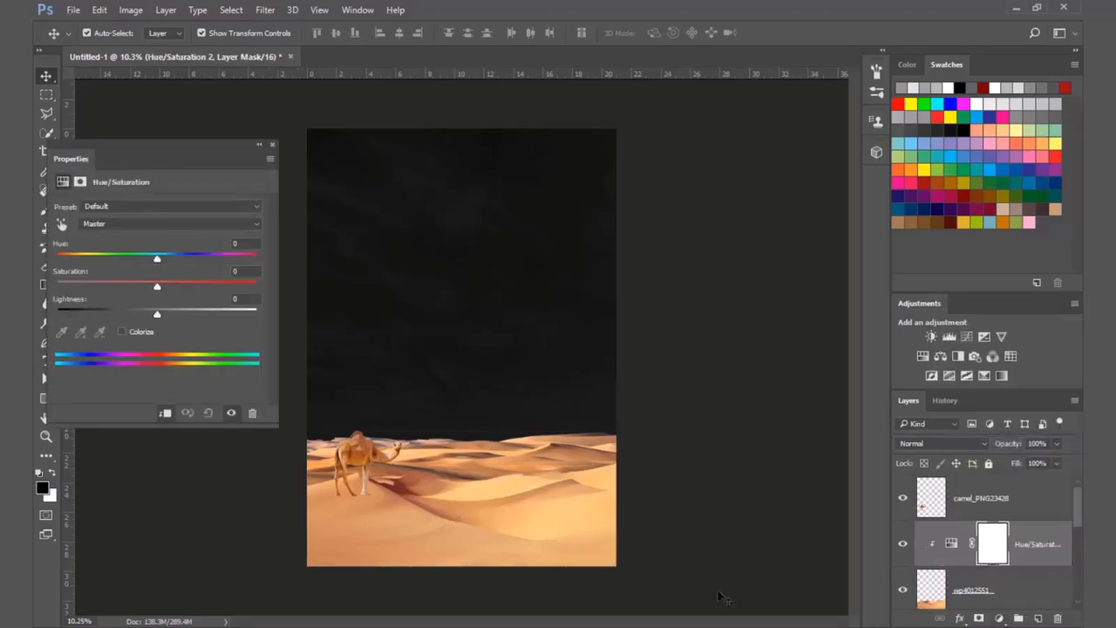
drag(153, 285, 62, 292)
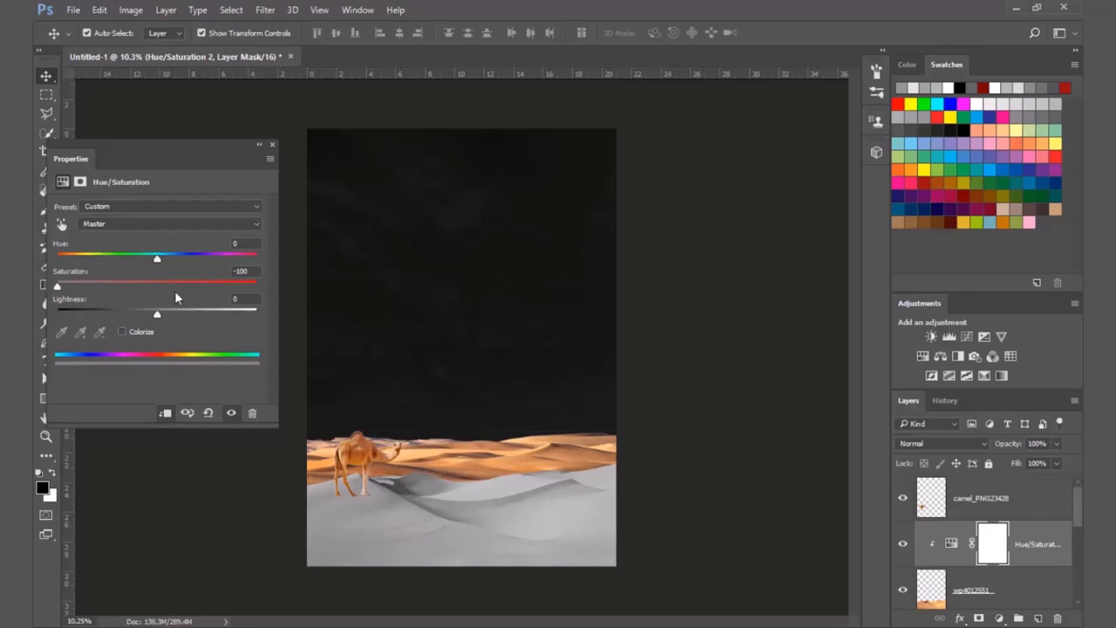
drag(157, 319, 107, 317)
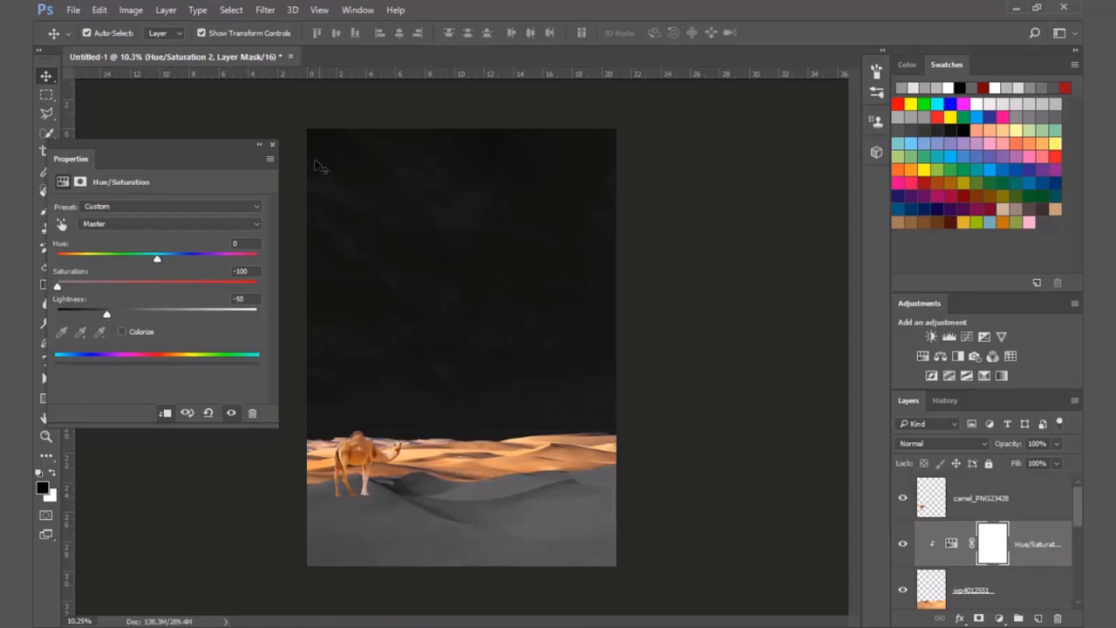
click(272, 145)
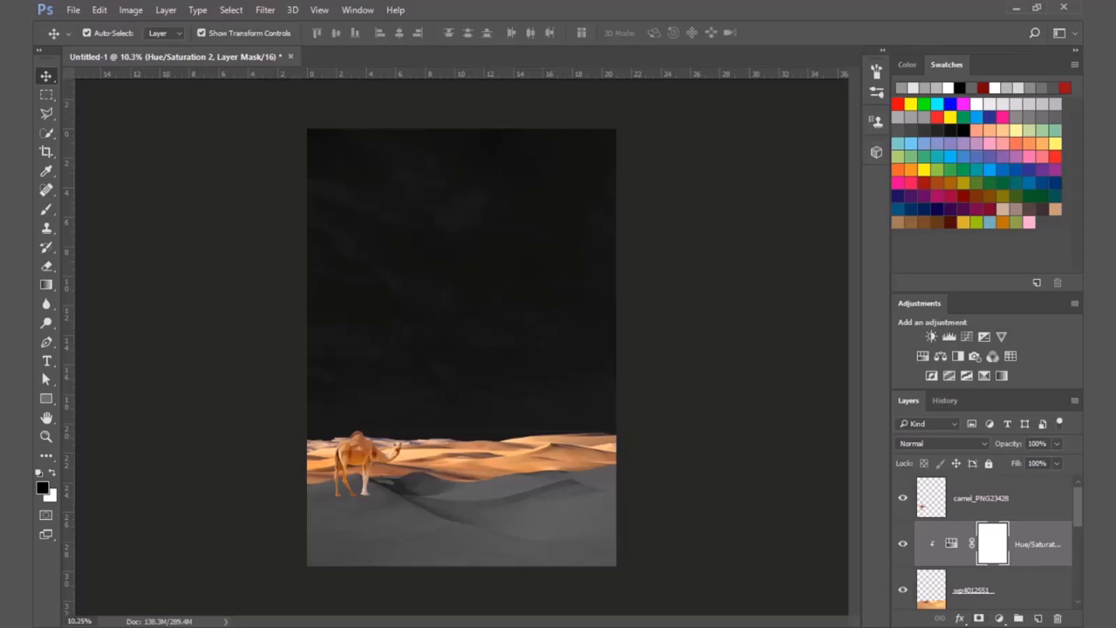
Step: Clip a Brightness/Contrast layer to the dunes at Contrast 52 and Brightness -35
click(1000, 618)
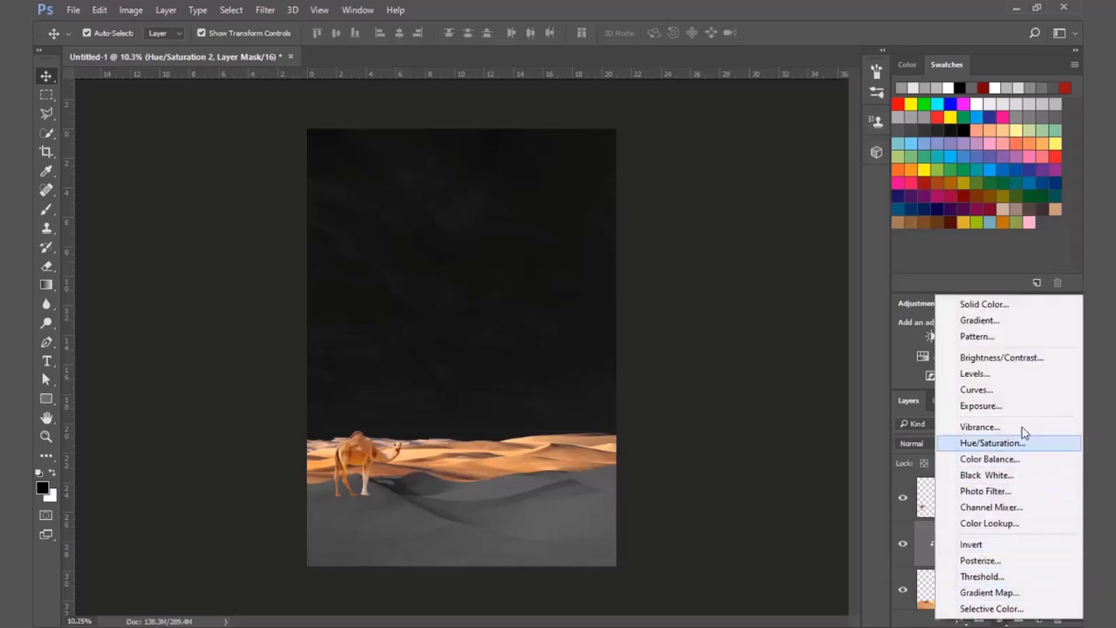
click(1018, 359)
alt+click(938, 560)
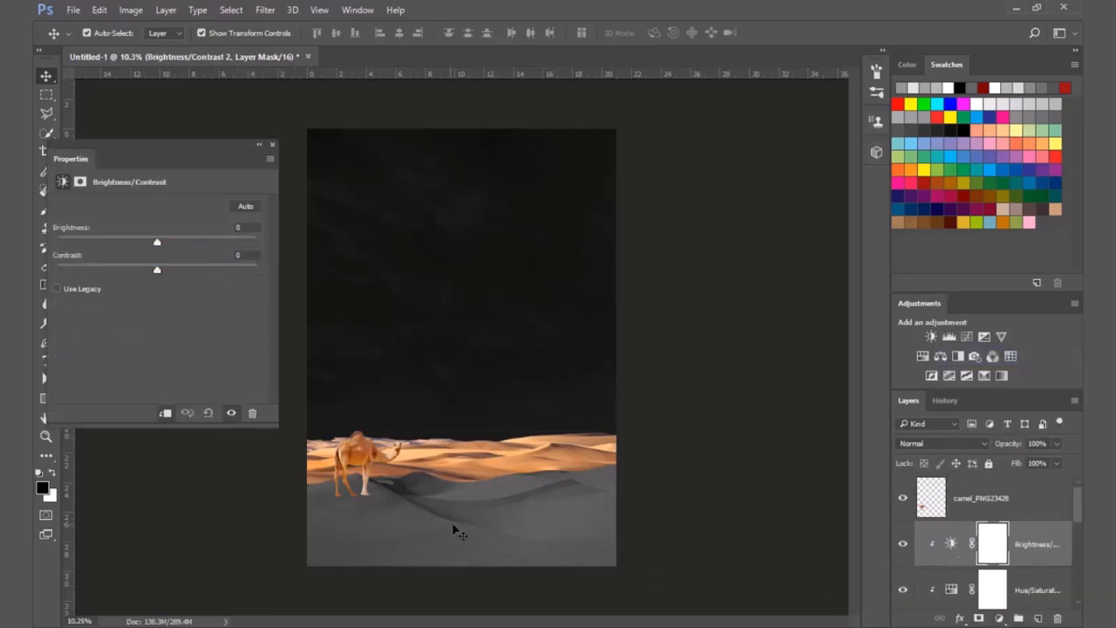
drag(189, 272, 206, 271)
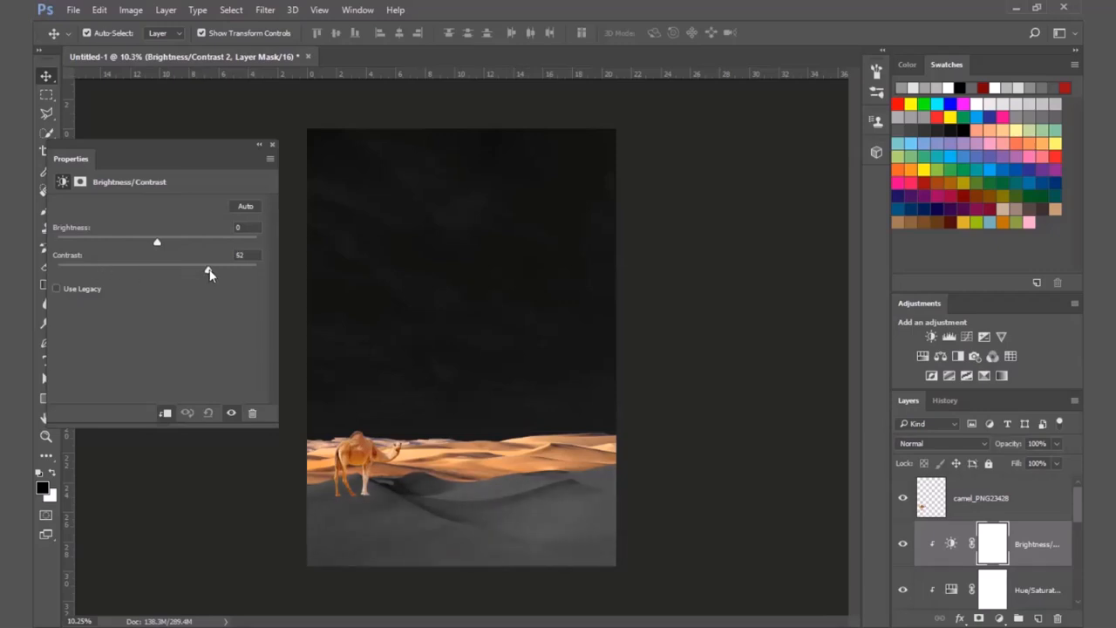
drag(156, 242, 131, 254)
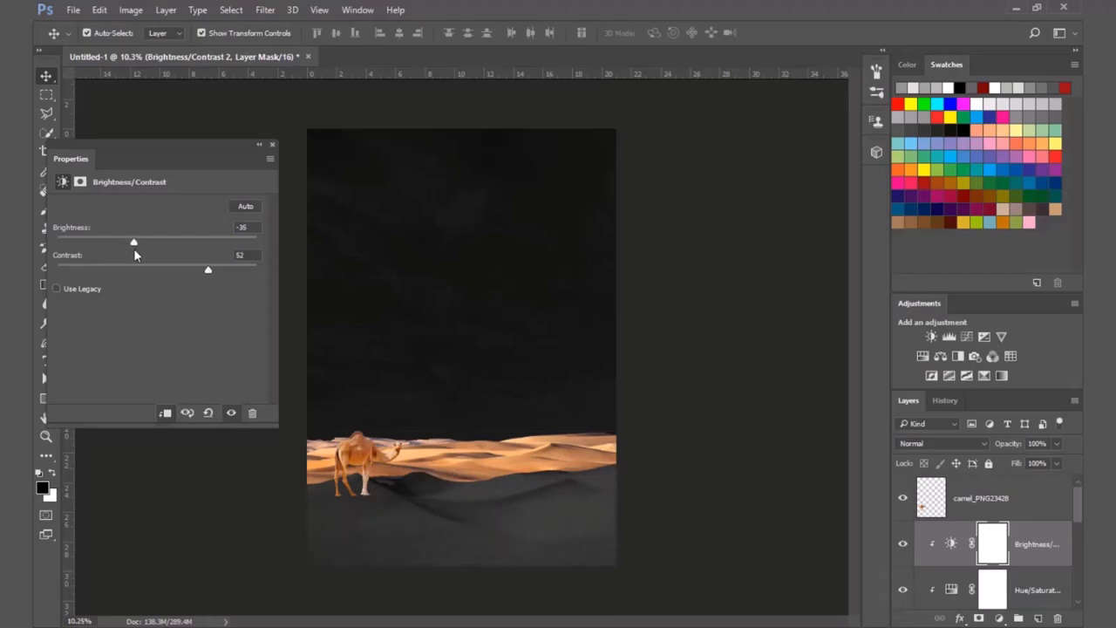
click(744, 453)
click(490, 451)
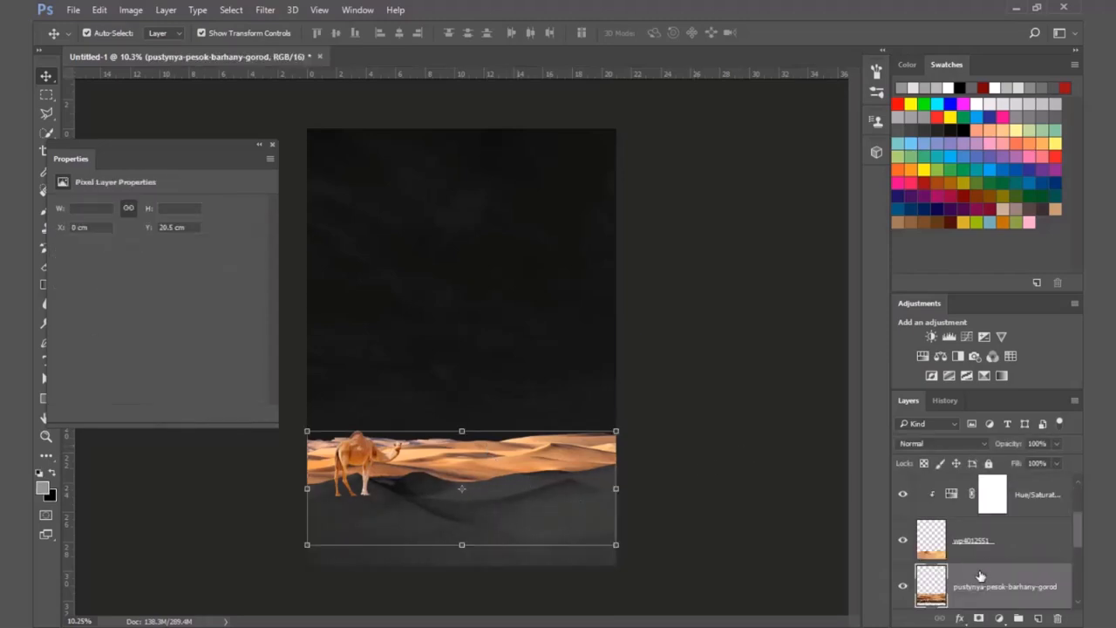
Step: Duplicate the Hue/Saturation and Brightness/Contrast adjustment layers together
scroll(989, 584, up, 2)
scroll(1032, 586, down, 1)
click(1028, 545)
shift+click(1029, 497)
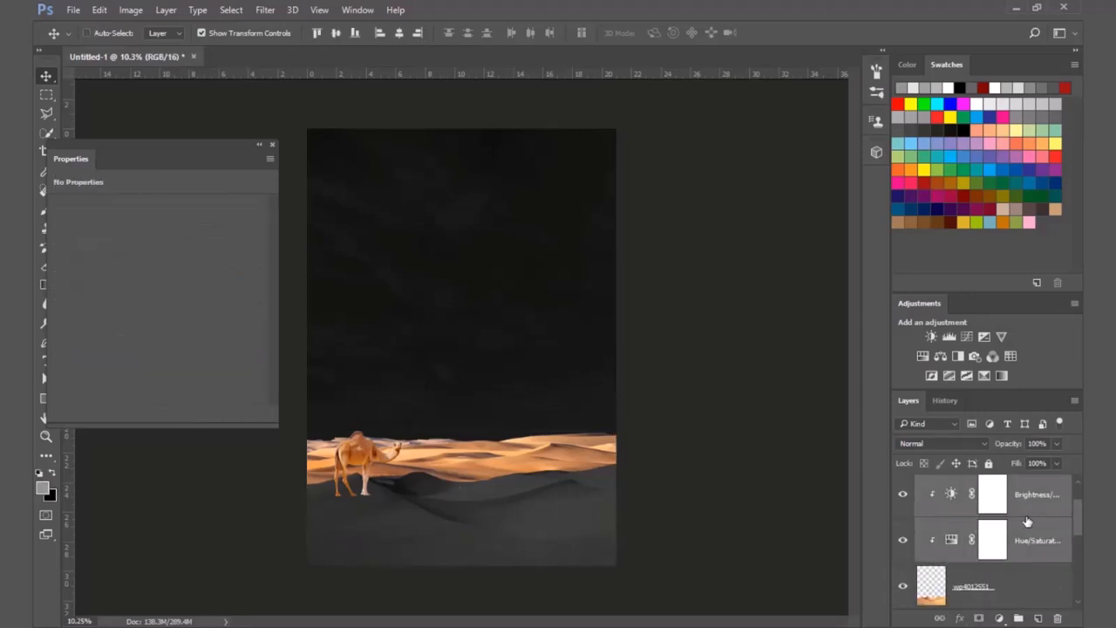
key(ctrl+j)
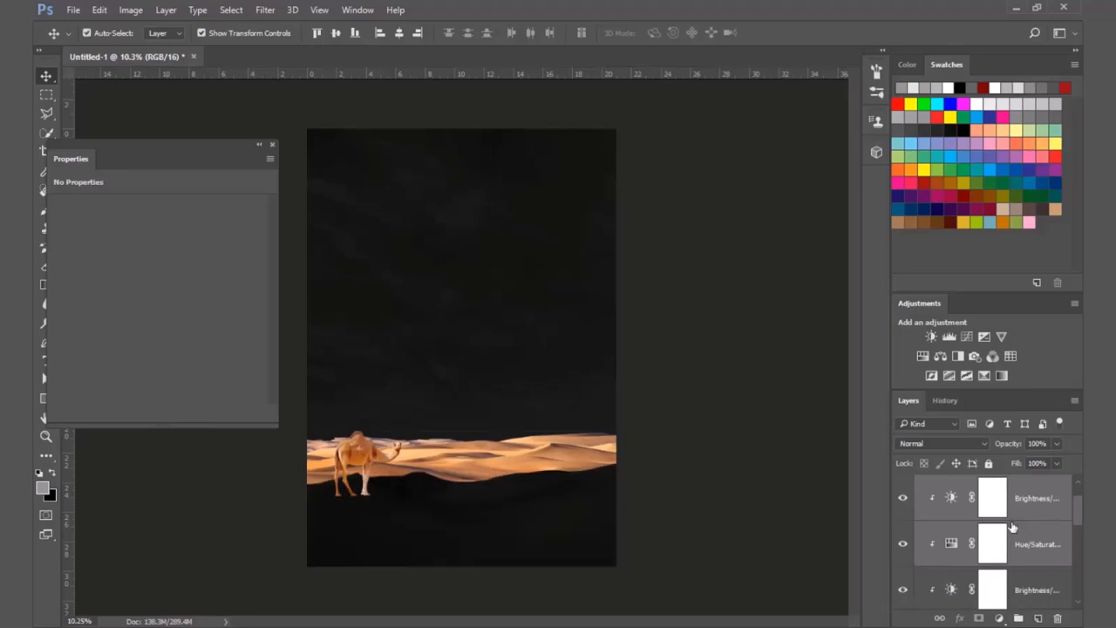
Step: Move the pustynya dune layer beneath the copies and clip both copied adjustments to it
scroll(1013, 528, down, 3)
mouse_move(1014, 589)
mouse_down()
mouse_move(1003, 482)
mouse_move(1000, 580)
mouse_up()
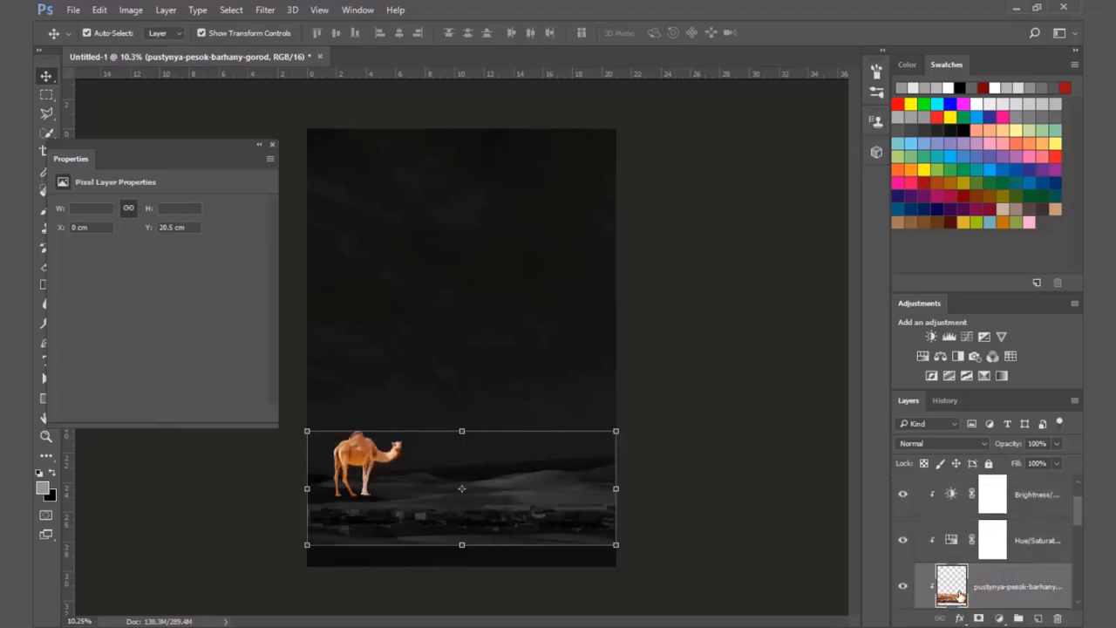
scroll(959, 594, down, 1)
alt+click(951, 561)
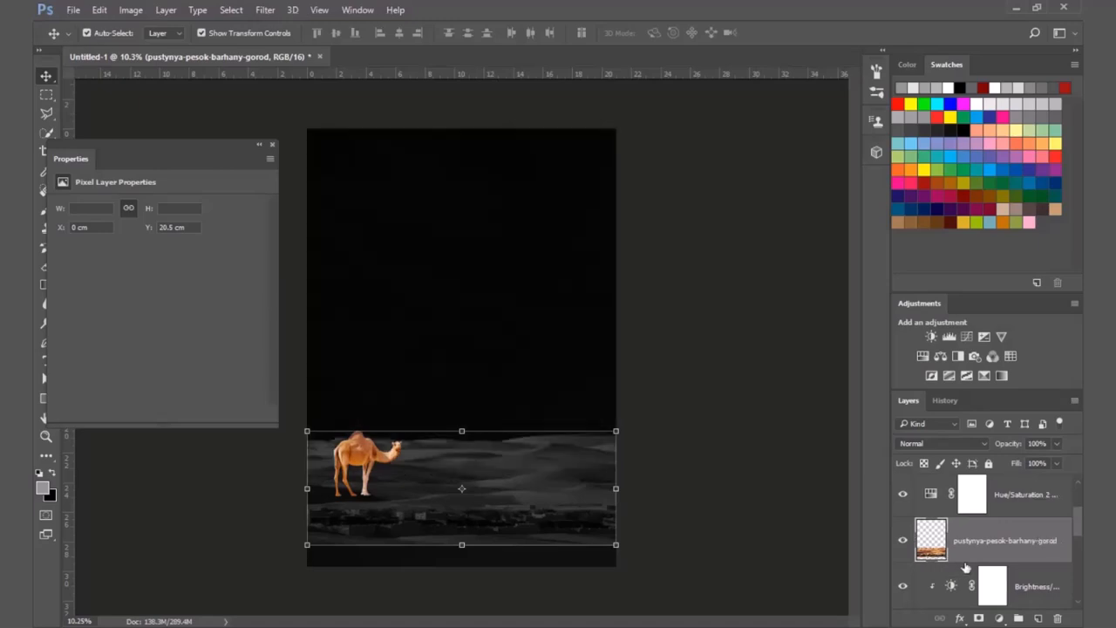
scroll(990, 553, up, 2)
click(999, 552)
alt+click(941, 562)
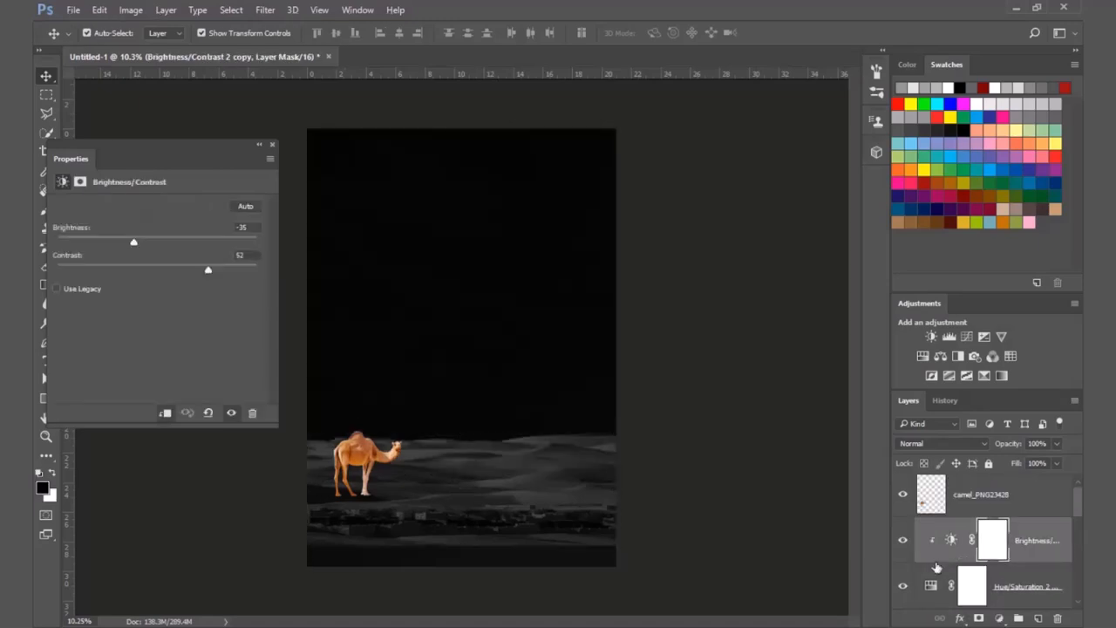
scroll(983, 554, down, 1)
click(1022, 546)
alt+click(947, 562)
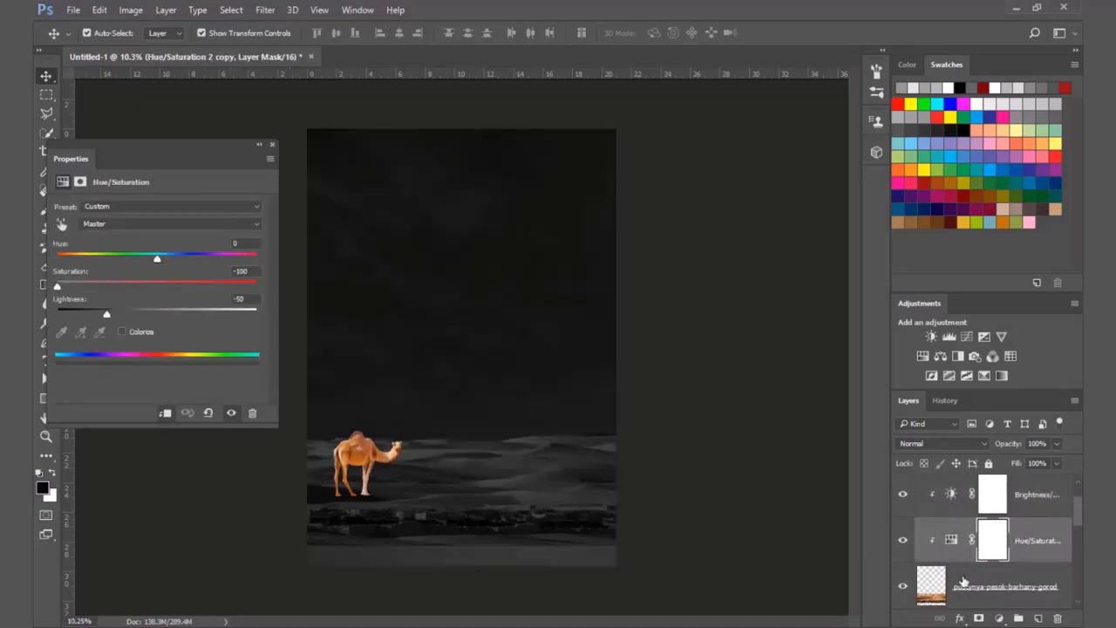
Step: Reorder the copied adjustments and the pustynya layer as a group in the layer stack
scroll(977, 545, down, 1)
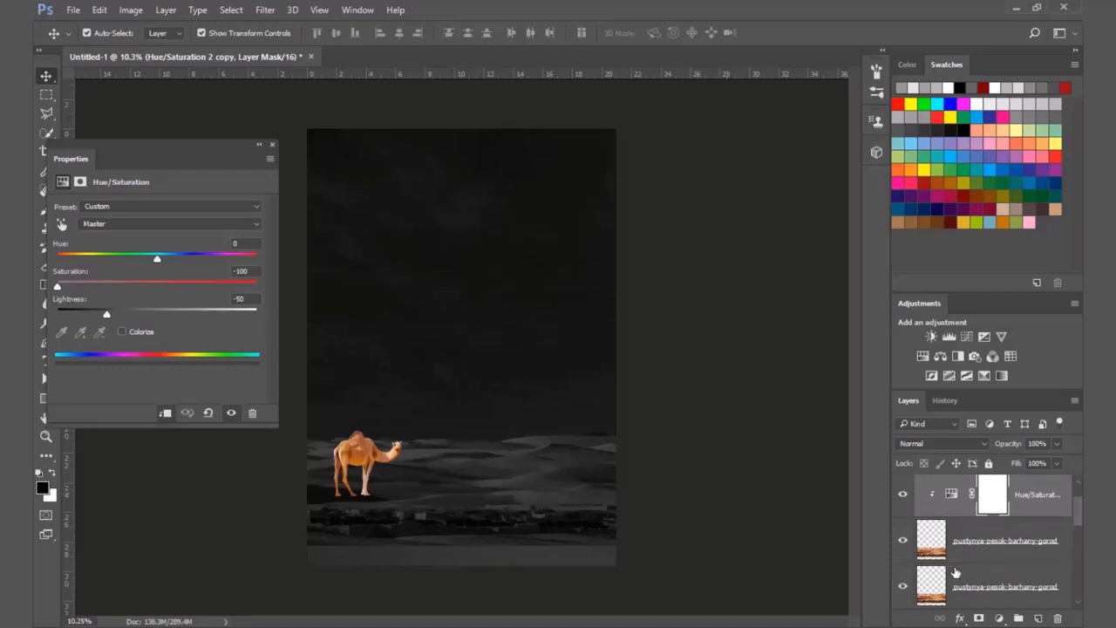
scroll(957, 573, down, 1)
click(1043, 540)
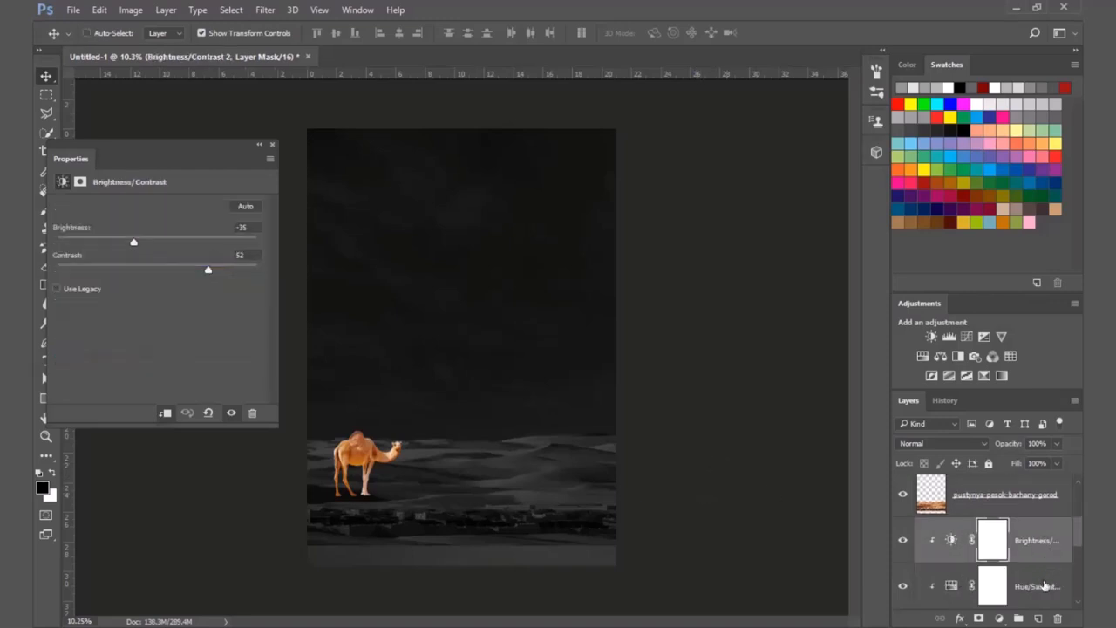
shift+click(1044, 585)
scroll(1043, 585, down, 1)
scroll(1043, 584, down, 1)
ctrl+click(1040, 585)
scroll(1040, 586, up, 2)
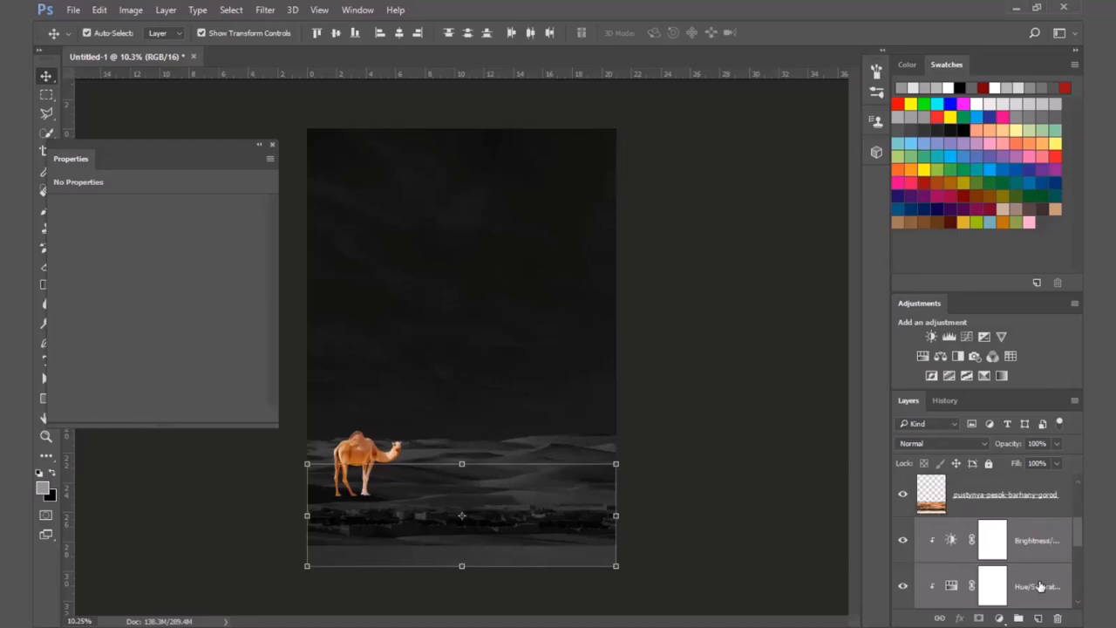
scroll(1040, 565, up, 2)
scroll(1043, 578, down, 1)
drag(1044, 592, 1043, 513)
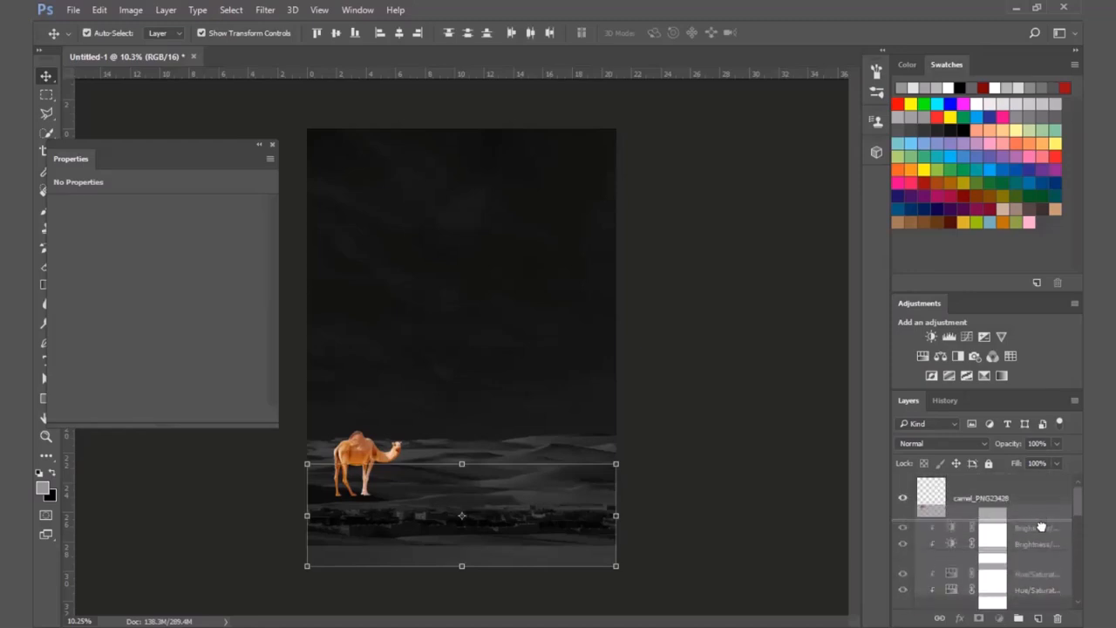
click(697, 430)
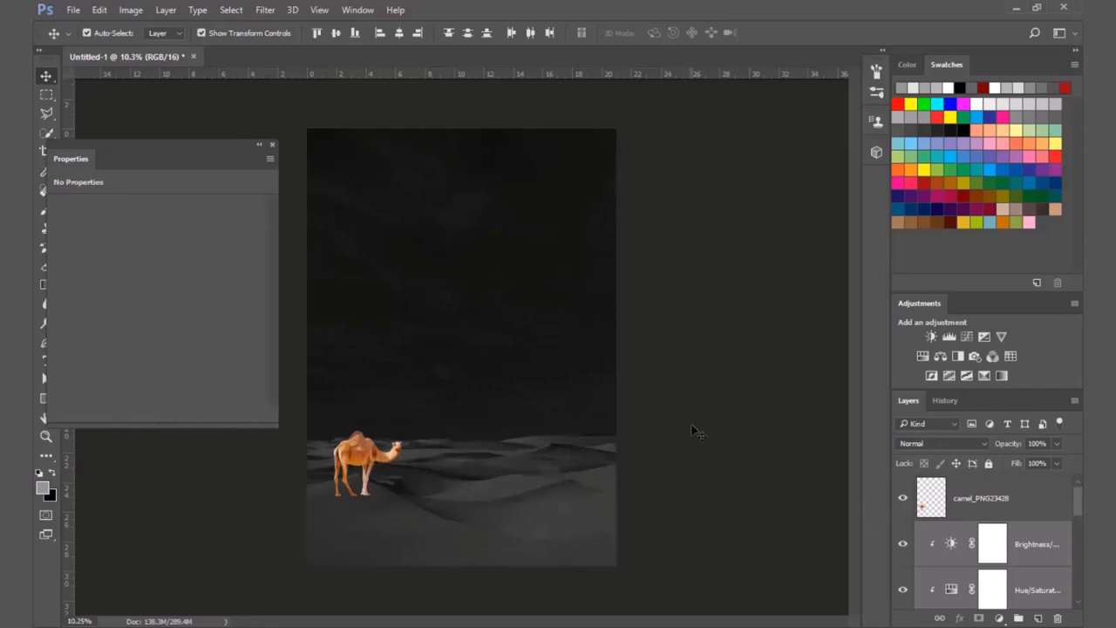
Step: Lower the upper dunes' Brightness/Contrast copy to Brightness -108
click(510, 523)
key(ctrl+t)
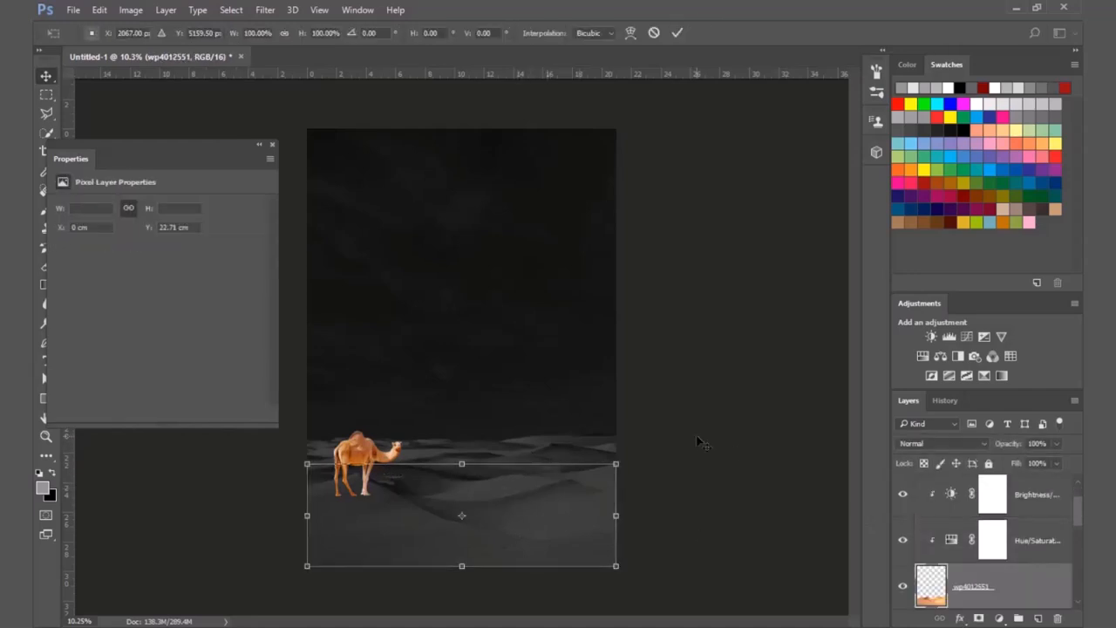
key(Escape)
click(530, 460)
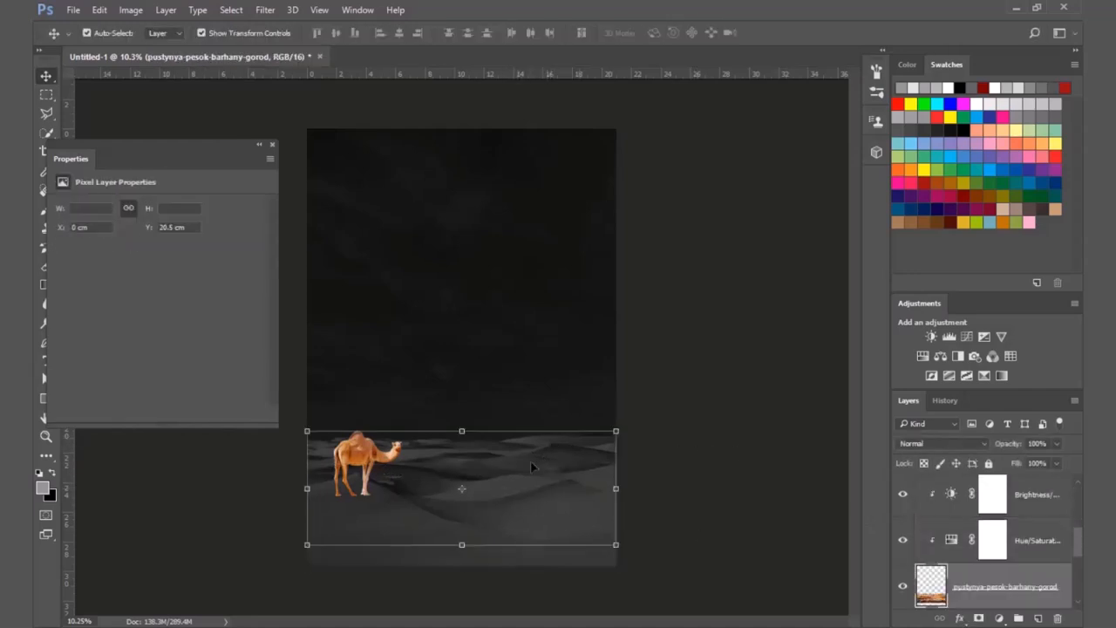
click(951, 541)
click(951, 495)
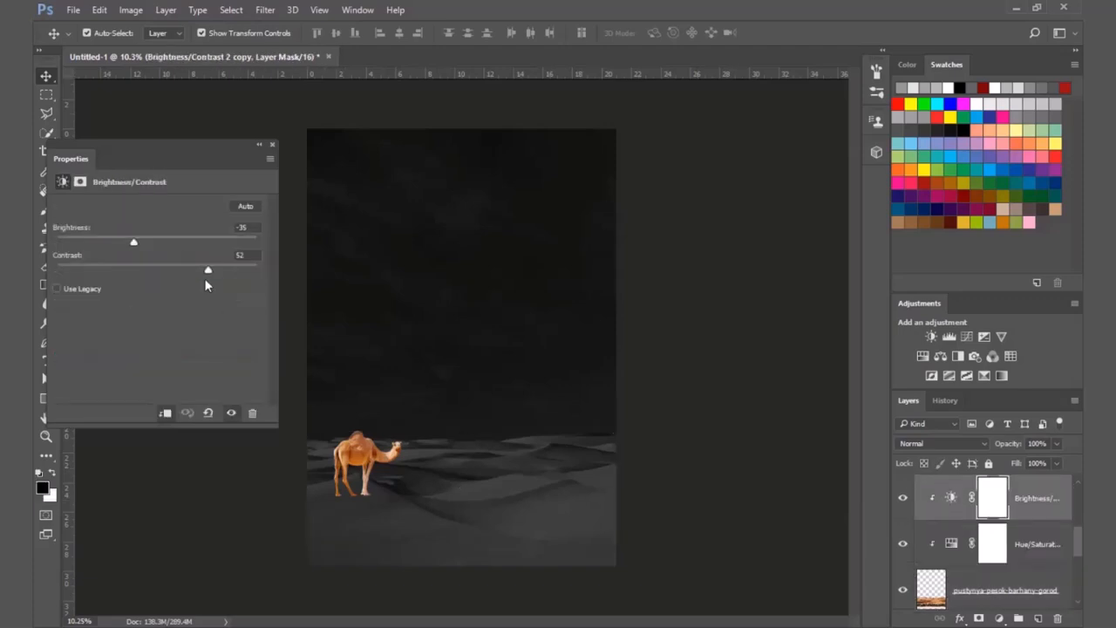
drag(132, 245, 104, 245)
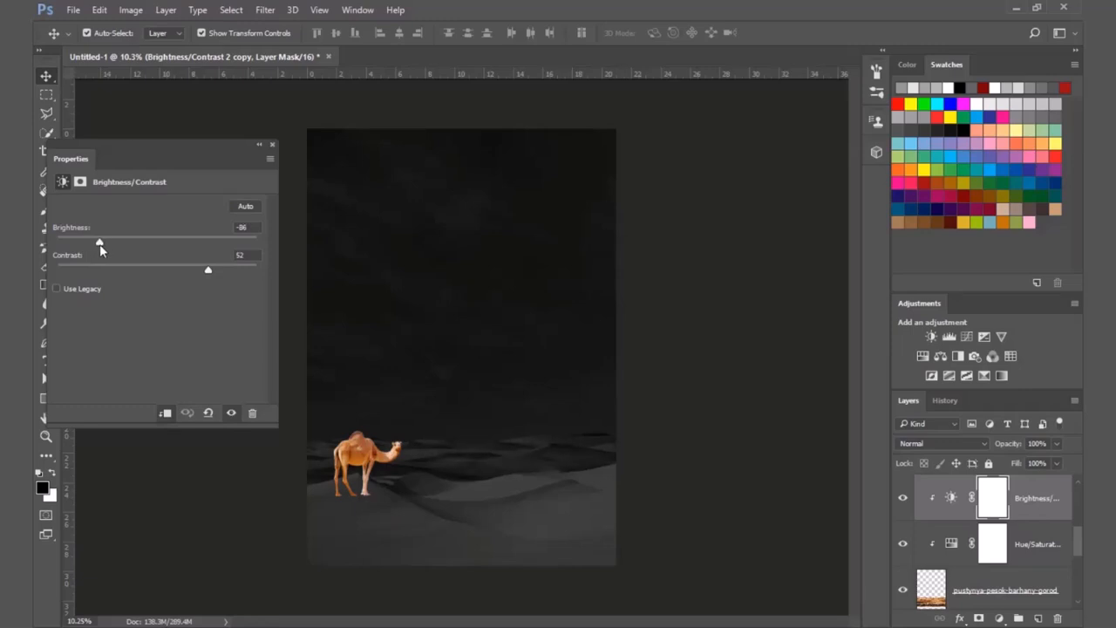
Step: Hide the camel layer and close the Properties panel
click(665, 449)
click(536, 412)
click(768, 424)
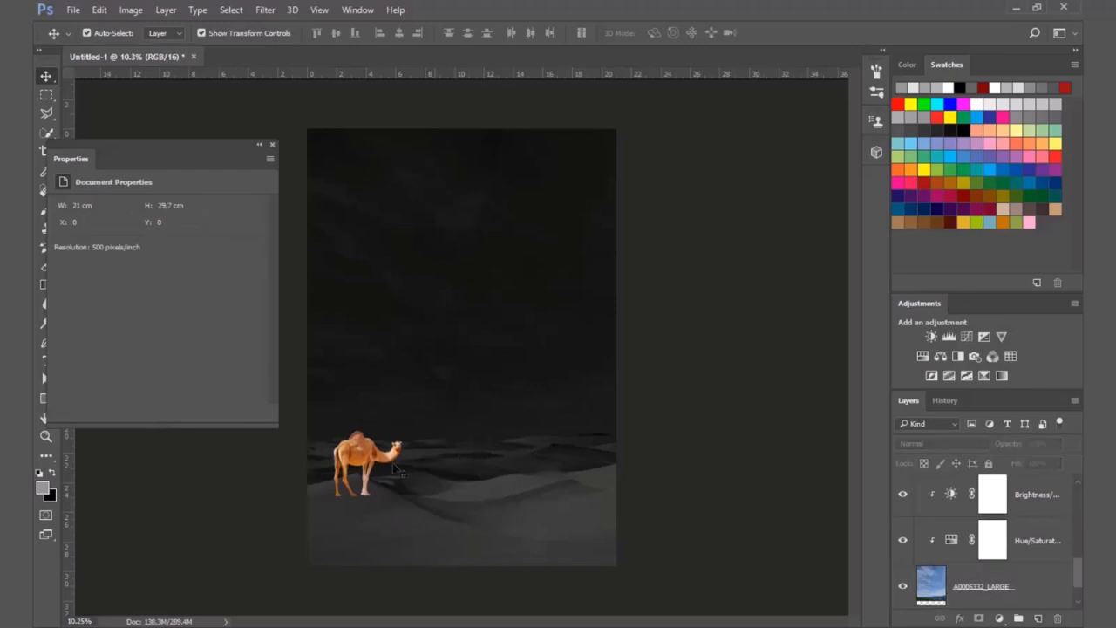
click(388, 469)
click(905, 502)
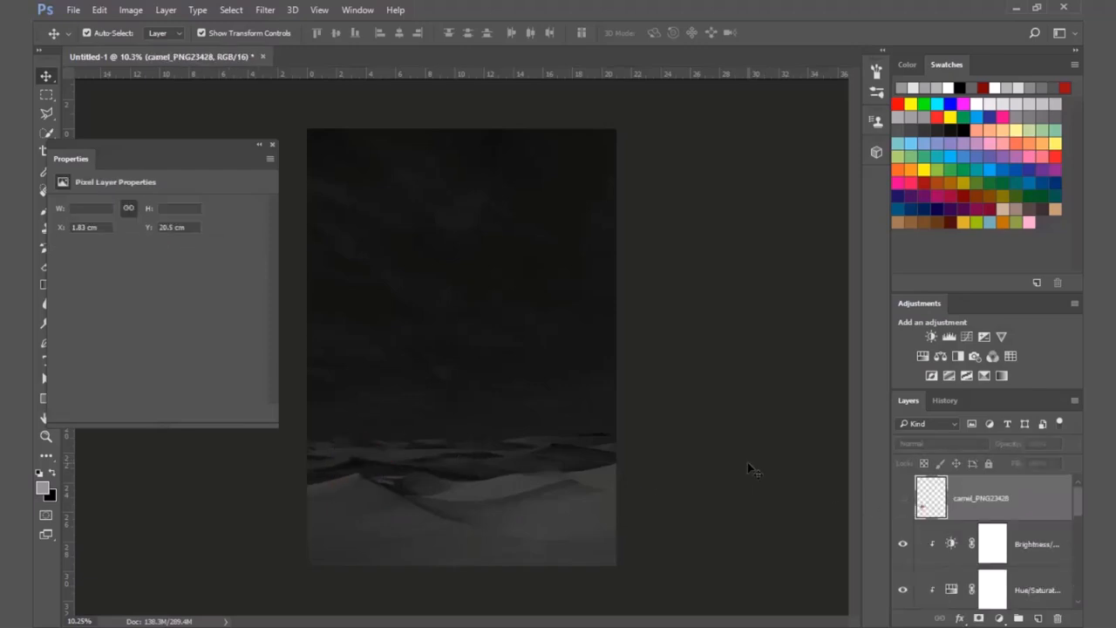
click(747, 464)
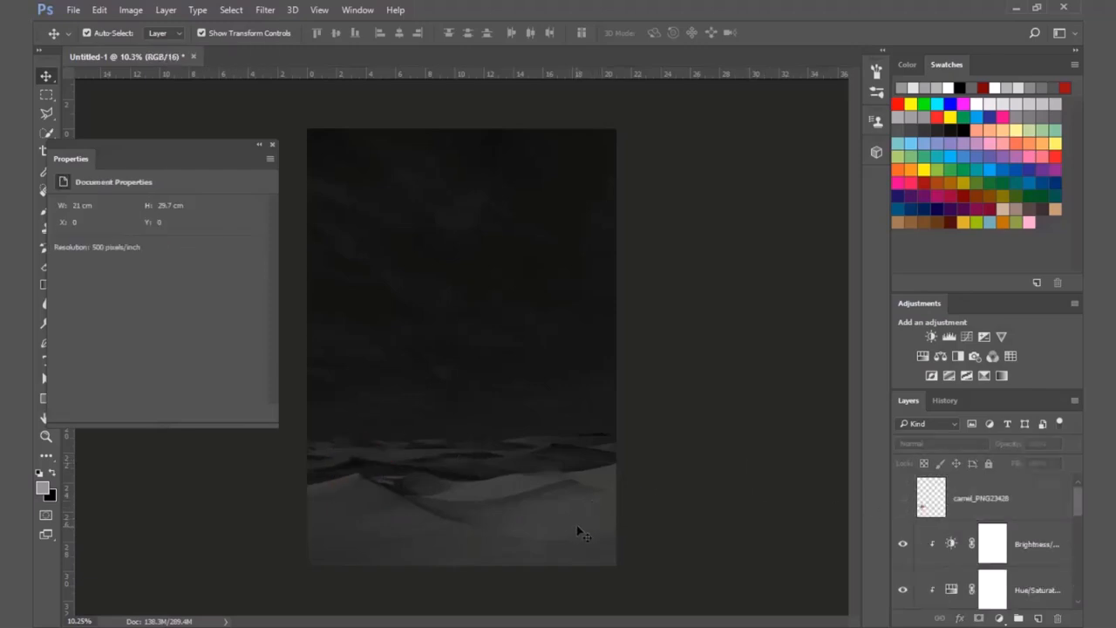
click(272, 145)
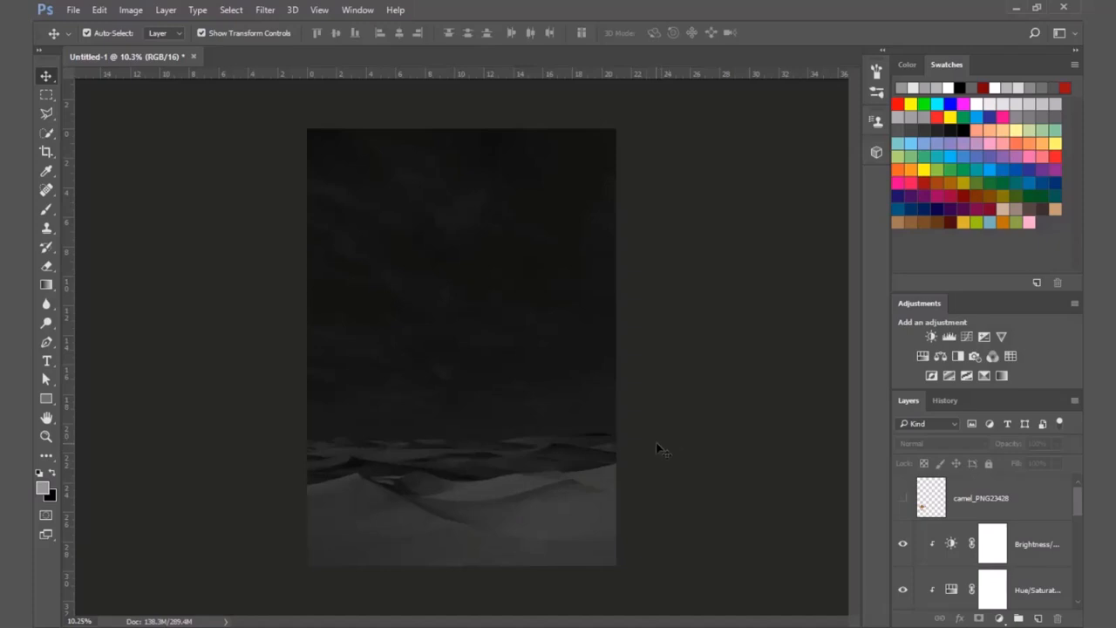
click(46, 399)
Step: Try an 18 px outlined rectangle over the poster centre, then delete it
click(224, 34)
click(227, 33)
text(18)
key(Return)
key(Return)
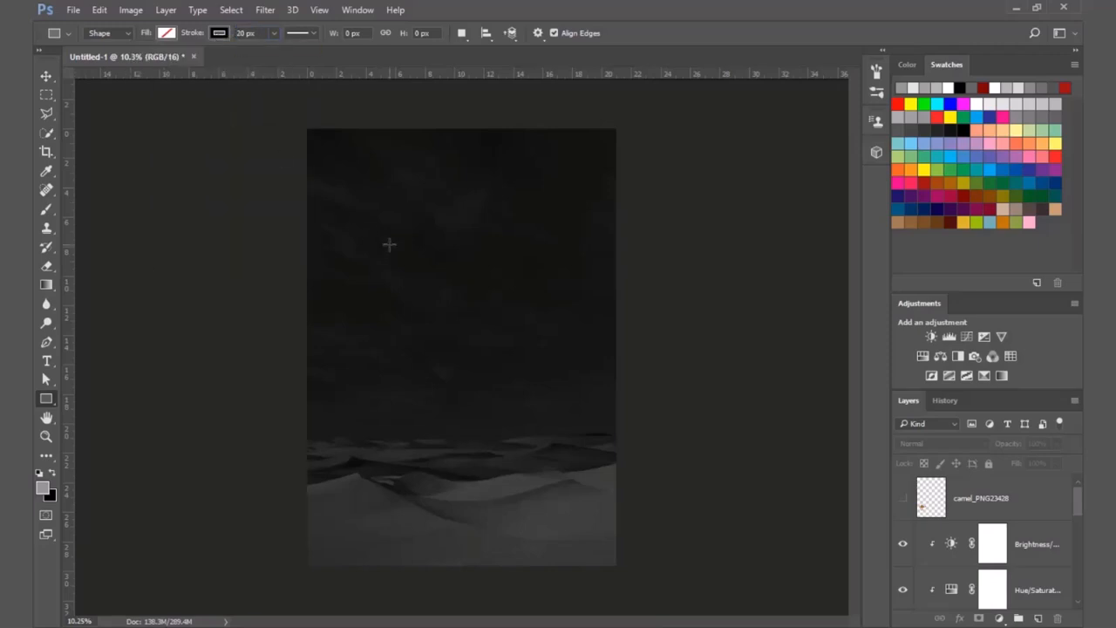
mouse_move(559, 204)
mouse_down()
mouse_move(356, 444)
mouse_move(362, 489)
mouse_up()
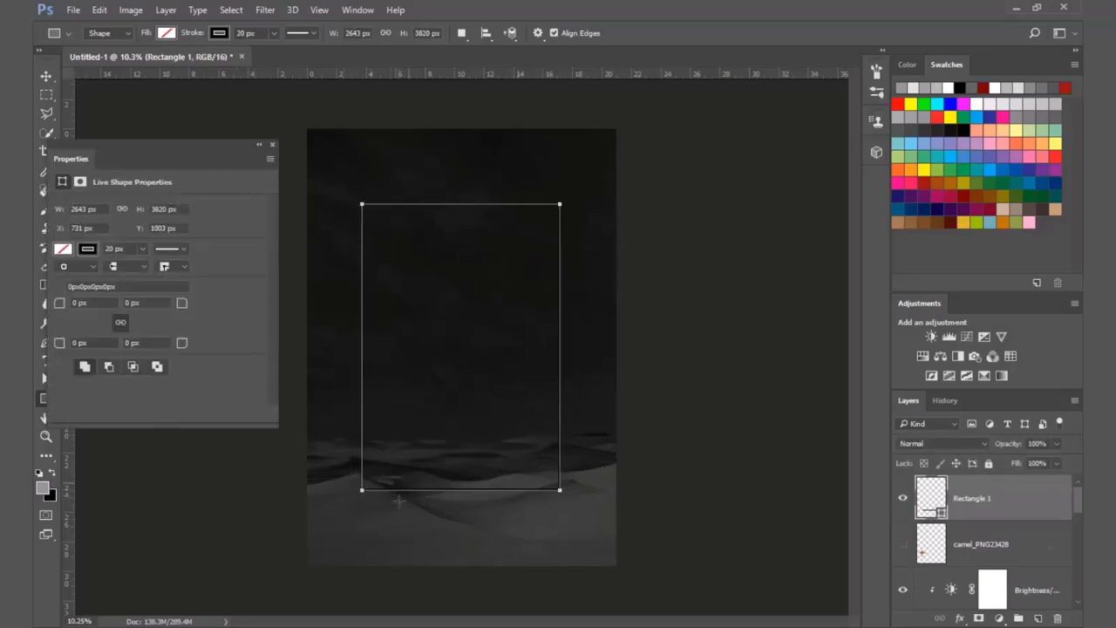
scroll(378, 428, up, 4)
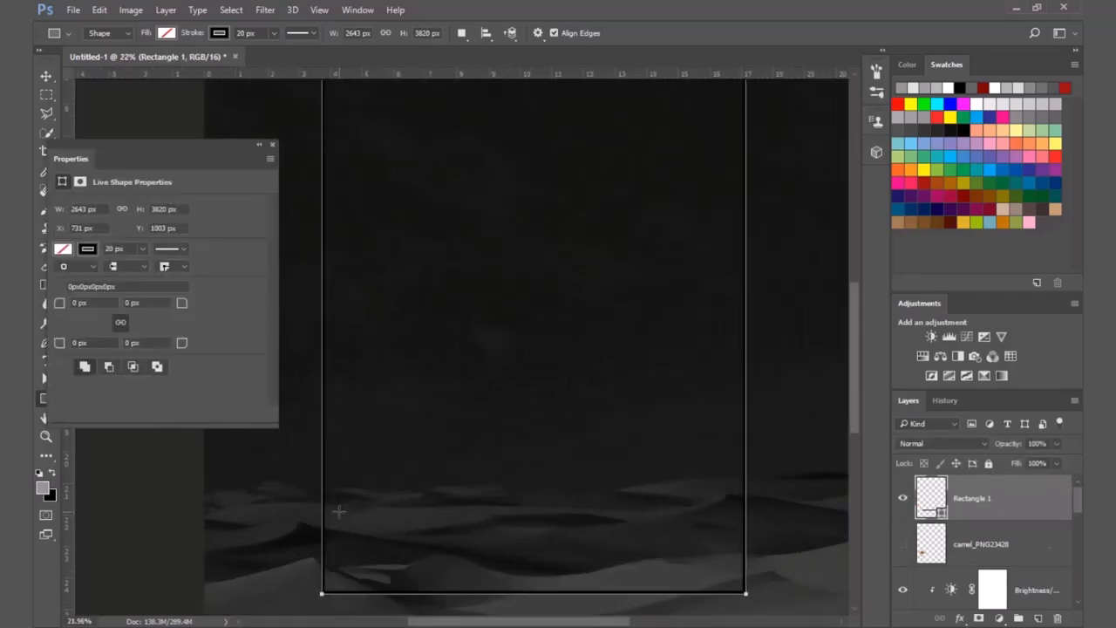
scroll(338, 510, down, 1)
key(Delete)
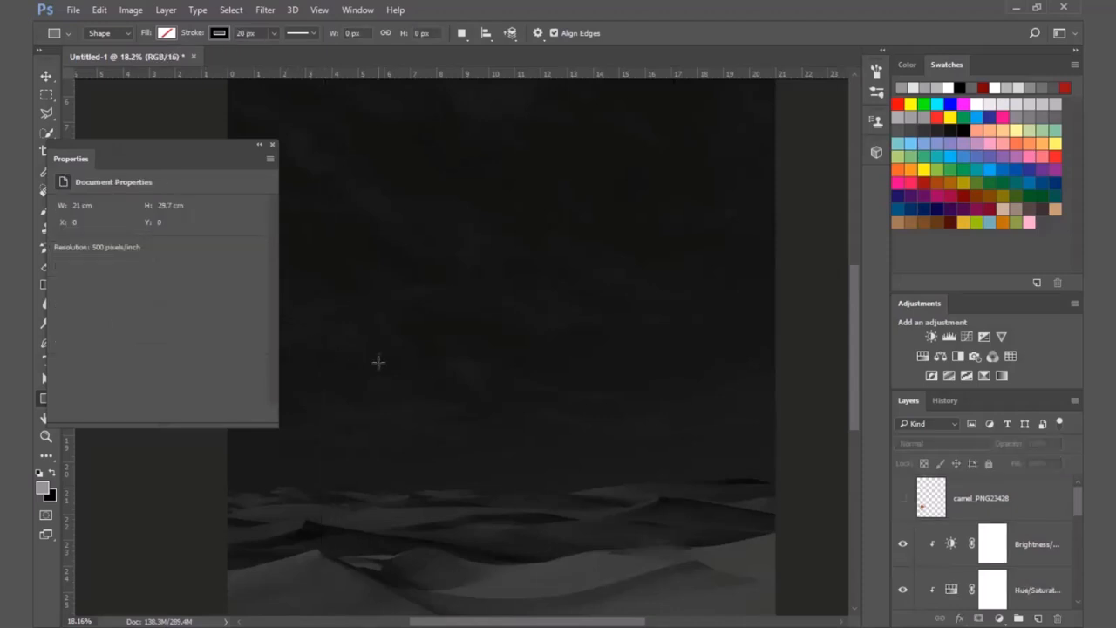
scroll(377, 362, down, 2)
click(273, 142)
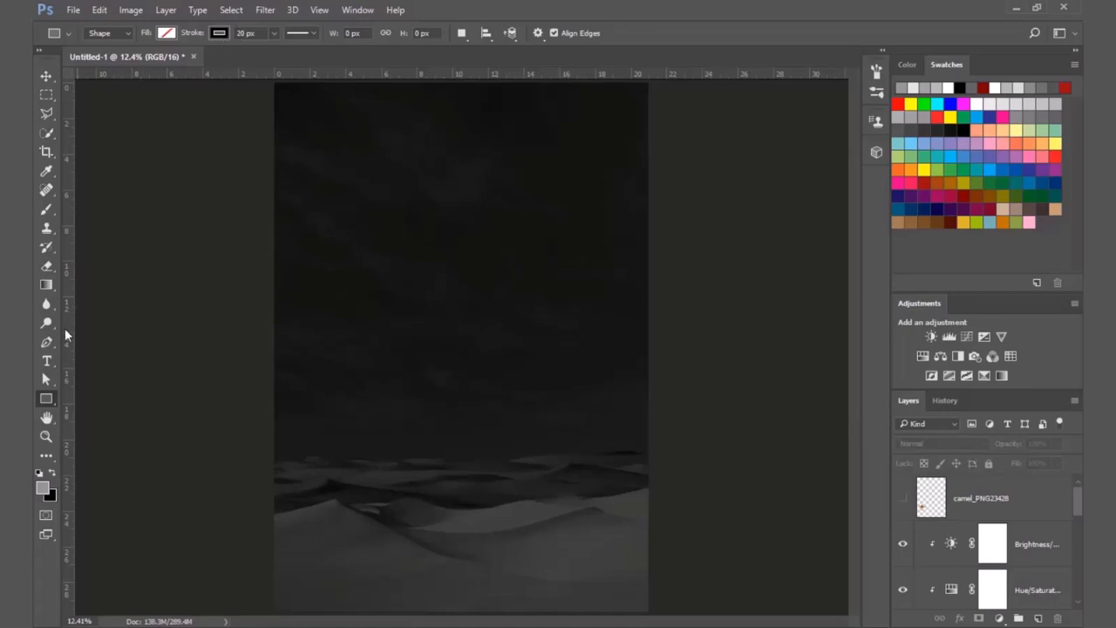
Step: Draw a white-filled, outline-free square in the upper middle and nudge it lower
right_click(44, 397)
click(72, 401)
click(218, 33)
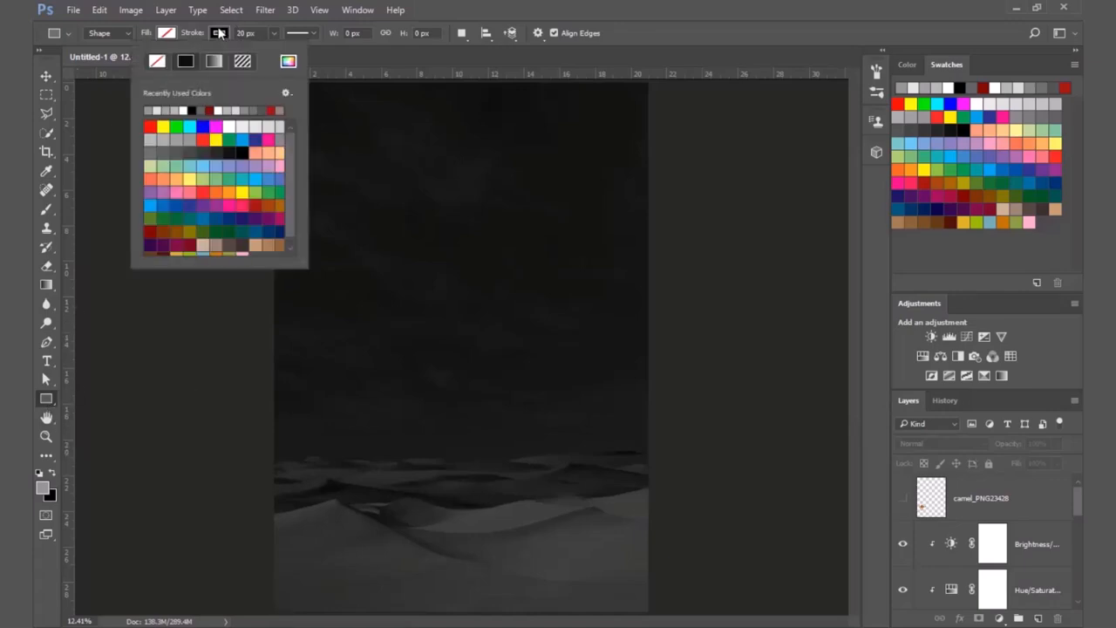
click(158, 66)
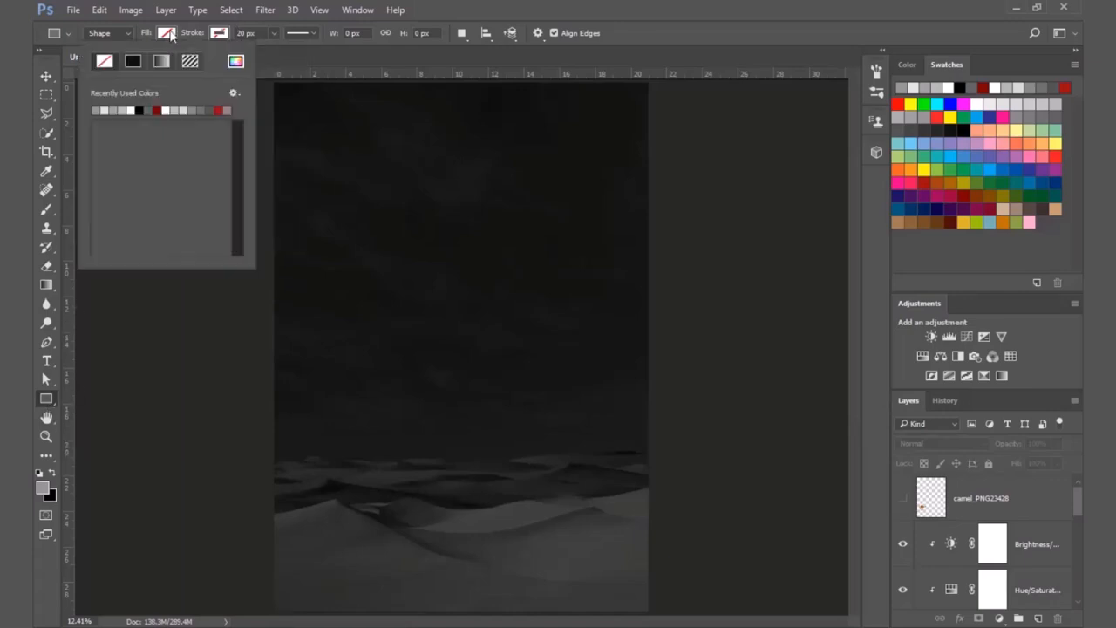
click(132, 110)
click(524, 7)
scroll(567, 348, down, 2)
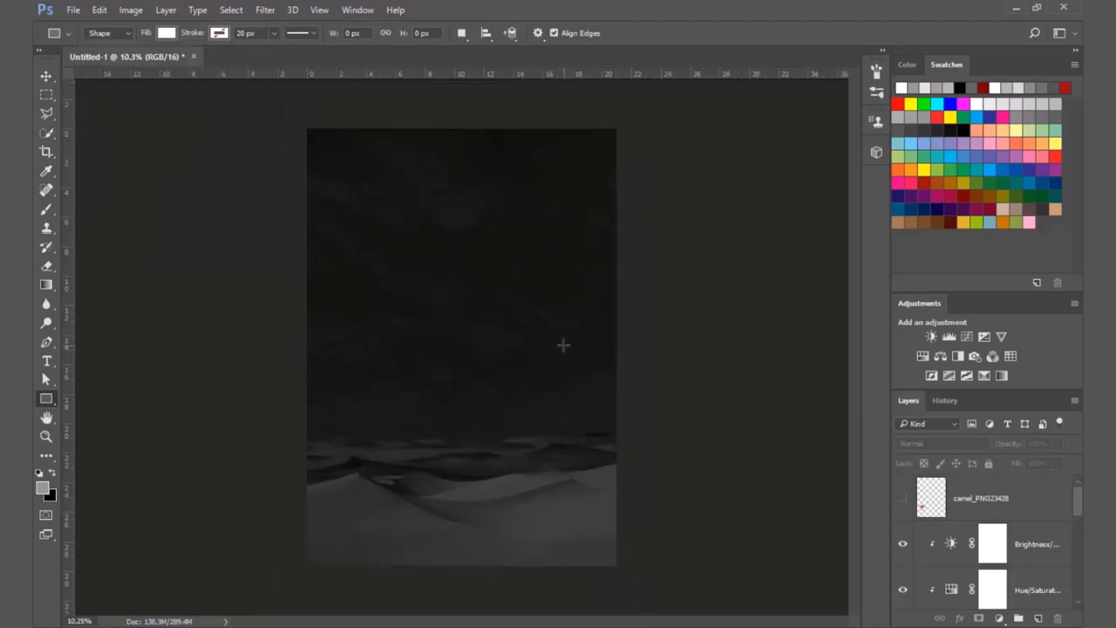
drag(548, 225, 376, 471)
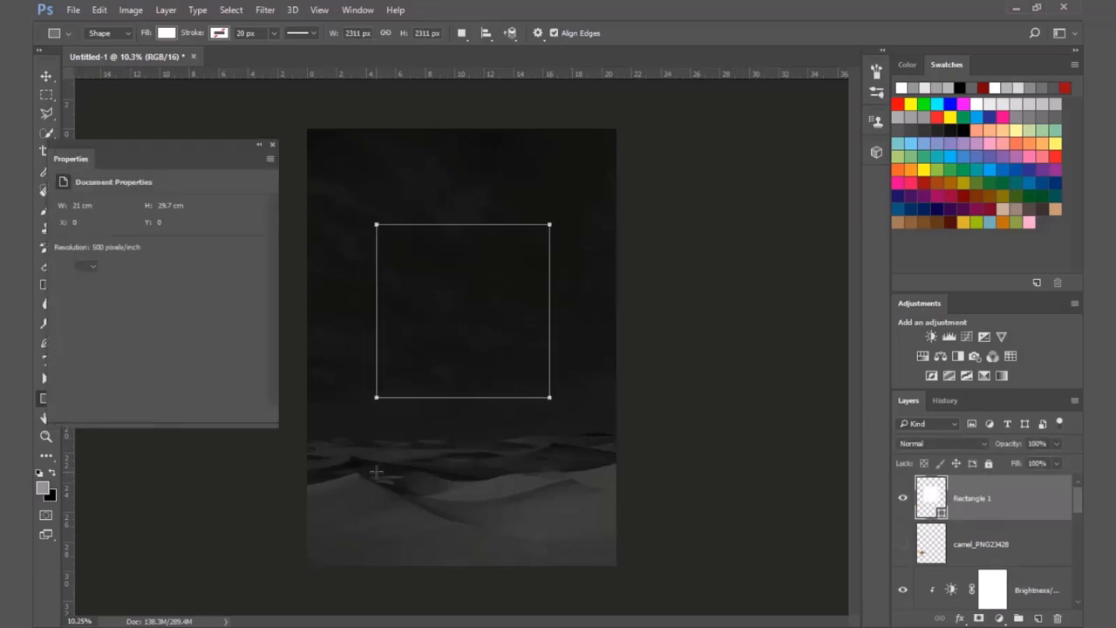
key(v)
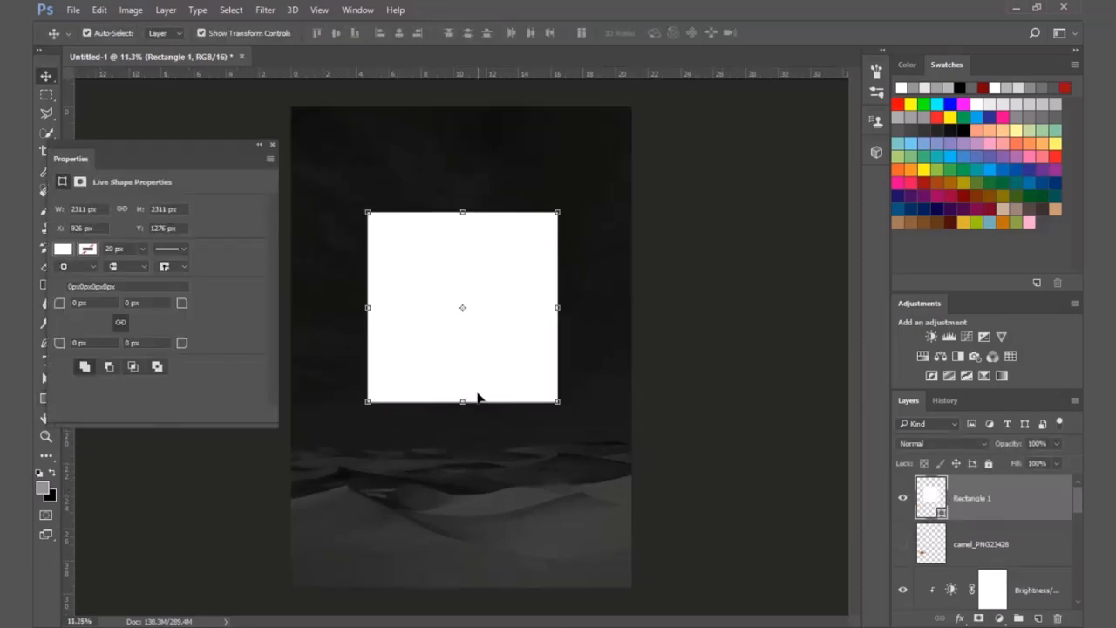
drag(488, 378, 480, 482)
Step: Hide Rectangle 1 and stretch the wp4012551 dune photo upward with Free Transform
click(903, 497)
drag(620, 450, 746, 549)
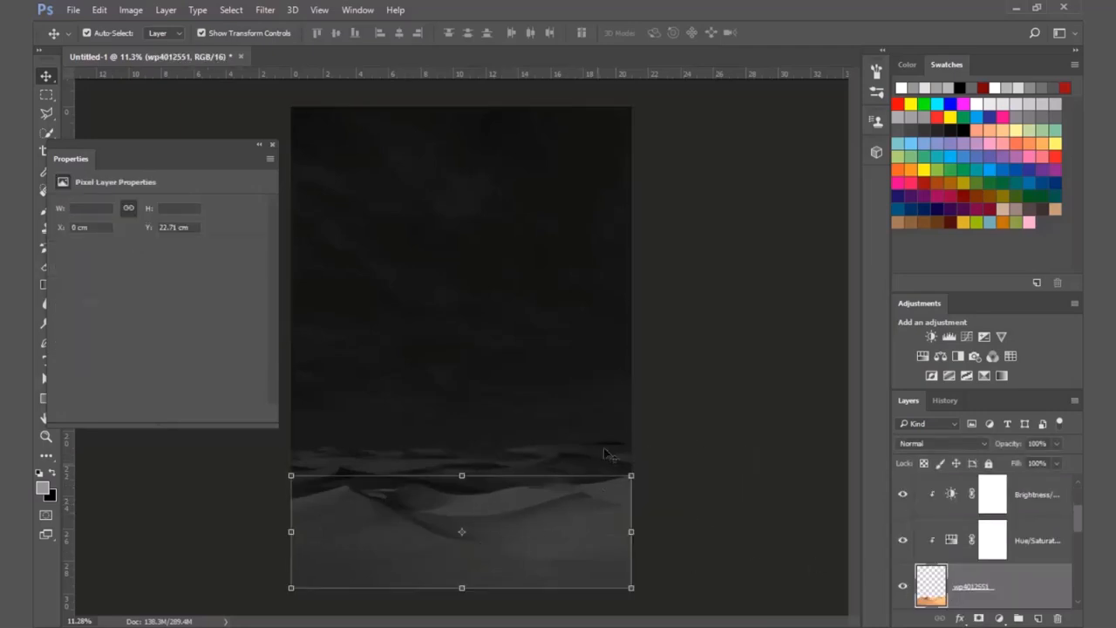
drag(461, 475, 462, 393)
key(Return)
click(711, 476)
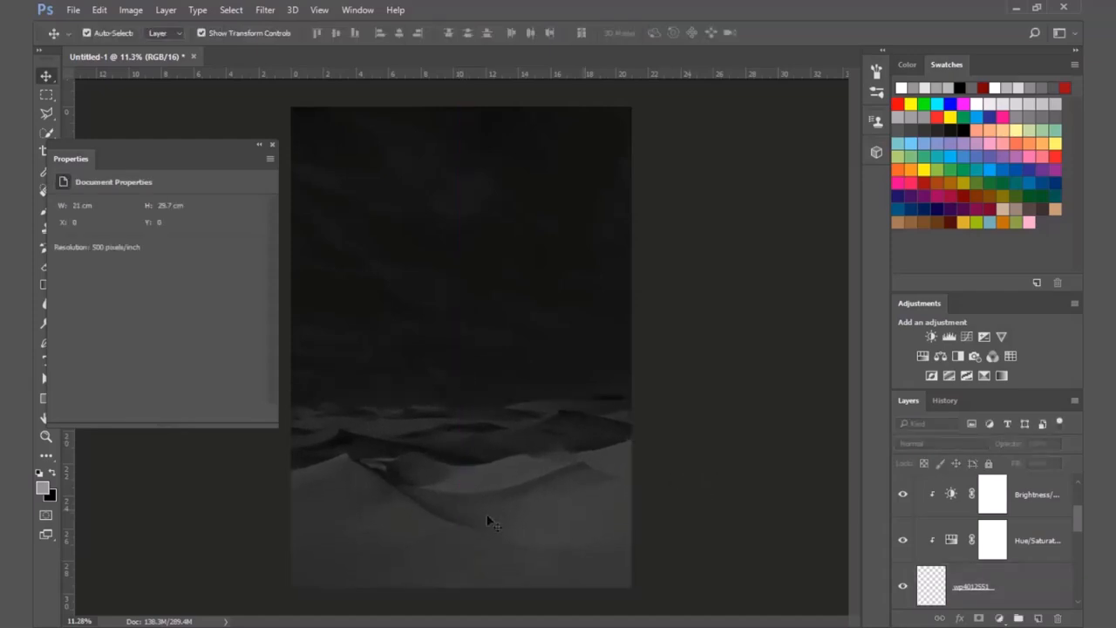
click(488, 521)
mouse_move(463, 441)
mouse_down()
mouse_move(470, 405)
mouse_move(470, 419)
mouse_up()
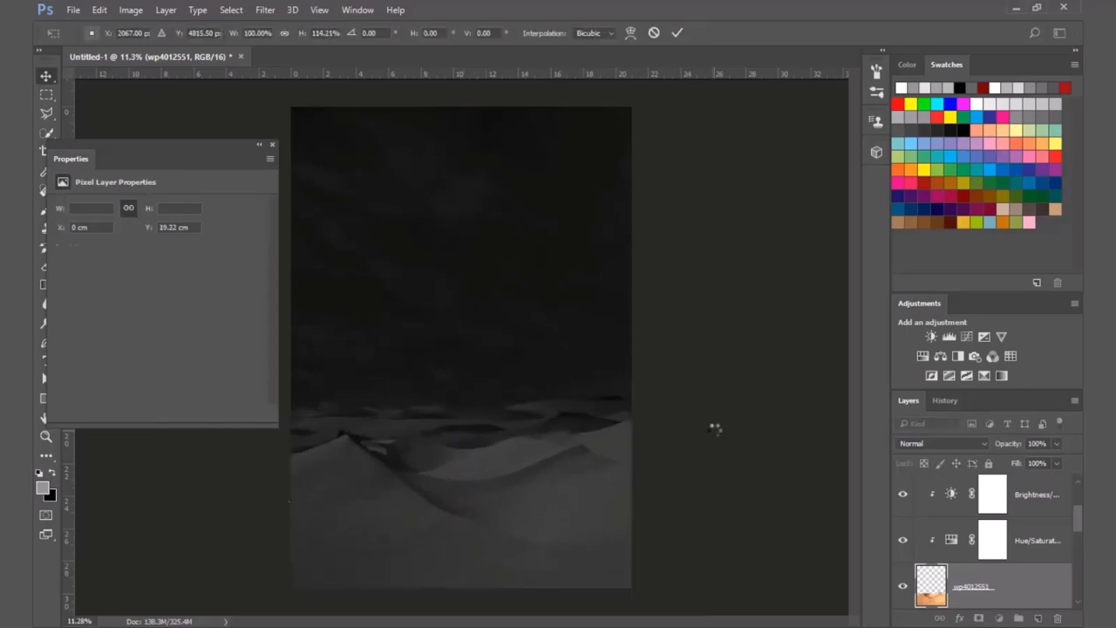
key(Return)
click(714, 428)
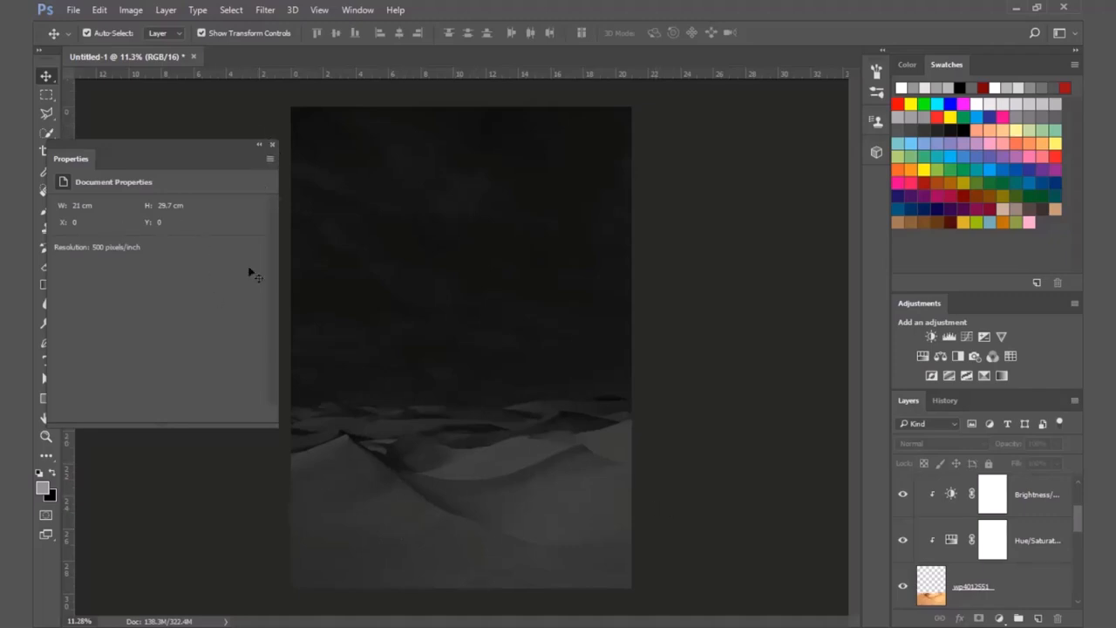
click(272, 144)
Step: Draw a new white square above the dunes and shift it down and right
click(48, 399)
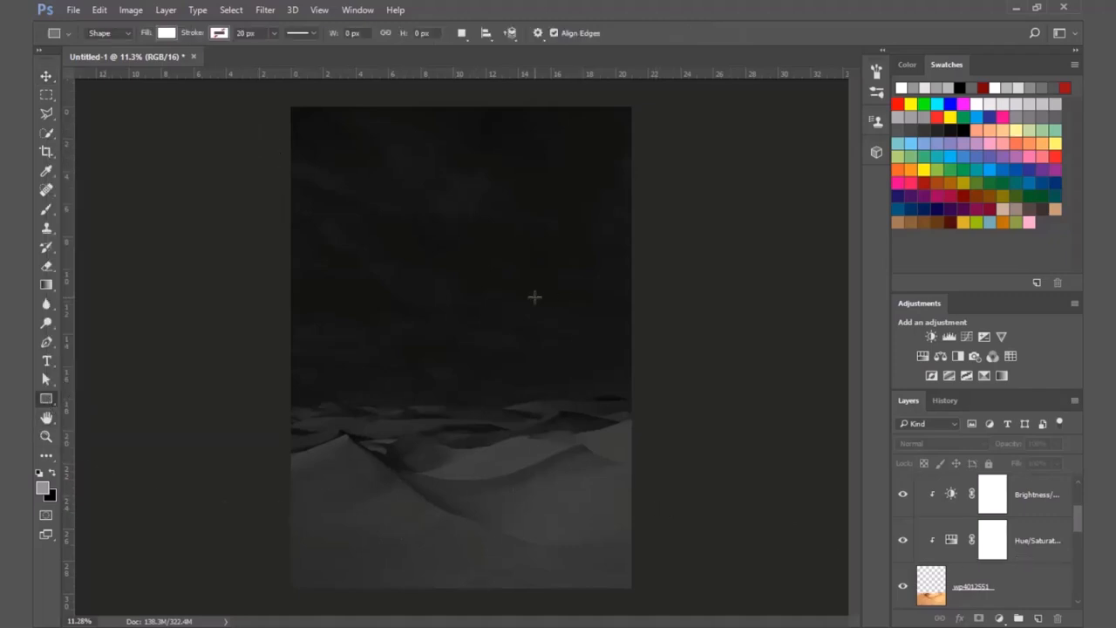
drag(547, 225, 352, 451)
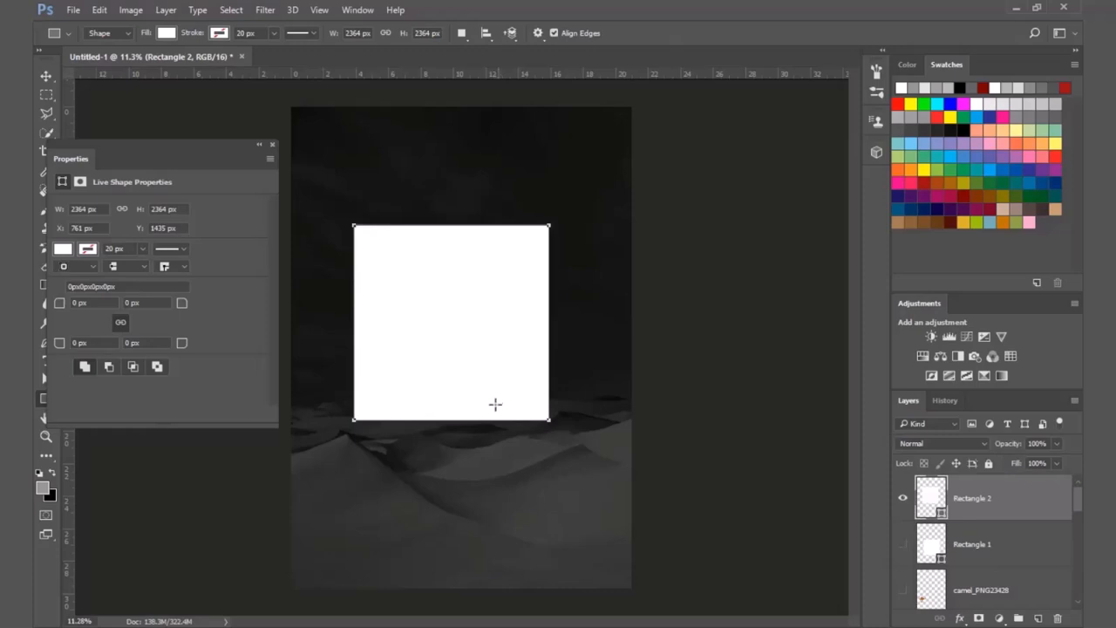
key(v)
drag(468, 398, 485, 426)
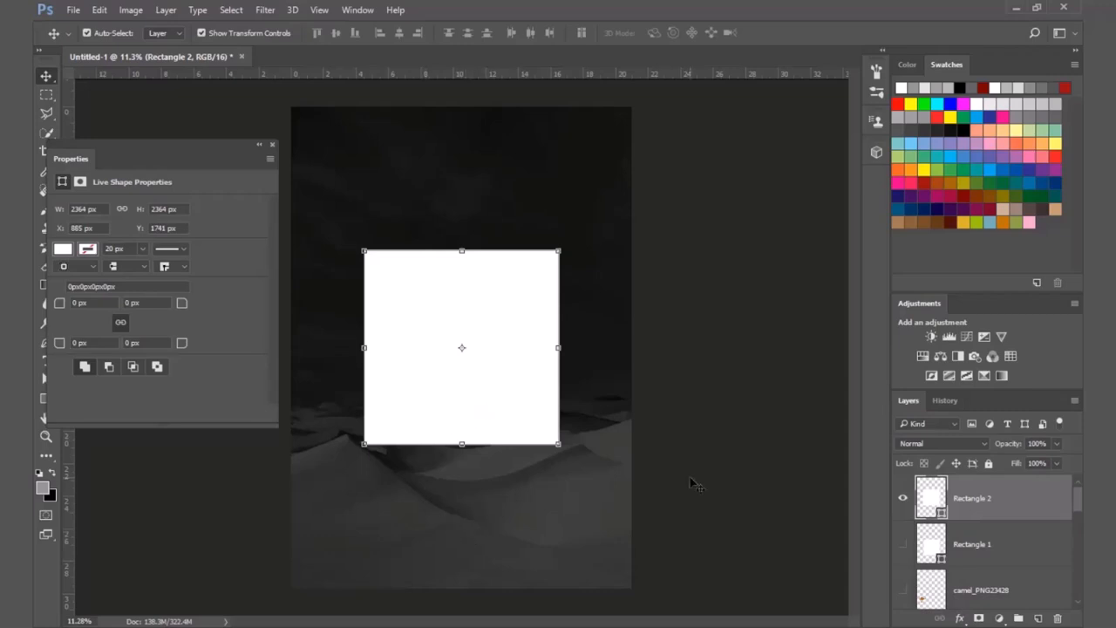
Step: Duplicate the square, colour the copy black and shrink it to about 86% from centre
key(ctrl+j)
double_click(935, 503)
drag(535, 291, 344, 381)
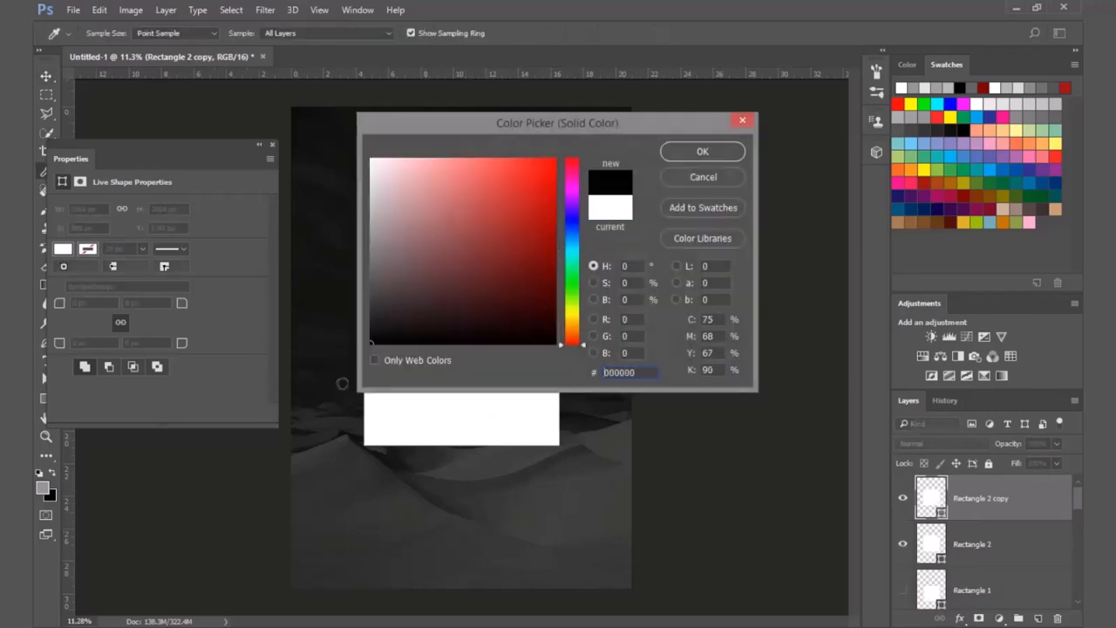
click(701, 152)
key(ctrl+t)
drag(560, 253, 548, 263)
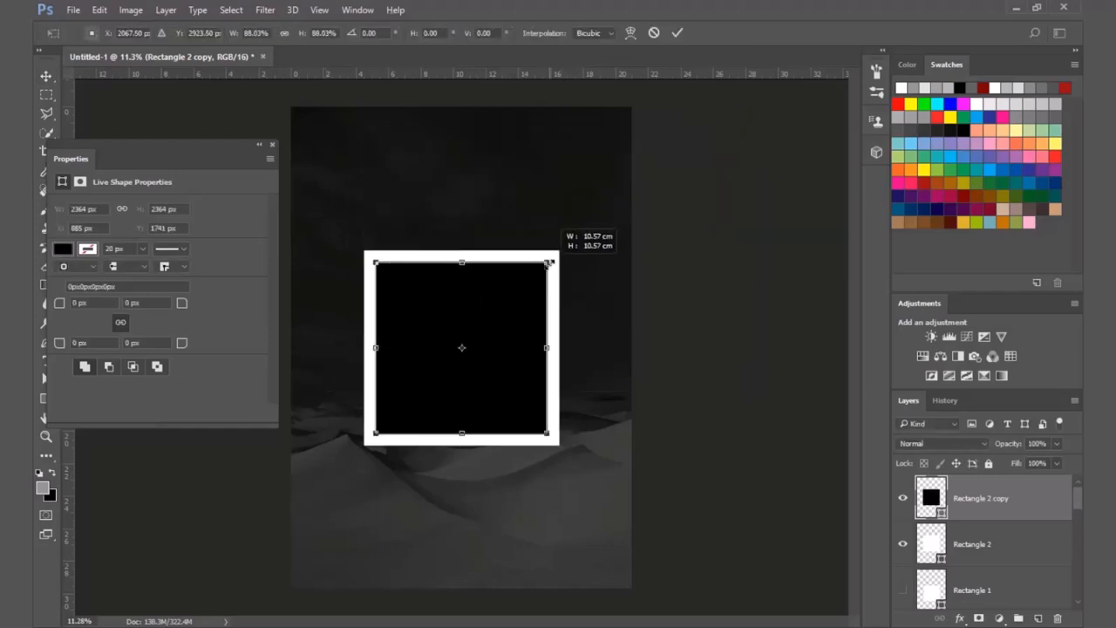
drag(549, 262, 546, 265)
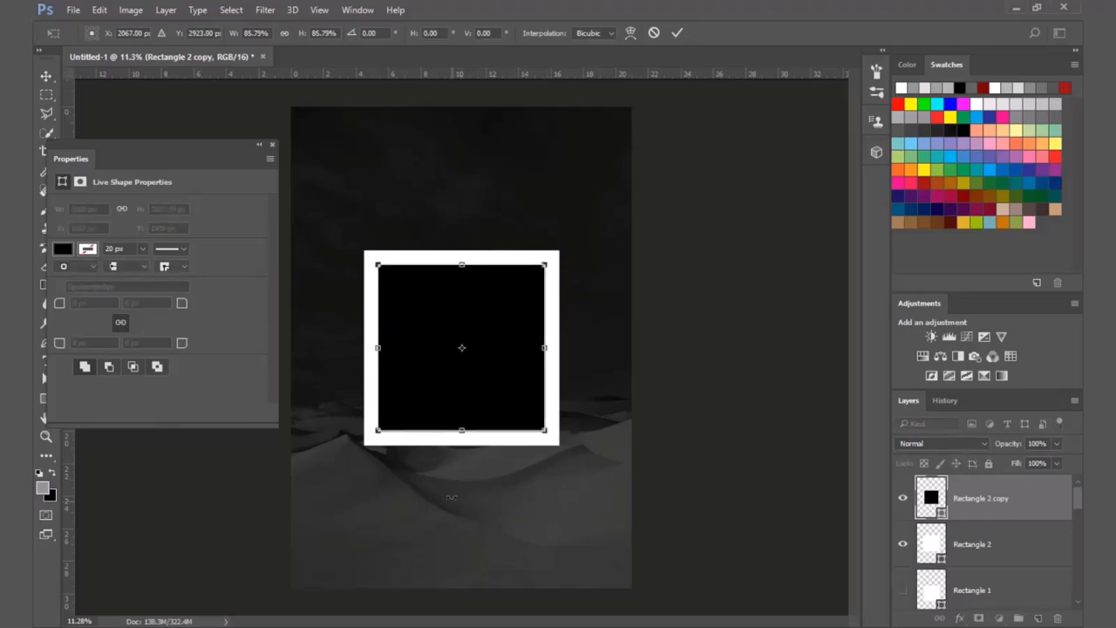
key(Return)
Step: Rasterize the Rectangle 2 copy and Rectangle 2 layers
click(776, 461)
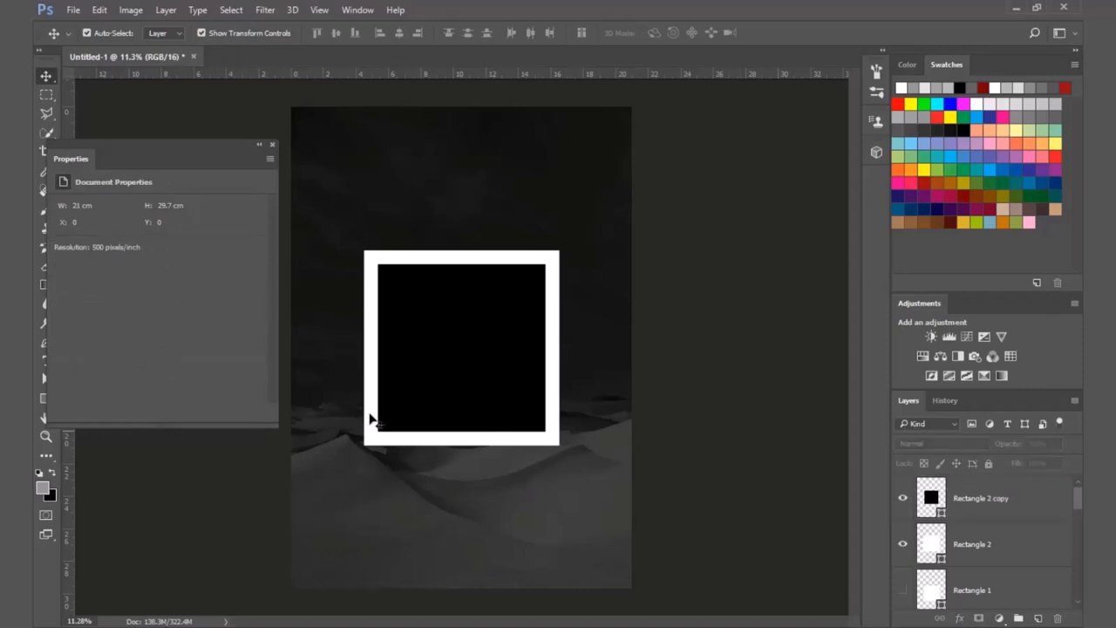
click(271, 143)
scroll(418, 448, up, 3)
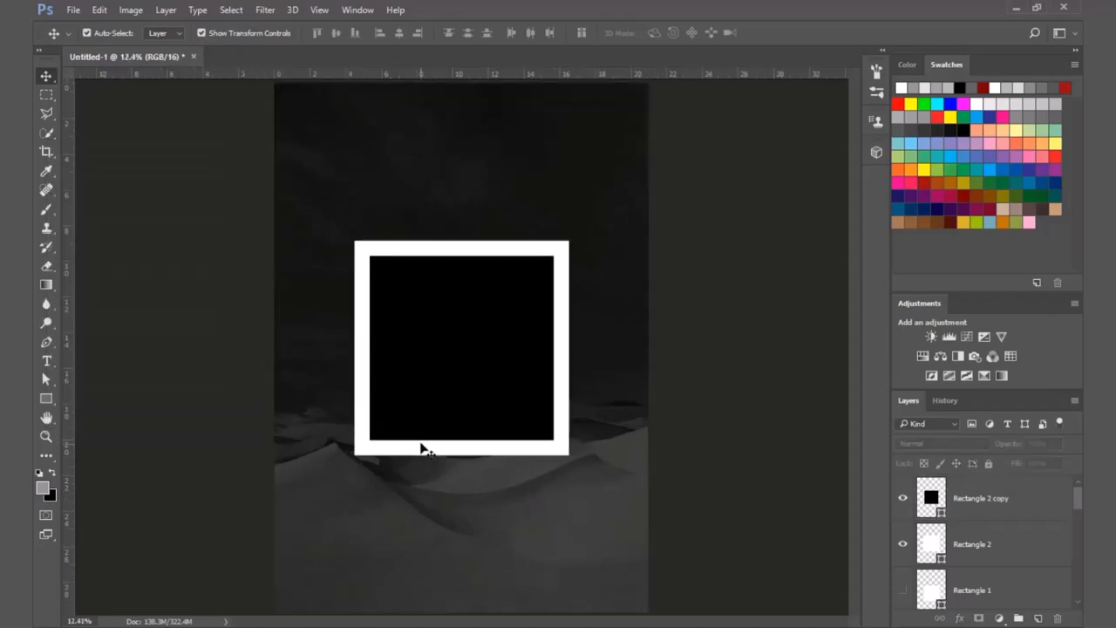
scroll(471, 391, up, 1)
click(471, 388)
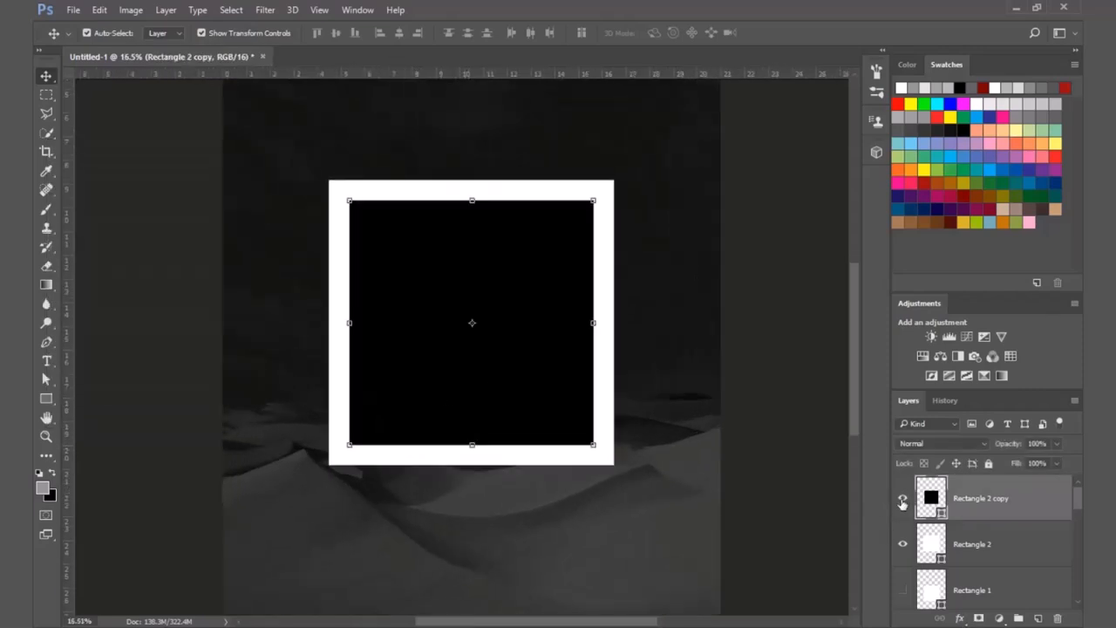
right_click(998, 504)
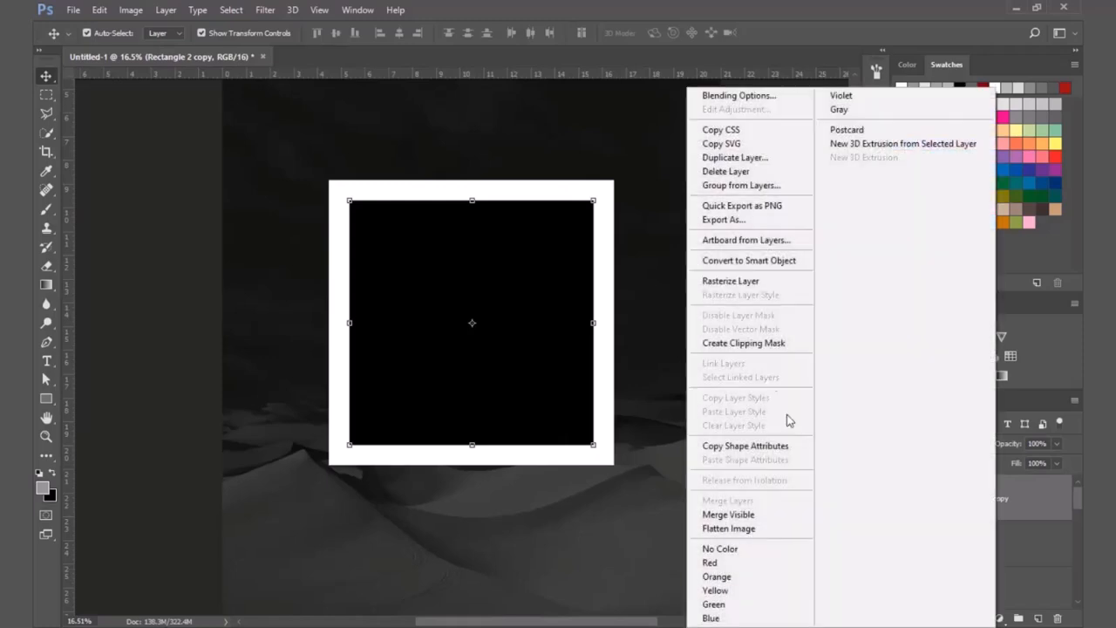
click(793, 282)
click(1011, 549)
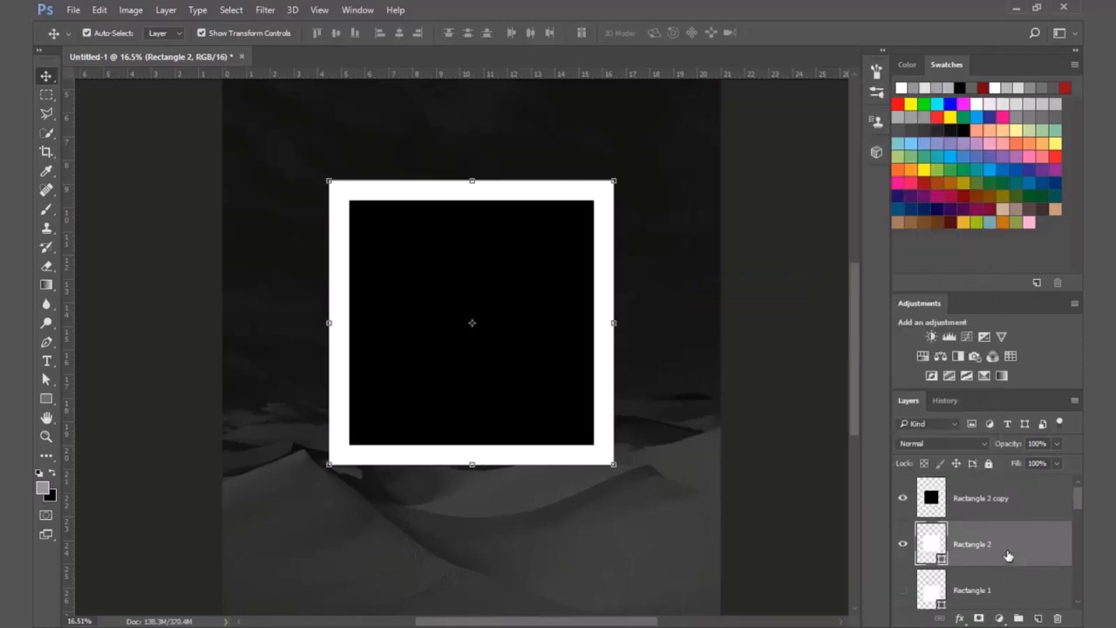
right_click(950, 547)
click(850, 196)
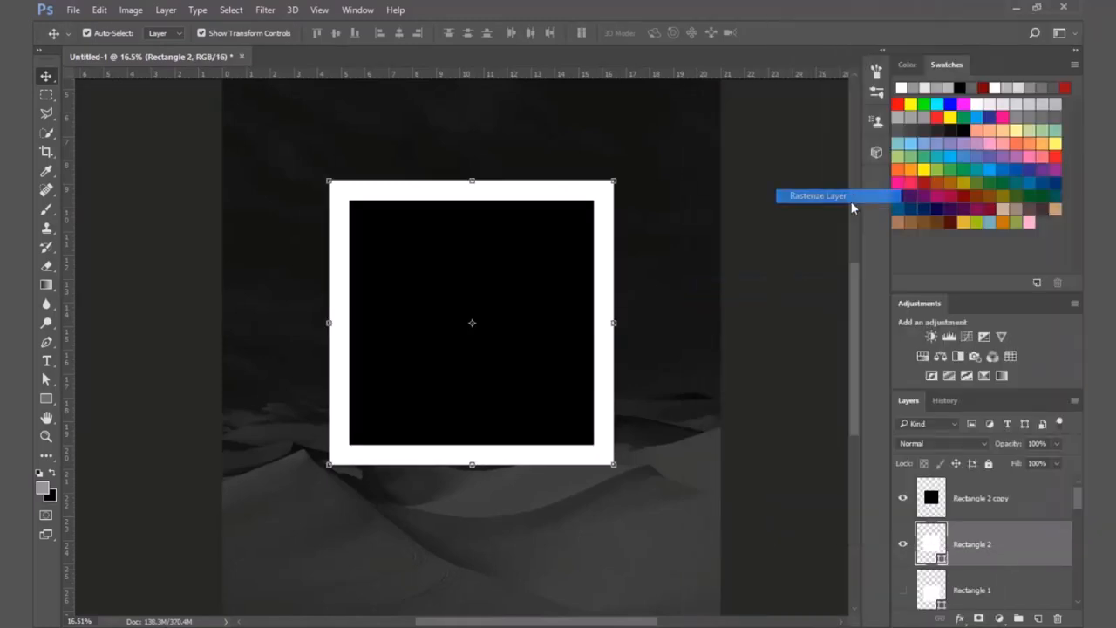
Step: Switch to the Magic Wand, target Rectangle 2, and hide the black Rectangle 2 copy
click(980, 501)
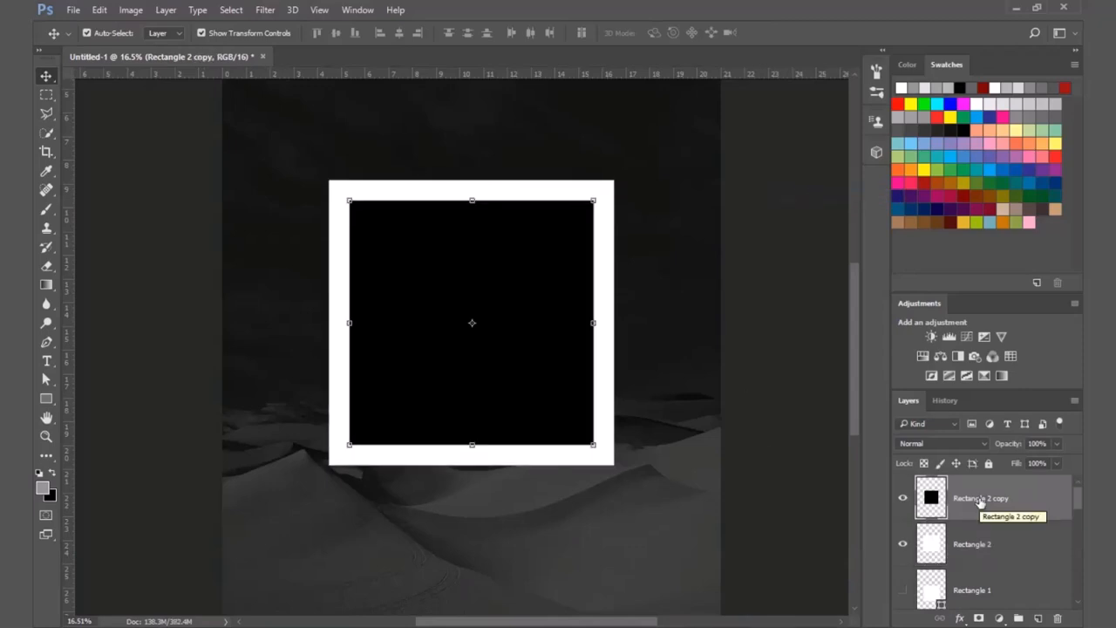
key(w)
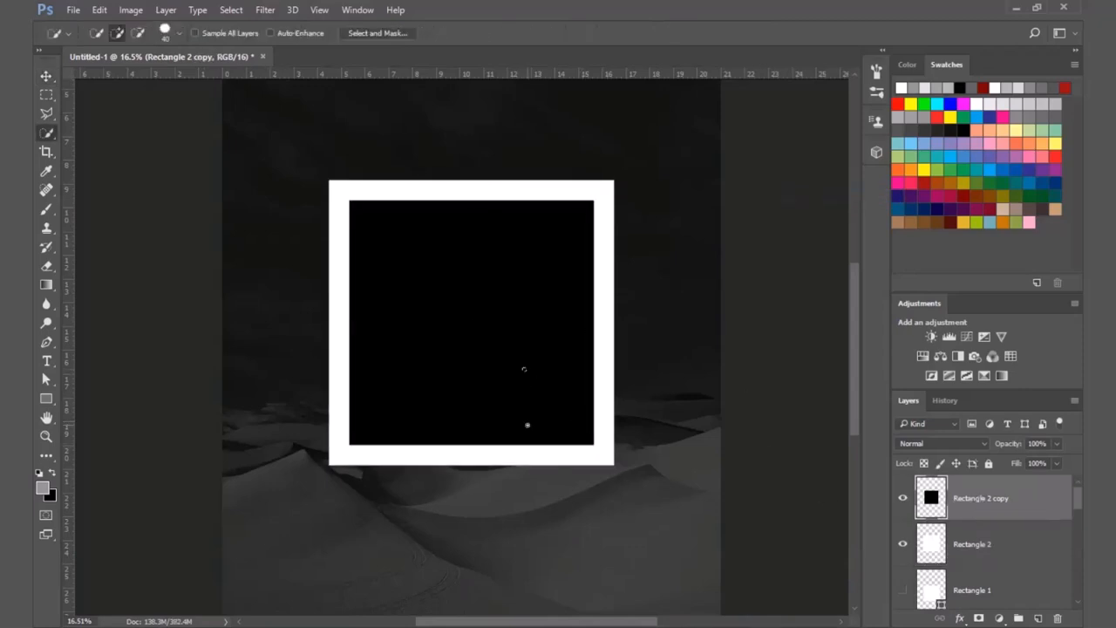
right_click(49, 132)
click(113, 148)
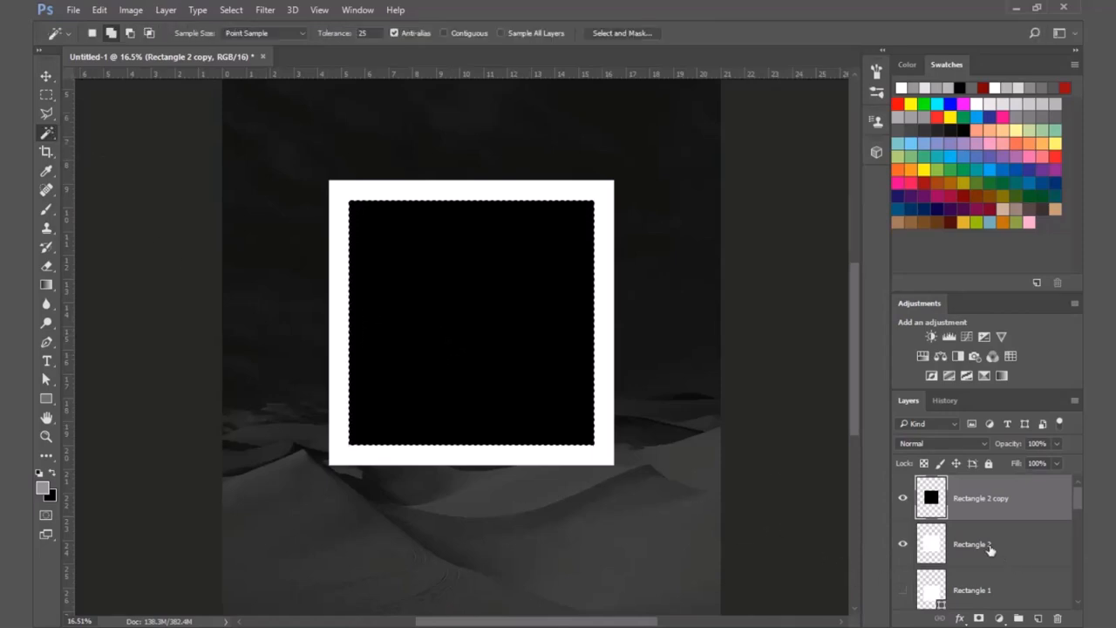
click(959, 549)
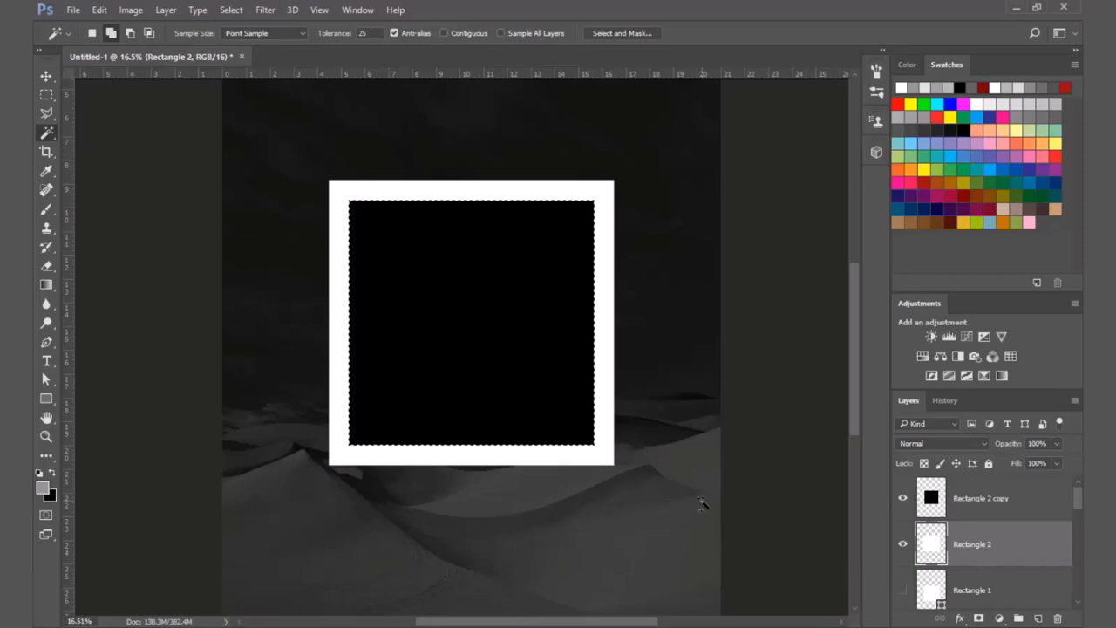
click(902, 498)
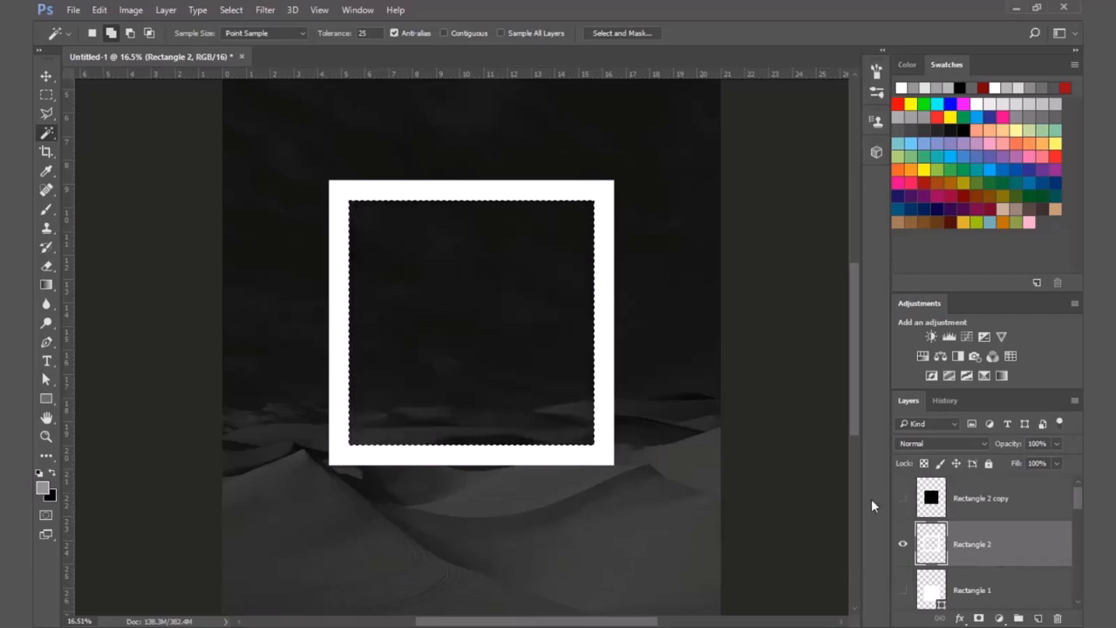
scroll(475, 470, down, 2)
scroll(447, 469, up, 1)
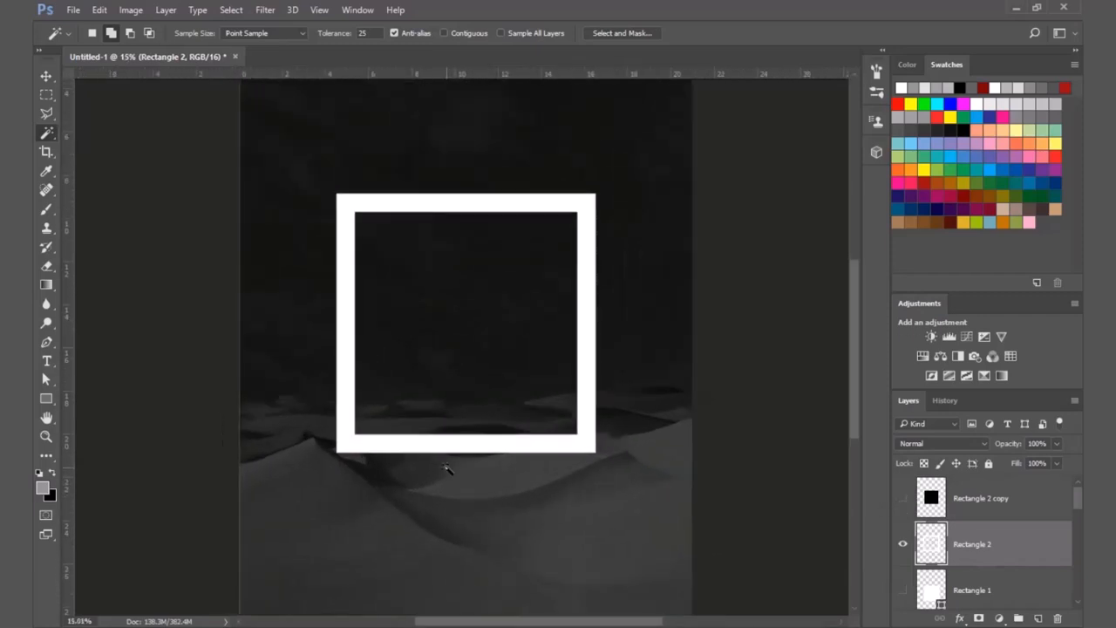
Step: Nudge the white frame slightly downward, toggling its visibility to compare
key(v)
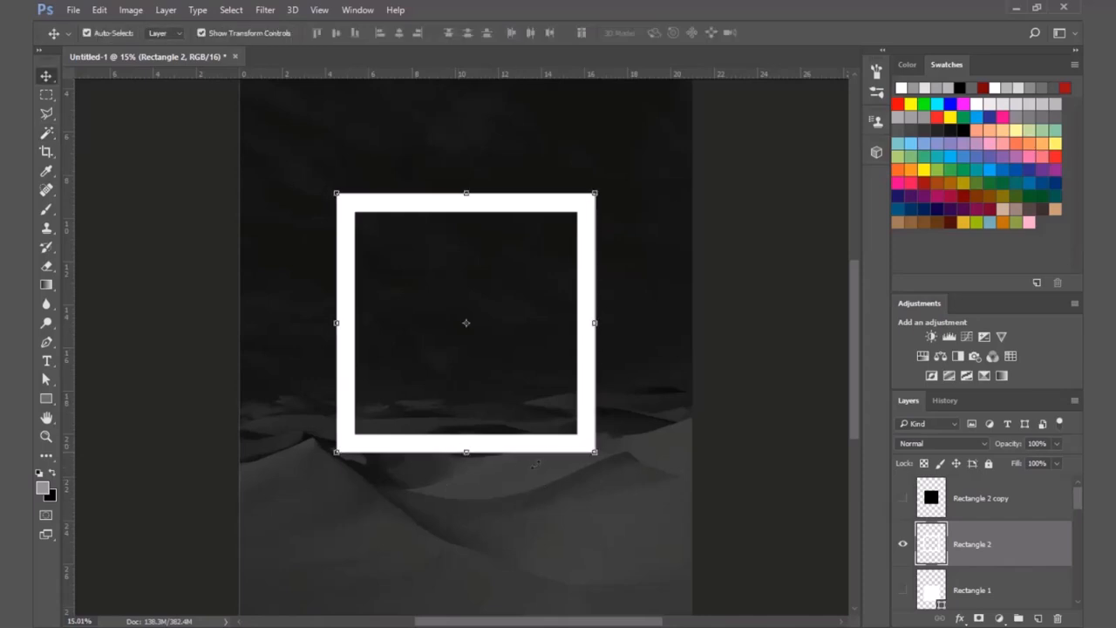
click(903, 544)
click(903, 544)
click(903, 544)
click(903, 544)
drag(534, 434, 531, 445)
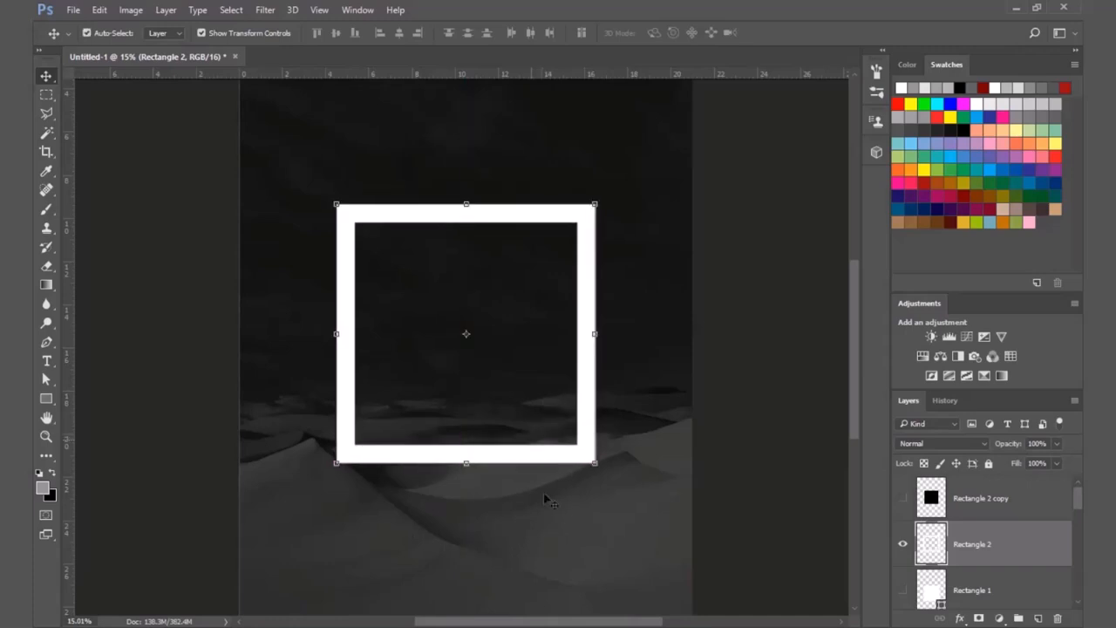
click(1057, 444)
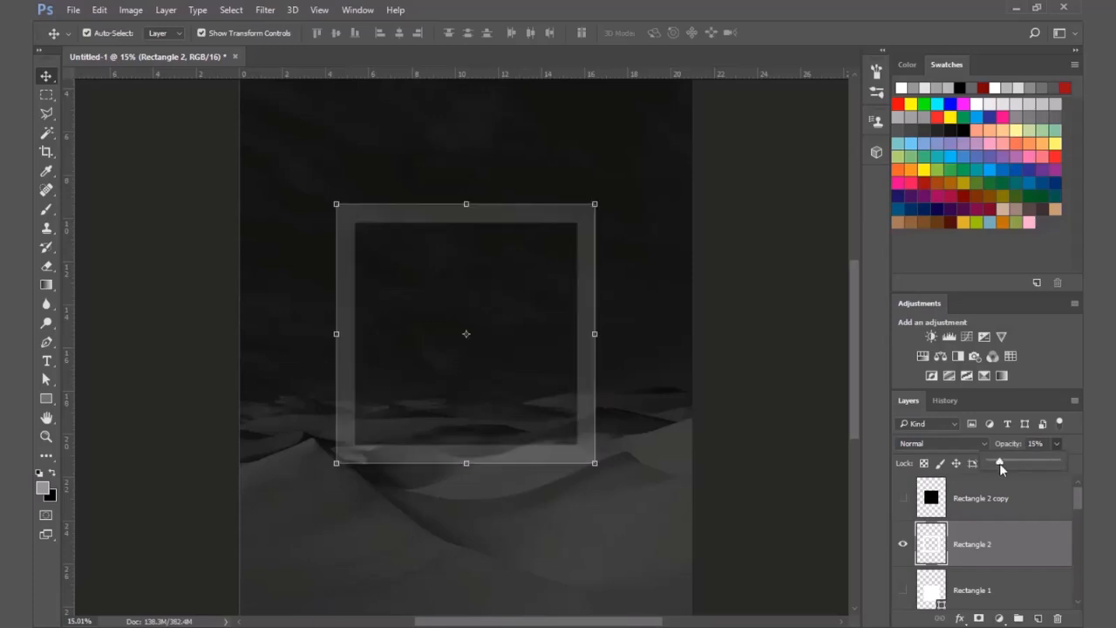
scroll(419, 518, up, 5)
scroll(584, 400, up, 5)
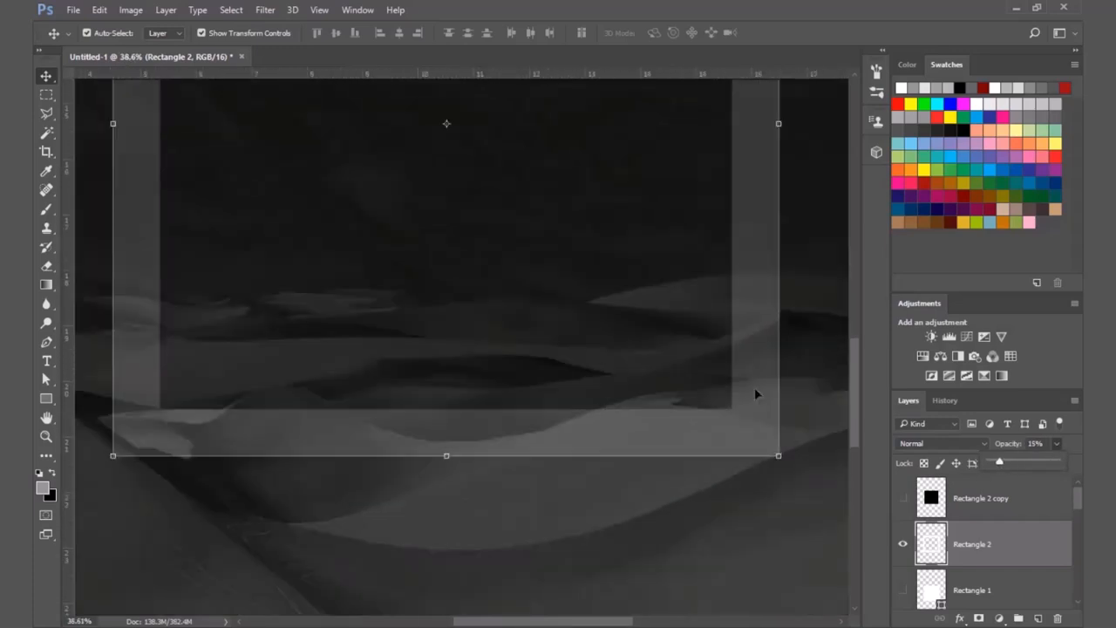
Step: Start a Polygonal Lasso selection tracing the dune edge across the frame
key(l)
scroll(596, 421, up, 5)
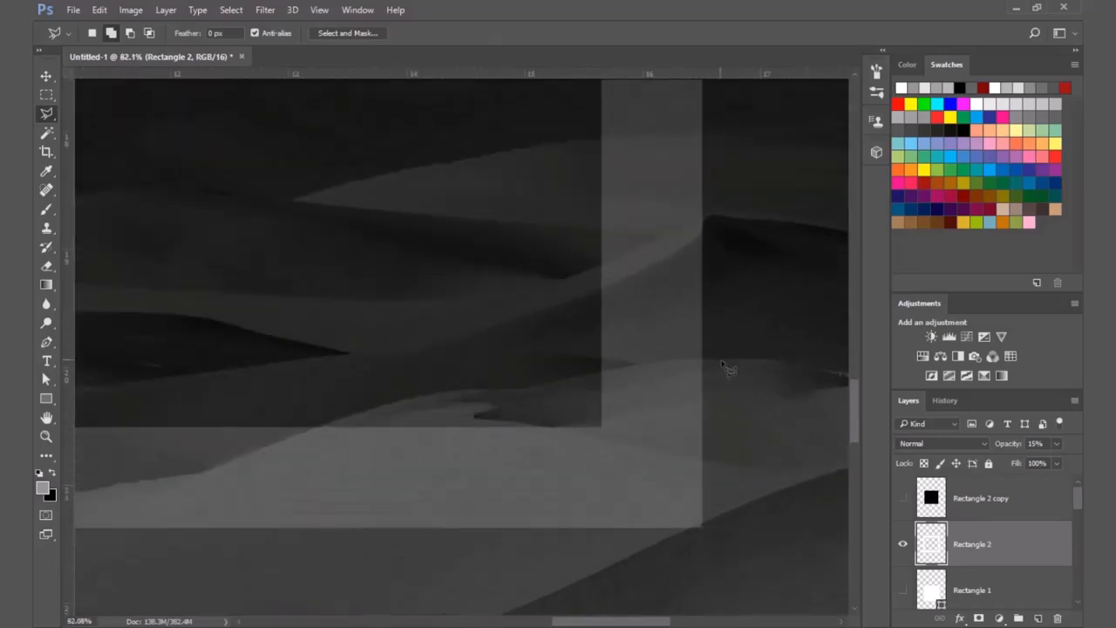
click(721, 360)
drag(672, 361, 600, 375)
click(600, 375)
click(486, 390)
mouse_move(237, 377)
mouse_down()
mouse_move(698, 419)
mouse_move(790, 400)
mouse_up()
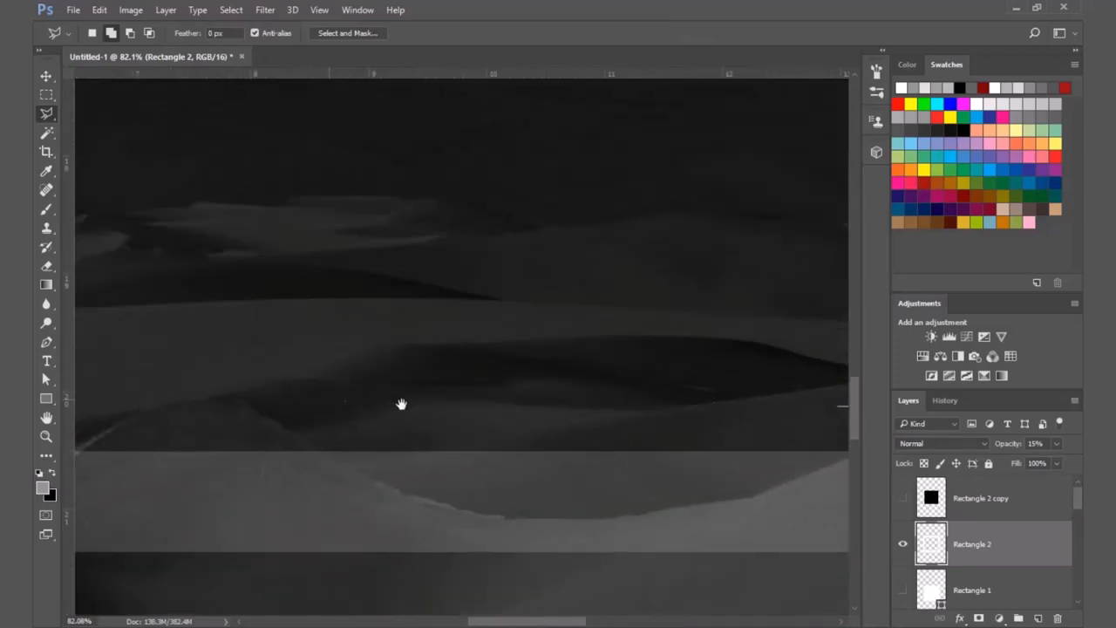
drag(350, 401, 695, 421)
Step: Continue the outline around the frame's left leg and base, and close the selection
click(387, 428)
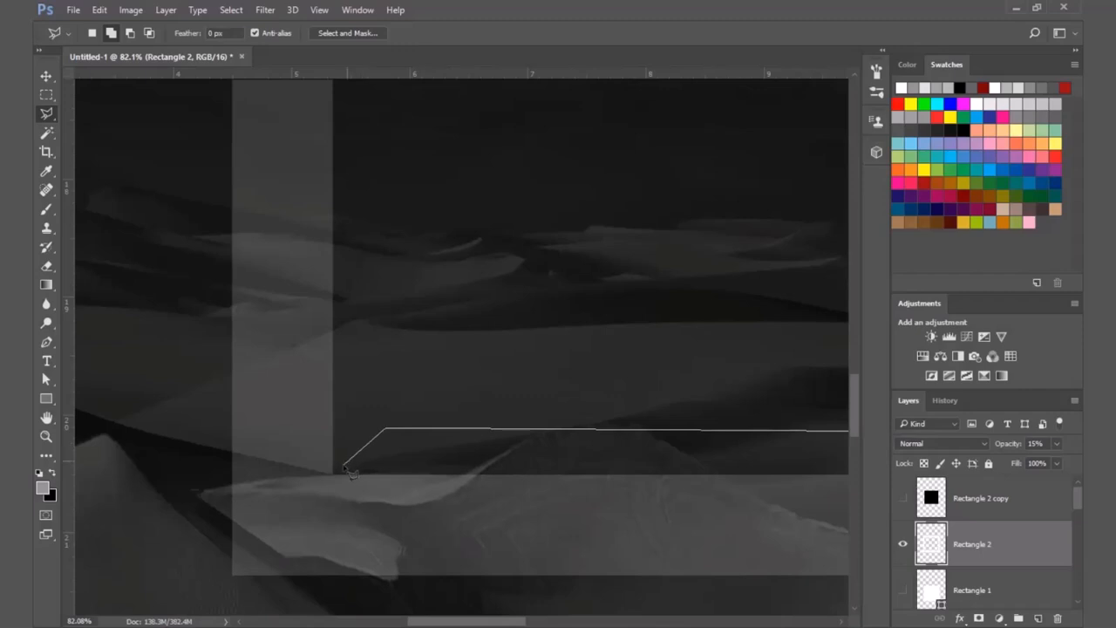
click(334, 472)
click(212, 450)
click(135, 530)
scroll(139, 541, down, 2)
click(185, 549)
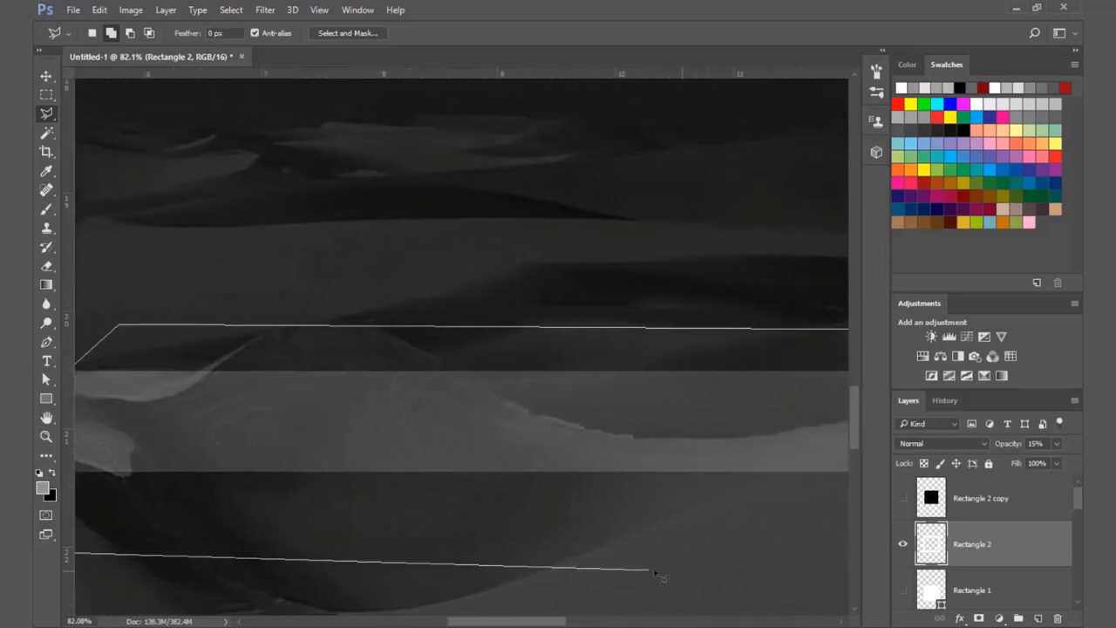
click(720, 547)
click(717, 424)
double_click(692, 373)
Step: Remove the selected bottom bar, deselect, and set the frame layer to 100% opacity
scroll(708, 386, down, 2)
scroll(707, 387, down, 5)
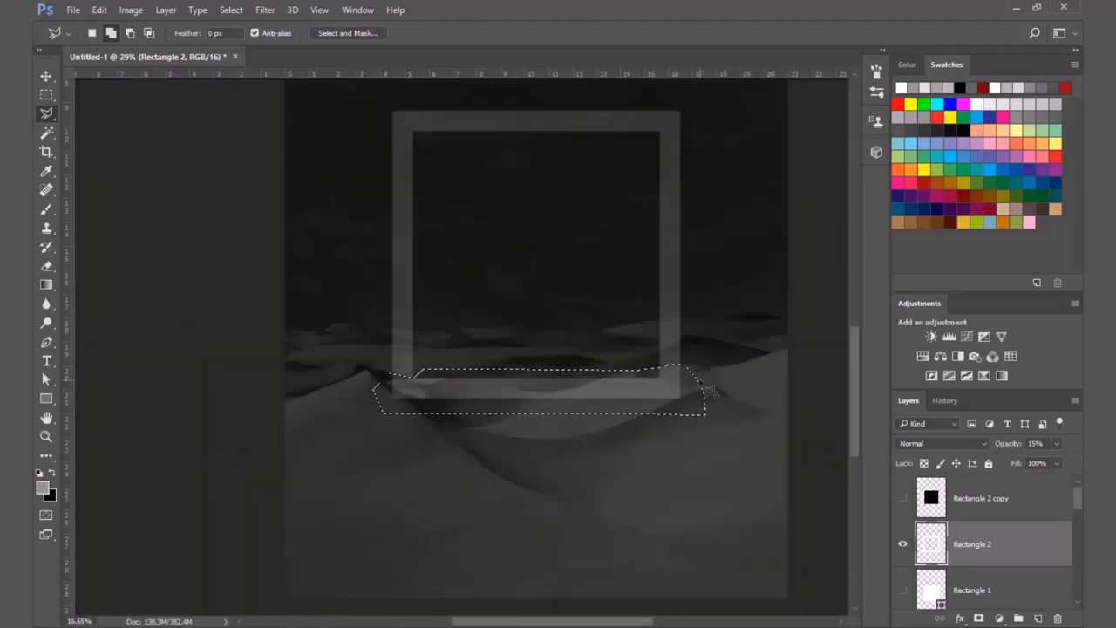
key(ctrl+d)
scroll(595, 502, down, 2)
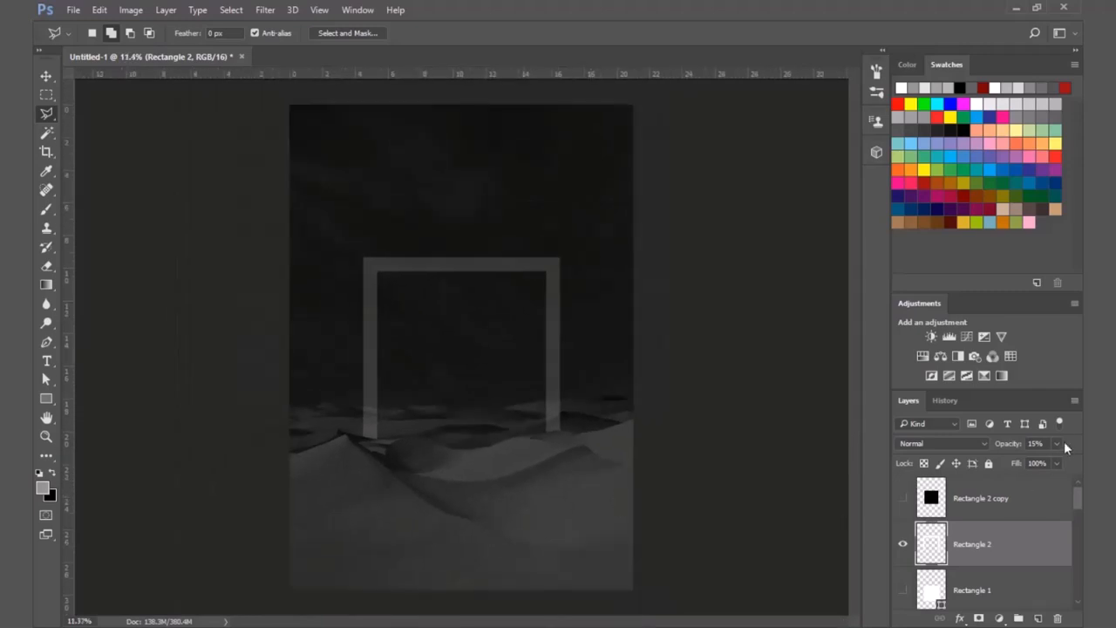
drag(1014, 463, 1076, 461)
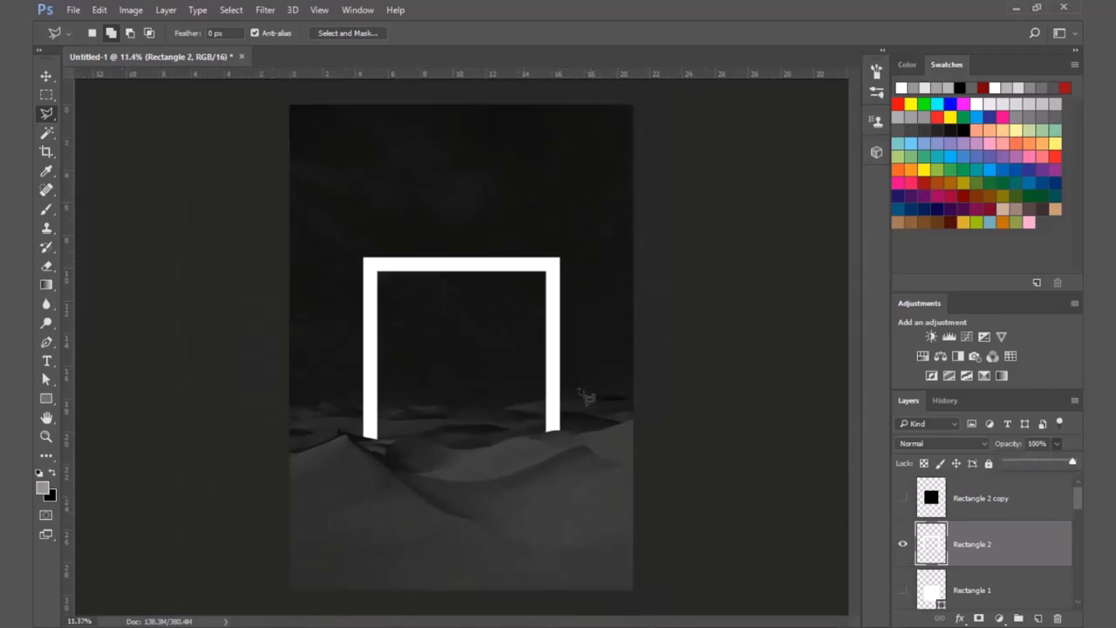
Step: Select the white arch layer Rectangle 2 and duplicate it with Ctrl+J
key(v)
click(689, 403)
scroll(470, 468, down, 1)
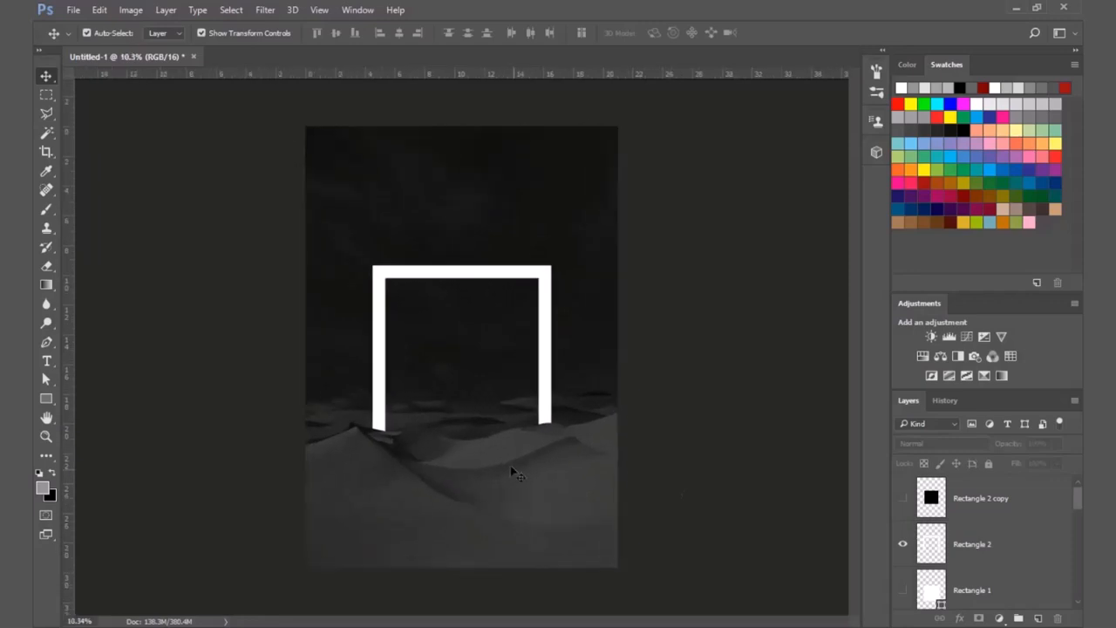
scroll(460, 470, up, 2)
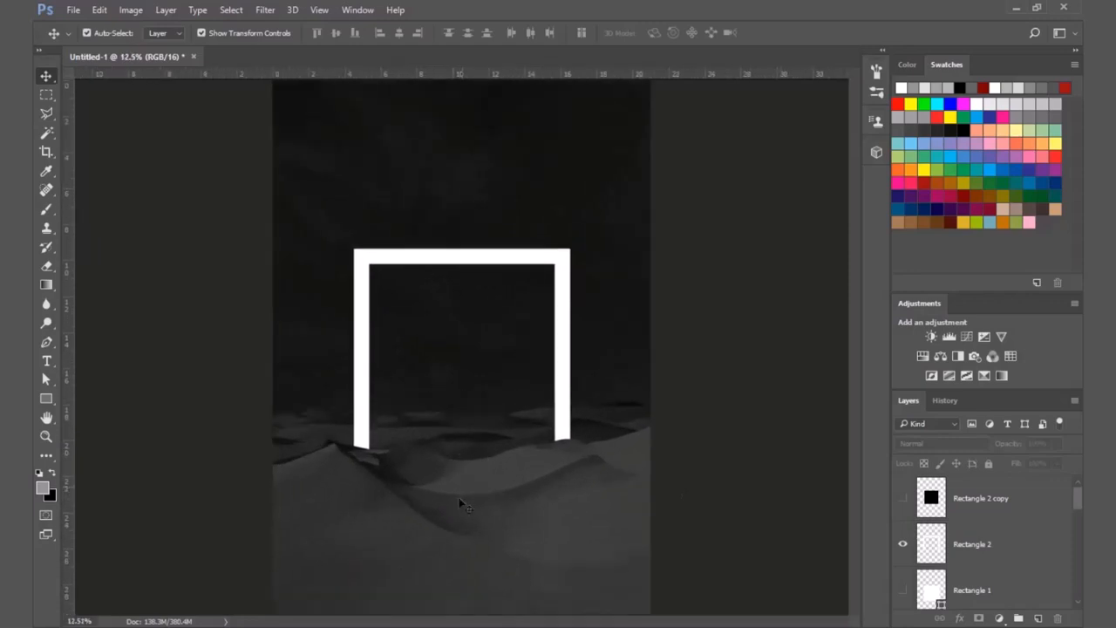
click(503, 257)
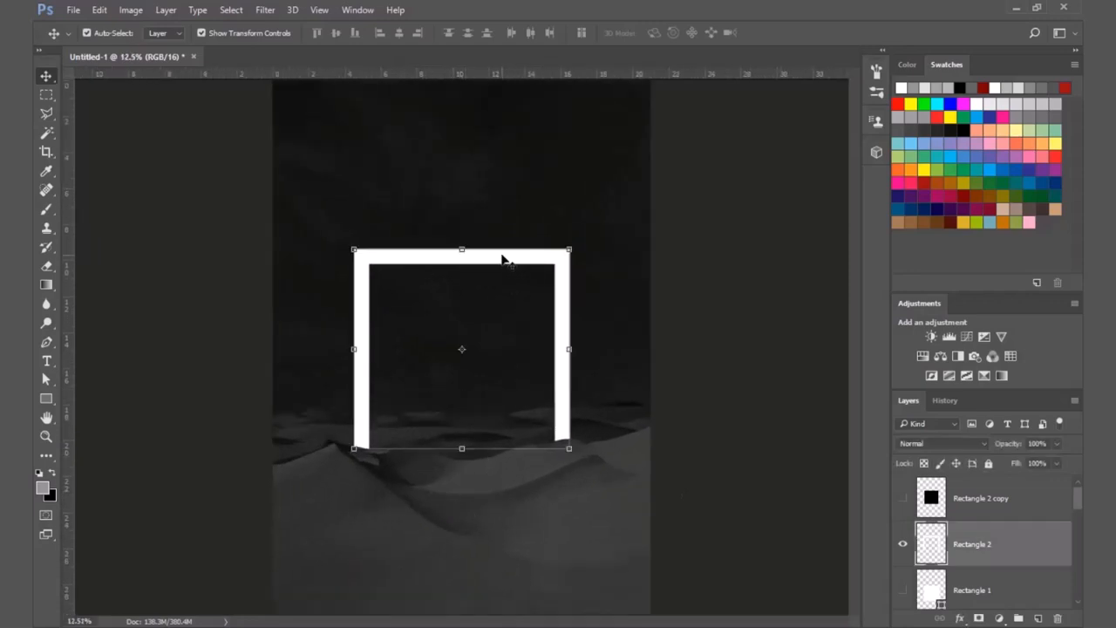
scroll(705, 503, down, 1)
scroll(706, 504, up, 1)
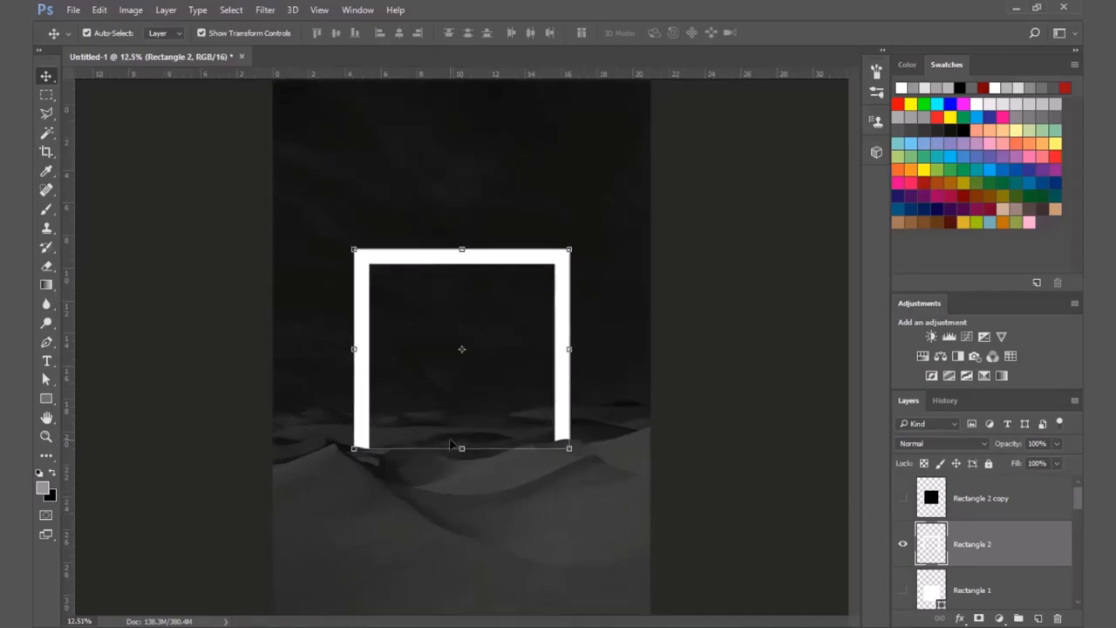
key(ctrl+j)
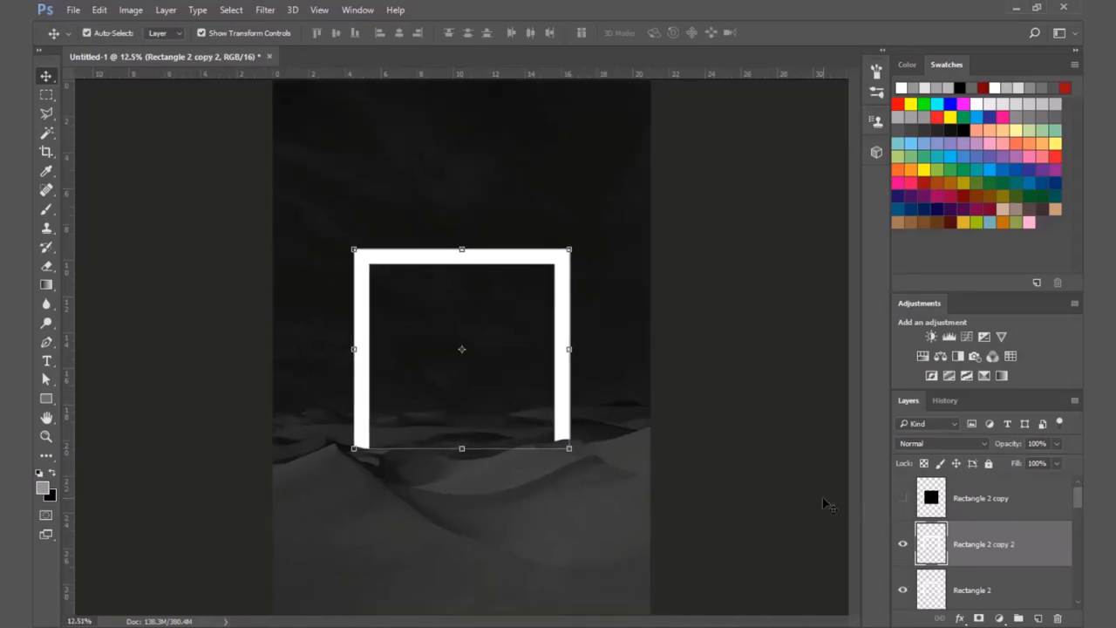
Step: Apply a Gaussian Blur of about 92 px to the duplicate for a soft glow
click(269, 12)
mouse_move(346, 178)
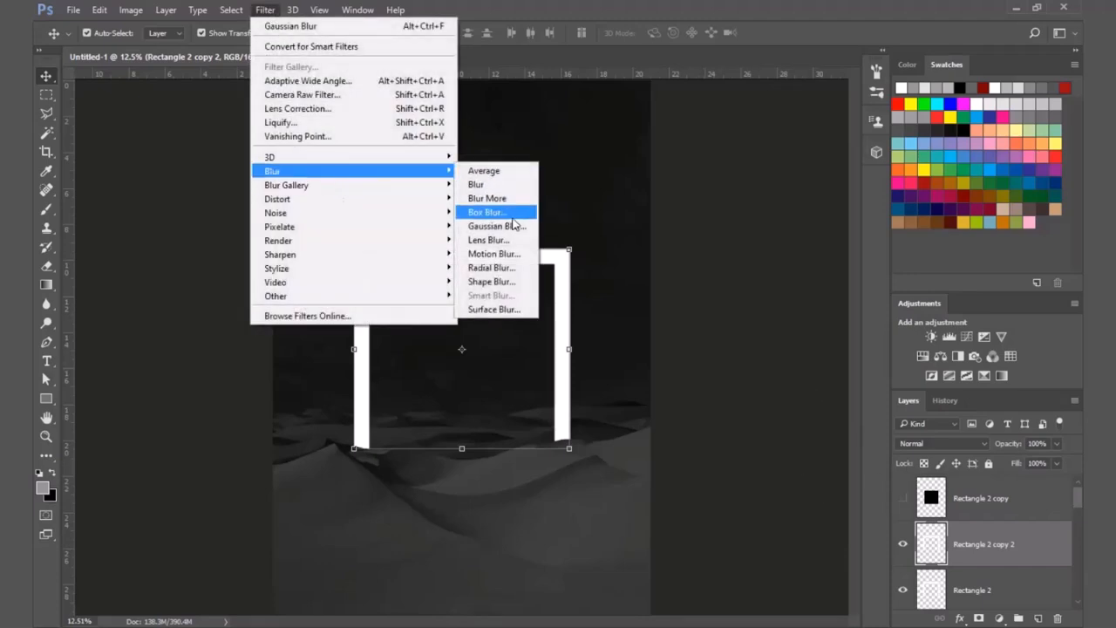
click(496, 226)
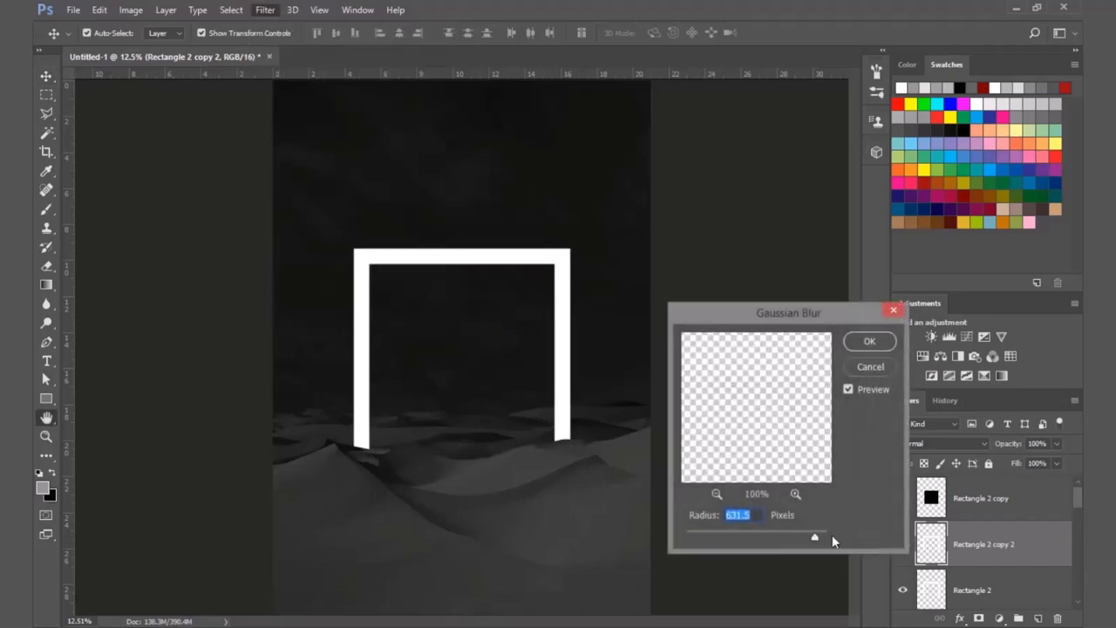
drag(780, 541, 737, 546)
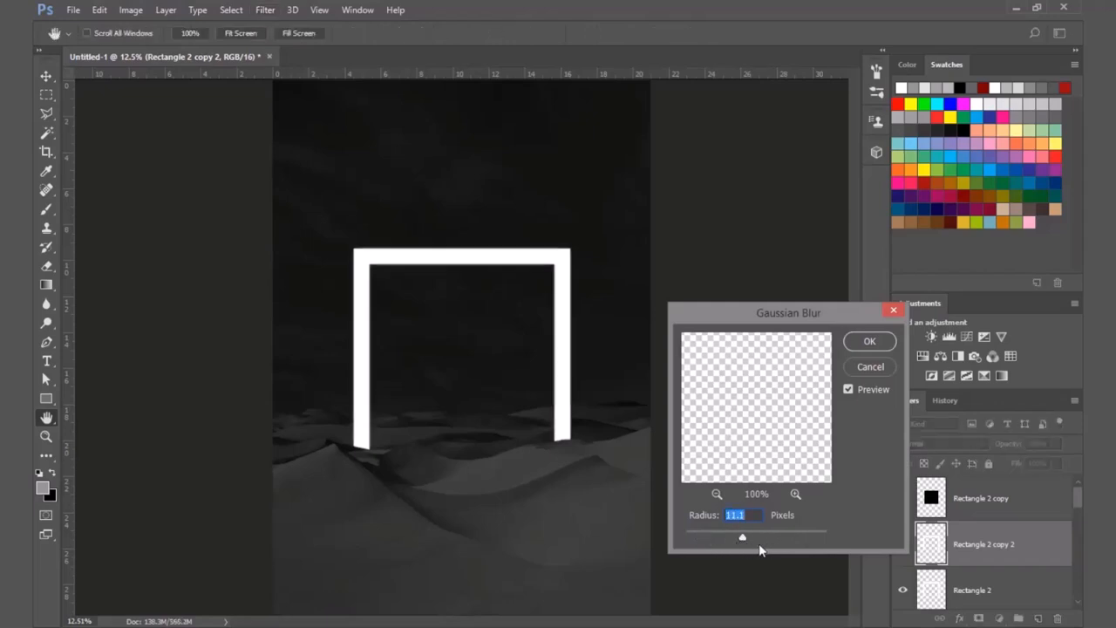
mouse_move(768, 540)
mouse_down()
mouse_move(755, 538)
mouse_move(774, 539)
mouse_up()
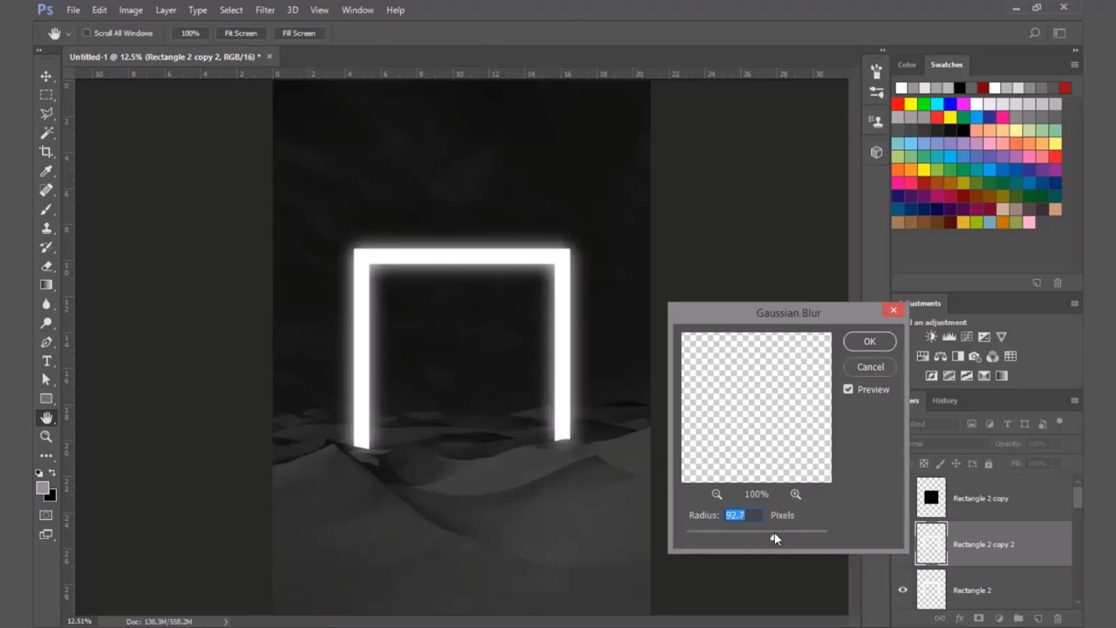
click(869, 341)
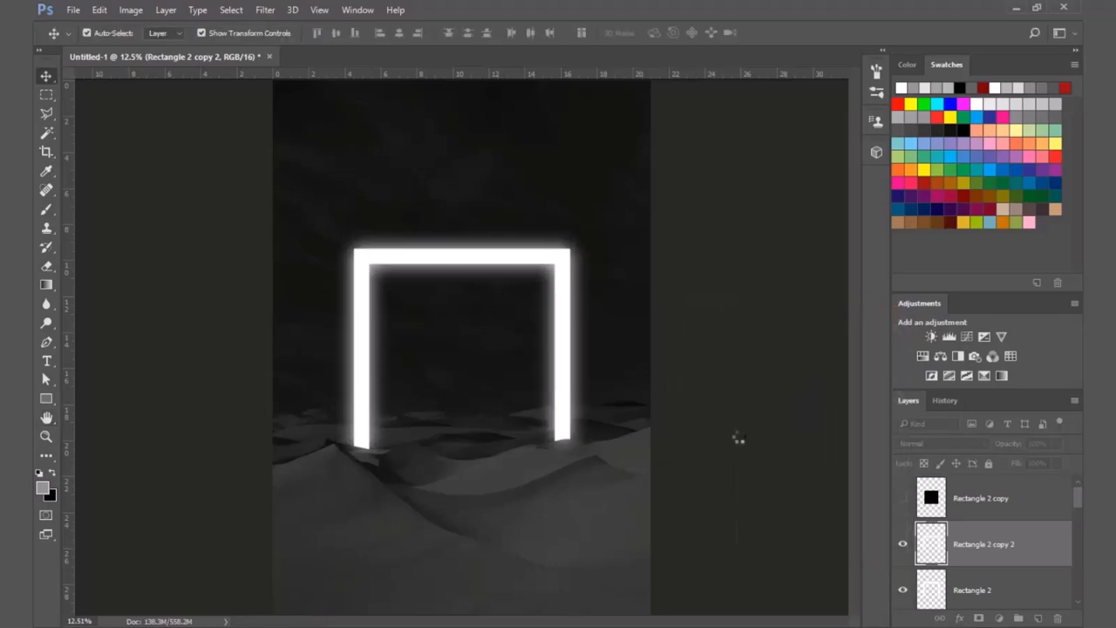
Step: Delete the unused black Rectangle 2 copy layer
click(720, 454)
scroll(696, 405, down, 4)
scroll(694, 405, up, 3)
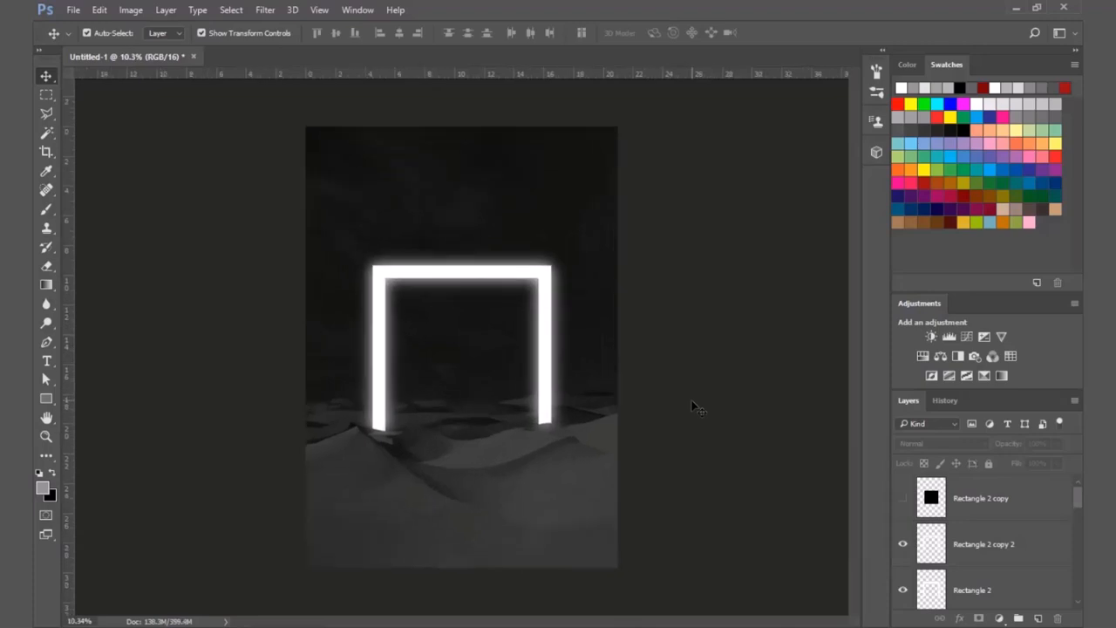
click(970, 513)
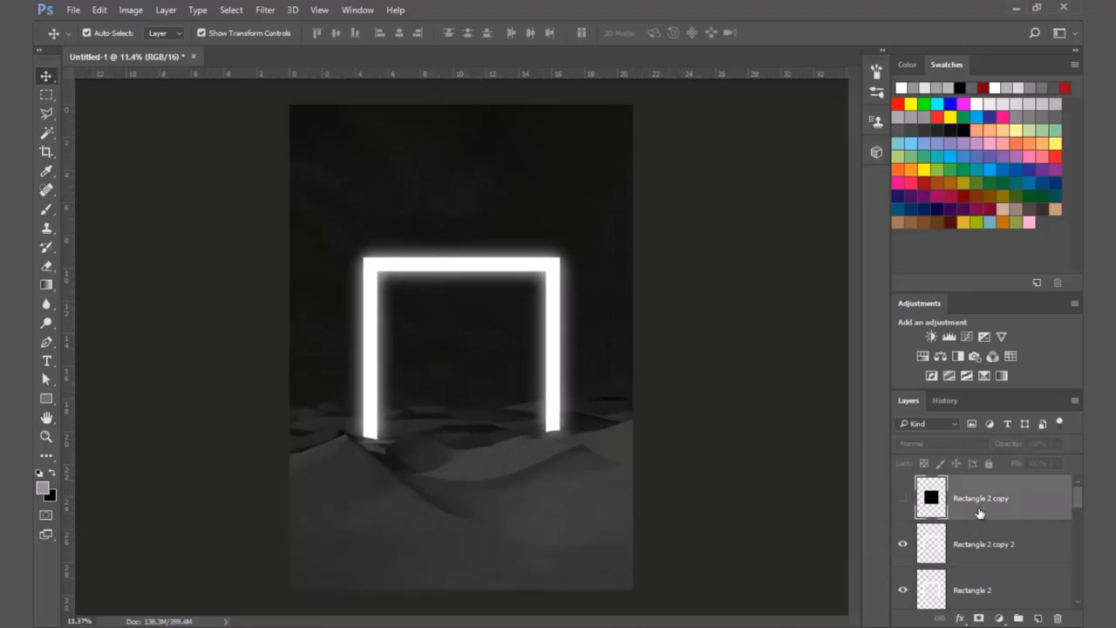
key(Delete)
Step: Check the glow by toggling its visibility, then make the camel_PNG23428 layer visible
click(732, 399)
click(1000, 511)
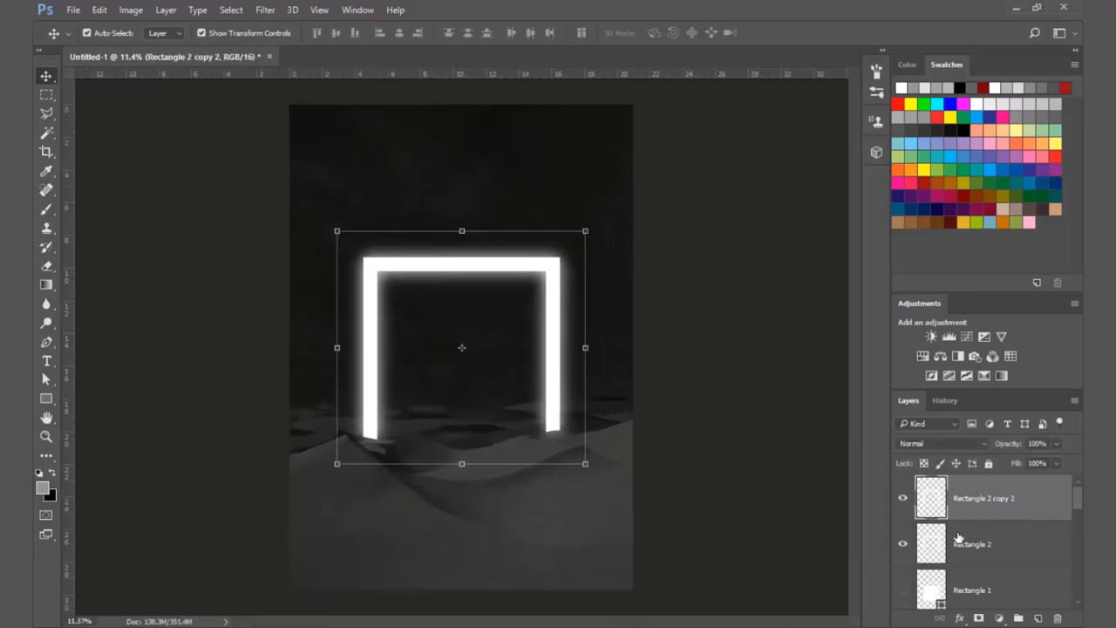
click(902, 502)
click(902, 502)
click(676, 402)
scroll(657, 408, down, 1)
scroll(657, 407, up, 1)
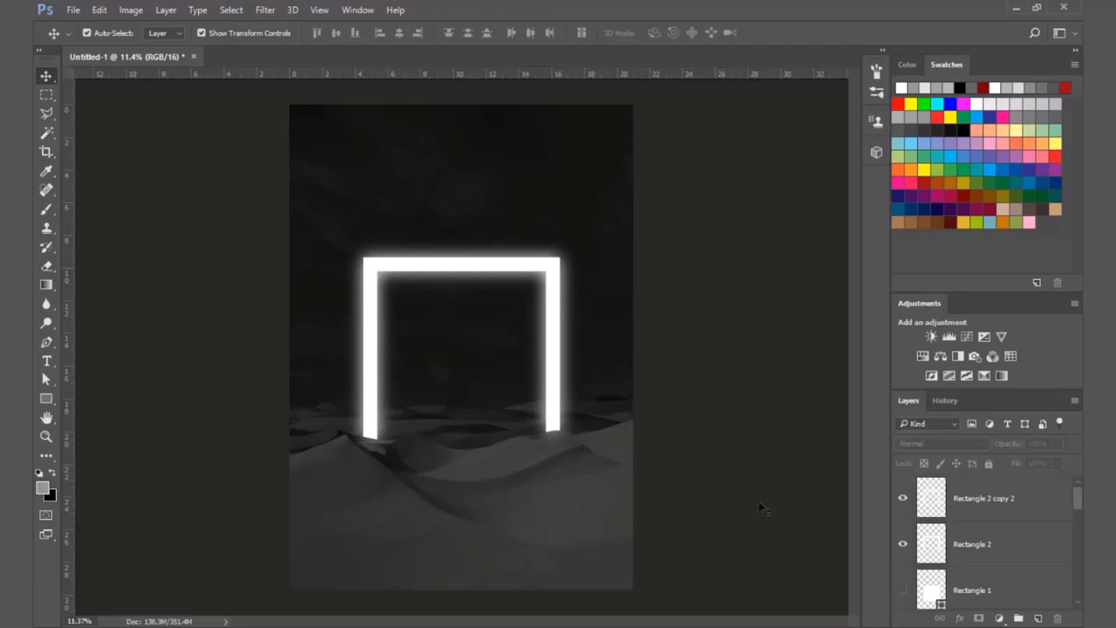
scroll(921, 603, down, 2)
click(902, 591)
Step: Move the camel to the right of the arch and flip it horizontally
drag(367, 488, 558, 475)
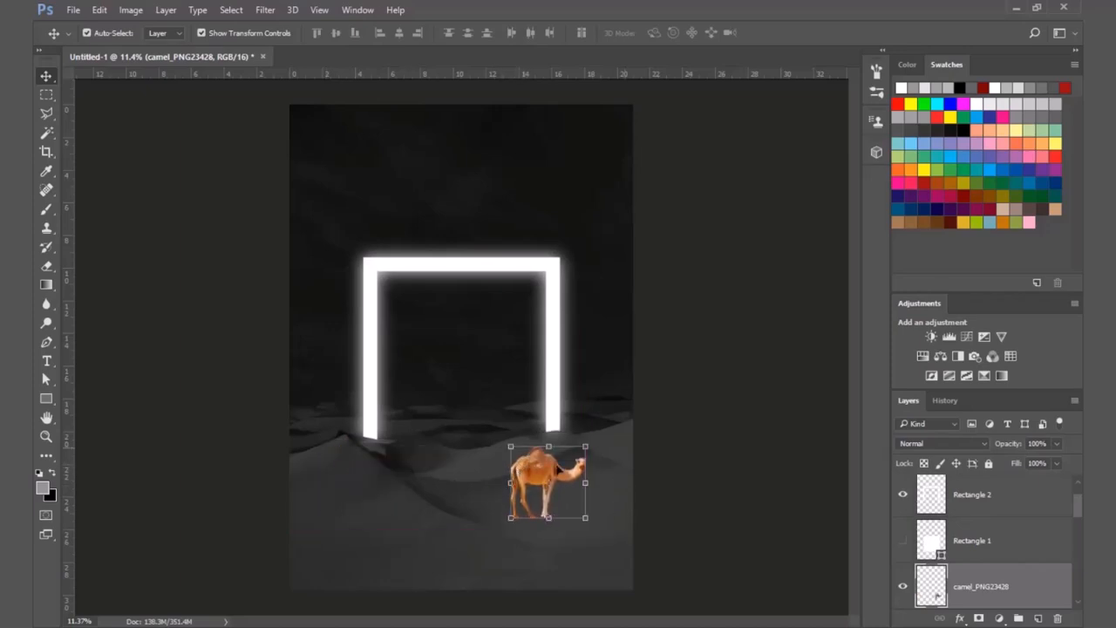
key(ctrl+t)
right_click(586, 443)
click(614, 416)
key(Return)
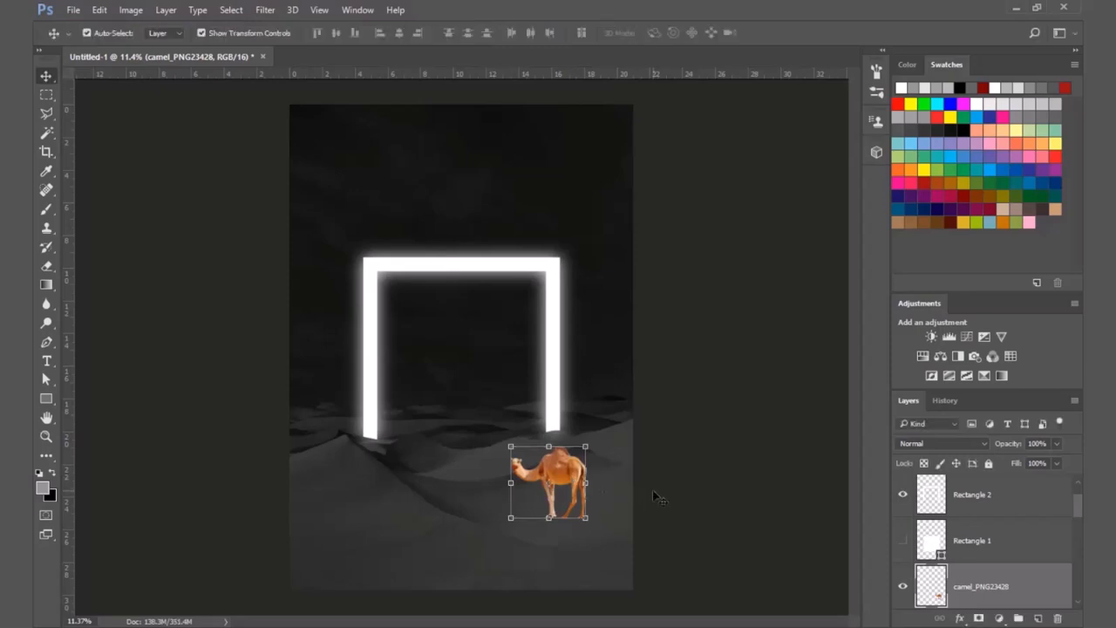
Step: Desaturate the camel with Hue/Saturation at Saturation -100 and Lightness -73
key(ctrl+u)
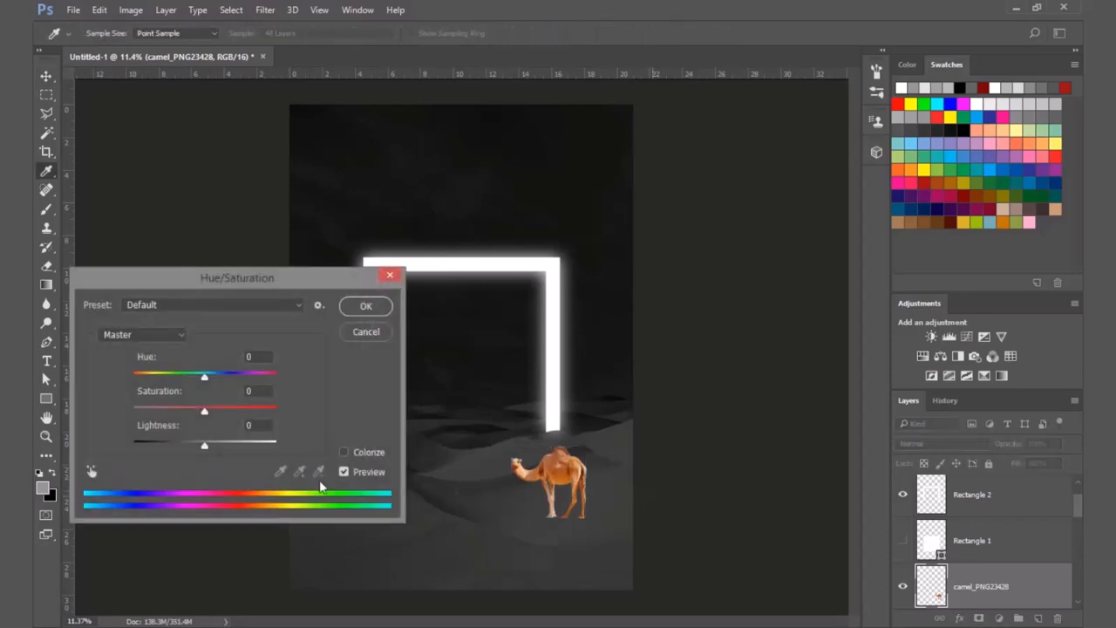
drag(200, 415, 64, 409)
drag(207, 448, 119, 447)
drag(232, 277, 184, 261)
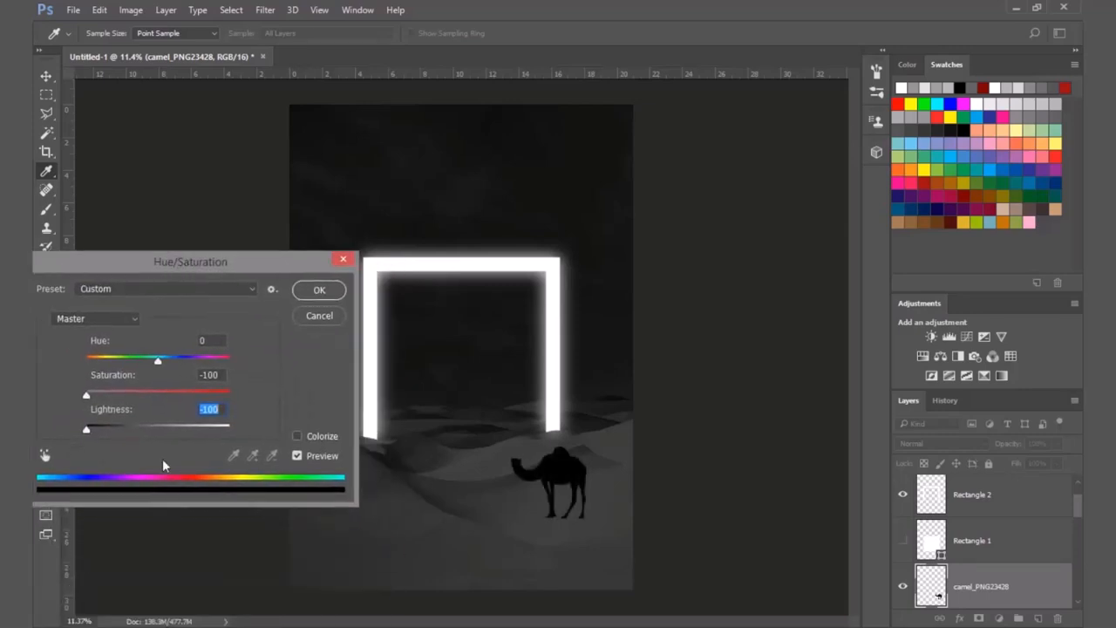
mouse_move(93, 430)
mouse_down()
mouse_move(127, 431)
mouse_move(107, 436)
mouse_up()
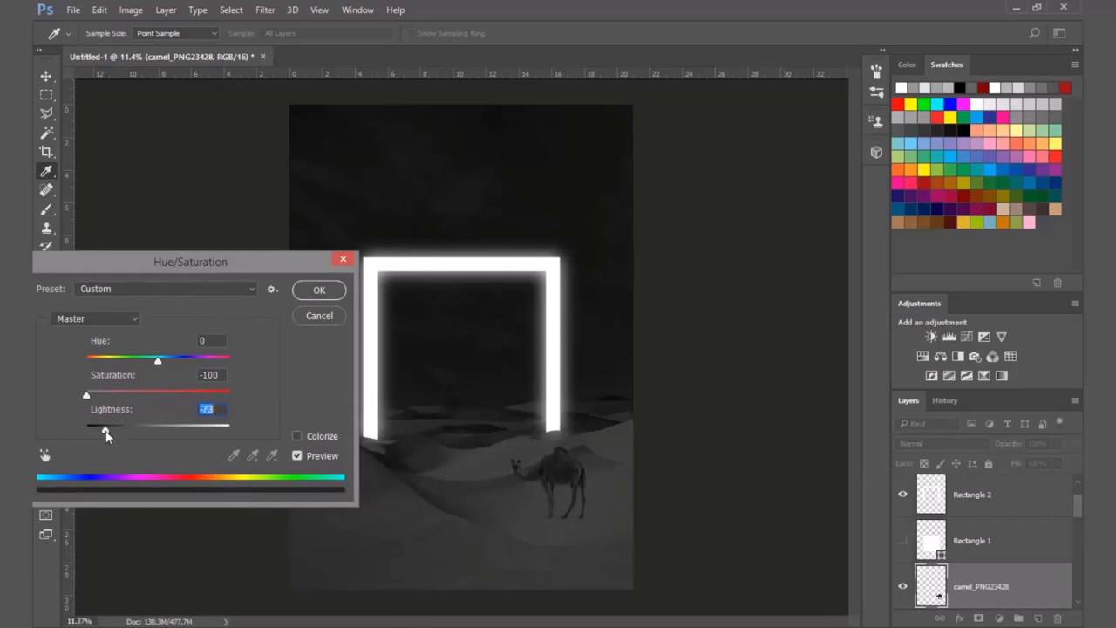
Step: Apply the Hue/Saturation change, shrink the camel to about 45%, and move it further right
click(319, 289)
key(v)
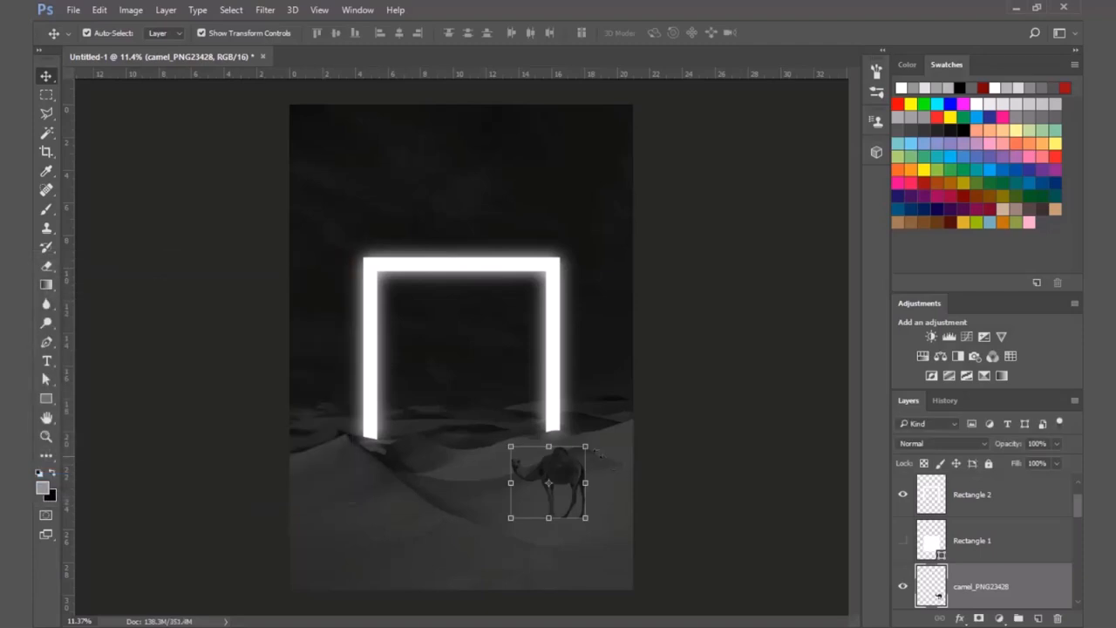
drag(588, 443, 542, 488)
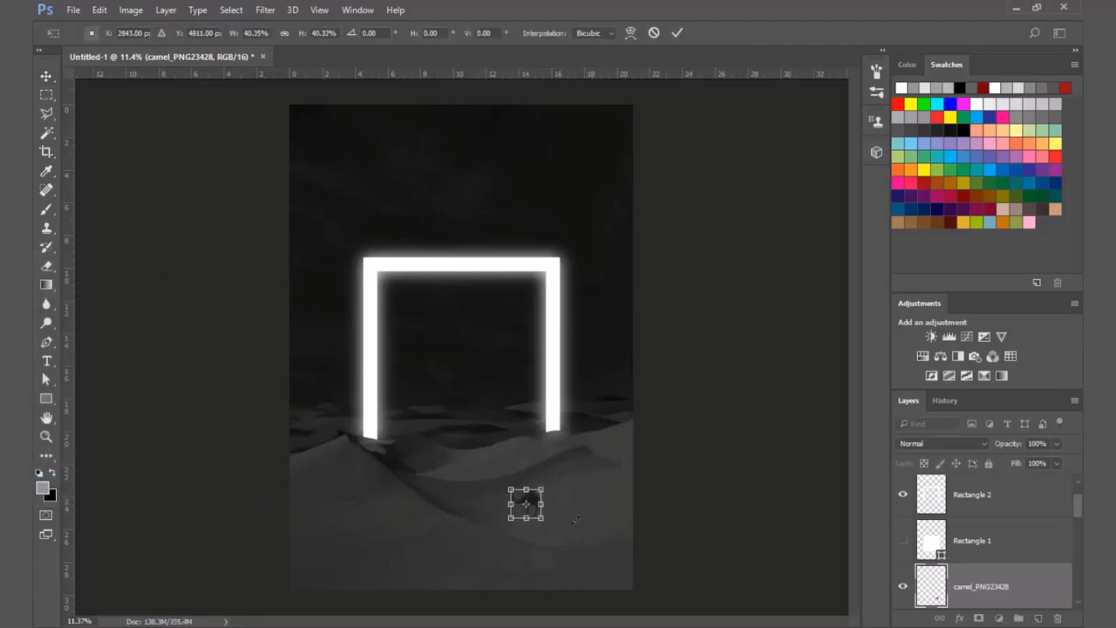
key(Return)
scroll(572, 510, up, 2)
drag(596, 565, 693, 557)
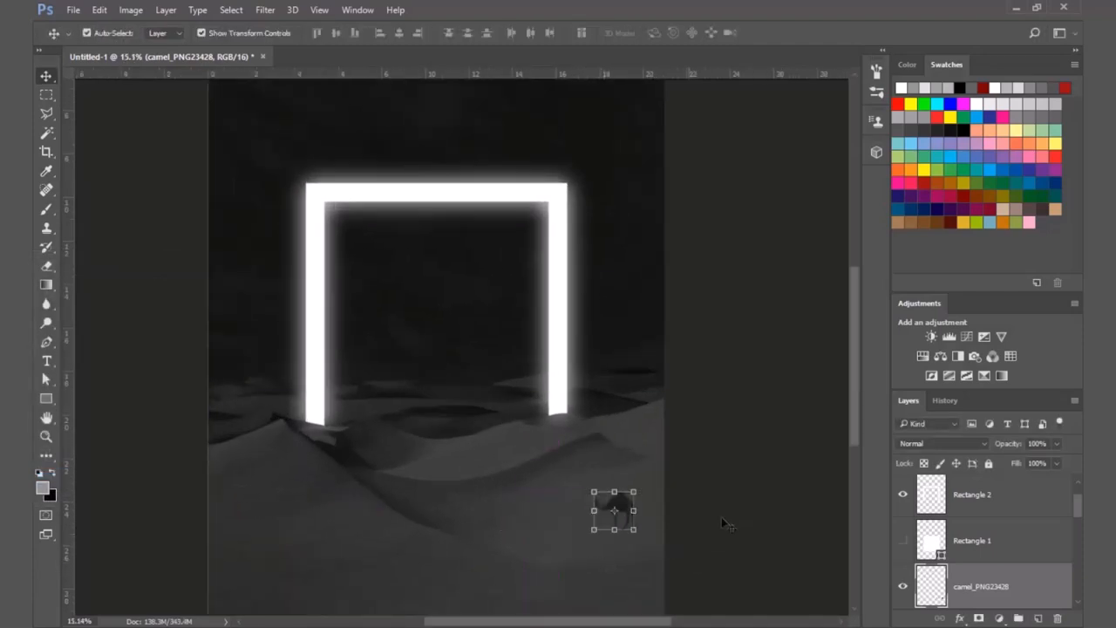
click(697, 523)
Step: Select the camel layer and switch to a small Eraser brush
scroll(694, 516, down, 2)
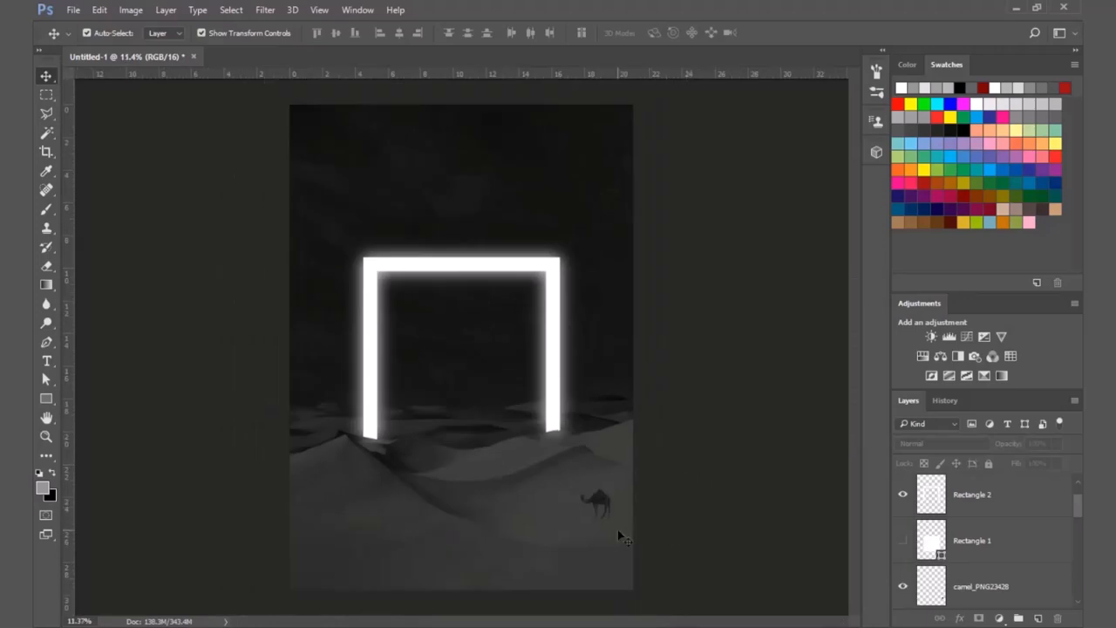
scroll(611, 523, up, 10)
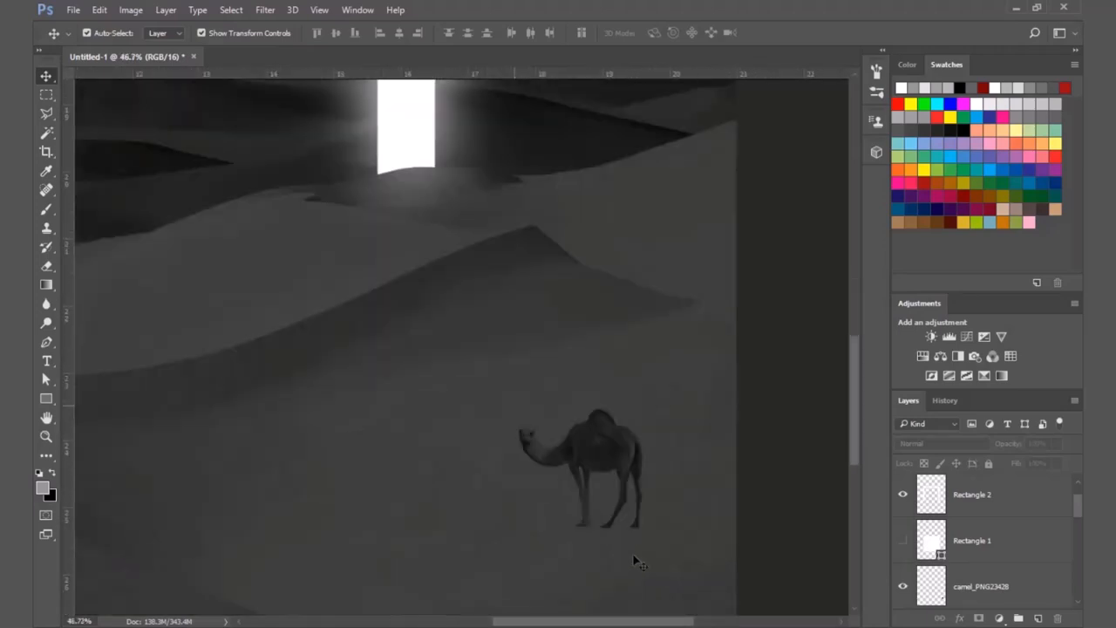
click(617, 510)
click(617, 495)
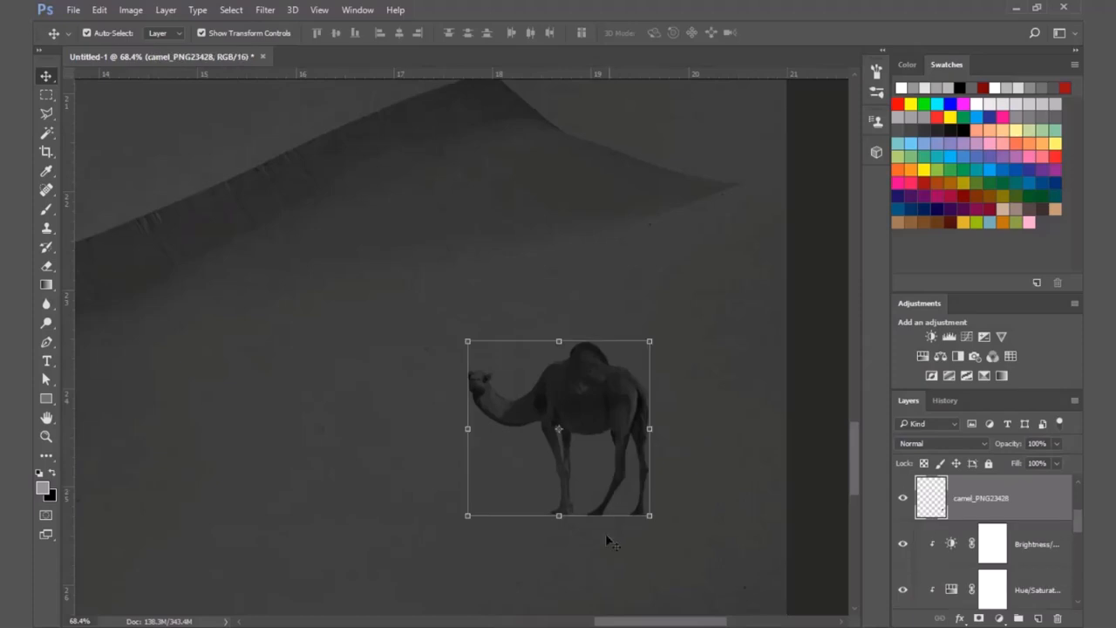
scroll(605, 535, up, 2)
key(e)
key(bracketleft)
key(bracketleft)
key(bracketleft)
key(bracketleft)
key(bracketleft)
key(bracketleft)
key(bracketleft)
key(bracketleft)
key(bracketleft)
key(bracketleft)
key(bracketleft)
key(bracketleft)
key(bracketleft)
key(bracketleft)
key(bracketleft)
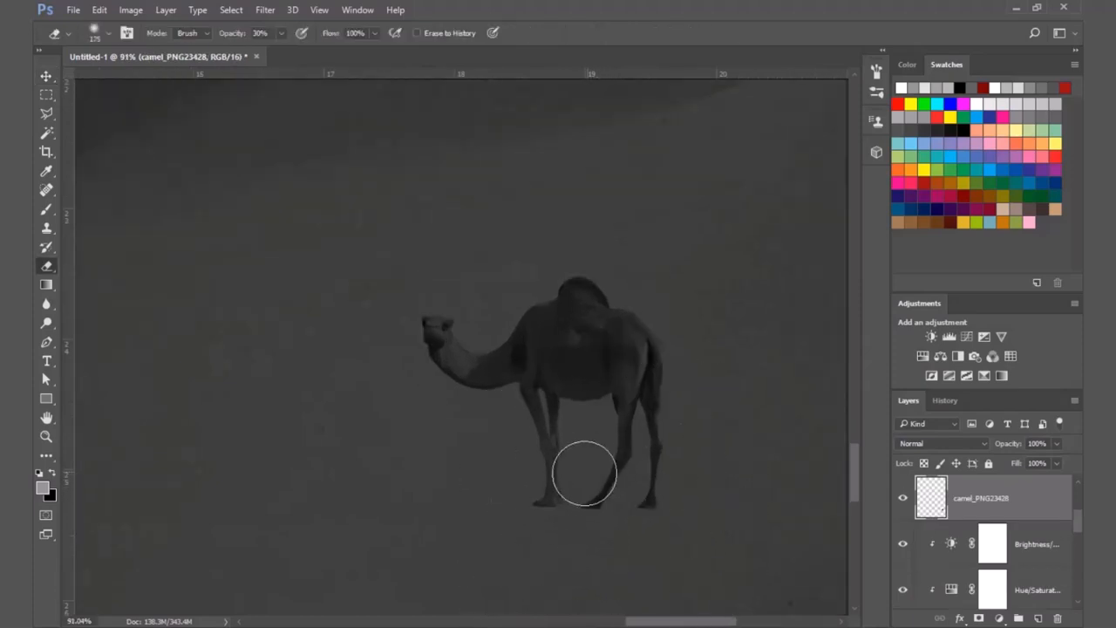
scroll(589, 505, up, 2)
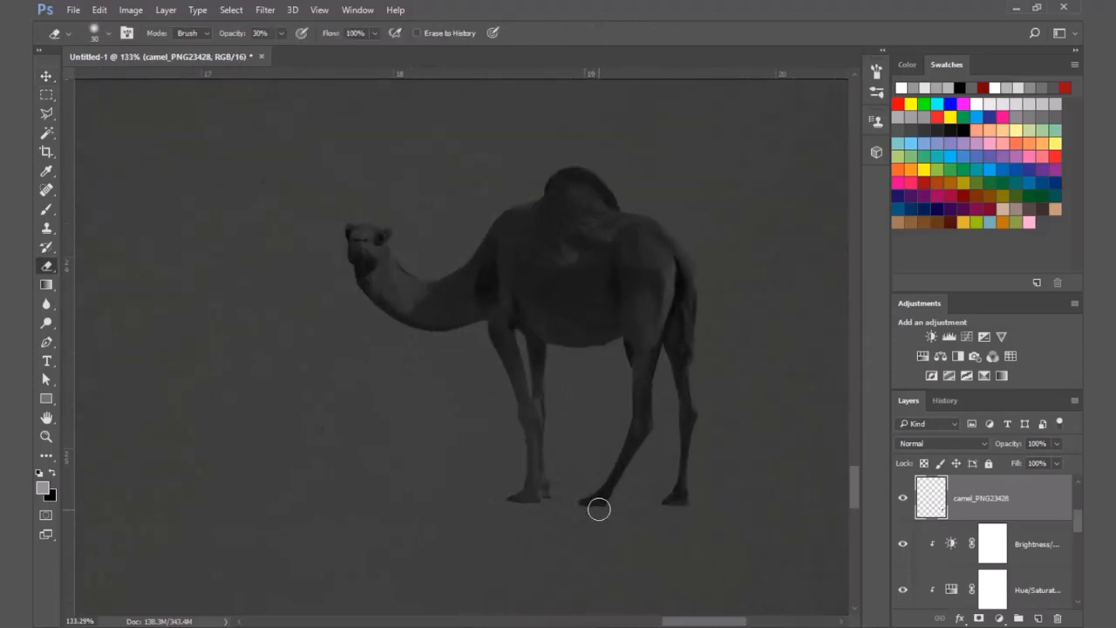
key(bracketleft)
Step: Softly erase the camel's hind foot into the sand at 50% eraser opacity, then zoom out
mouse_move(587, 509)
mouse_down()
mouse_move(598, 518)
mouse_move(578, 506)
mouse_move(611, 508)
mouse_move(594, 511)
mouse_up()
text(50)
key(Return)
mouse_move(600, 512)
mouse_down()
mouse_move(687, 498)
mouse_move(673, 511)
mouse_move(540, 525)
mouse_move(553, 500)
mouse_move(509, 504)
mouse_up()
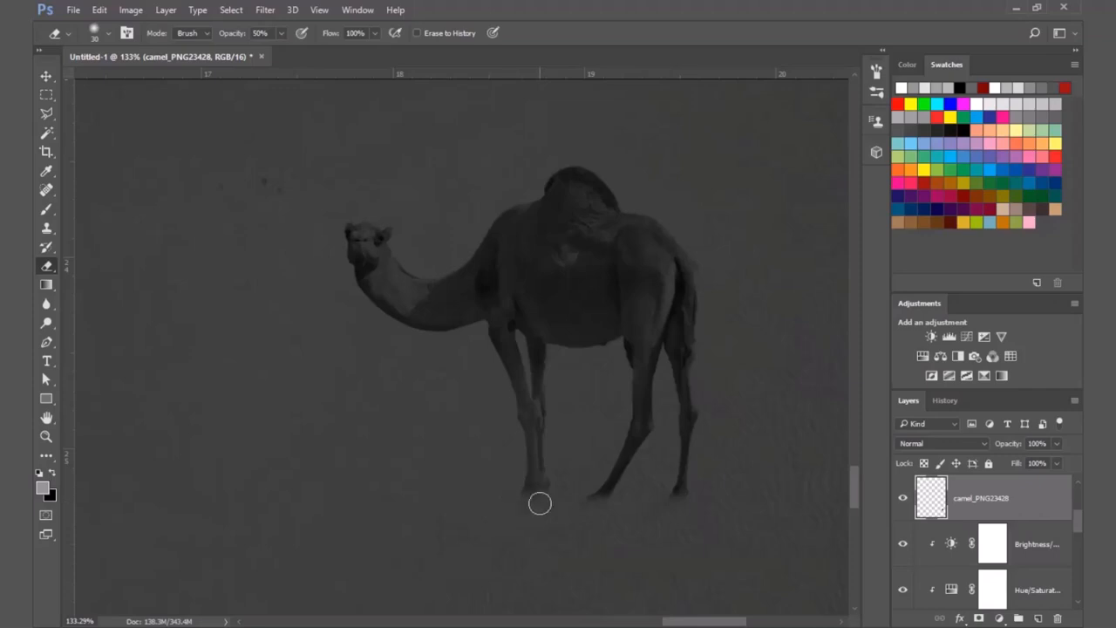
scroll(579, 513, down, 2)
scroll(681, 518, down, 6)
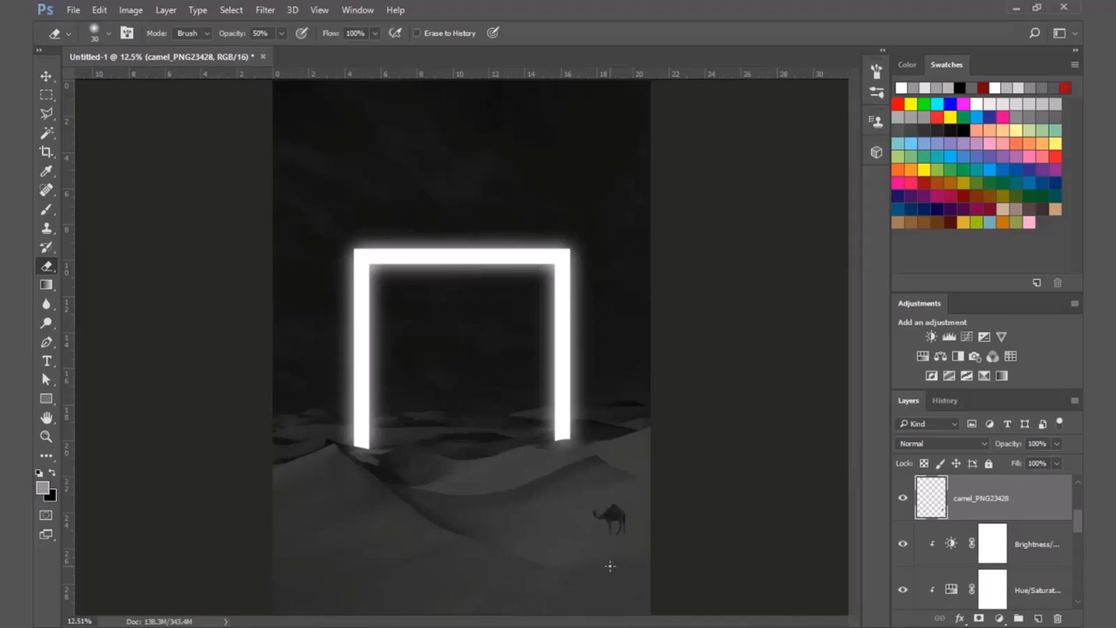
scroll(591, 531, down, 1)
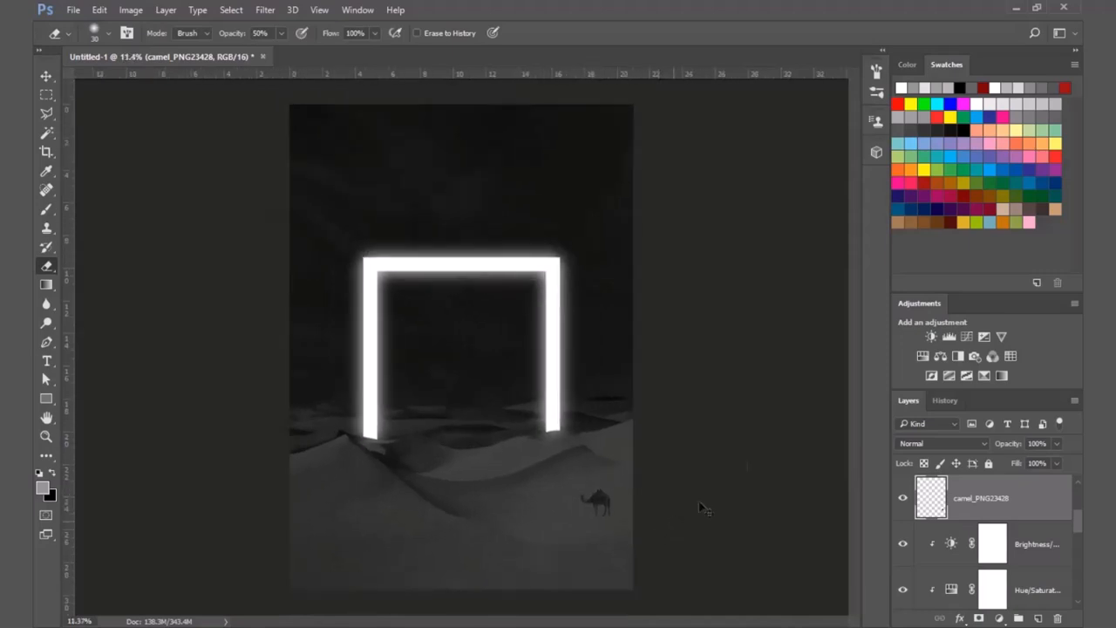
Step: Select the sky layer A0005332_LARGE and toggle its Hue/Saturation adjustment to compare
key(v)
click(771, 562)
scroll(673, 485, down, 1)
scroll(672, 485, up, 1)
click(531, 179)
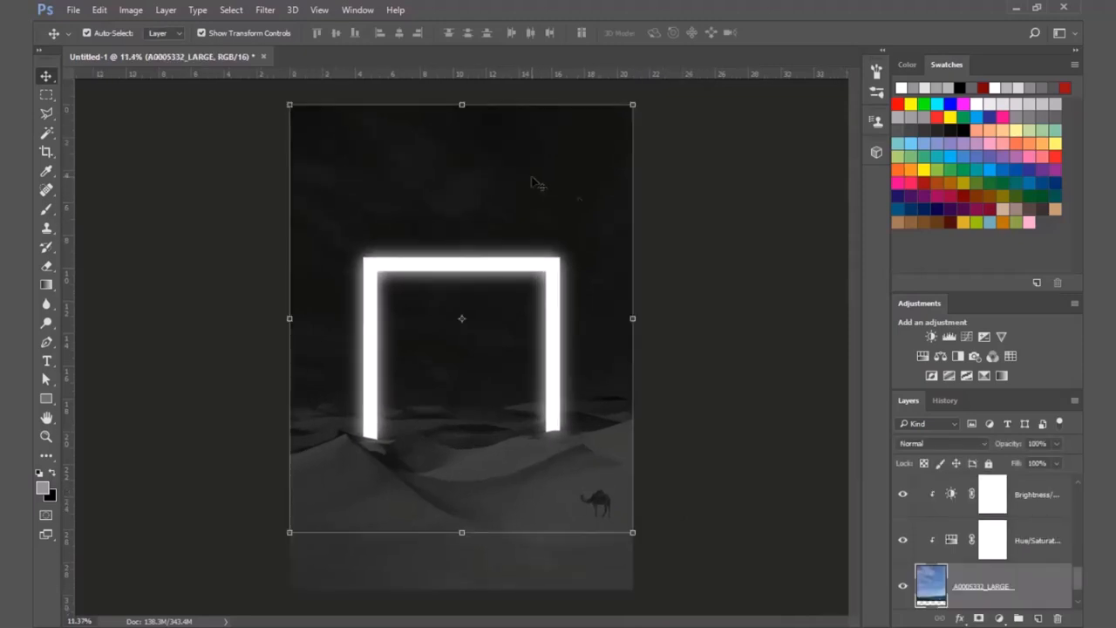
click(902, 540)
click(902, 540)
Step: Set the sky's Brightness/Contrast adjustment to Contrast -50 and Brightness -64
double_click(953, 494)
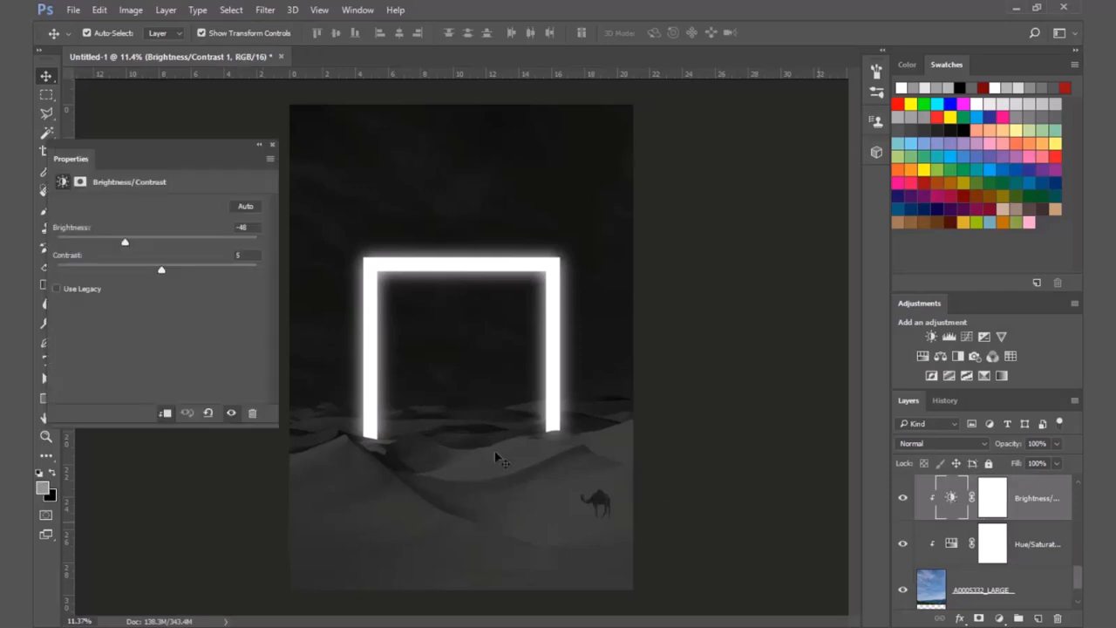
drag(227, 270, 57, 272)
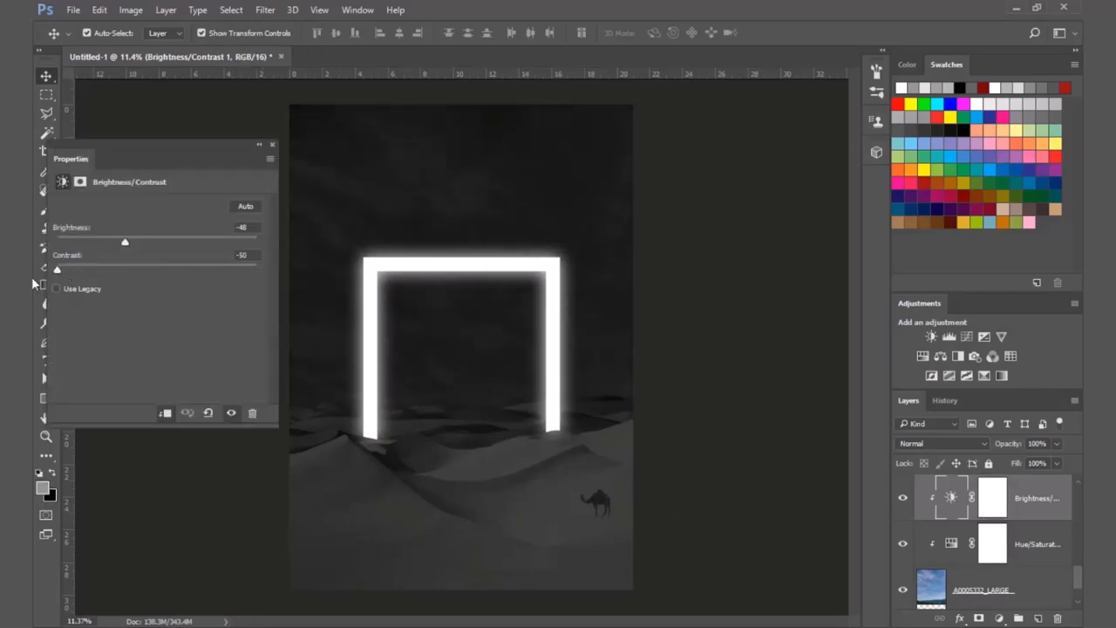
drag(160, 249, 103, 247)
click(272, 144)
click(730, 474)
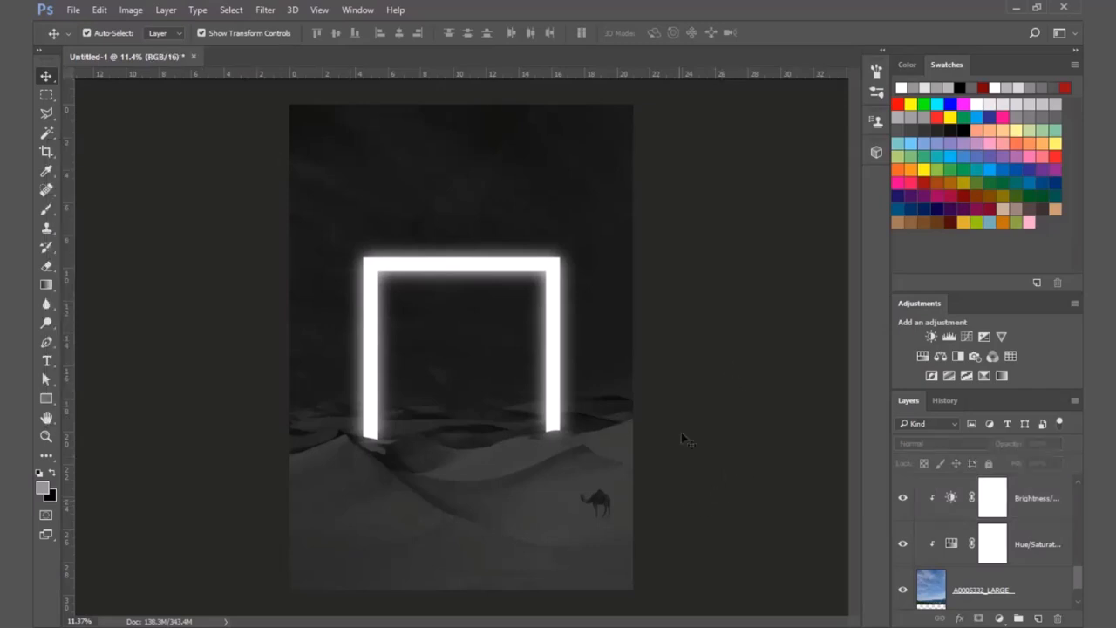
scroll(710, 427, down, 1)
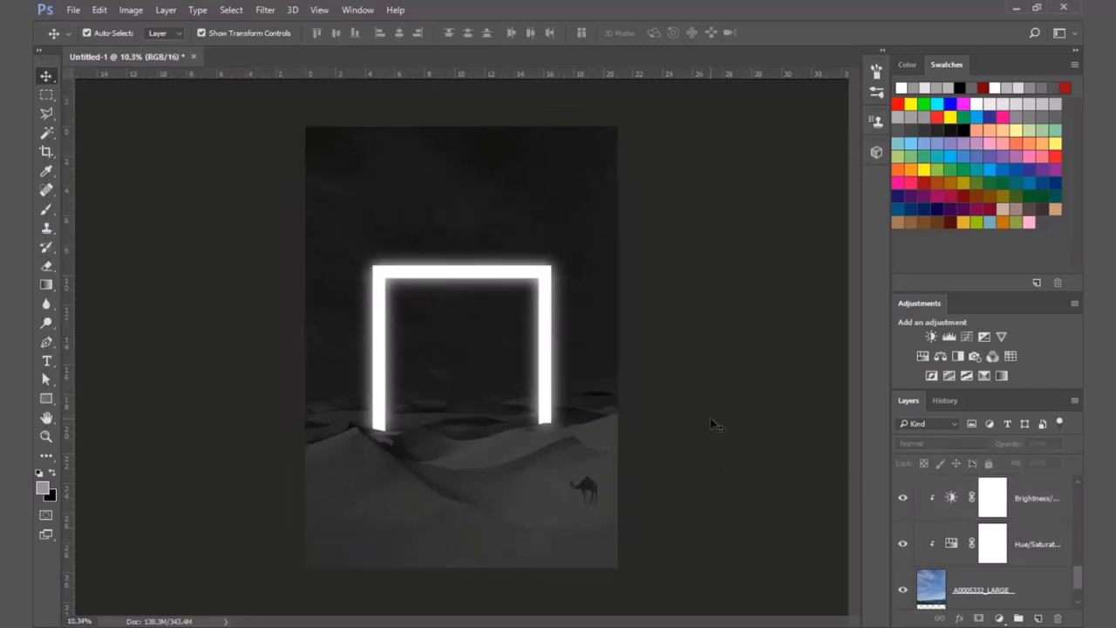
scroll(448, 510, up, 1)
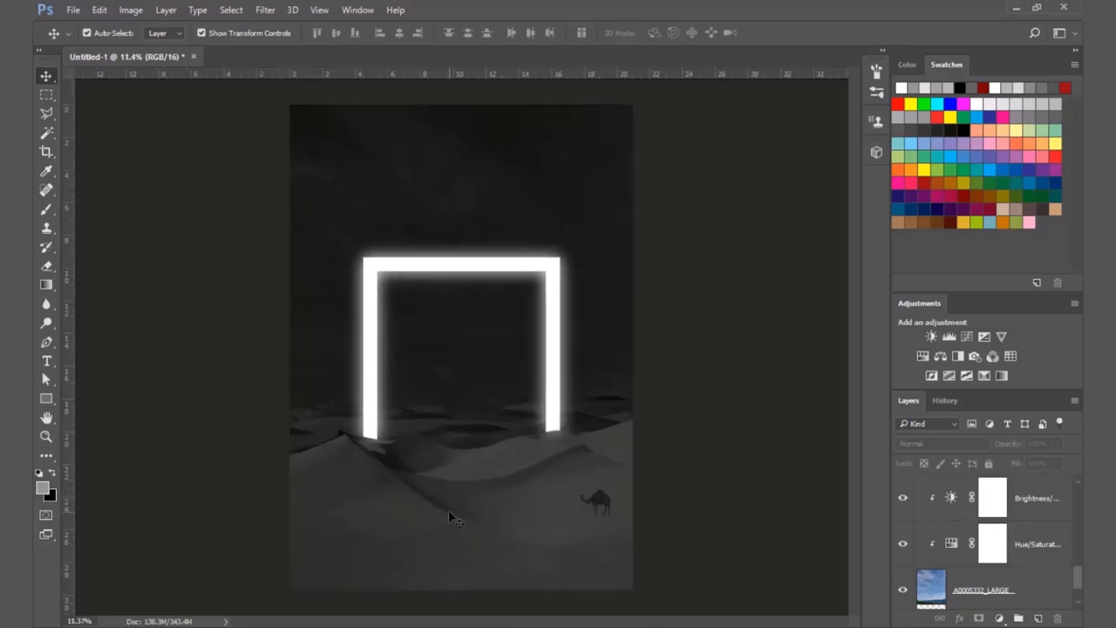
scroll(460, 523, up, 1)
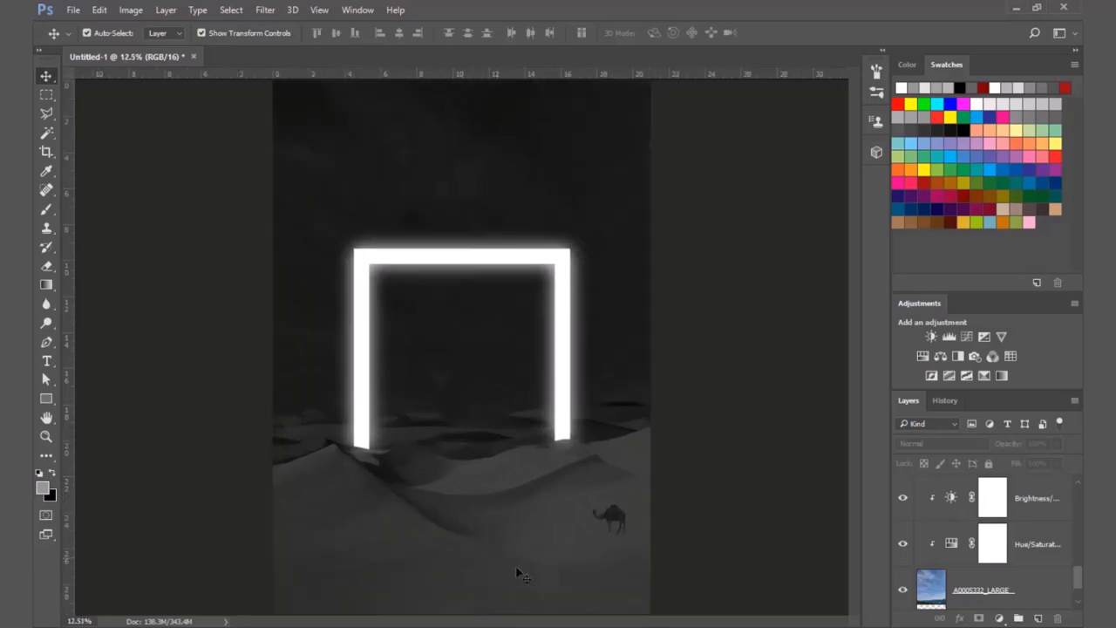
scroll(470, 479, down, 1)
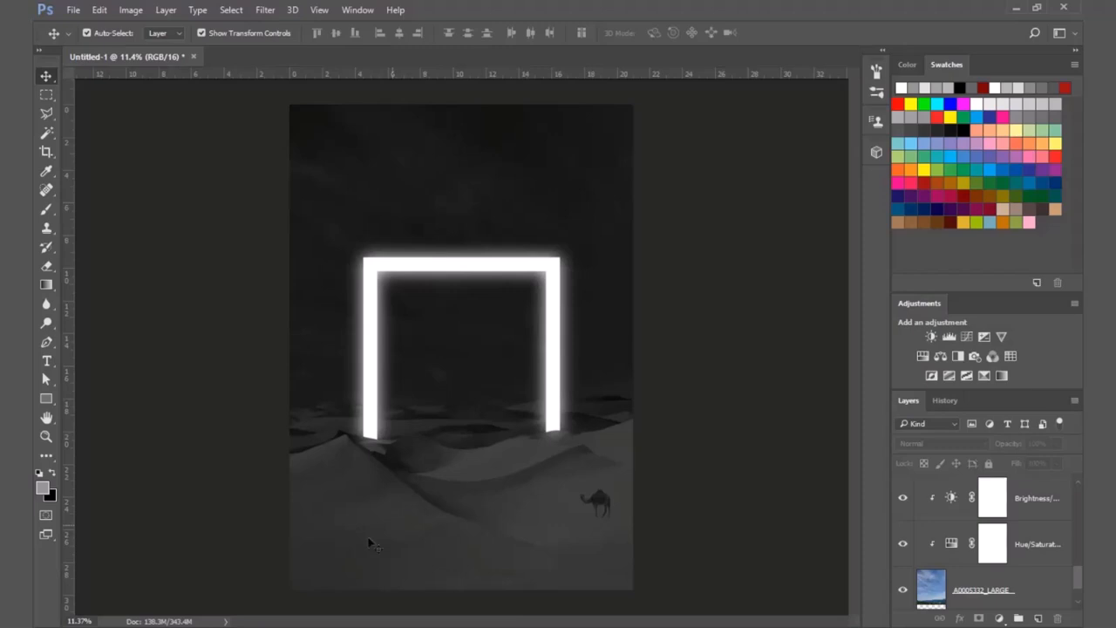
Step: Type the caption 'Architecture Portfolio' in the poster's lower left
click(46, 360)
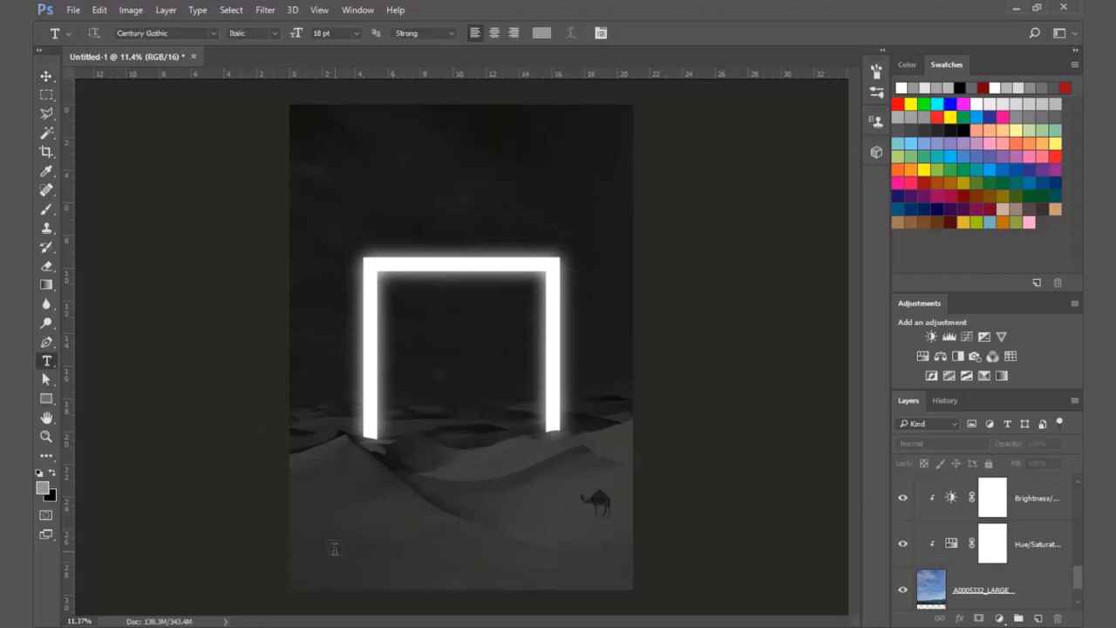
click(335, 552)
scroll(302, 575, up, 4)
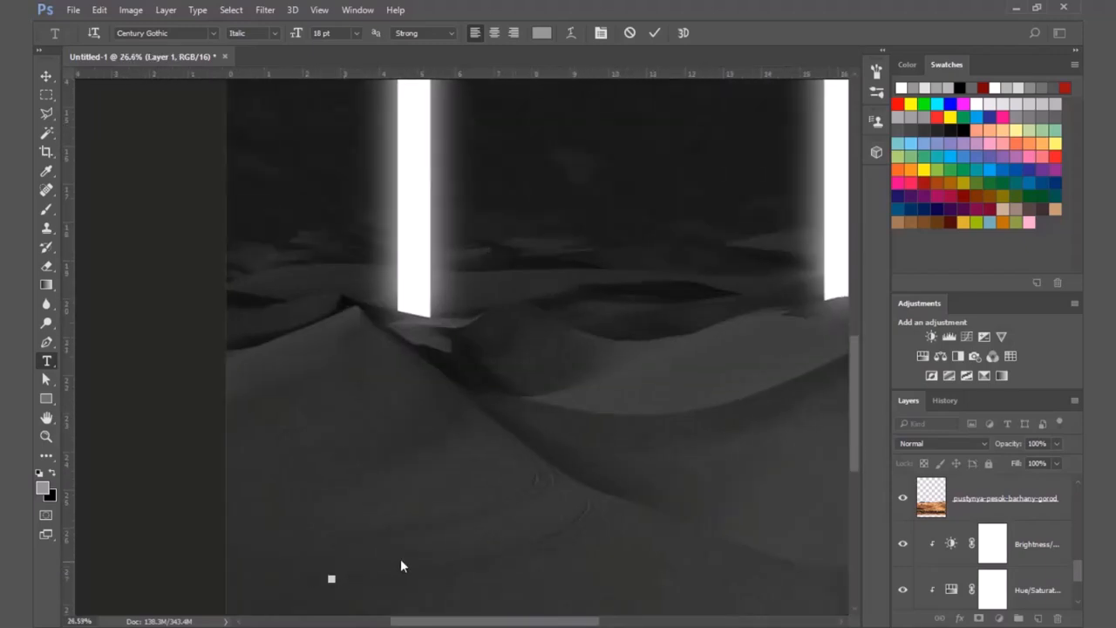
text(Architectuer)
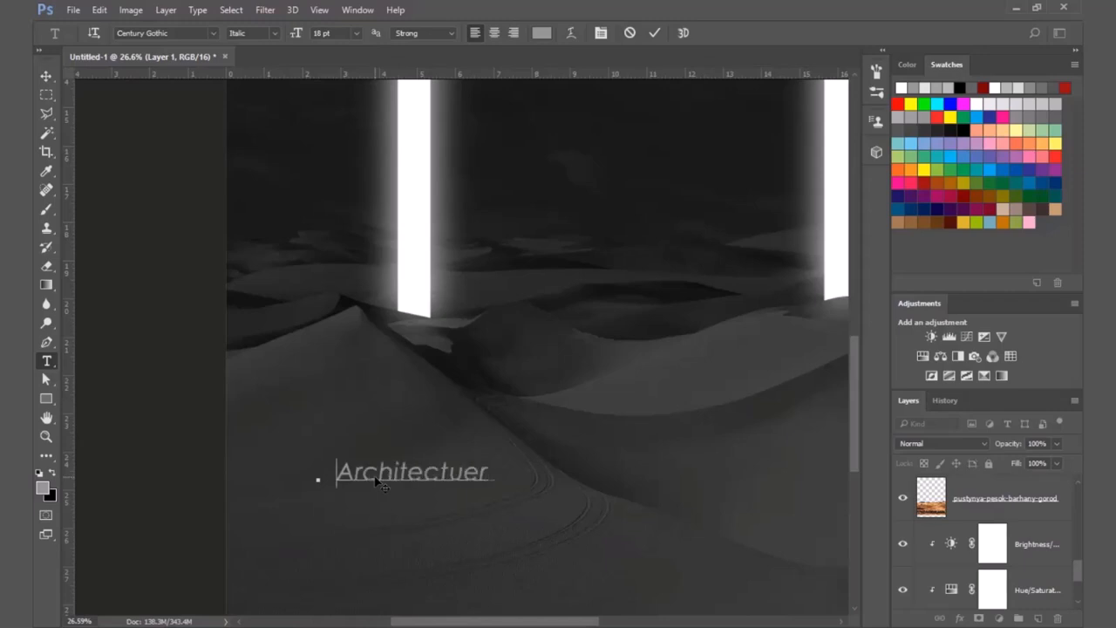
key(BackSpace)
key(BackSpace)
text(re)
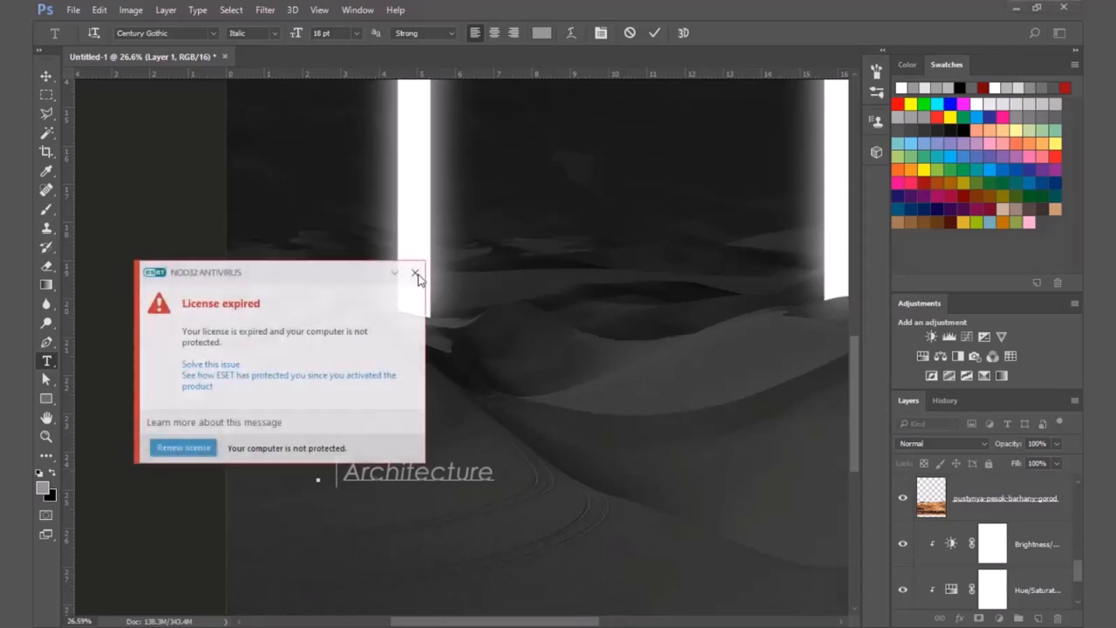
click(415, 274)
text(Port)
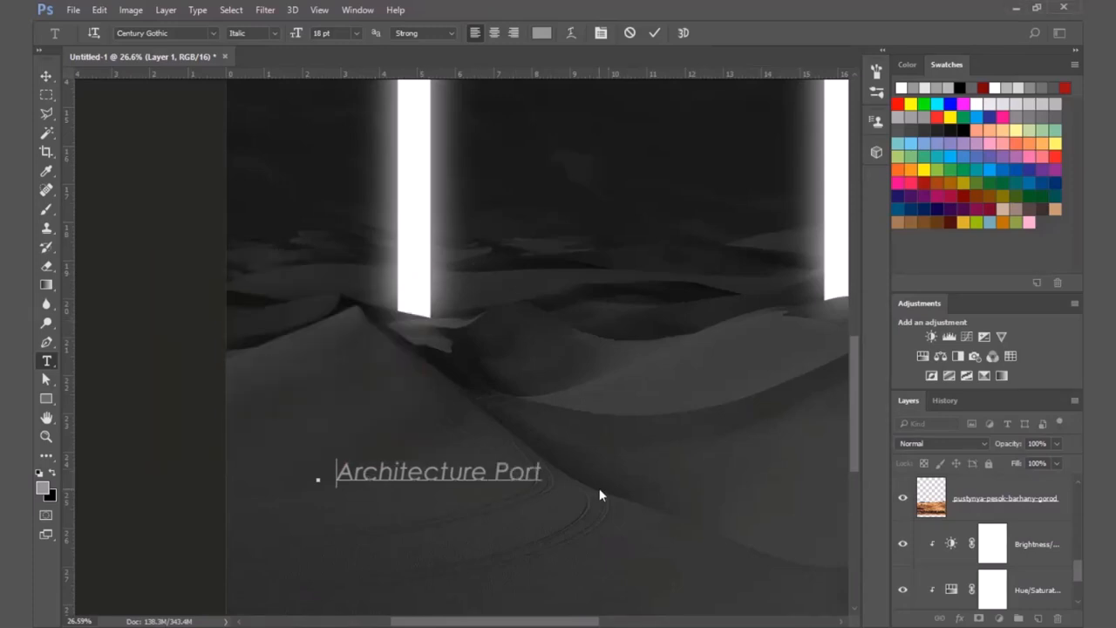
text(folio)
Step: Change the caption's Century Gothic style from Italic to Regular
triple_click(462, 471)
click(278, 32)
click(272, 42)
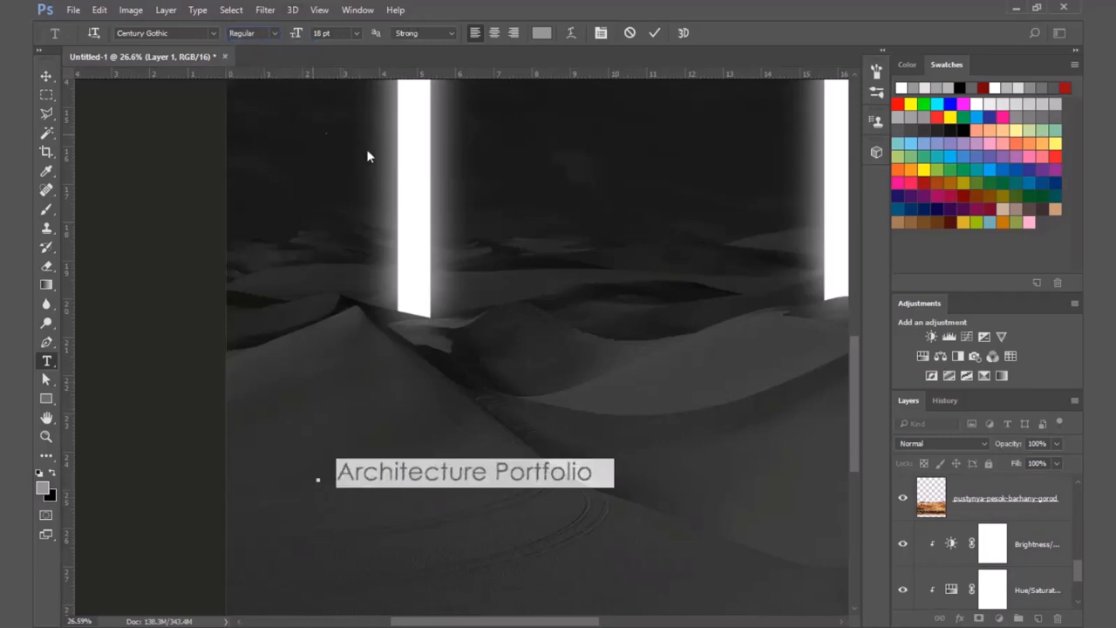
click(464, 472)
scroll(375, 419, down, 4)
scroll(403, 511, up, 5)
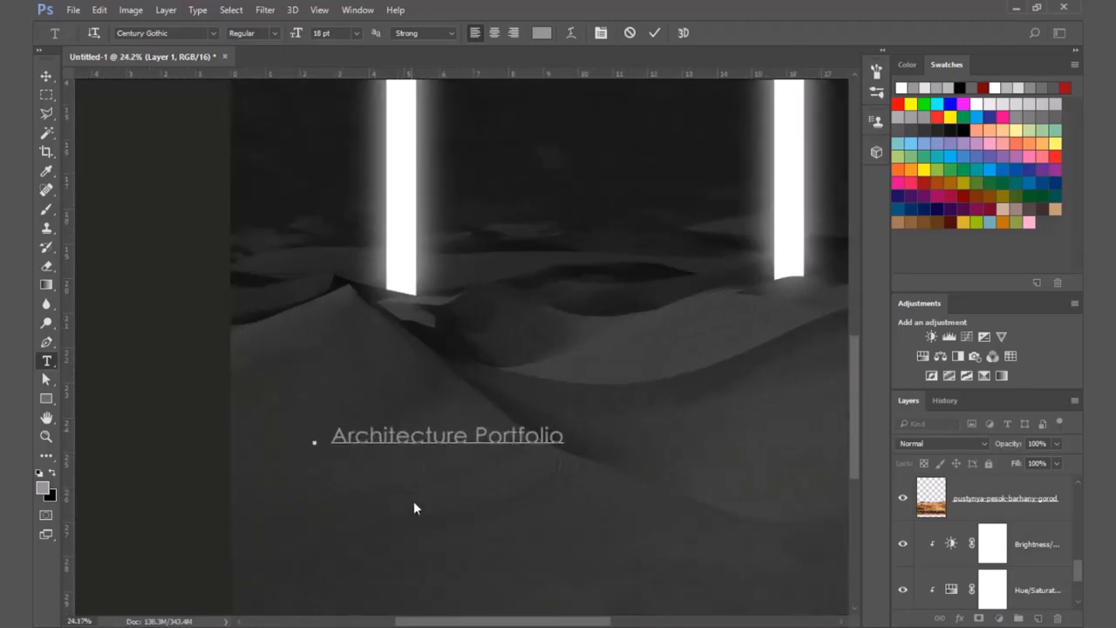
scroll(362, 449, down, 2)
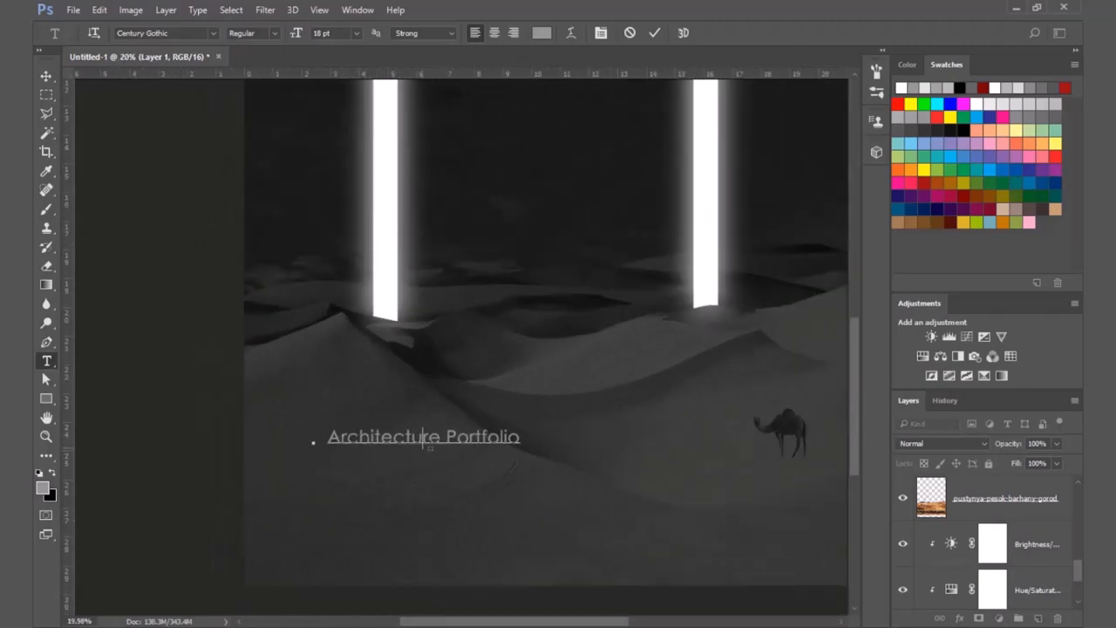
Step: Color 'Architecture' light grey and 'Portfolio' a darker grey from the Swatches panel
double_click(408, 436)
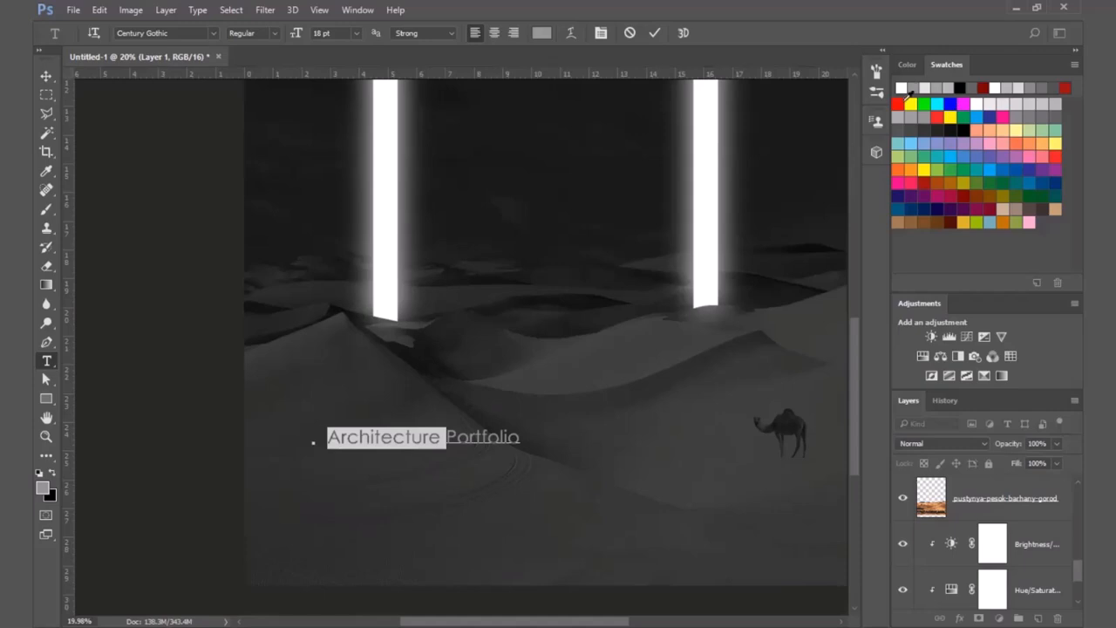
click(999, 100)
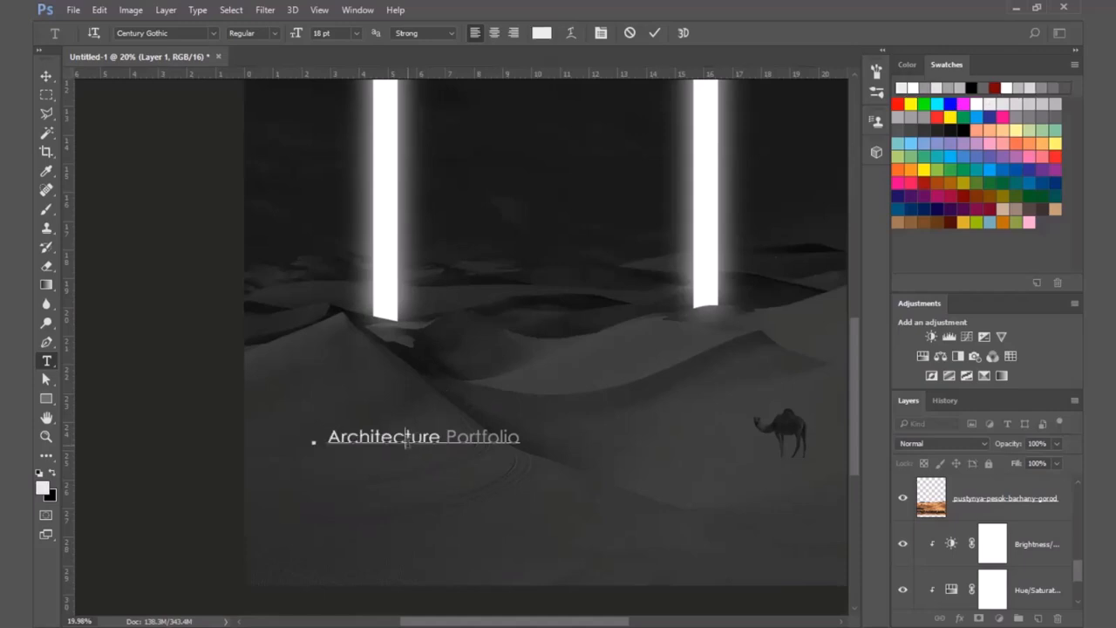
double_click(499, 437)
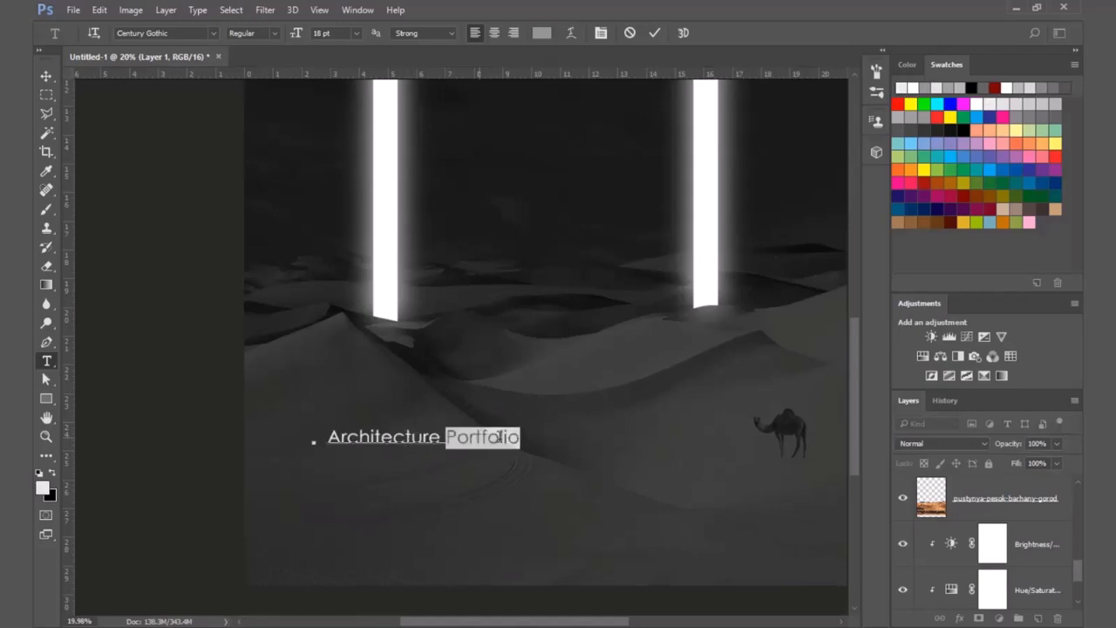
click(1043, 102)
click(513, 437)
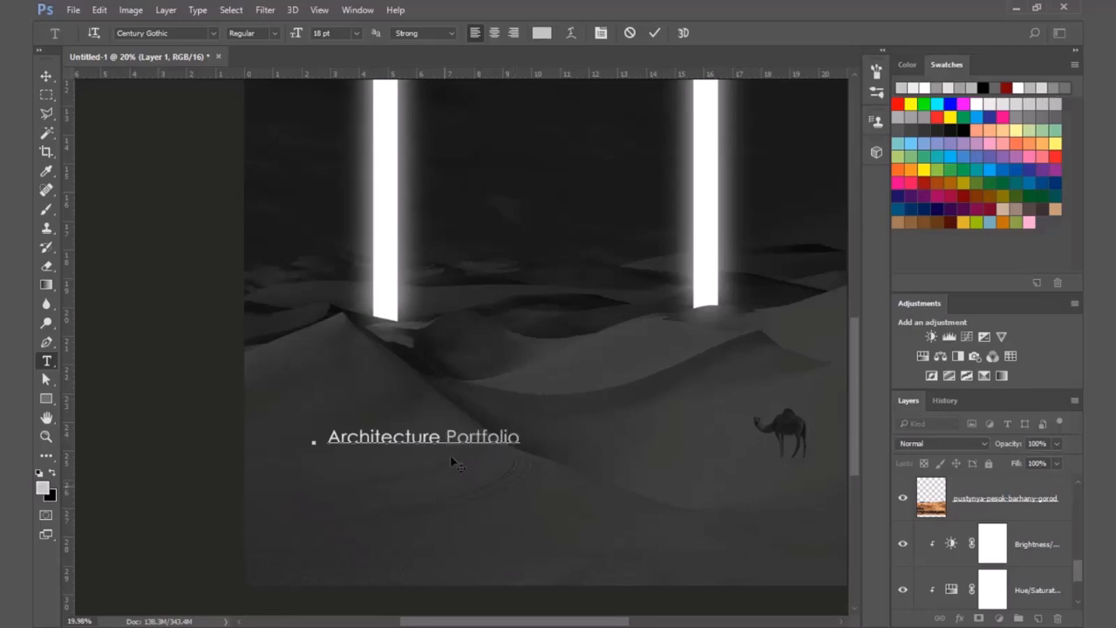
double_click(471, 438)
click(1056, 102)
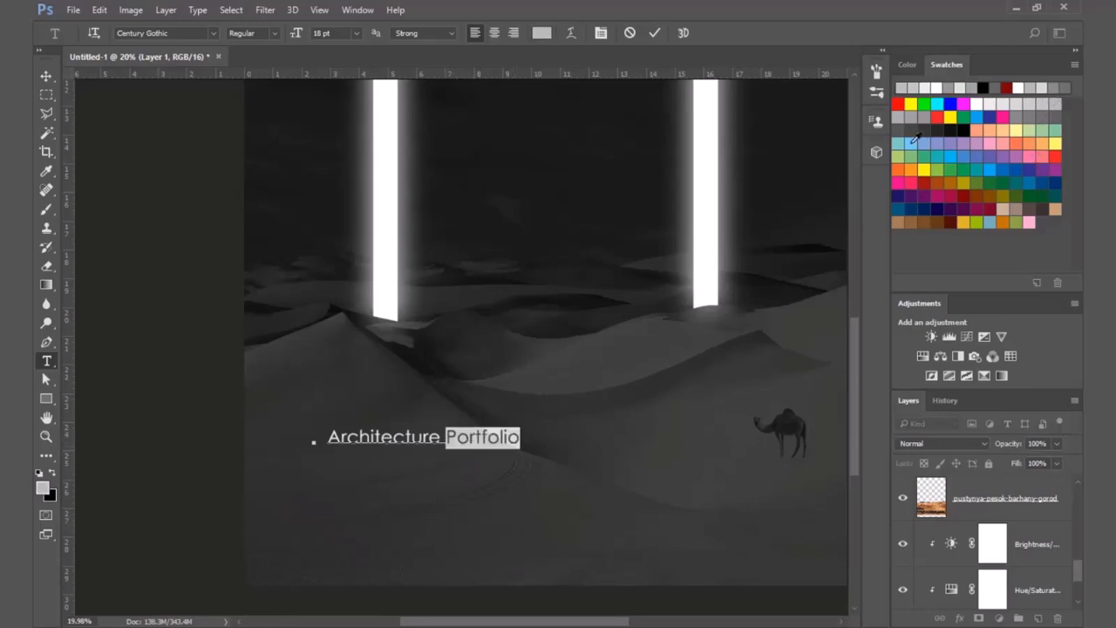
click(497, 429)
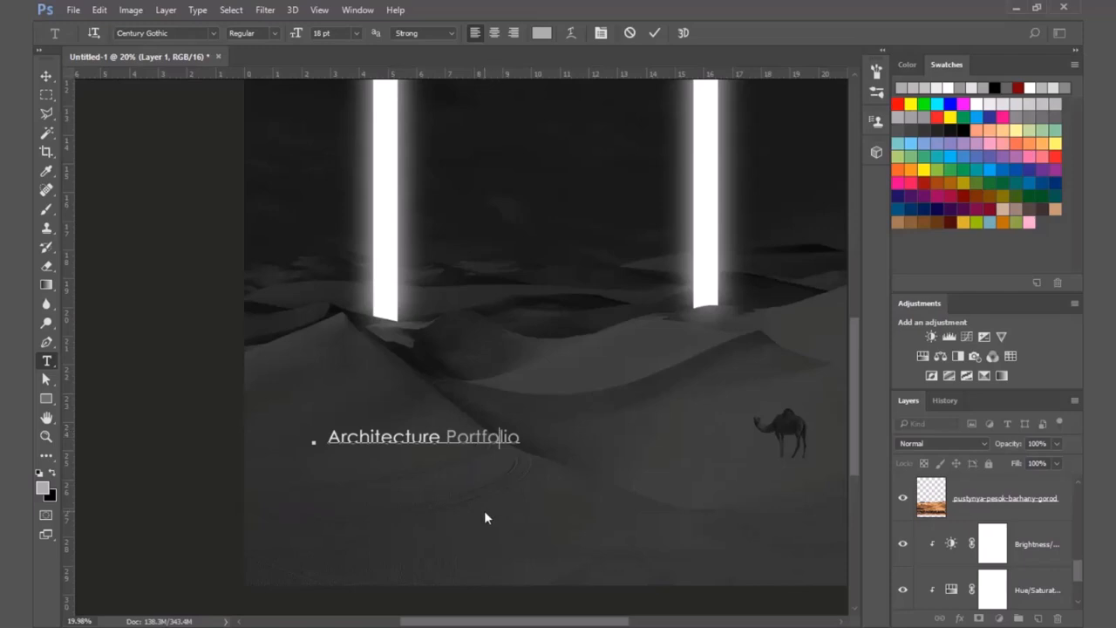
double_click(482, 435)
click(926, 118)
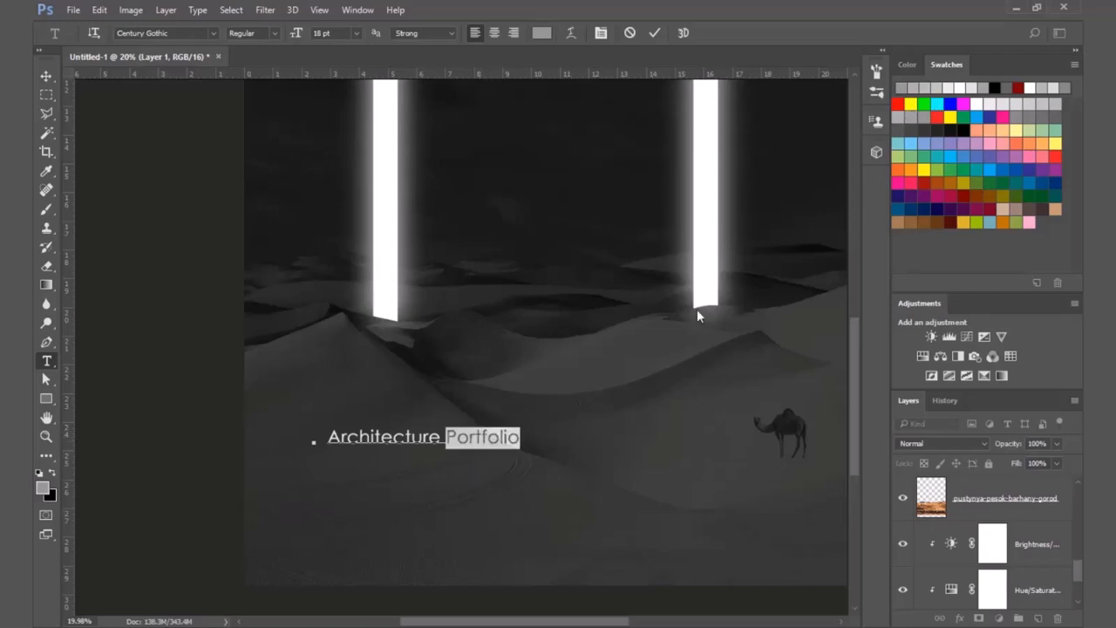
click(485, 440)
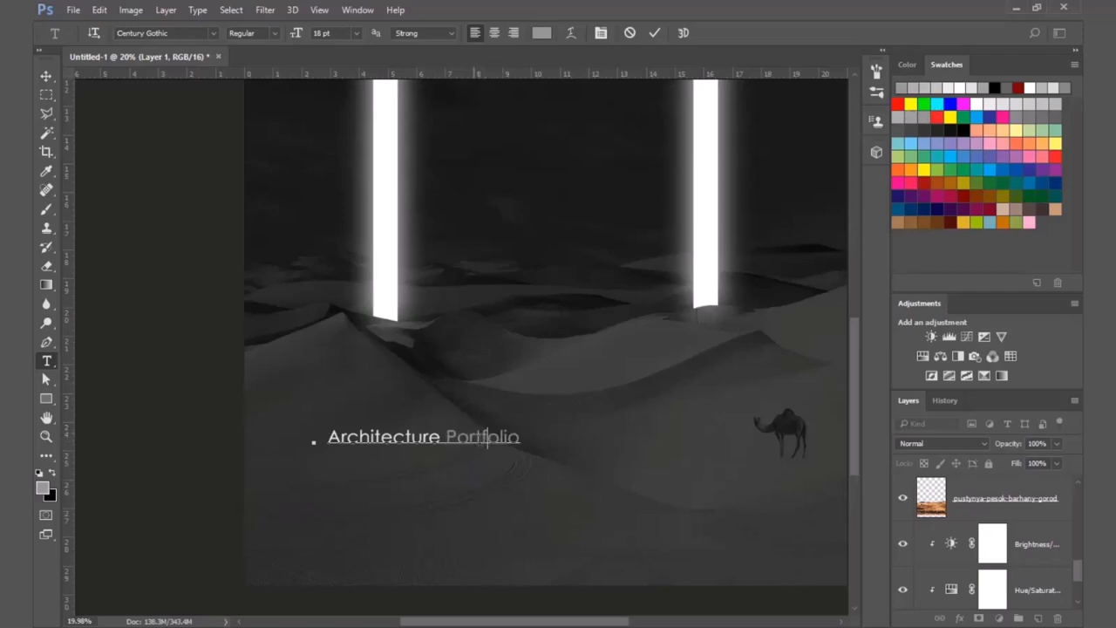
click(46, 77)
Step: Position the 'Architecture Portfolio' caption centred near the top of the poster, above the arch
key(ctrl+0)
drag(523, 526, 479, 567)
key(ctrl+minus)
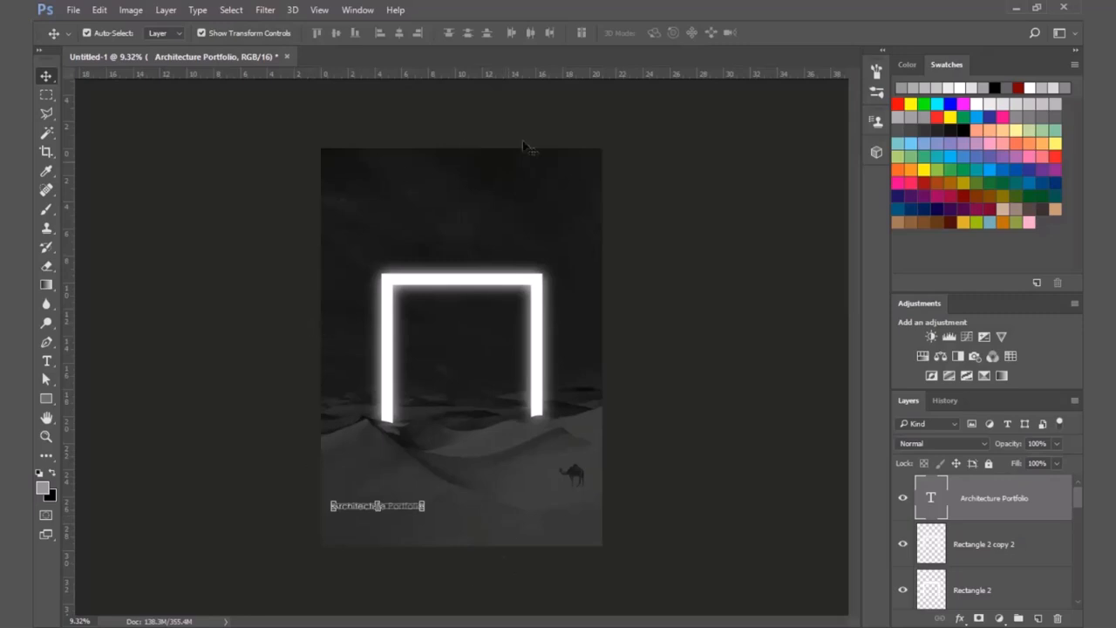
click(720, 370)
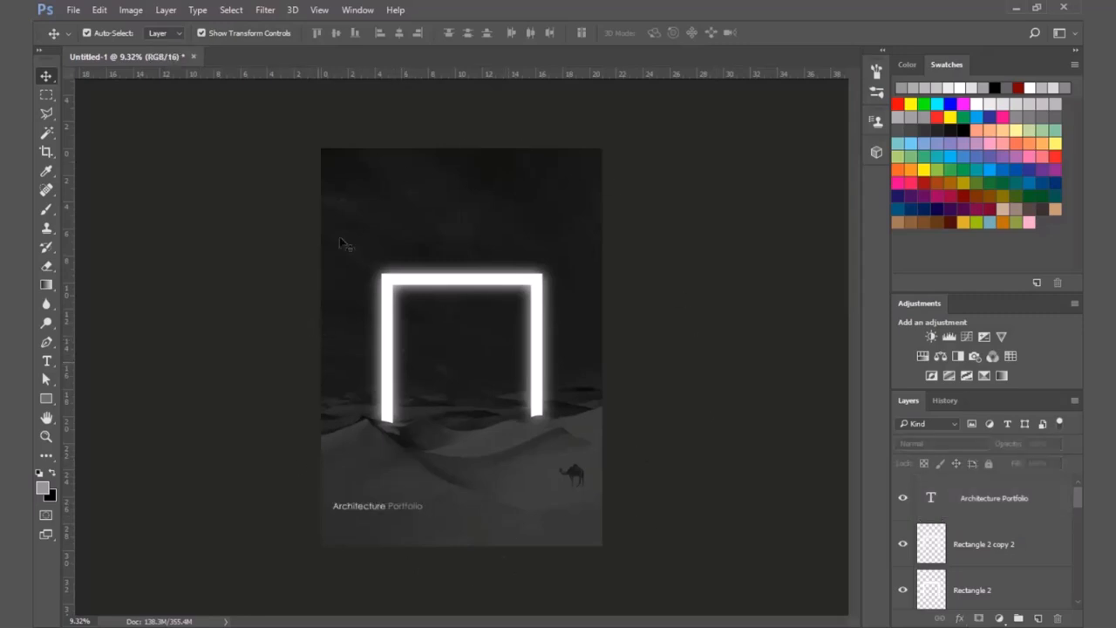
drag(375, 513, 406, 530)
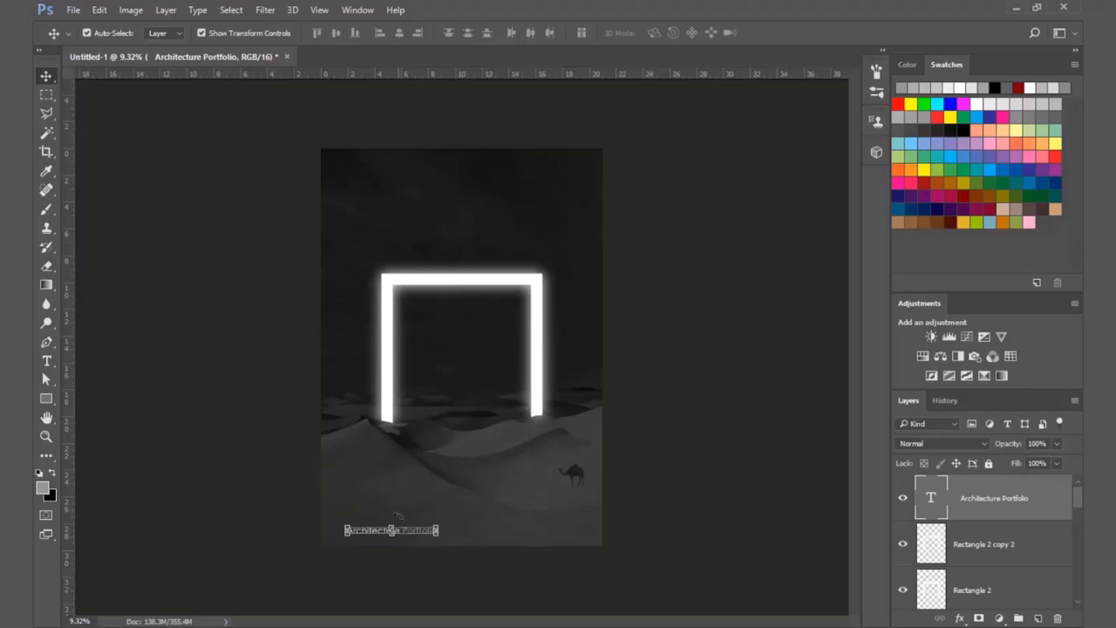
drag(418, 534, 488, 353)
click(728, 411)
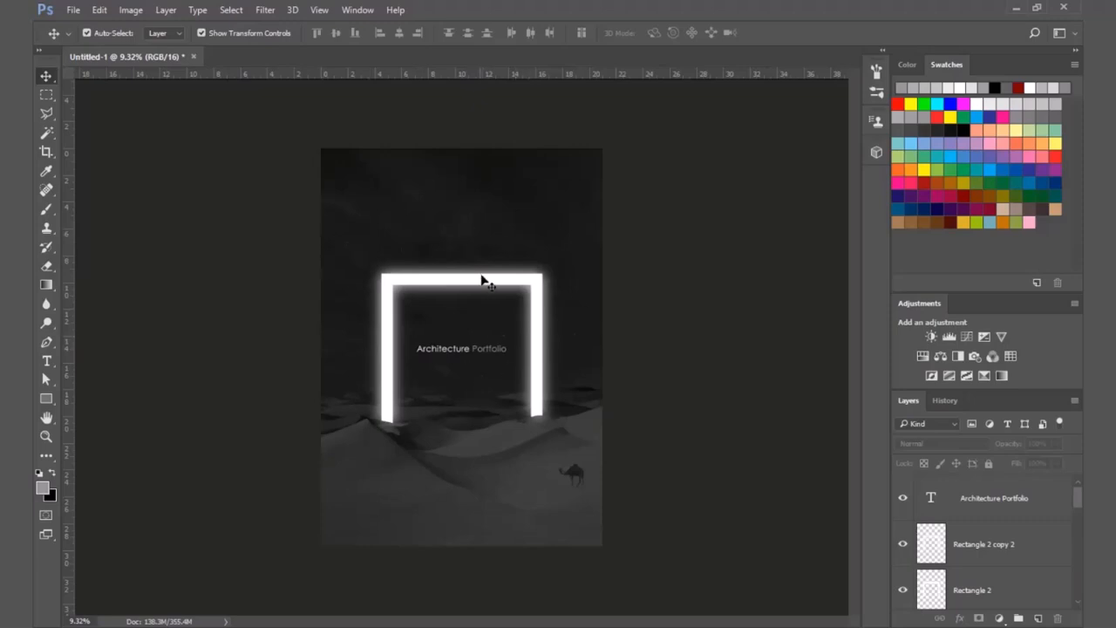
drag(494, 358, 493, 202)
click(676, 222)
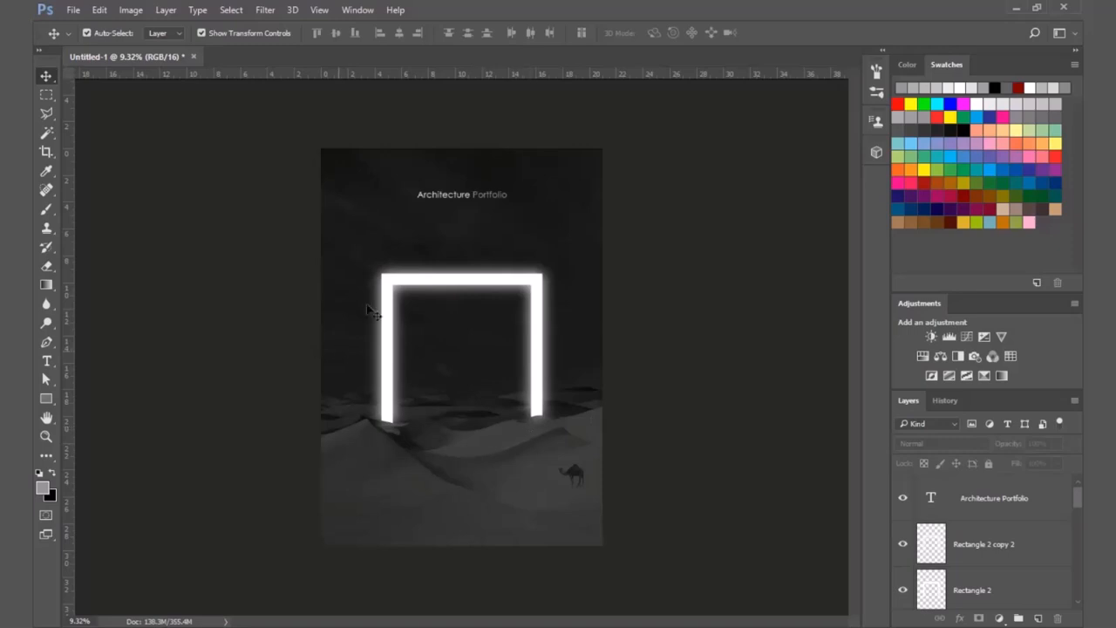
click(487, 199)
mouse_move(487, 198)
mouse_down()
mouse_move(485, 189)
mouse_move(423, 473)
mouse_move(397, 523)
mouse_move(480, 269)
mouse_move(477, 197)
mouse_up()
click(753, 491)
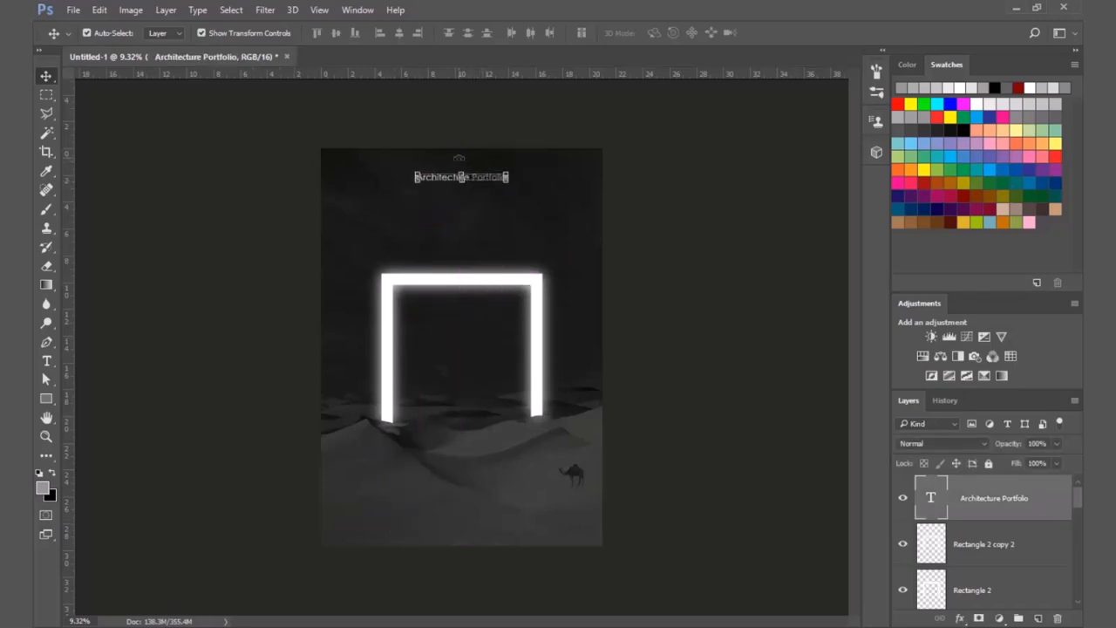
Step: Zoom and pan so the title sits in the middle of the view
scroll(477, 197, up, 5)
drag(491, 139, 515, 306)
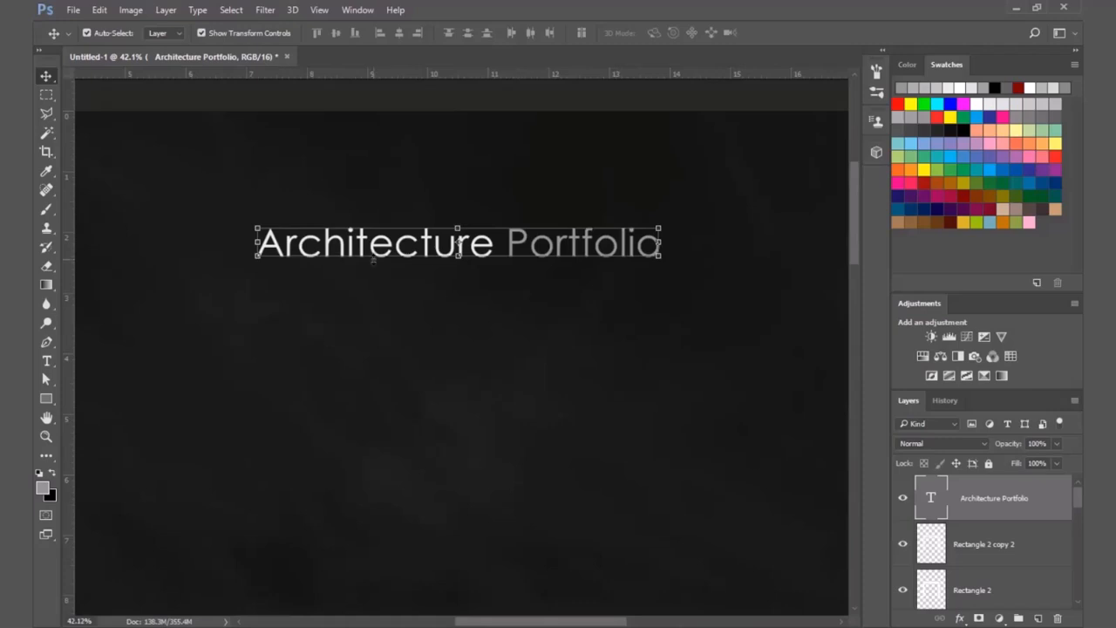
scroll(375, 257, up, 1)
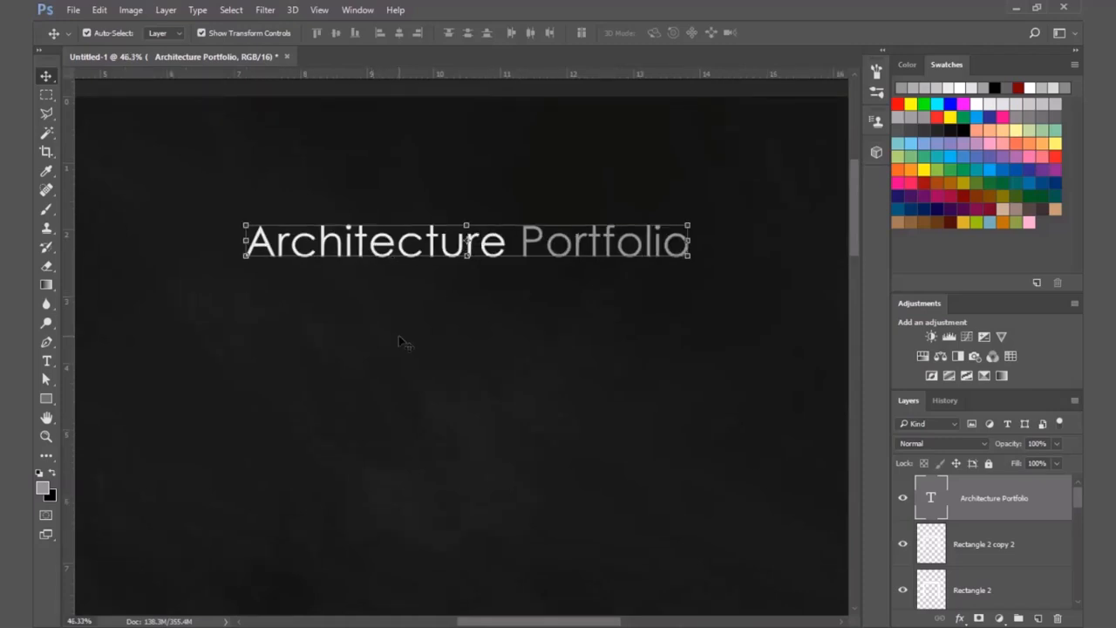
scroll(410, 308, down, 1)
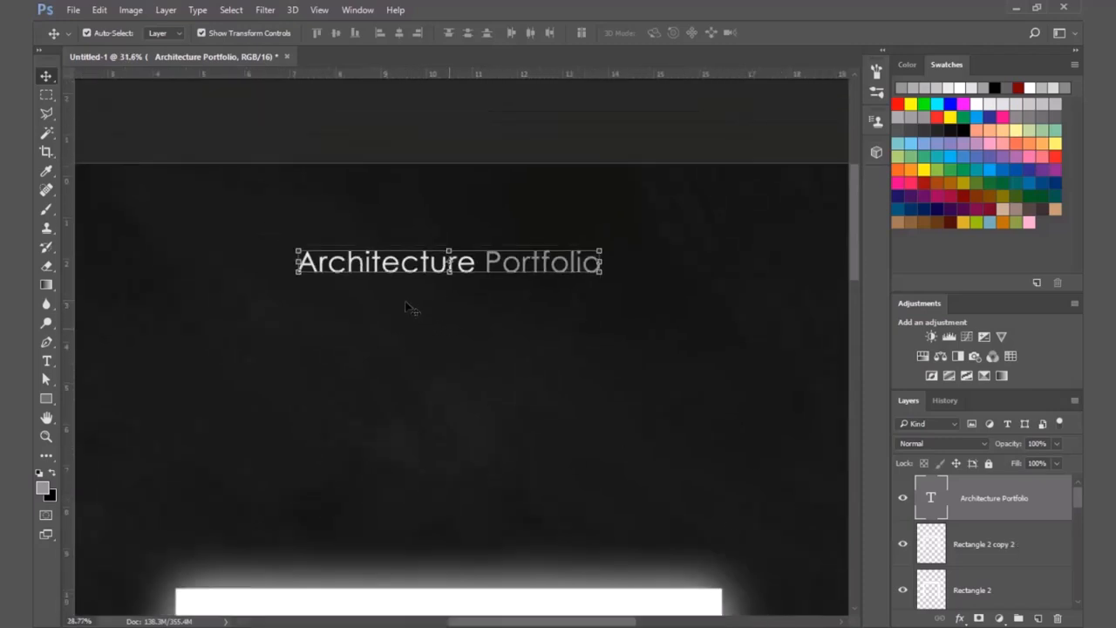
scroll(405, 307, up, 1)
scroll(405, 306, down, 2)
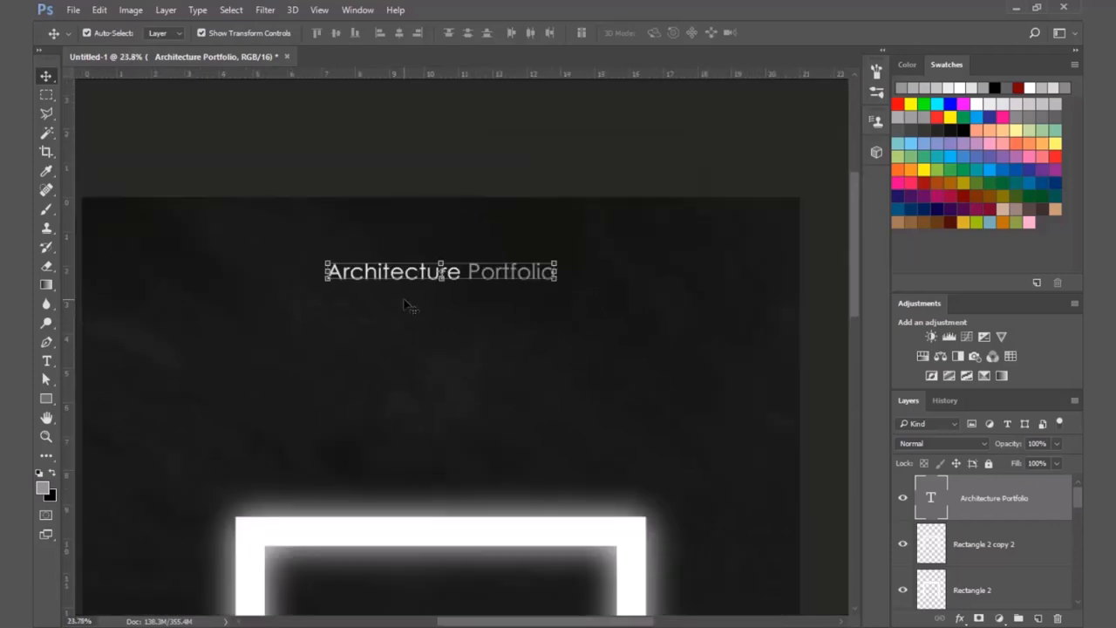
scroll(406, 305, down, 1)
scroll(406, 305, up, 2)
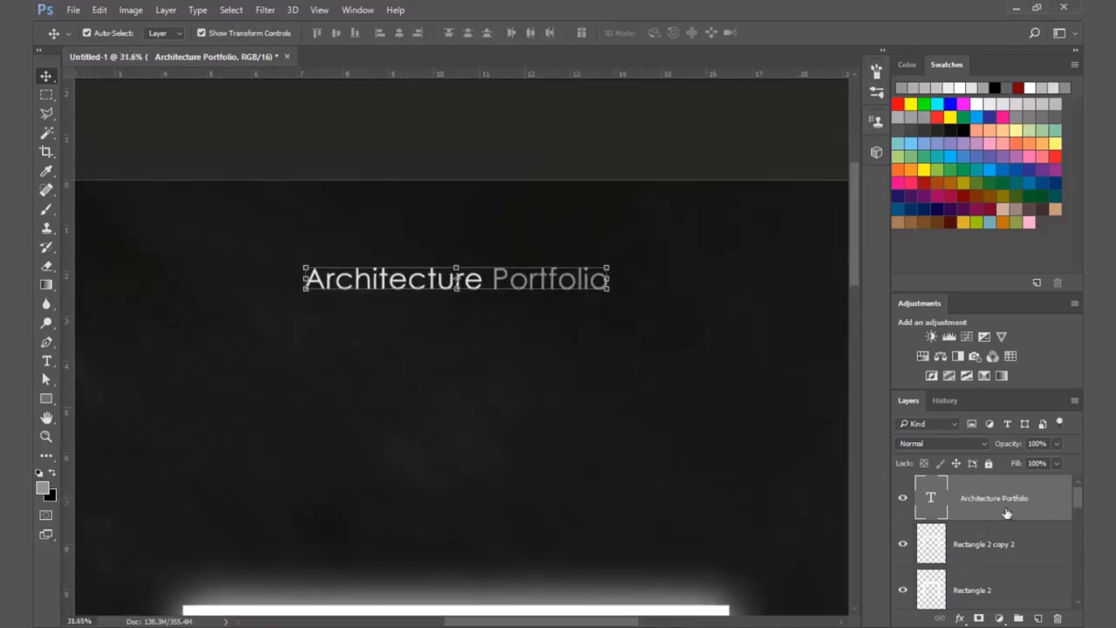
Step: Duplicate the title, rasterize the copy and give it a 120 px horizontal Motion Blur
key(ctrl+j)
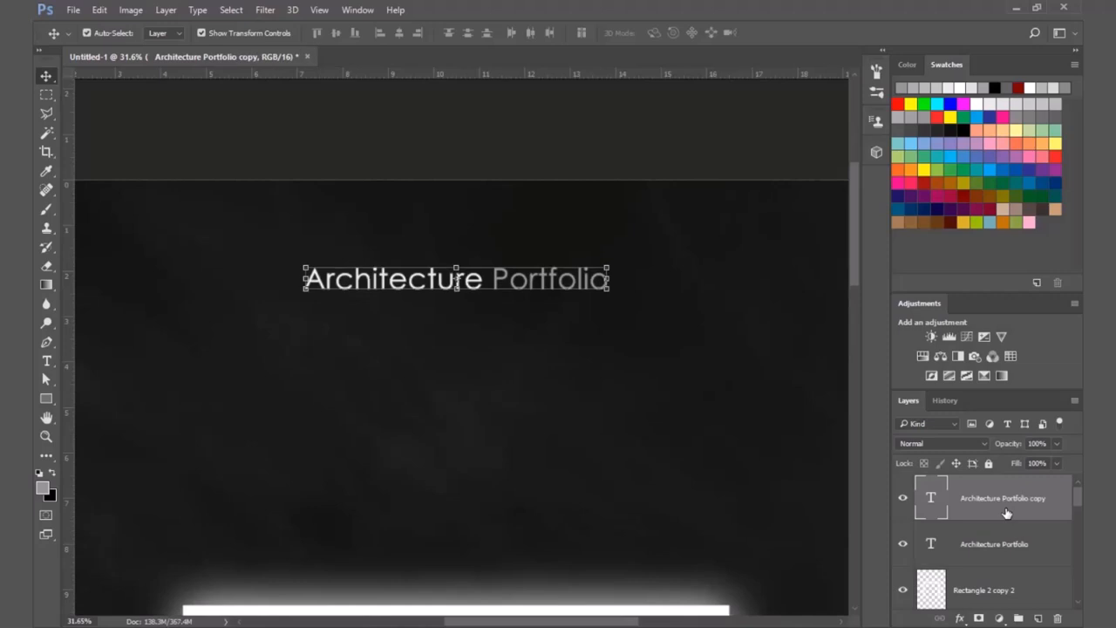
right_click(1007, 513)
click(710, 316)
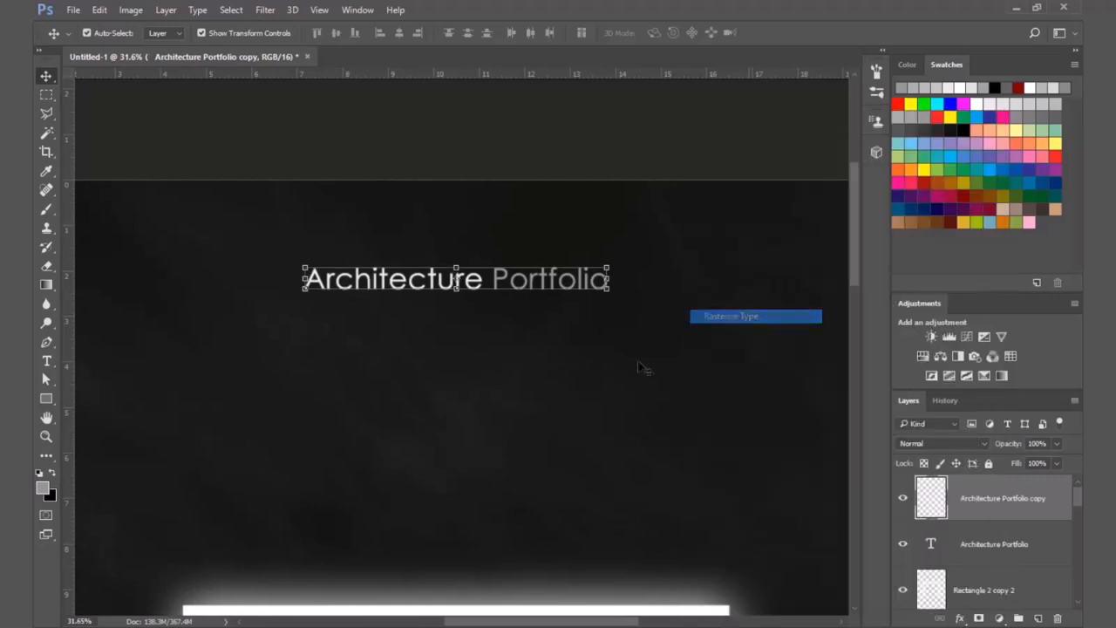
click(265, 10)
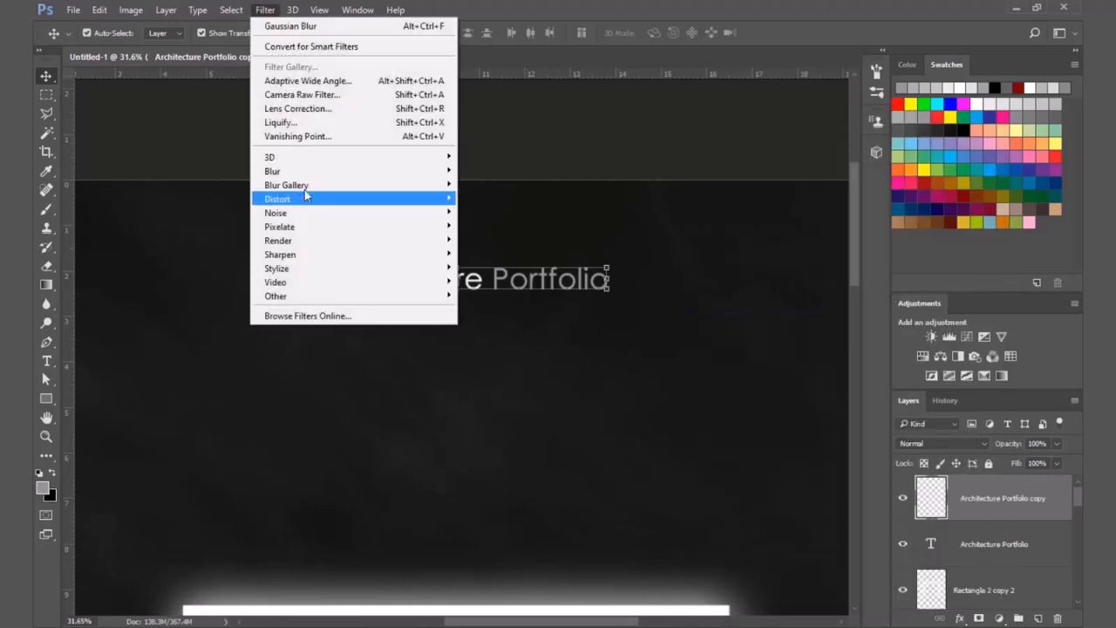
mouse_move(418, 171)
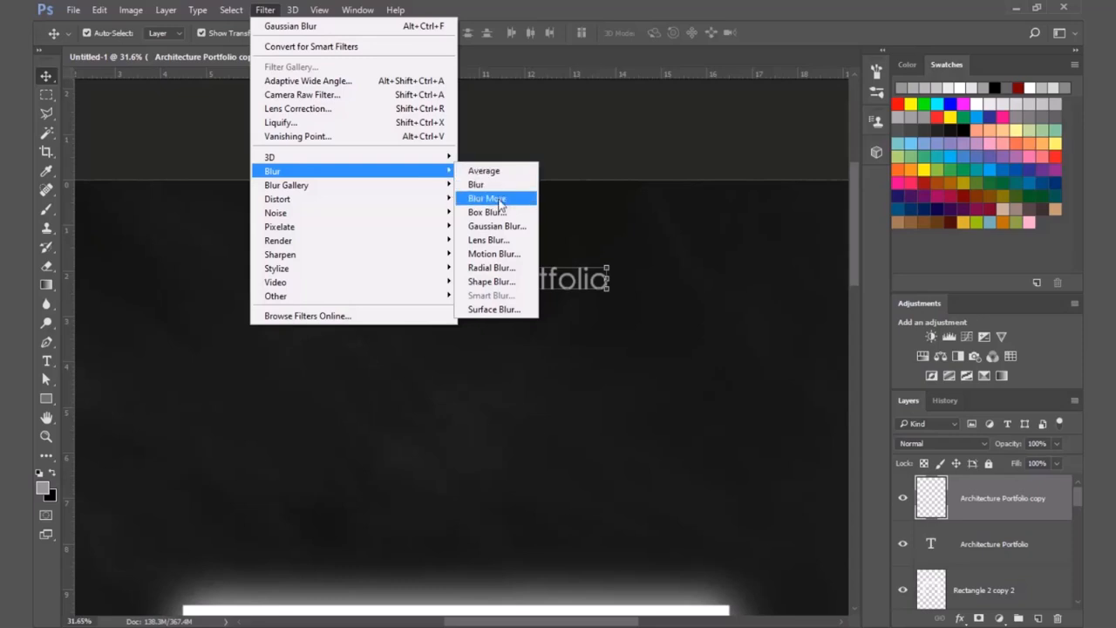
click(510, 258)
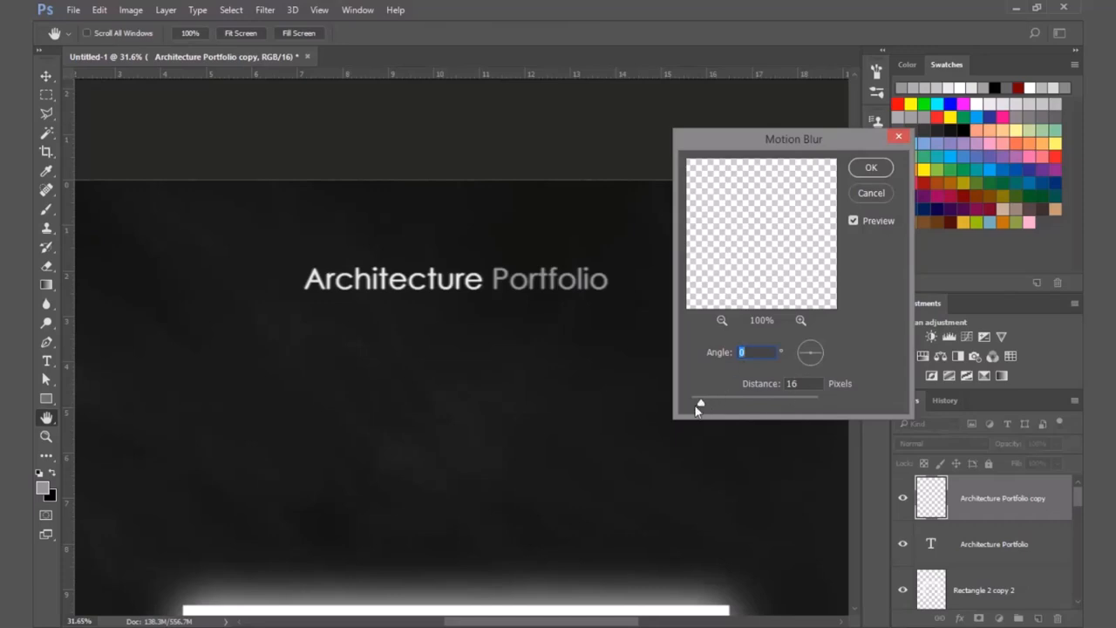
drag(702, 405, 738, 401)
click(870, 167)
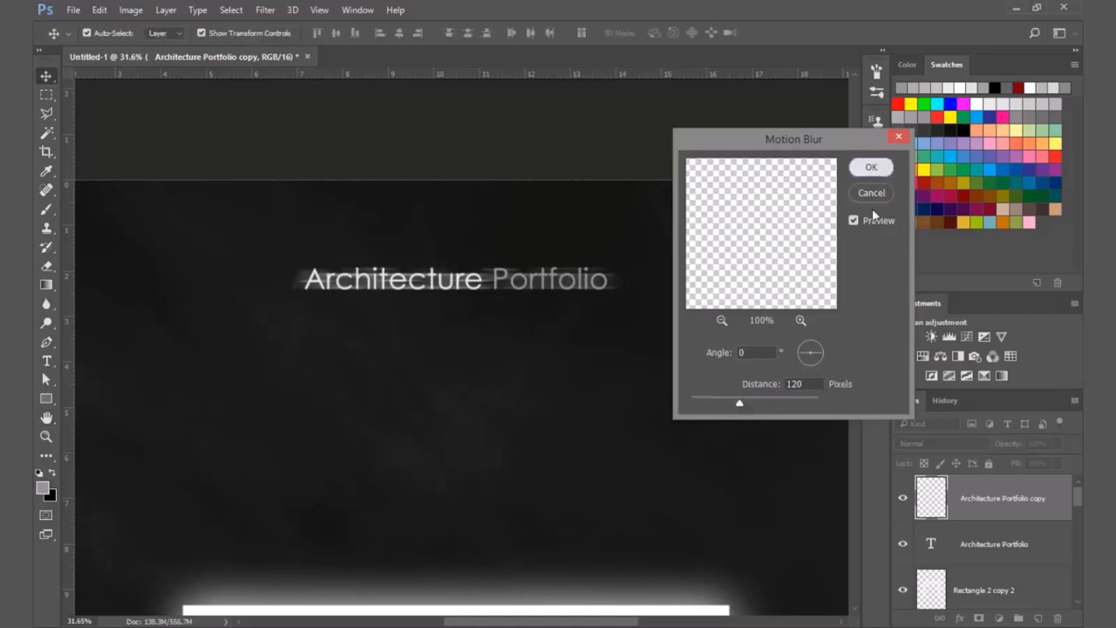
Step: Place the blurred copy beneath the title text layer at 74% opacity
key(v)
drag(995, 510, 989, 562)
click(1056, 443)
drag(1059, 461, 1039, 465)
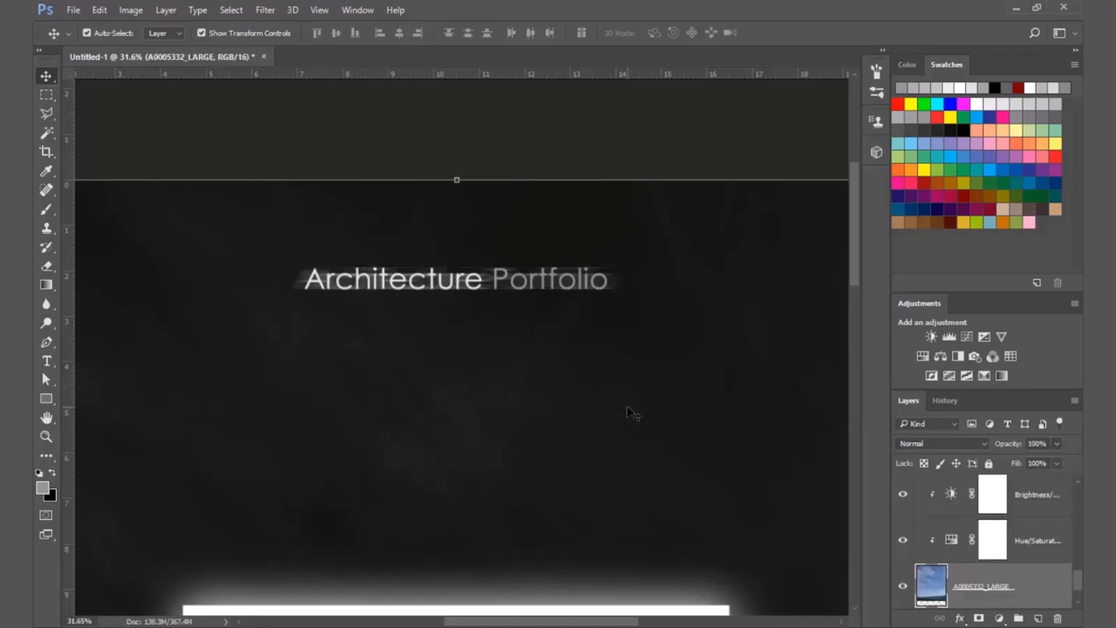
Step: Duplicate the Architecture Portfolio text layer again and rasterize the second copy
scroll(452, 318, down, 2)
click(806, 322)
scroll(391, 297, up, 6)
ctrl+click(433, 310)
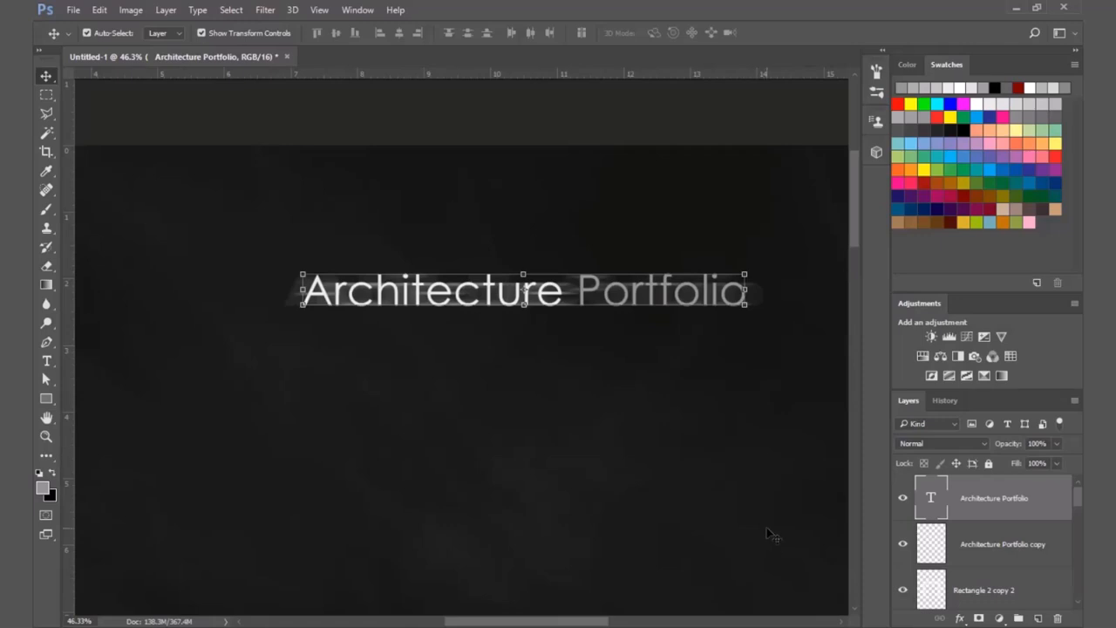
key(ctrl+j)
right_click(1026, 508)
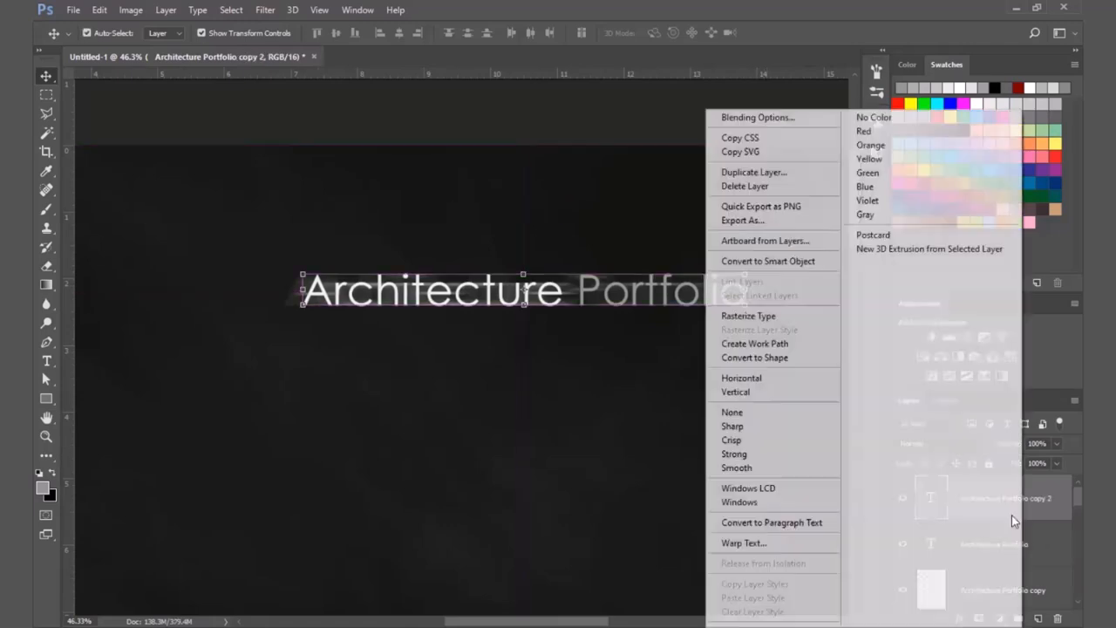
click(737, 315)
Step: Flip the second copy vertically and place it just below the title as a reflection
key(ctrl+t)
right_click(591, 312)
click(638, 544)
drag(579, 300, 523, 330)
key(Return)
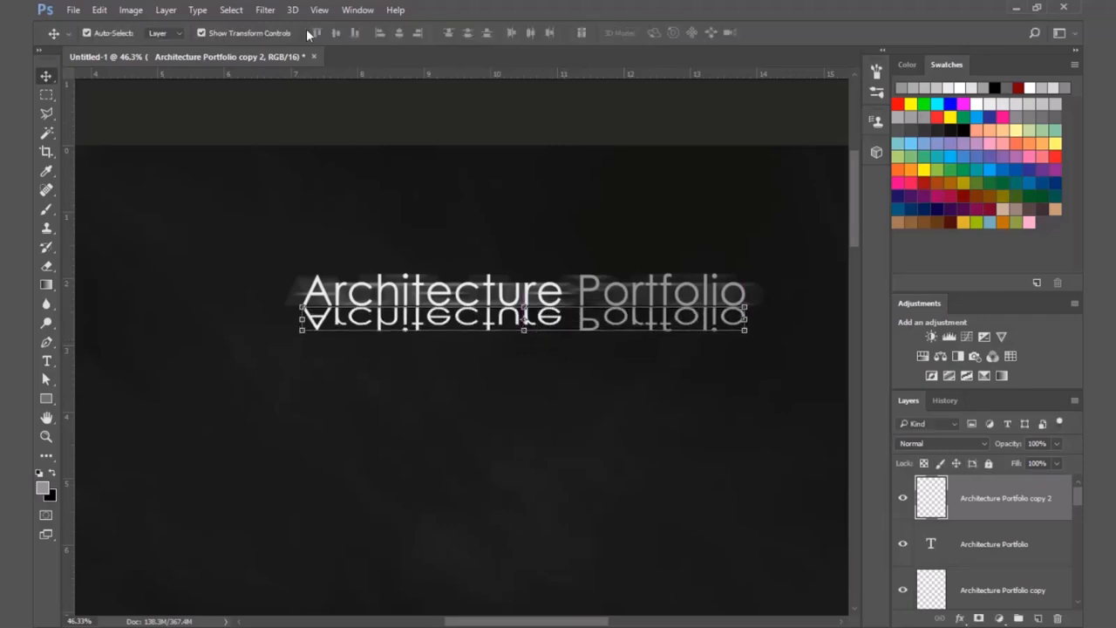
click(265, 13)
Step: Apply a vertical Motion Blur (angle 90, distance 20 px) to the flipped reflection copy
mouse_move(328, 172)
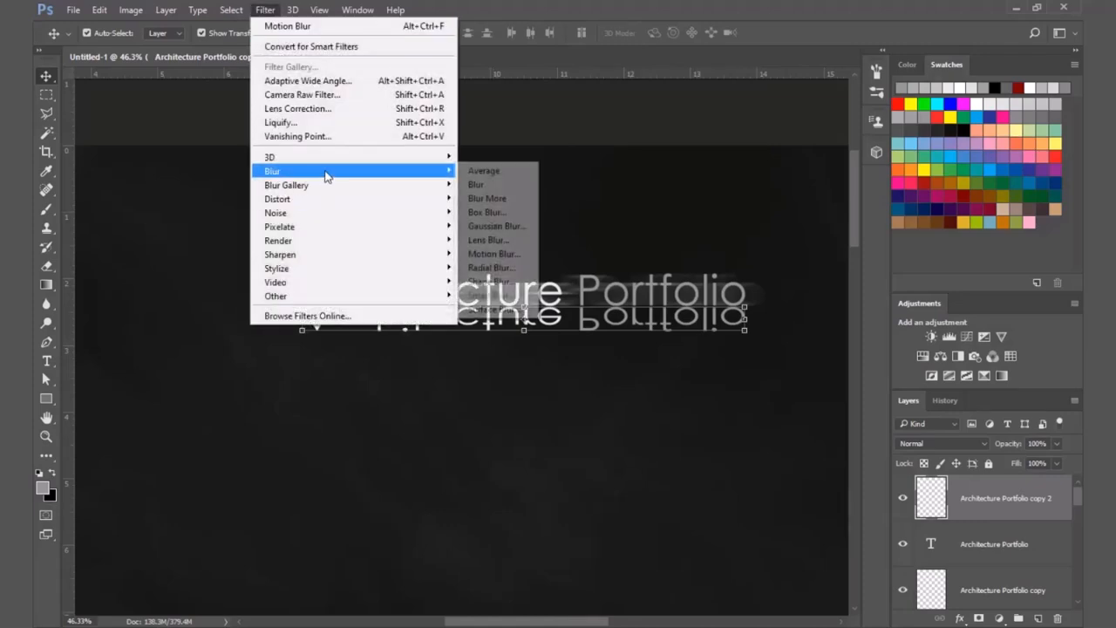
click(506, 258)
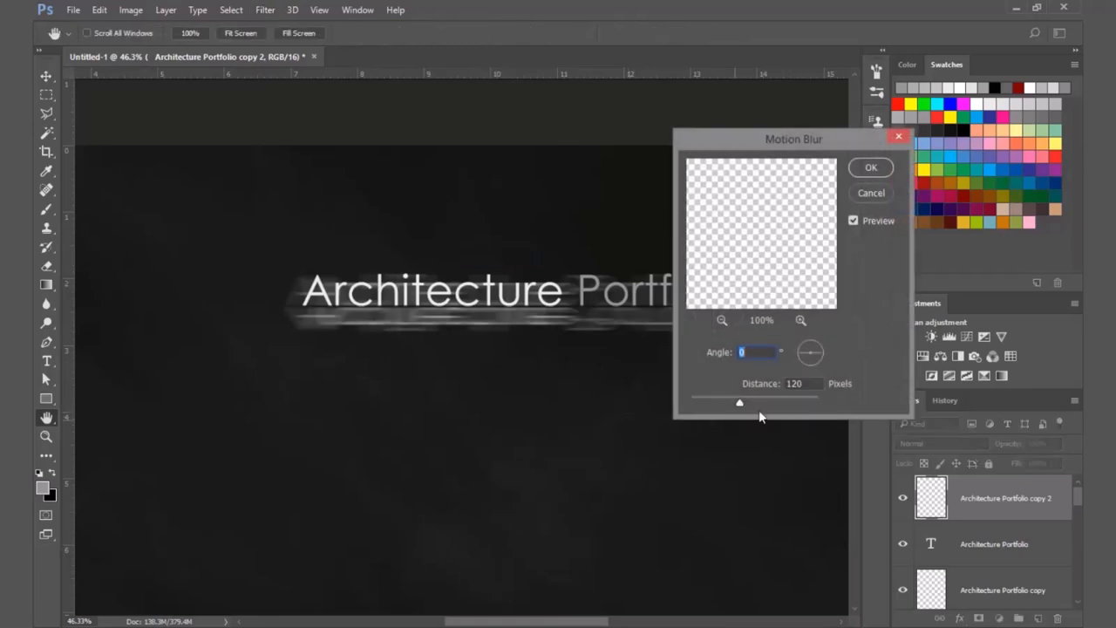
text(90)
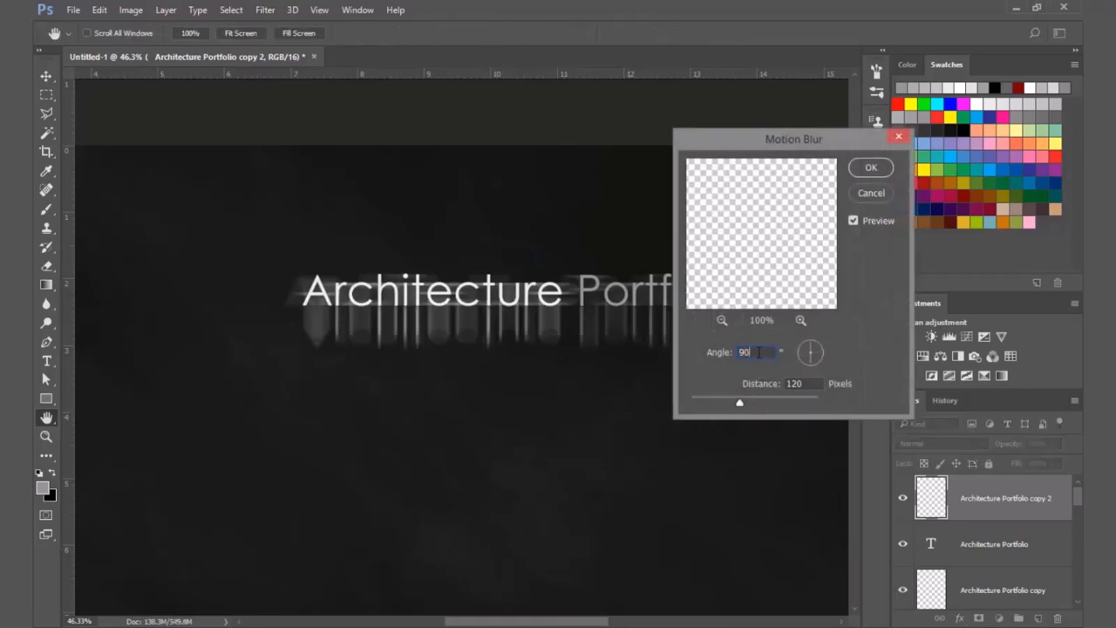
drag(739, 402, 702, 406)
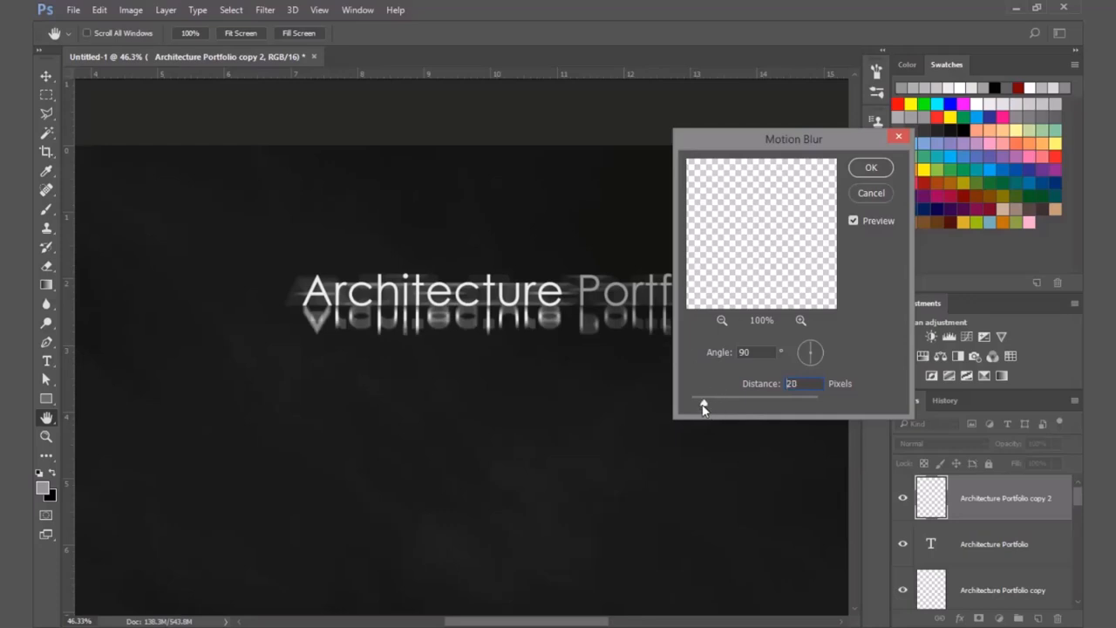
click(870, 167)
text(v)
text(50)
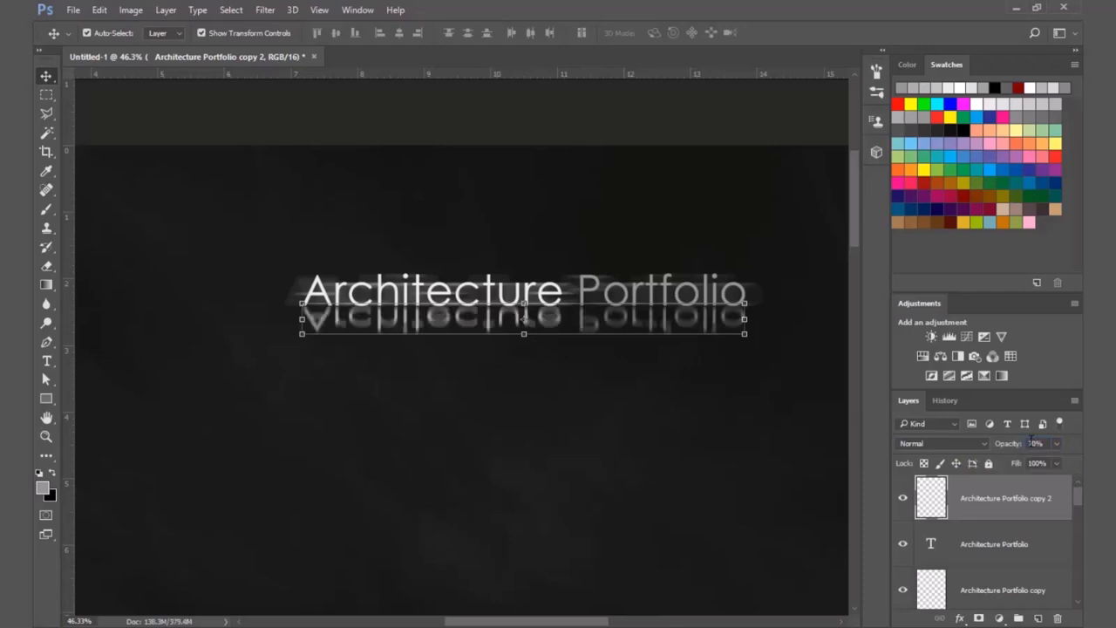
text(e)
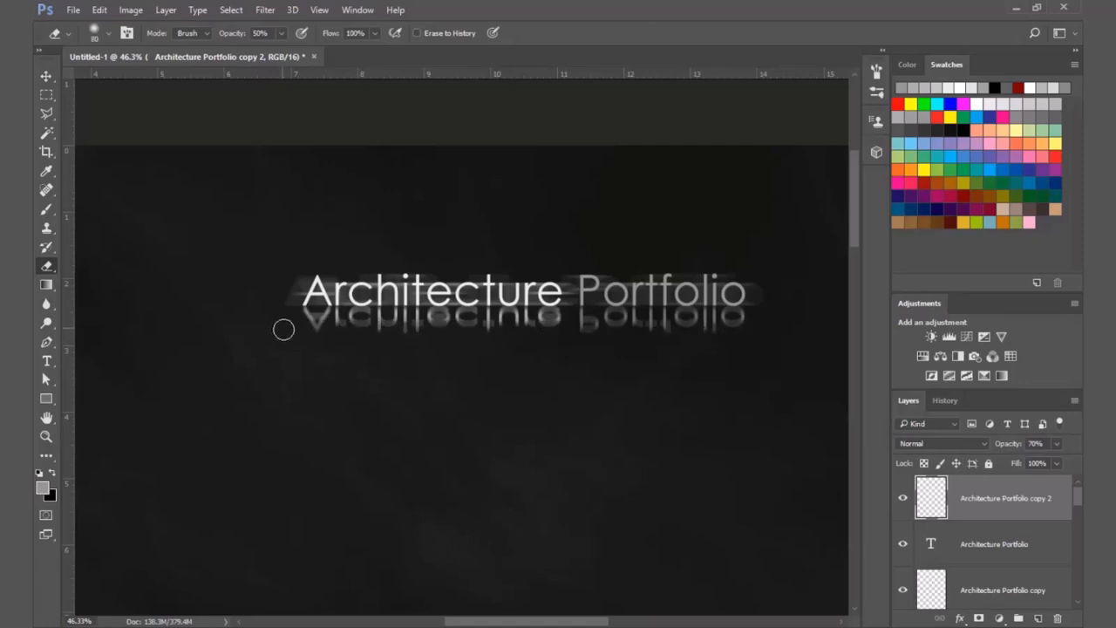
Step: Erase the reflection's lower part, stretch it taller downward, and set its opacity to 50%
drag(768, 327, 294, 321)
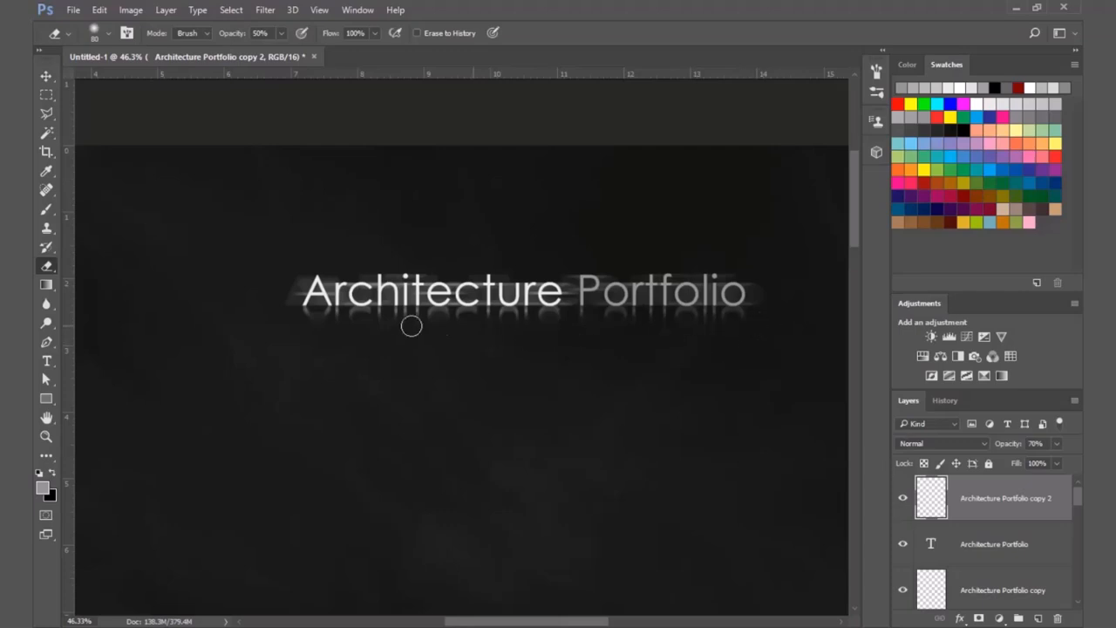
scroll(384, 371, down, 2)
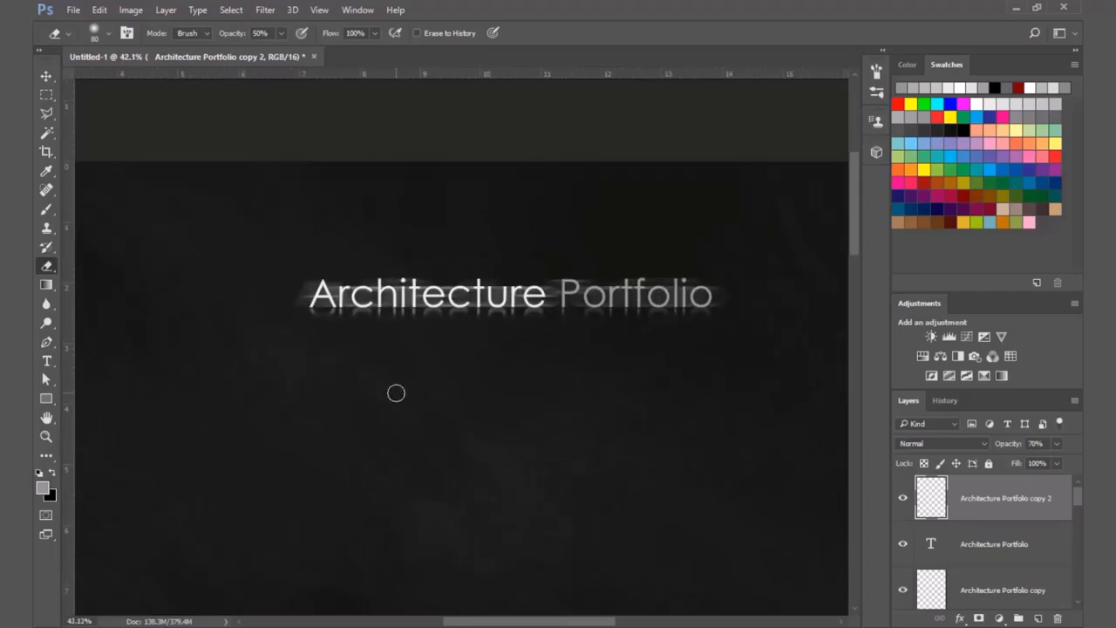
key(ctrl+t)
scroll(513, 332, up, 2)
drag(512, 331, 518, 355)
key(Return)
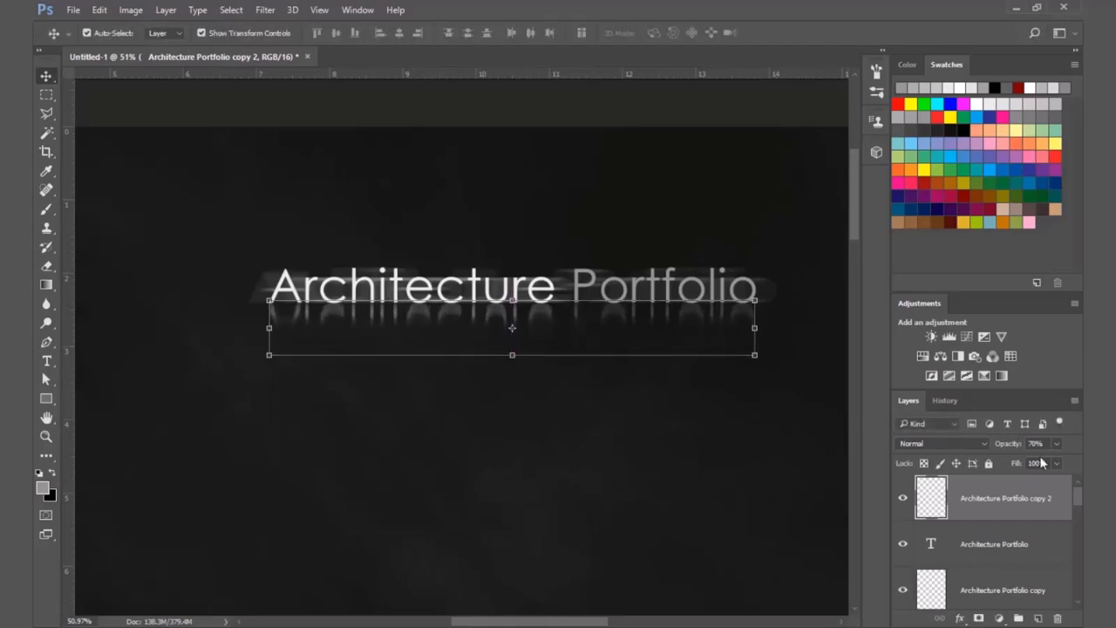
text(50)
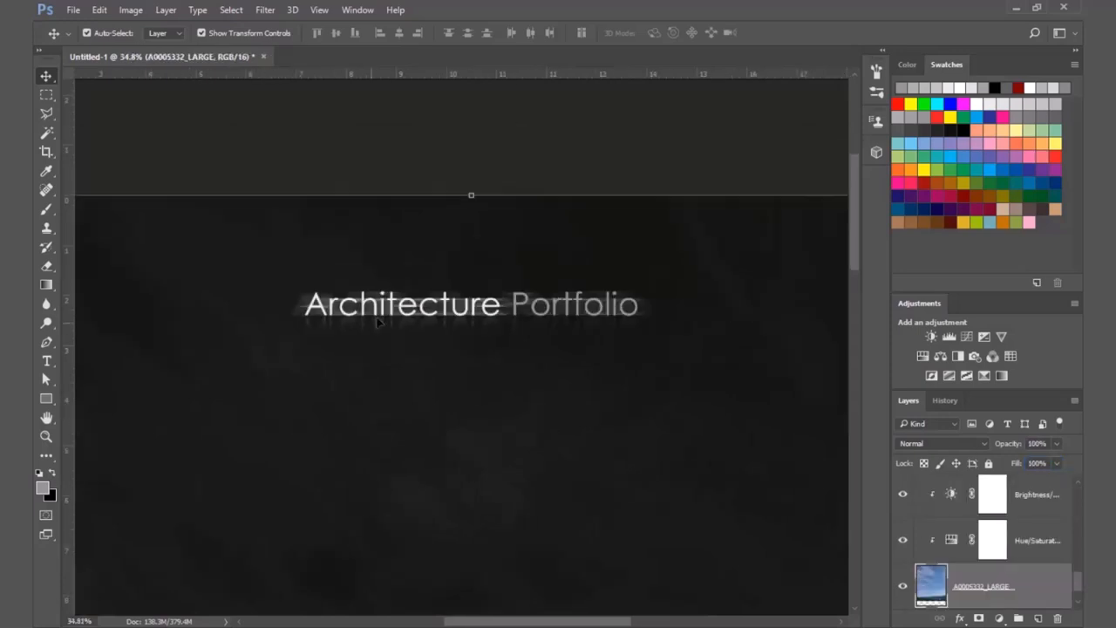
Step: Select the title layers in turn, ending on the blurred glow layer 'Architecture Portfolio copy'
scroll(382, 323, down, 5)
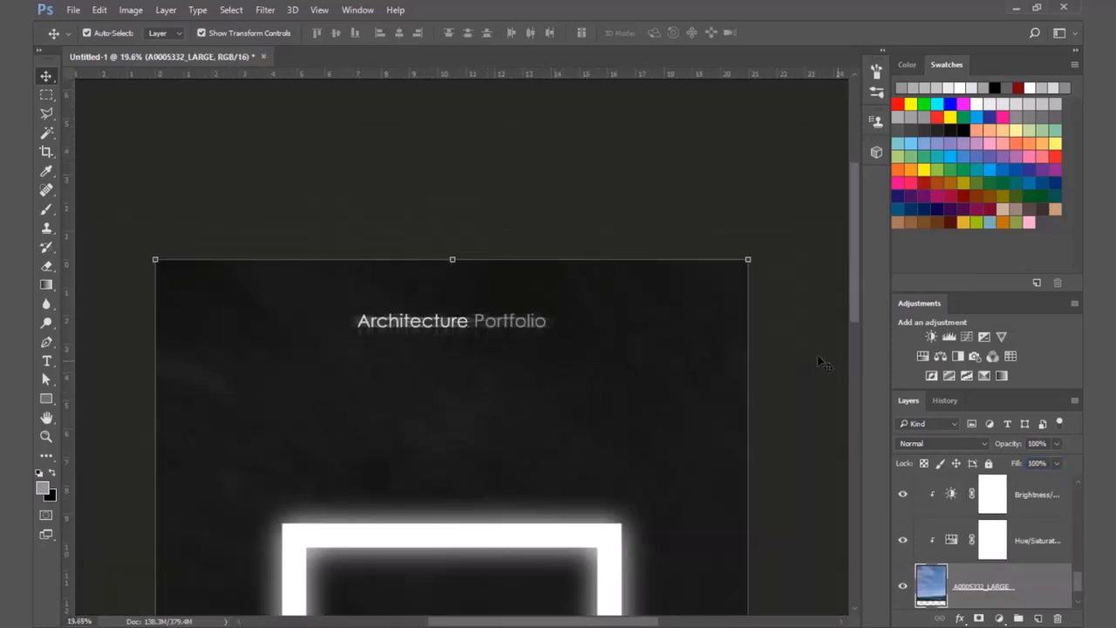
click(823, 355)
scroll(523, 322, down, 3)
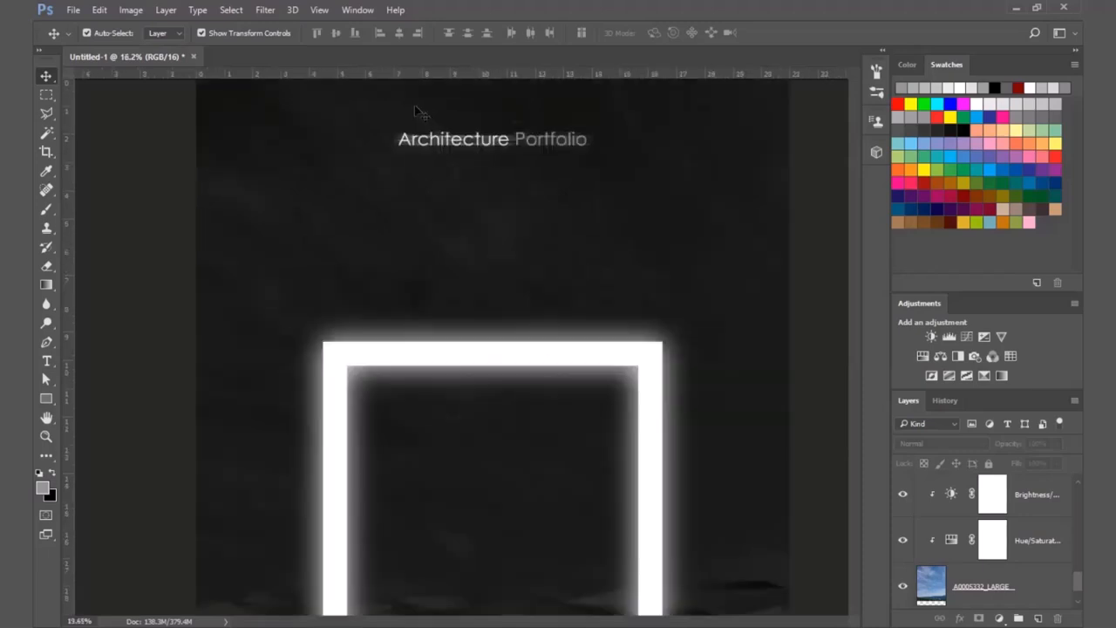
scroll(413, 104, up, 6)
click(367, 190)
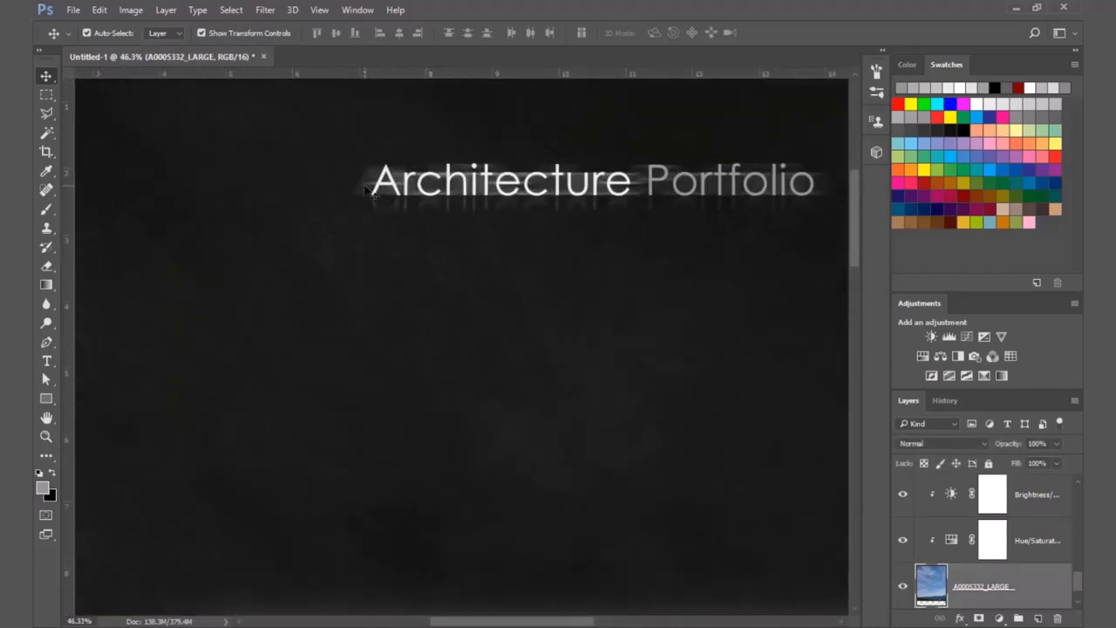
click(521, 182)
scroll(983, 521, up, 1)
click(988, 499)
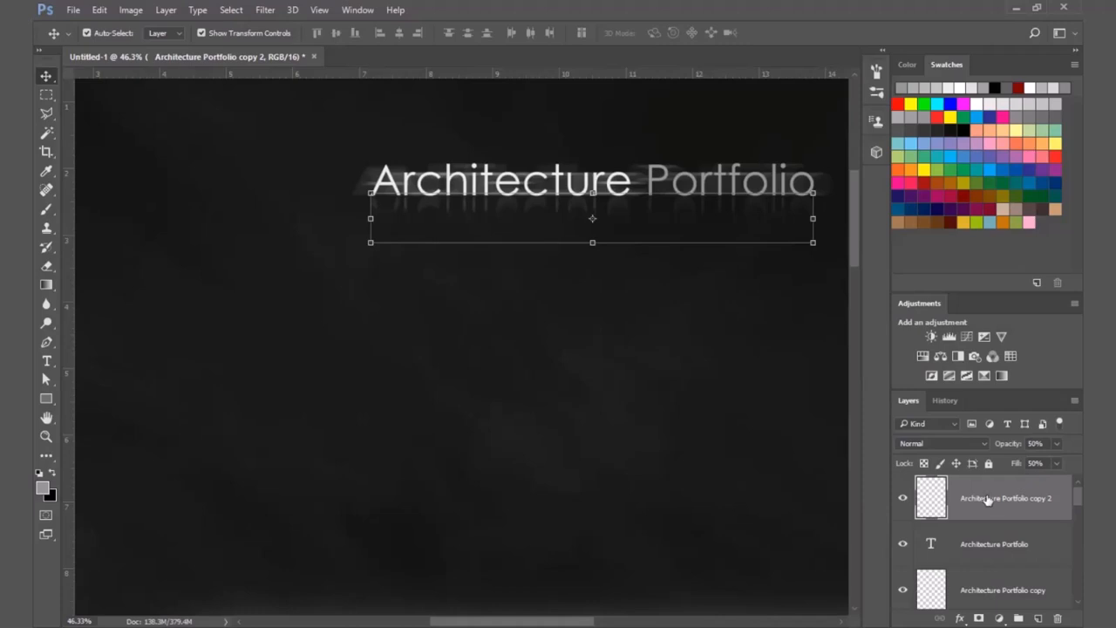
click(992, 588)
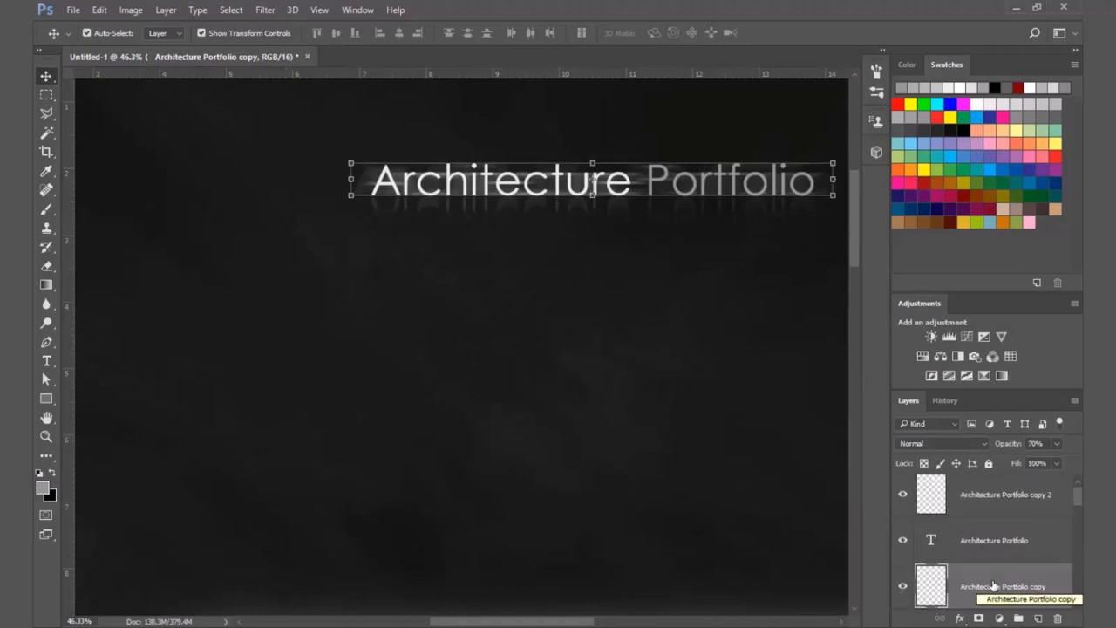
Step: Change the glow copy's opacity, duplicate it to brighten the streaks, and select the original text layer
mouse_move(1051, 465)
mouse_down()
mouse_move(1073, 462)
mouse_move(1009, 465)
mouse_move(1042, 466)
mouse_up()
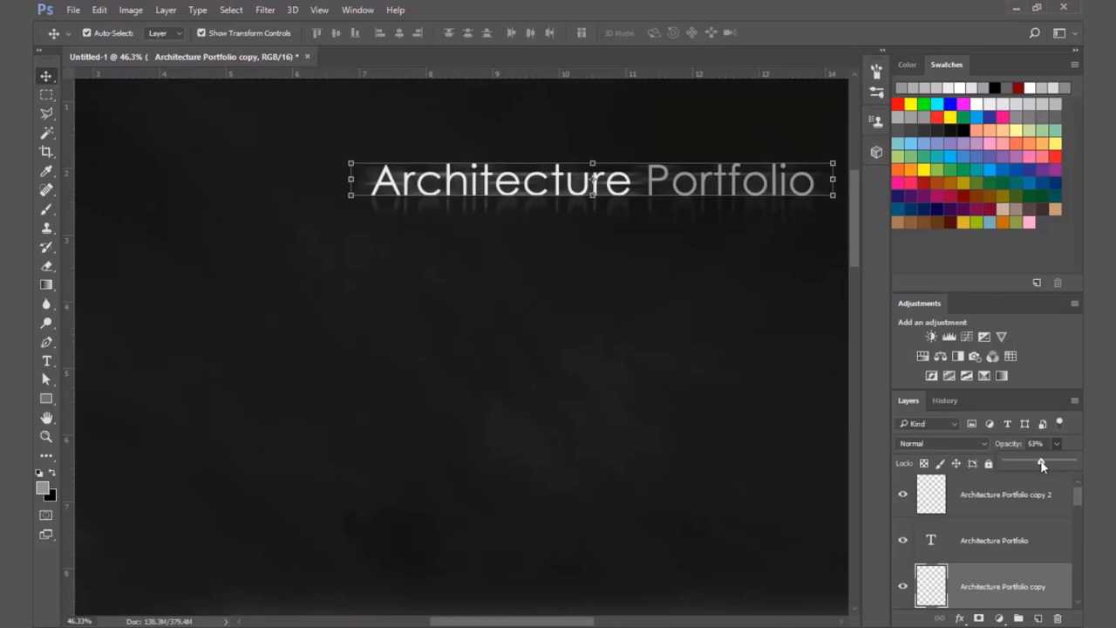
click(1011, 590)
key(ctrl+j)
click(1007, 497)
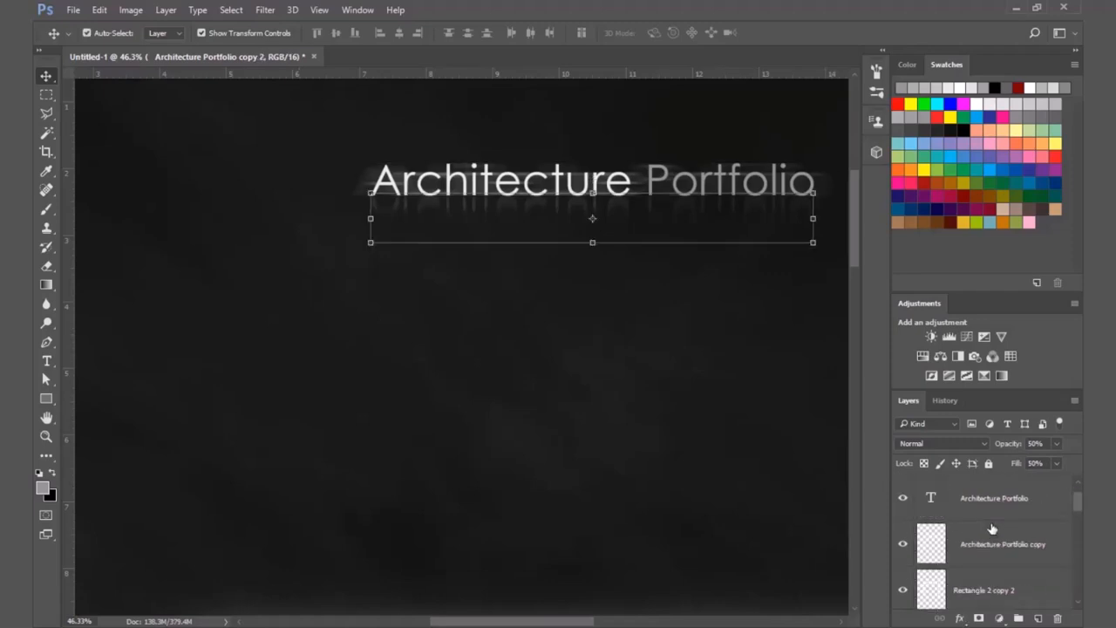
click(994, 533)
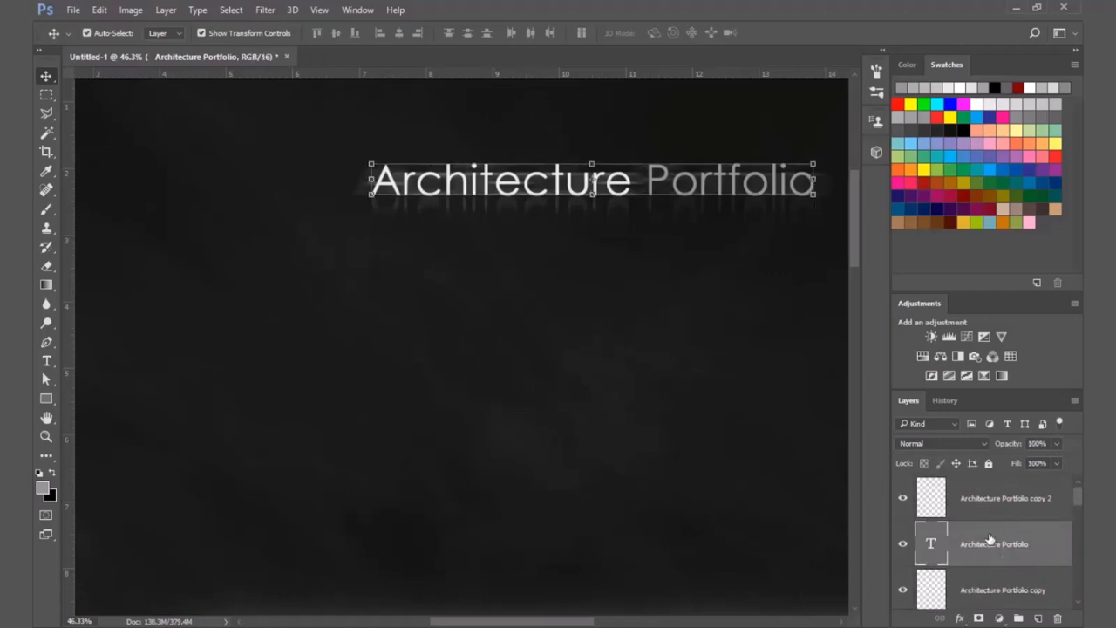
Step: Duplicate the title text layer and rasterize the new copy
key(ctrl+j)
right_click(988, 535)
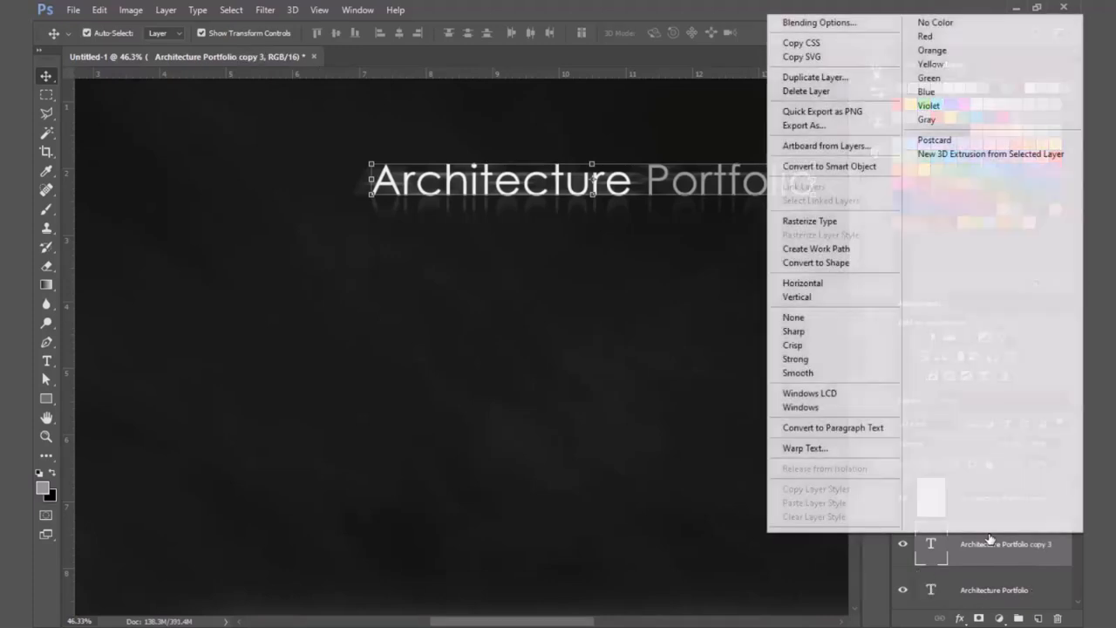
click(865, 221)
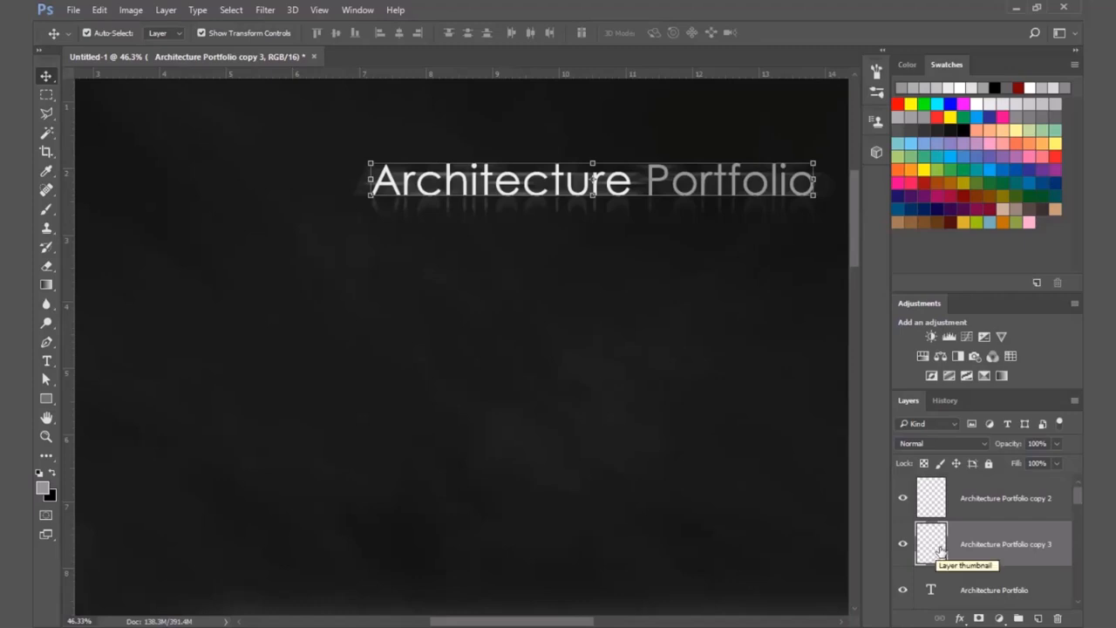
click(258, 14)
click(258, 12)
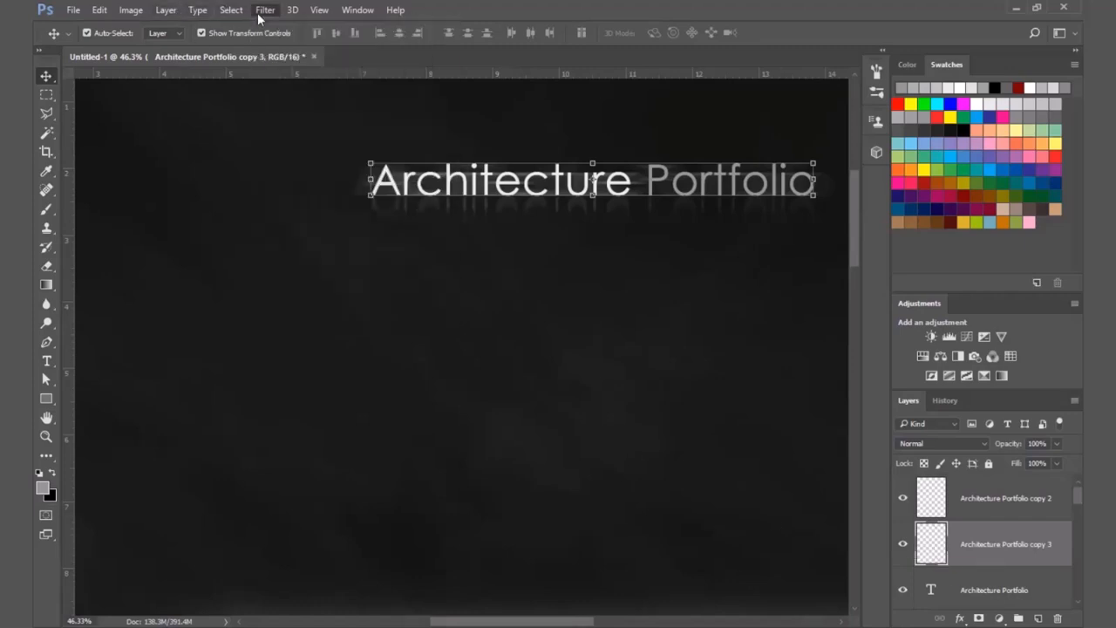
click(999, 618)
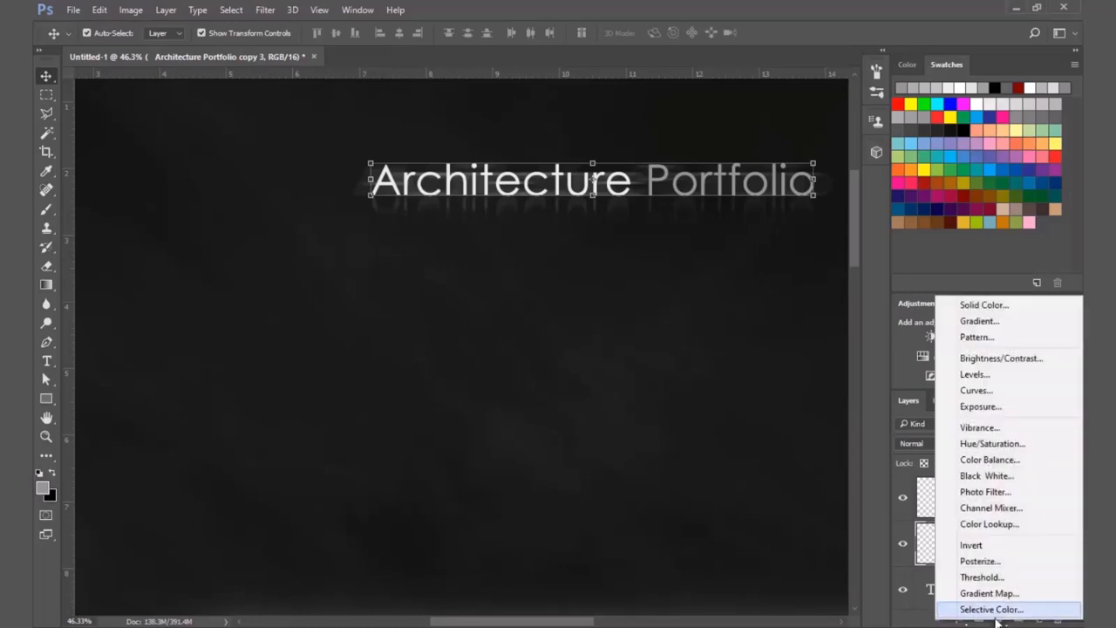
click(769, 14)
Step: Lighten the copy to pure white with Hue/Saturation Lightness +100
key(ctrl+u)
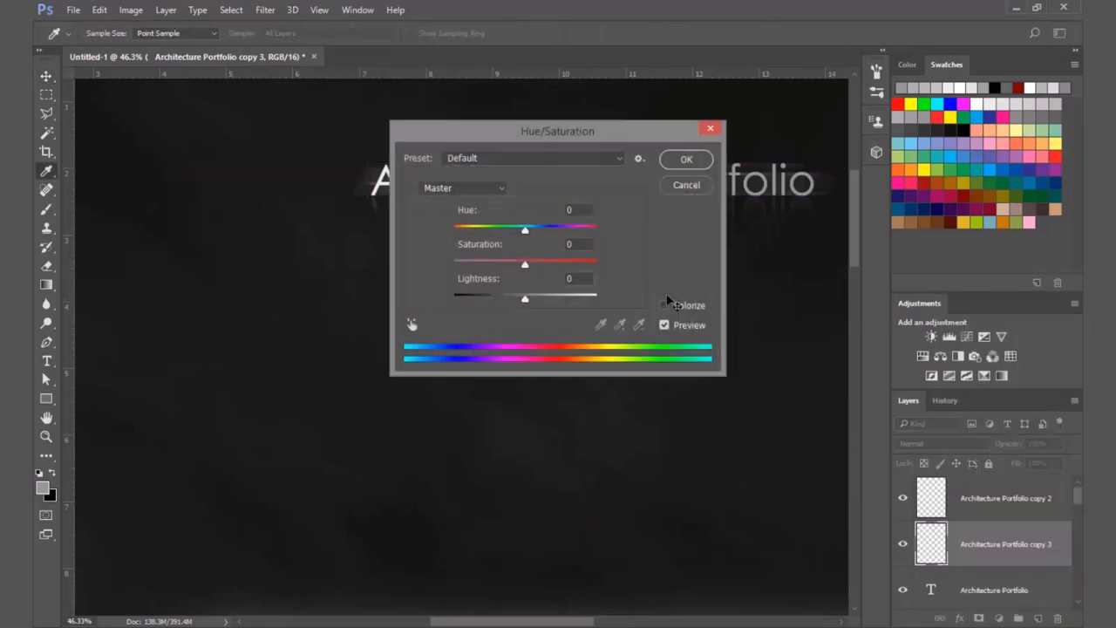
drag(524, 299, 679, 300)
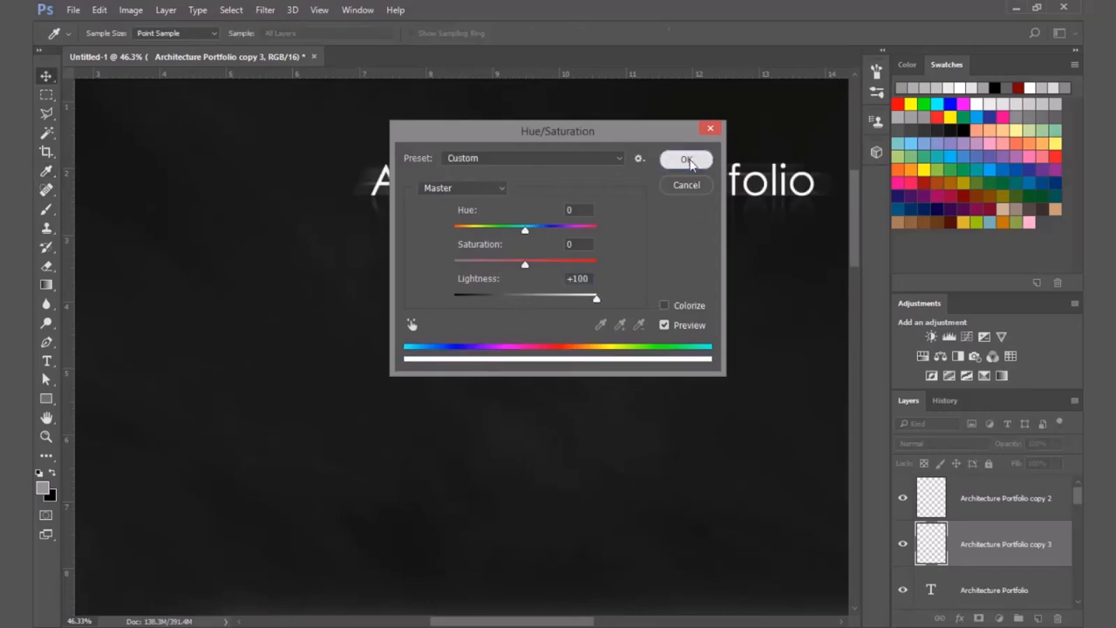
click(686, 158)
click(266, 10)
Step: Give the white copy a 27.7 px Gaussian Blur and move copy 3 above copy 2
mouse_move(440, 171)
click(495, 226)
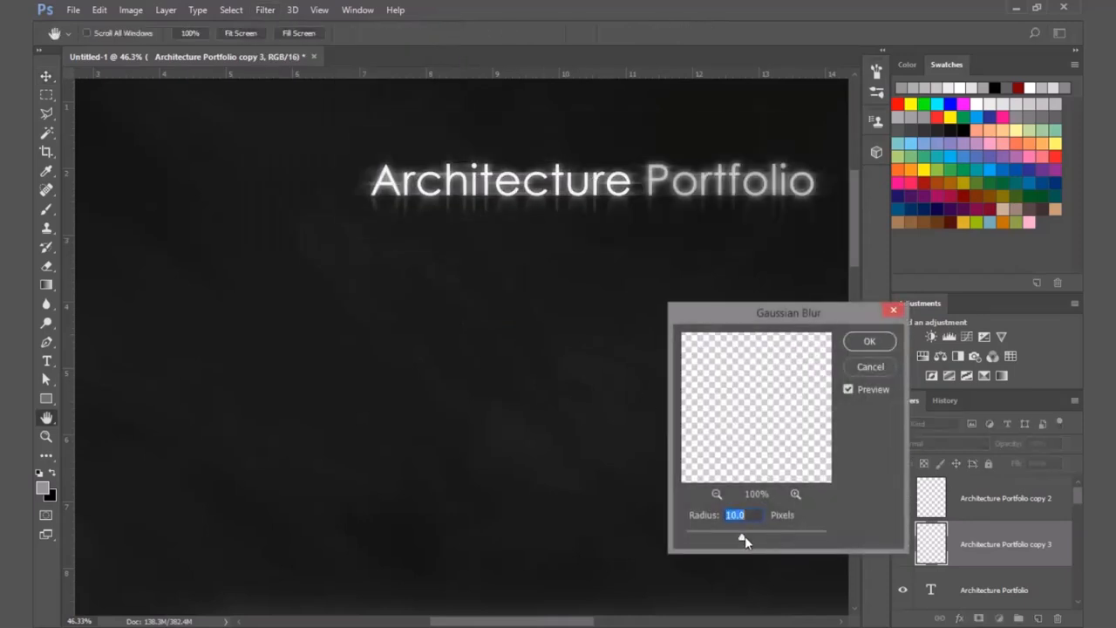
mouse_move(744, 536)
mouse_down()
mouse_move(720, 540)
mouse_move(752, 540)
mouse_up()
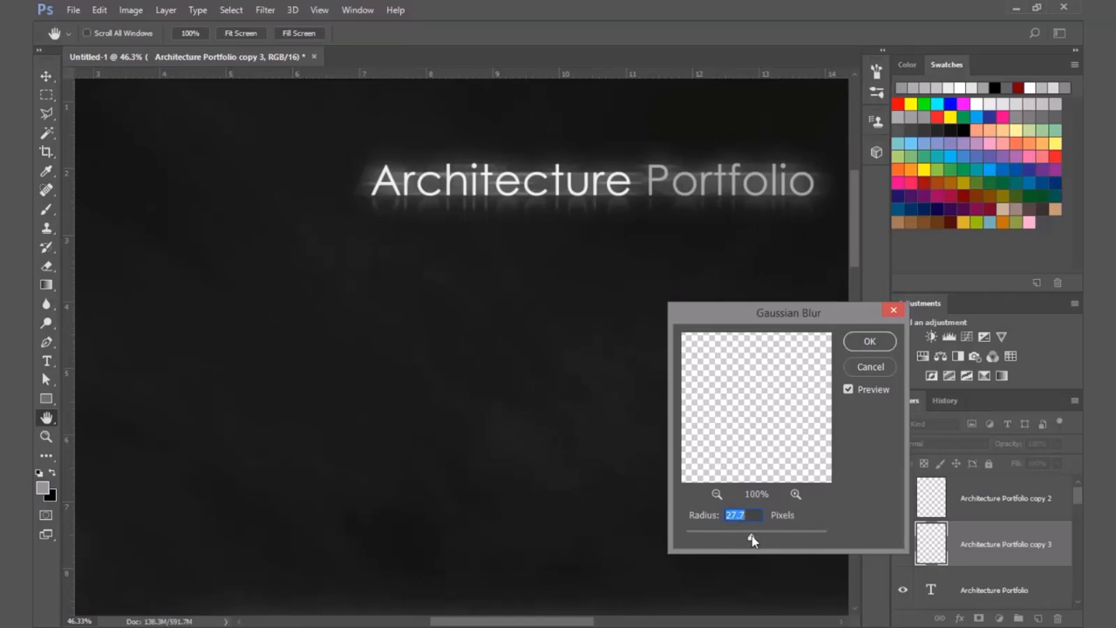
click(851, 389)
click(851, 389)
click(850, 389)
click(851, 390)
click(850, 390)
click(865, 342)
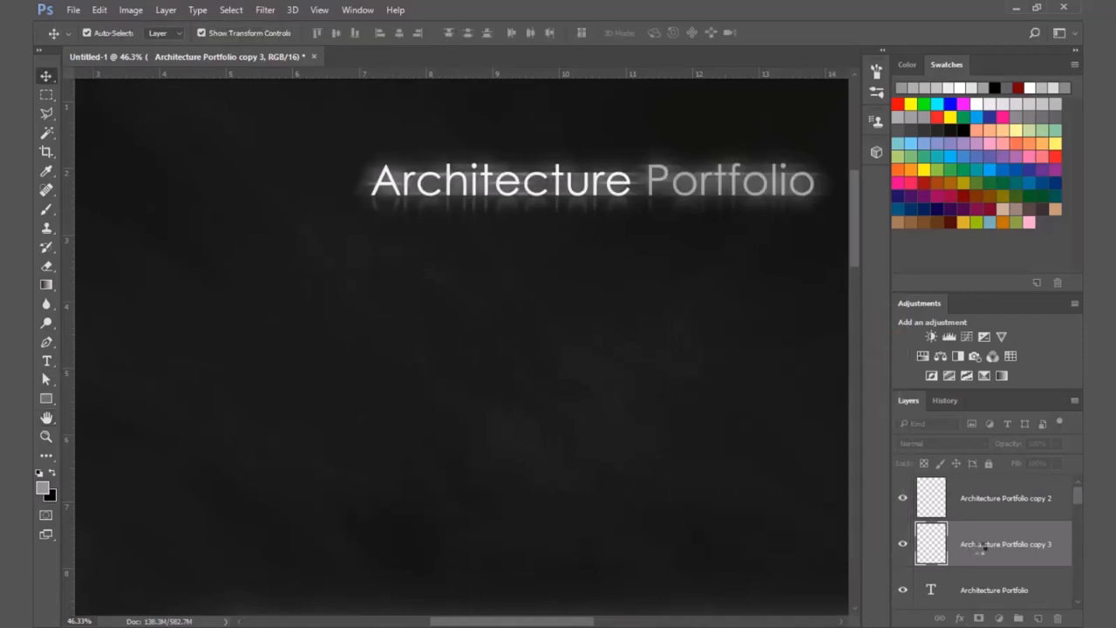
drag(990, 463, 991, 480)
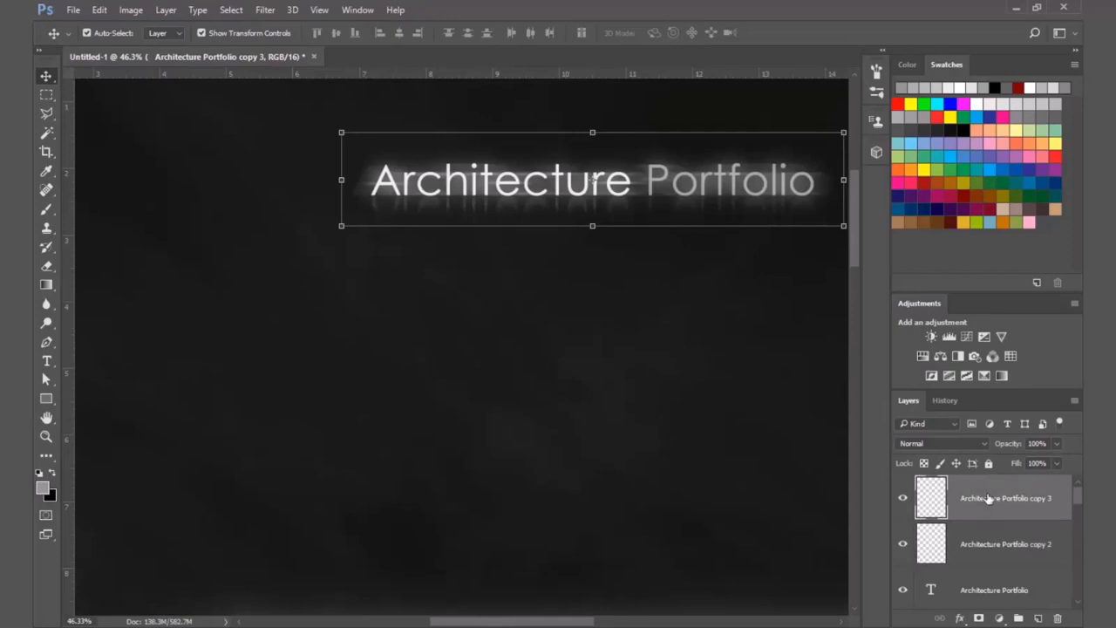
click(1056, 442)
Step: Set the copy 3 glow layer's opacity to 70%
mouse_move(1057, 462)
mouse_down()
mouse_move(983, 476)
mouse_move(1039, 470)
mouse_up()
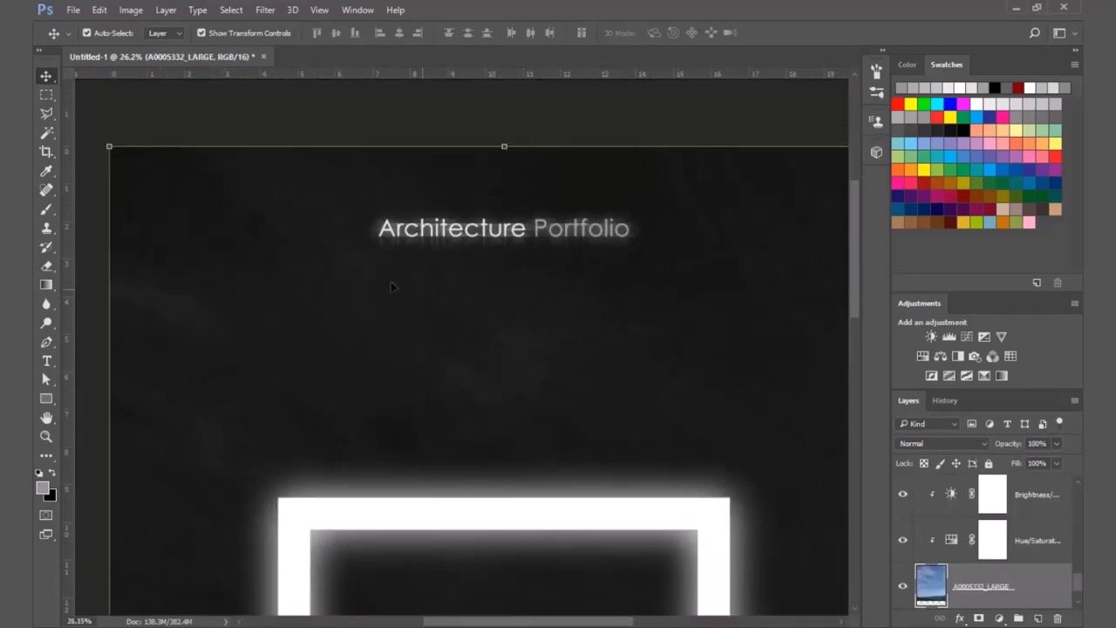
scroll(582, 195, down, 5)
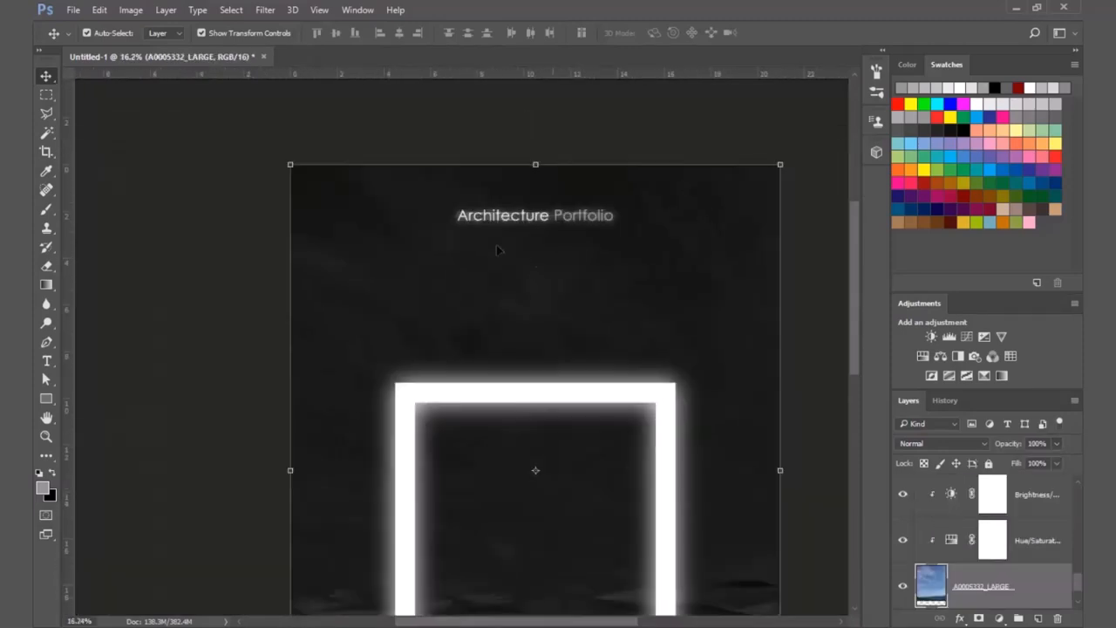
scroll(556, 241, up, 7)
scroll(555, 225, down, 4)
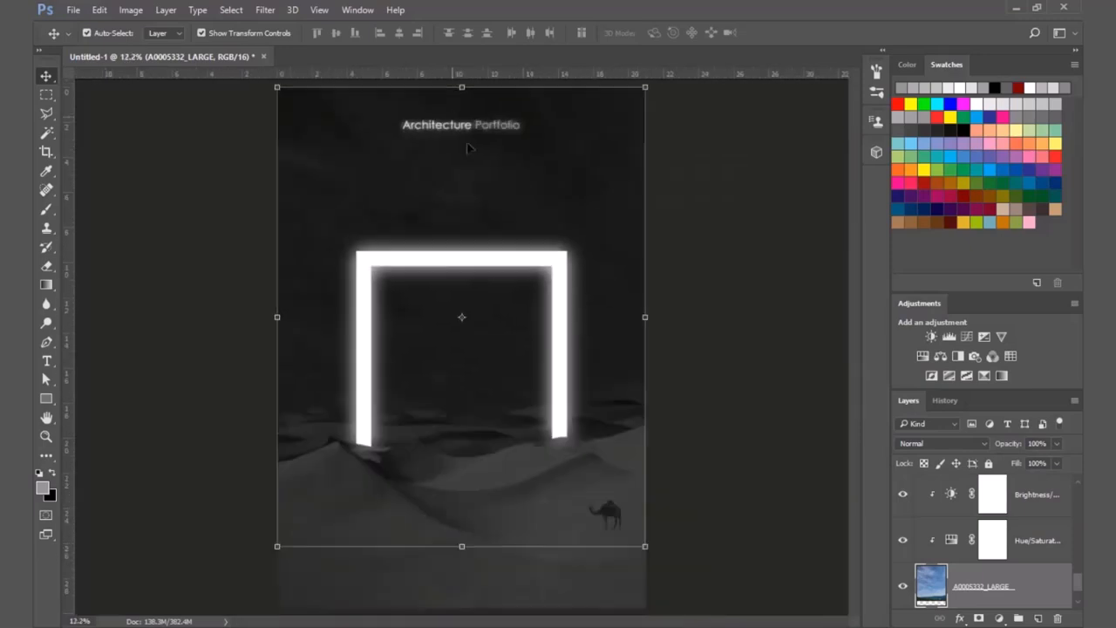
scroll(426, 113, up, 4)
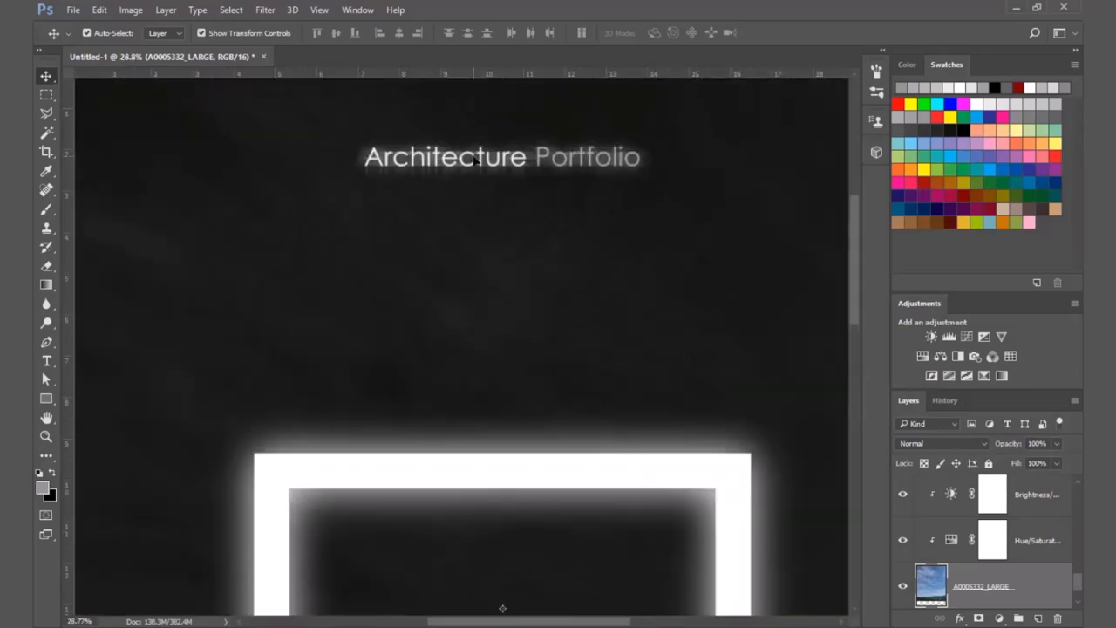
Step: Hide and re-show the title glow copies to compare the glow on the full poster
click(497, 168)
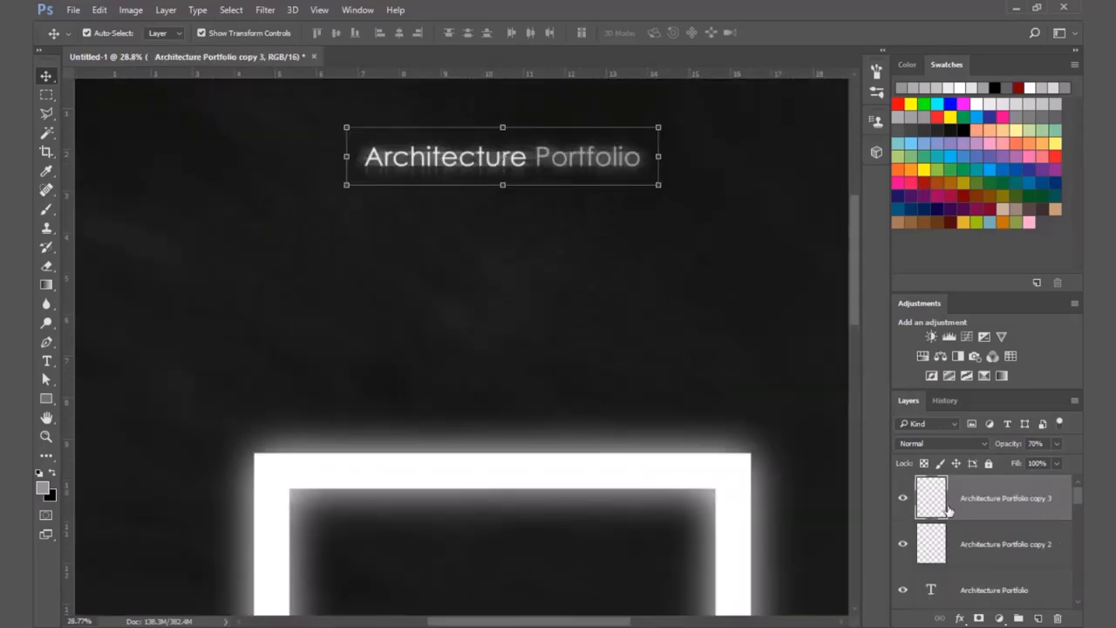
click(898, 500)
click(903, 544)
scroll(906, 546, down, 1)
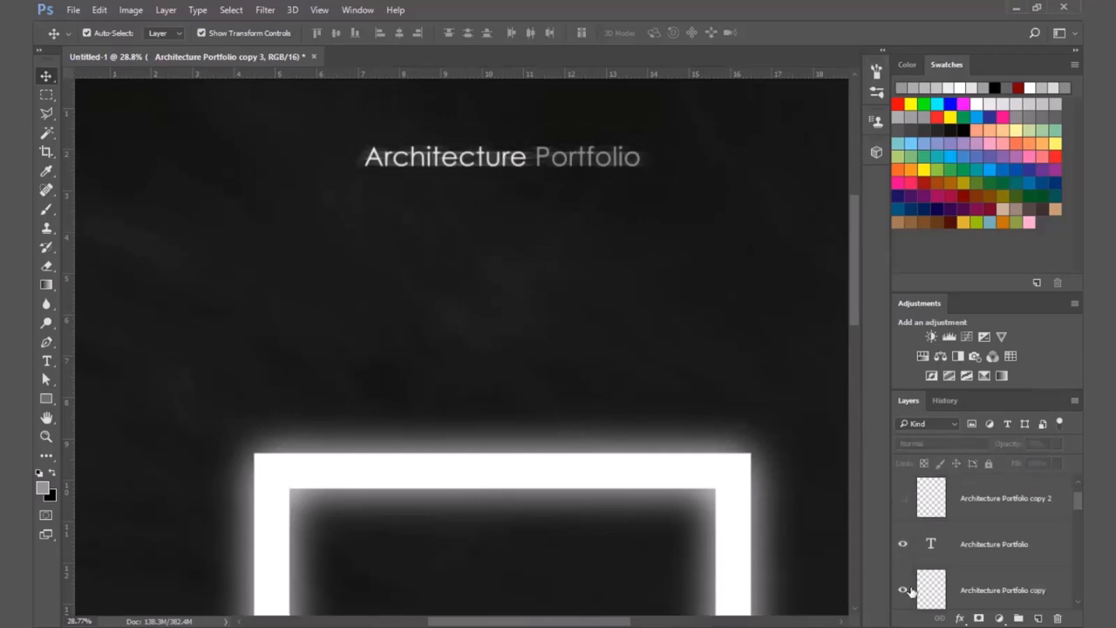
click(903, 590)
scroll(505, 168, down, 4)
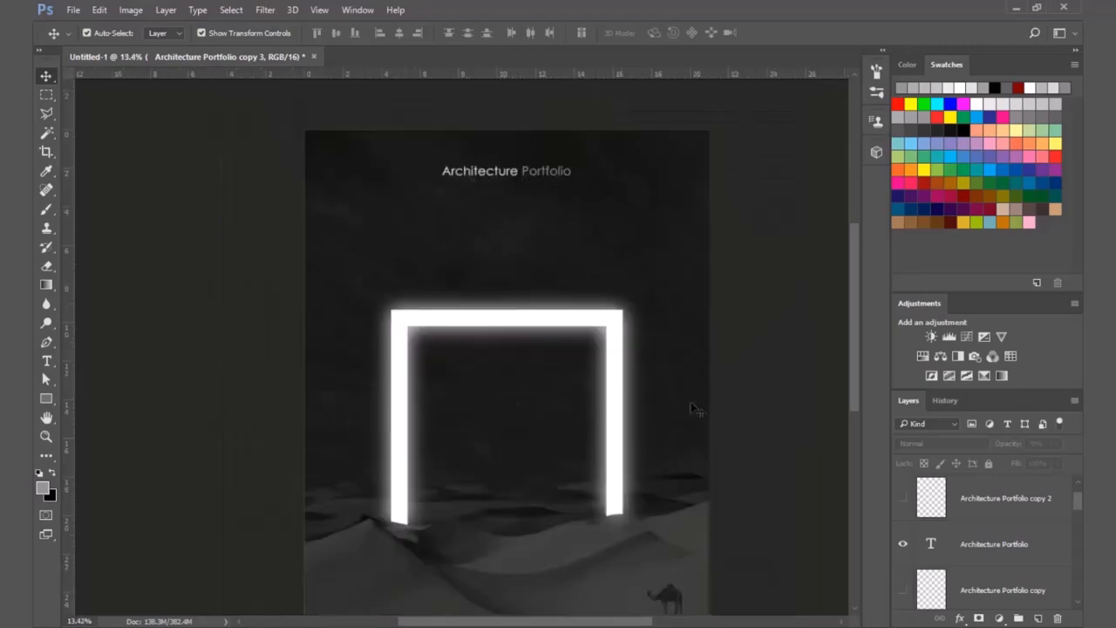
scroll(911, 556, up, 1)
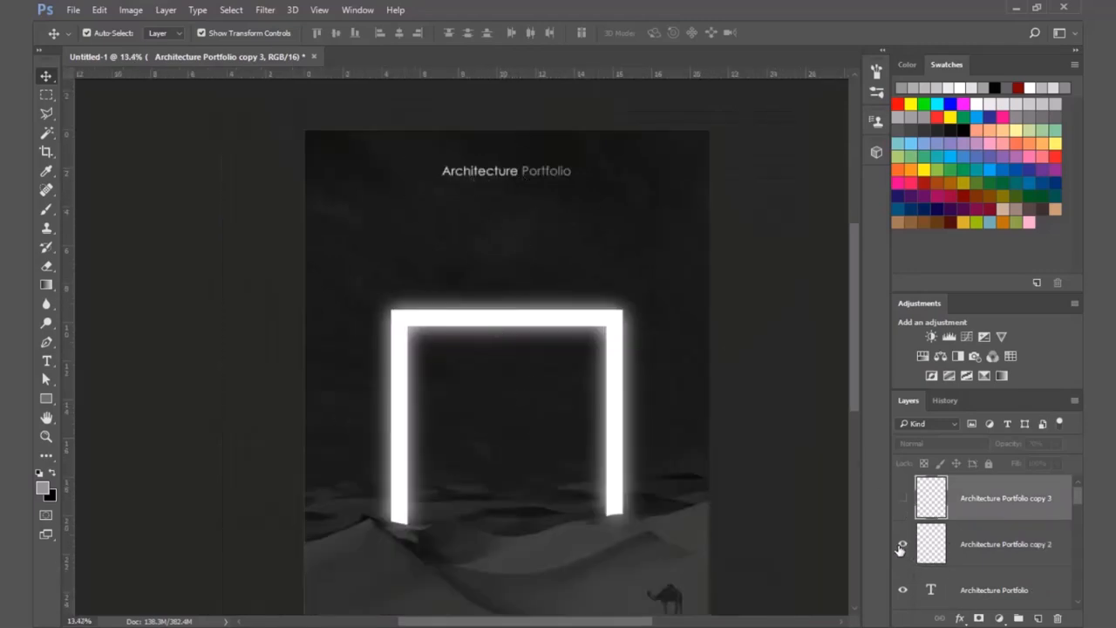
click(903, 497)
scroll(904, 560, down, 2)
click(903, 543)
click(742, 292)
scroll(520, 144, up, 2)
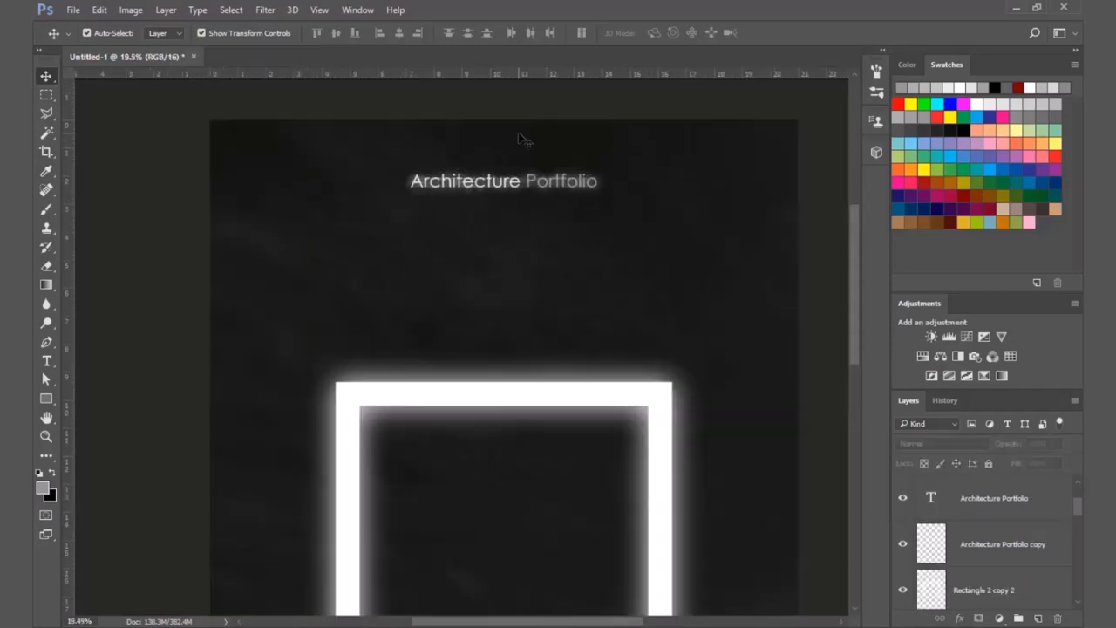
scroll(521, 140, down, 2)
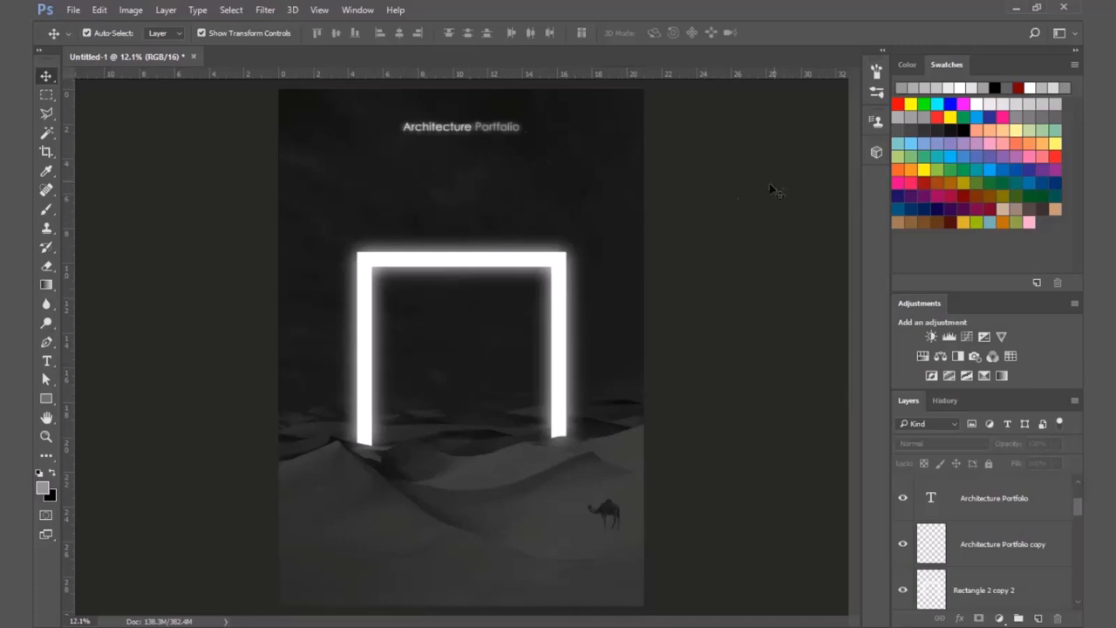
scroll(432, 118, up, 4)
scroll(1011, 536, up, 2)
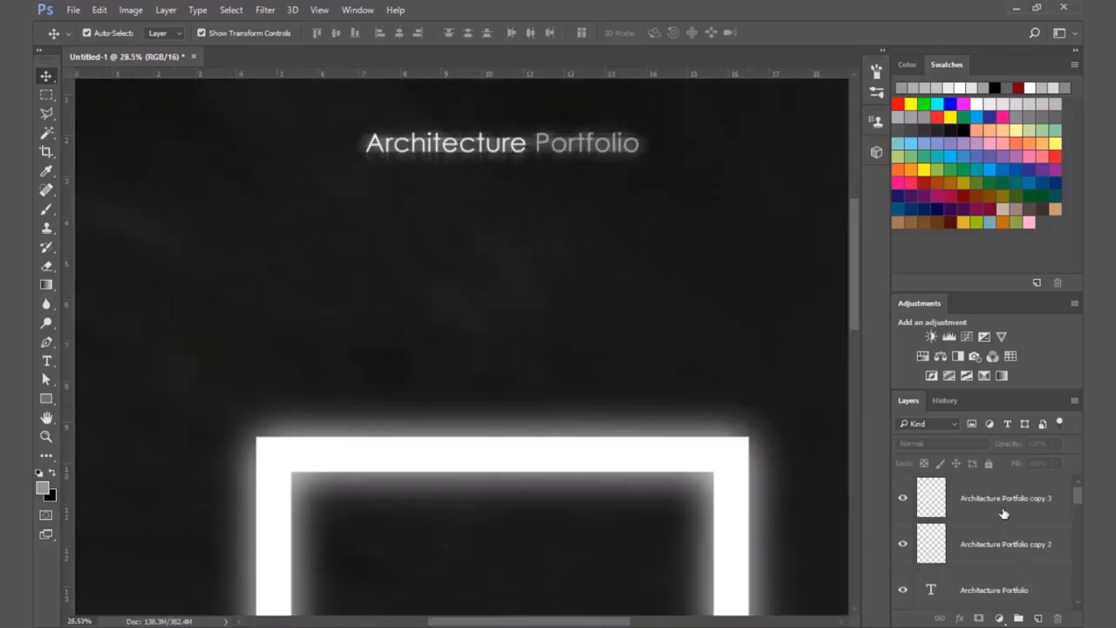
Step: Select the original Architecture Portfolio text layer
click(1003, 509)
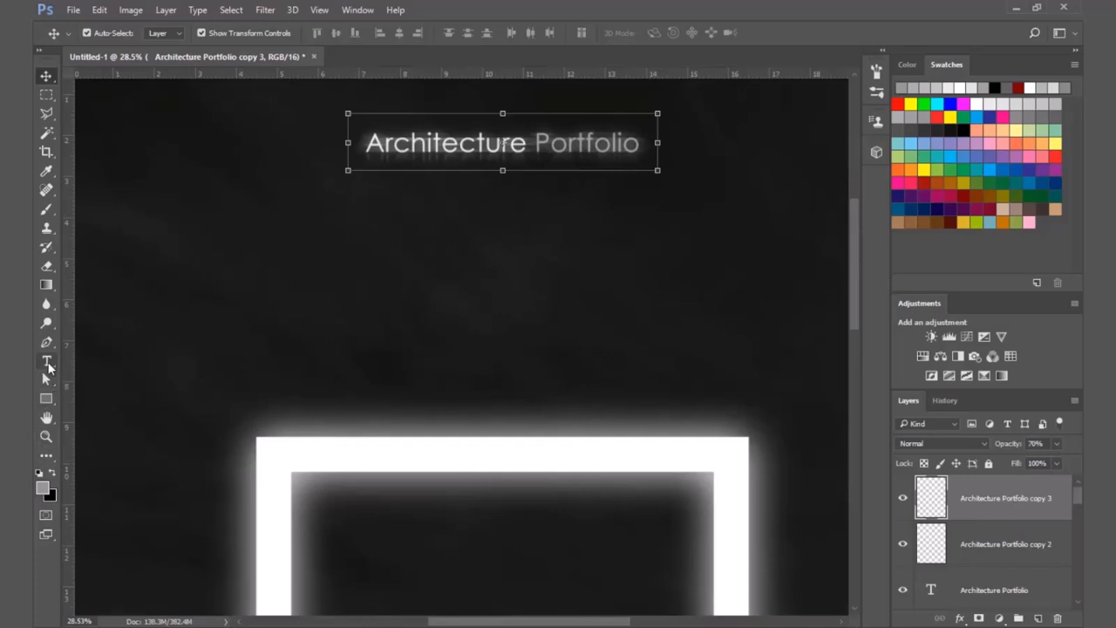
click(47, 364)
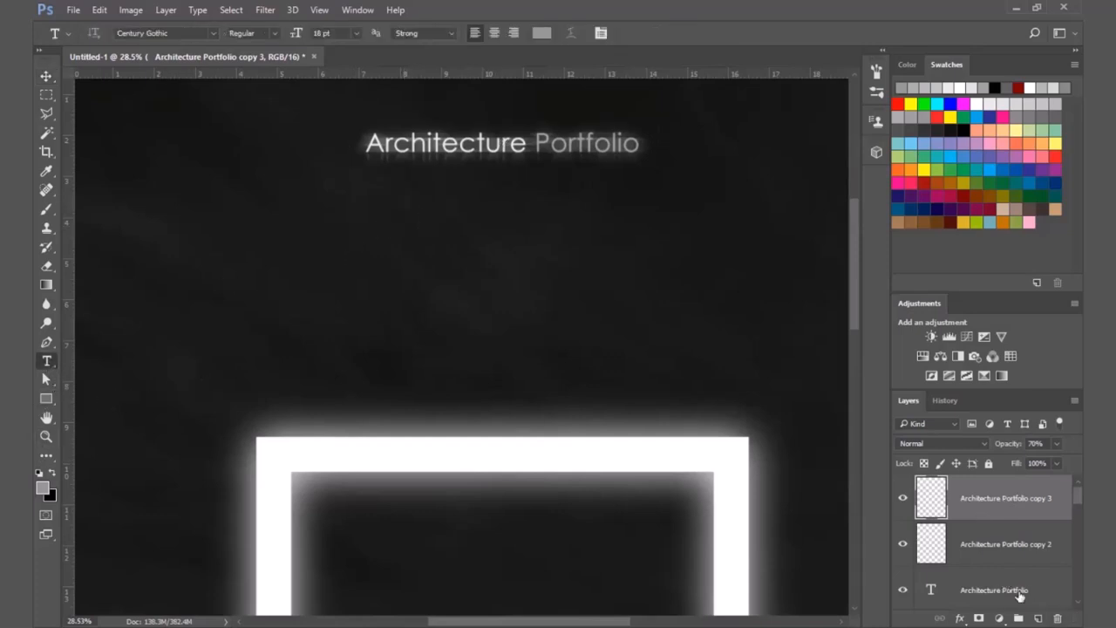
click(1020, 591)
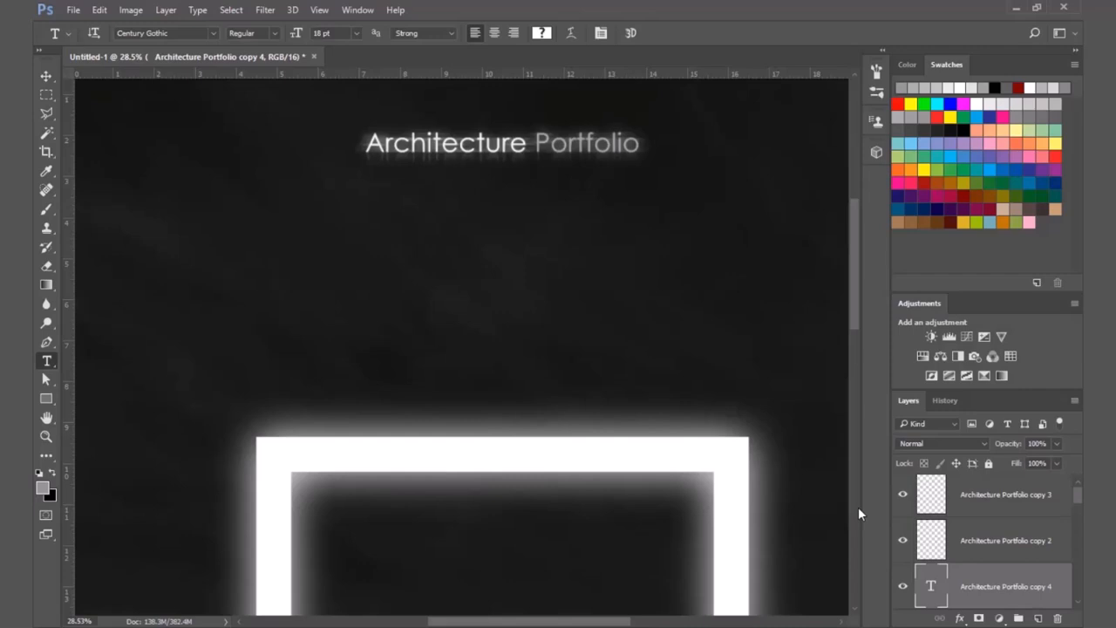
Step: Move the title duplicate just below the original and replace its text with the author's name
key(v)
mouse_move(605, 252)
mouse_down()
mouse_move(595, 249)
mouse_move(598, 267)
mouse_up()
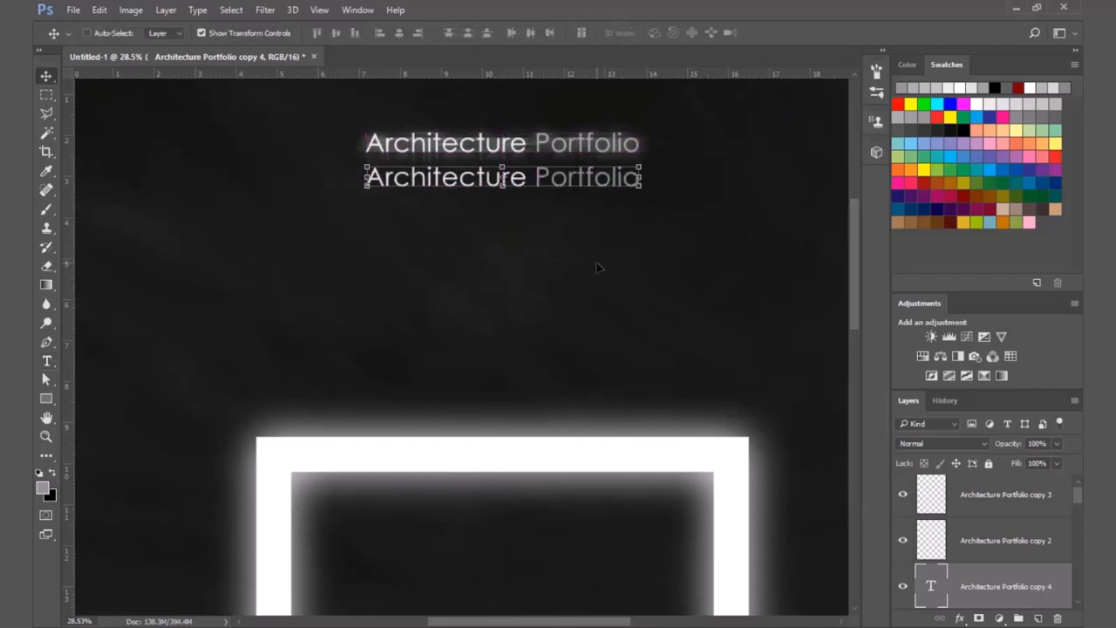
key(t)
double_click(459, 177)
click(459, 177)
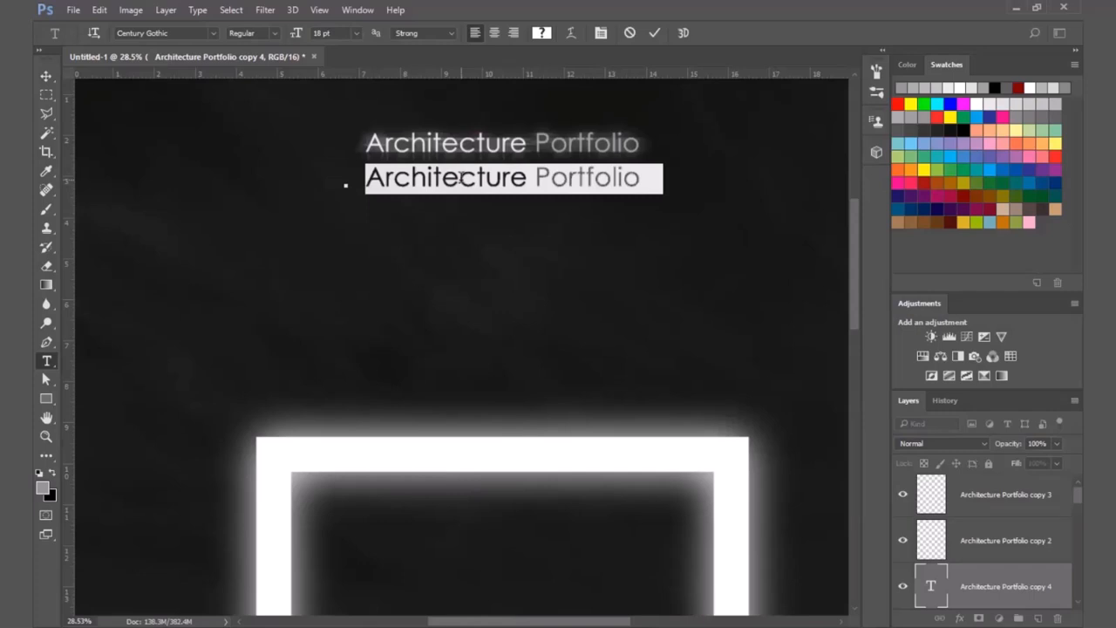
text(A)
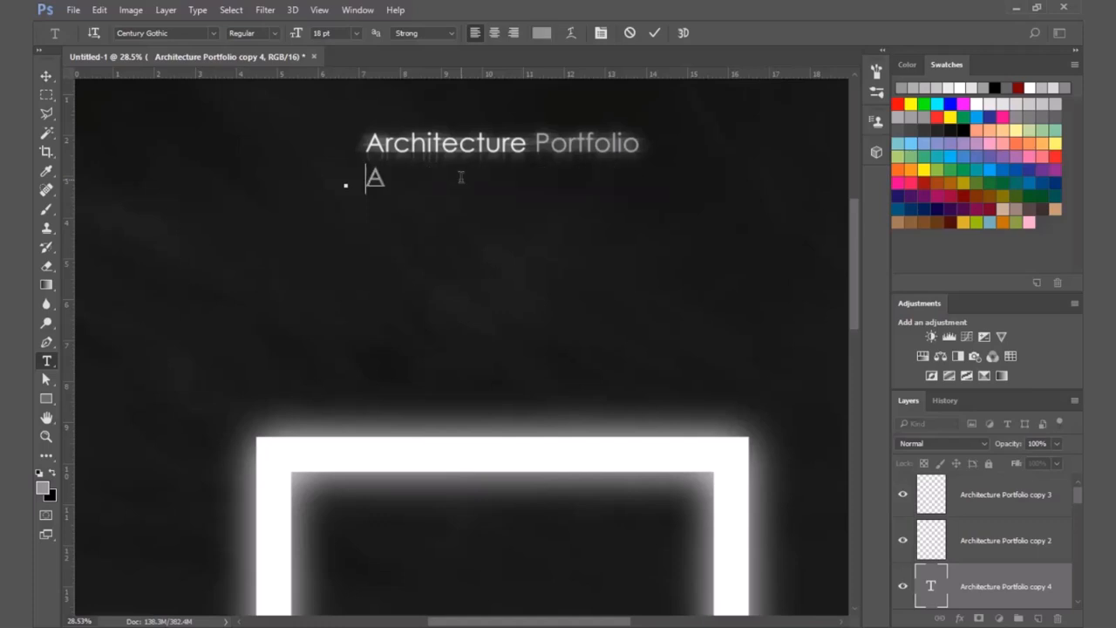
text(li Yegane)
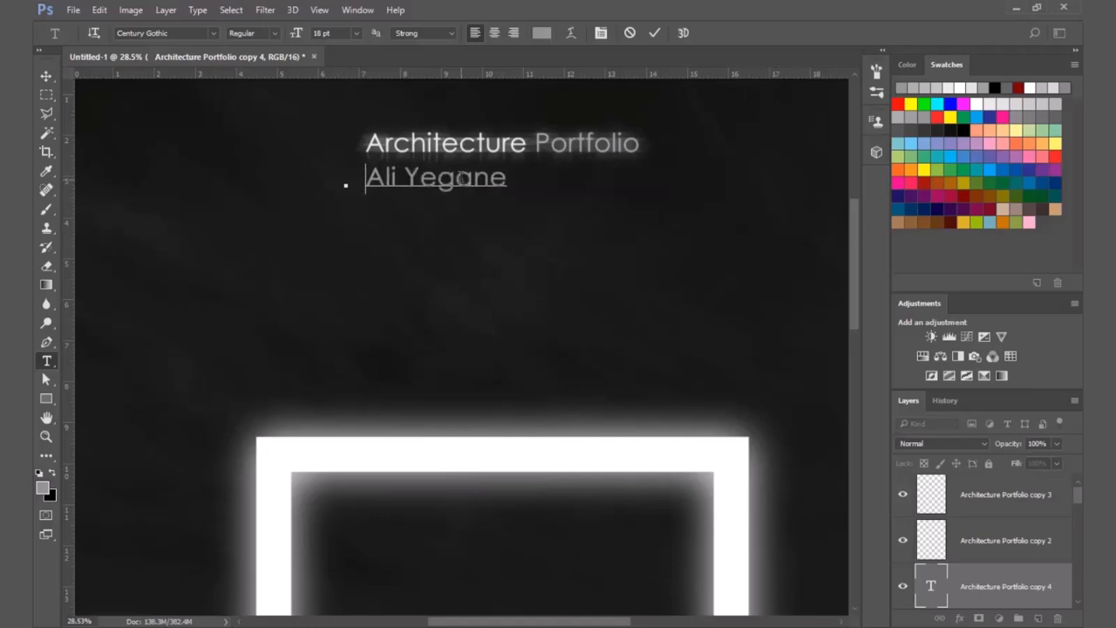
text(h)
Step: Set the name line's tracking to 475 in the Character panel
triple_click(426, 183)
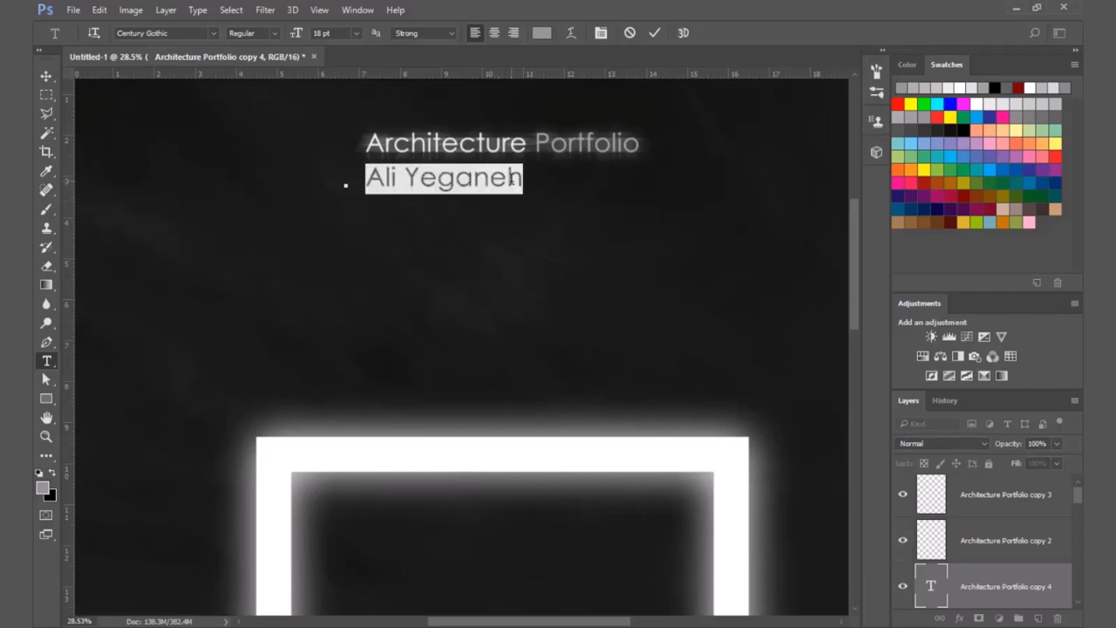
click(425, 183)
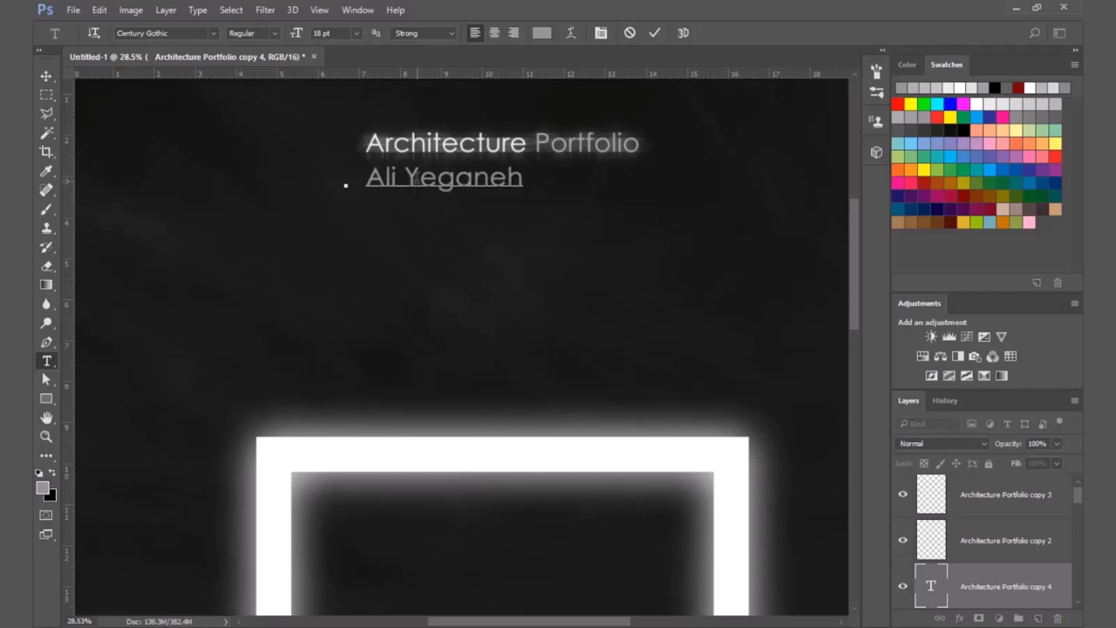
triple_click(419, 178)
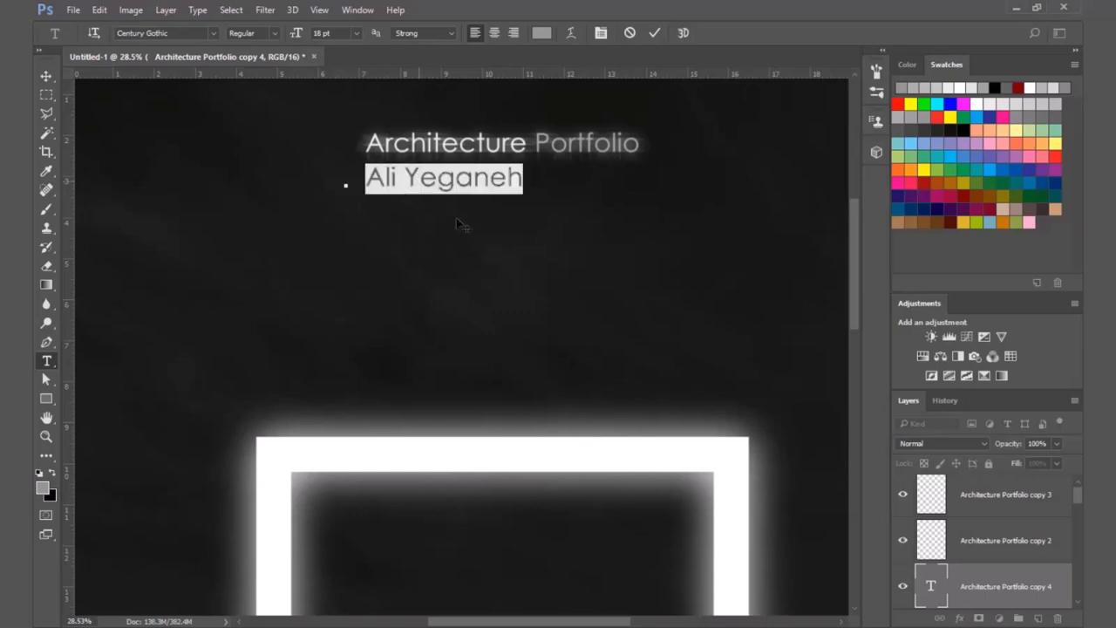
click(602, 33)
click(748, 412)
scroll(754, 412, up, 18)
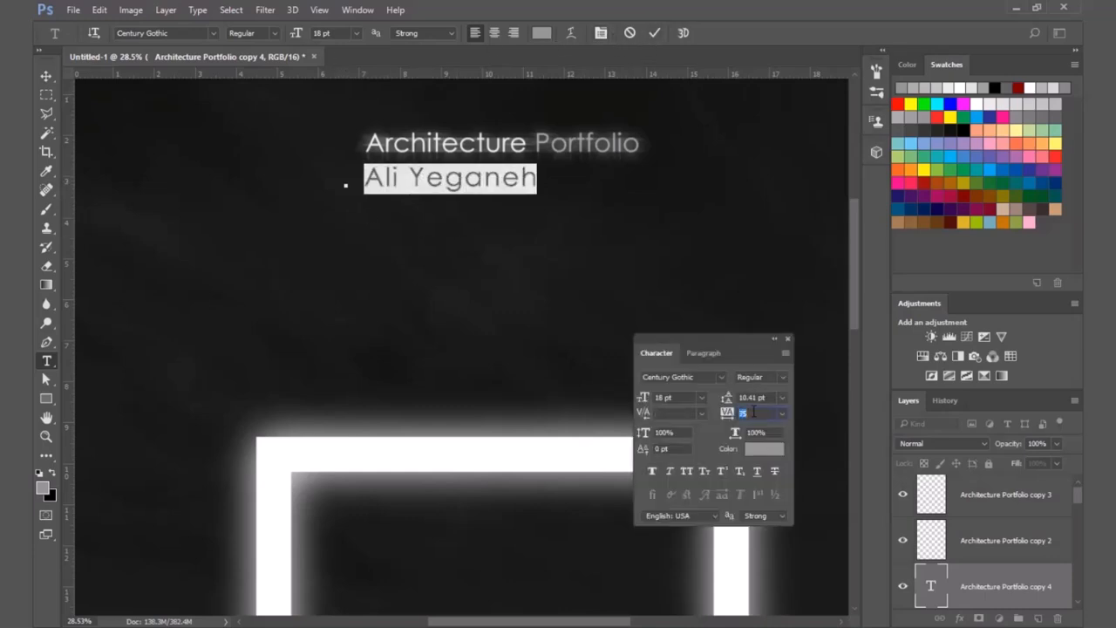
scroll(754, 413, up, 3)
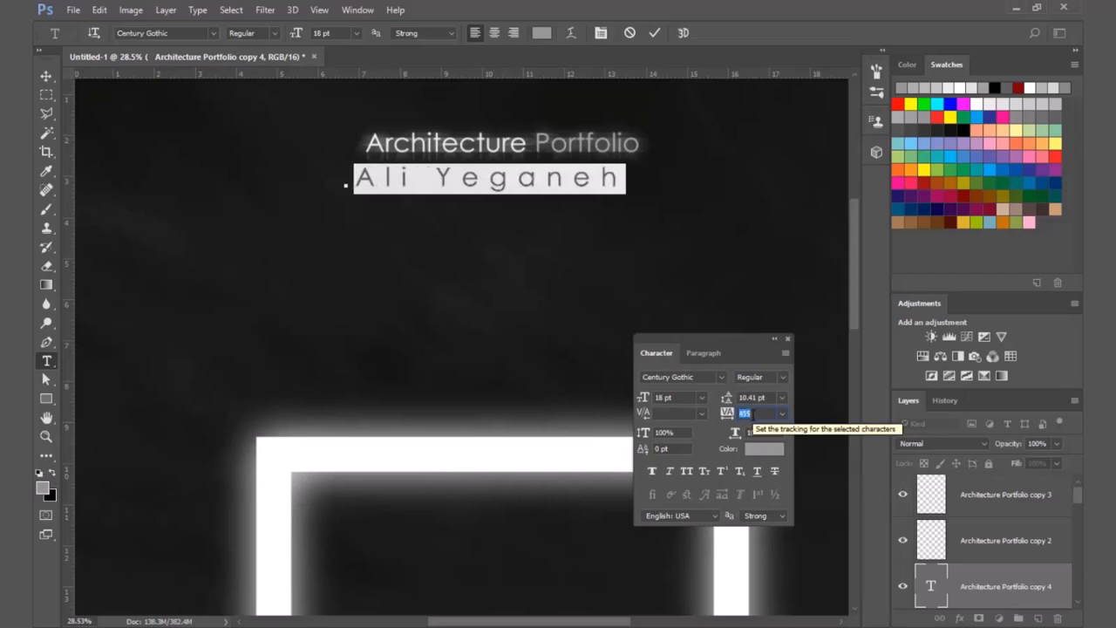
click(540, 232)
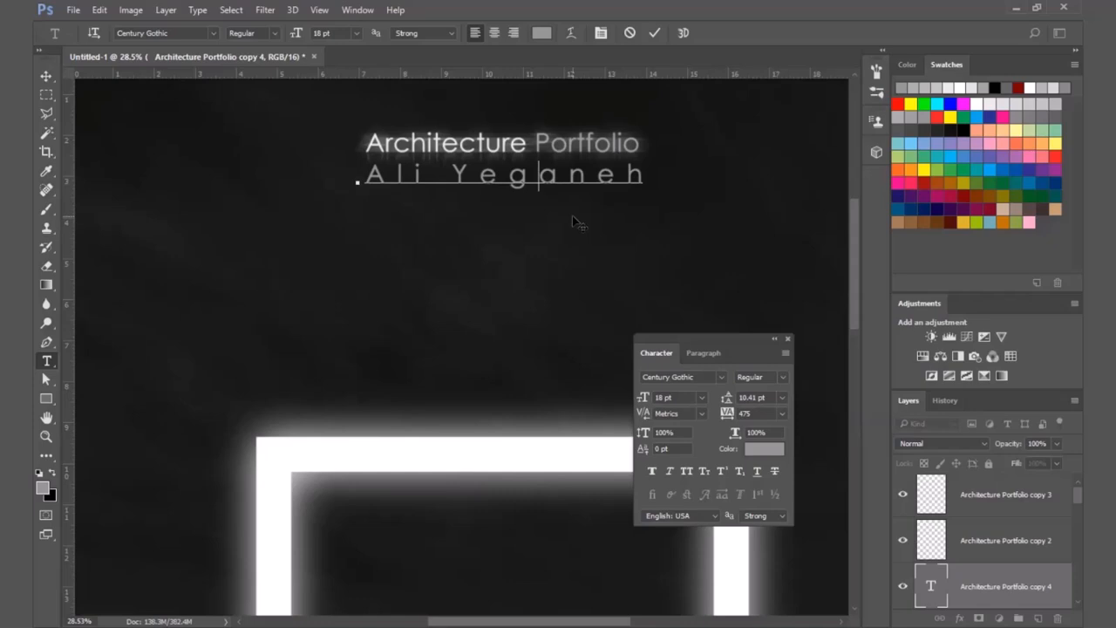
click(787, 338)
Step: Check the widely spaced name line and leave text editing
triple_click(452, 175)
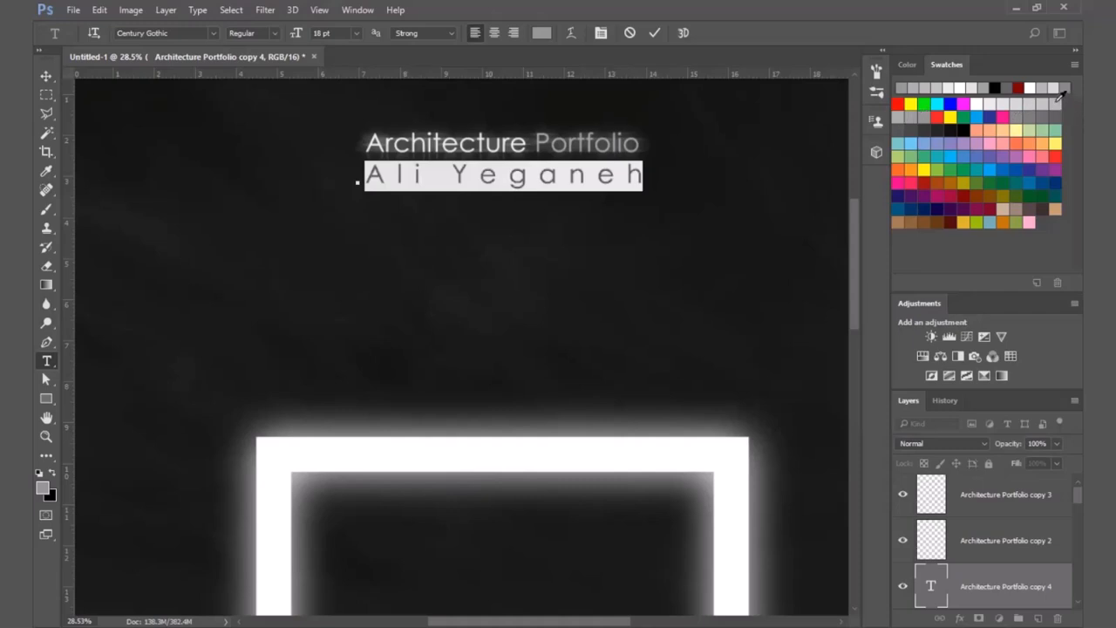
click(598, 172)
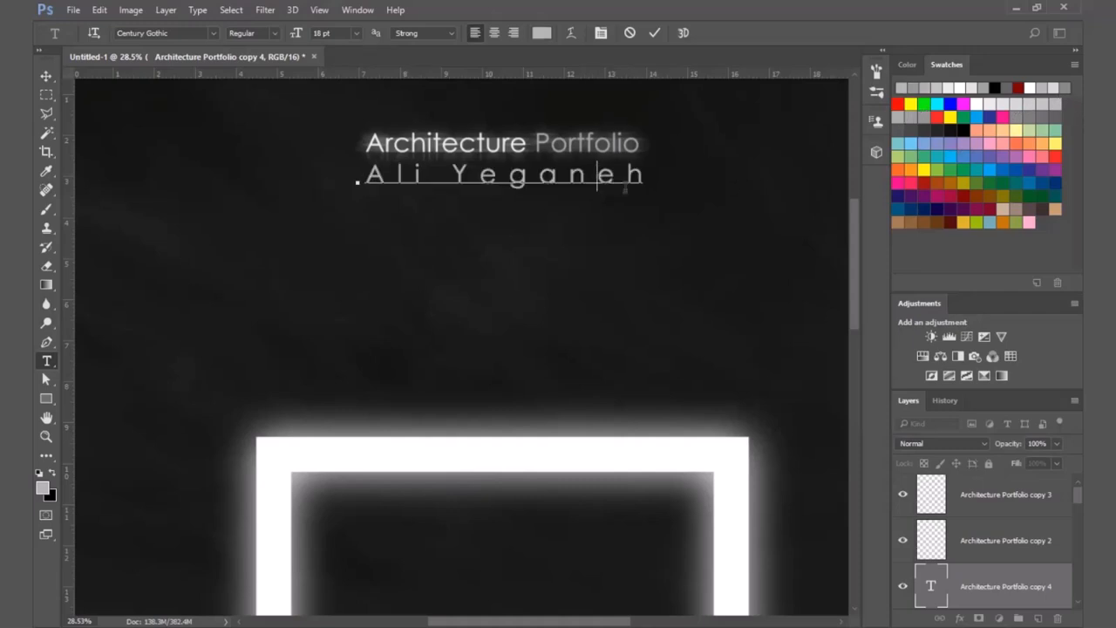
click(49, 78)
click(245, 181)
Step: Shift the name line slightly to the left
scroll(245, 185, down, 1)
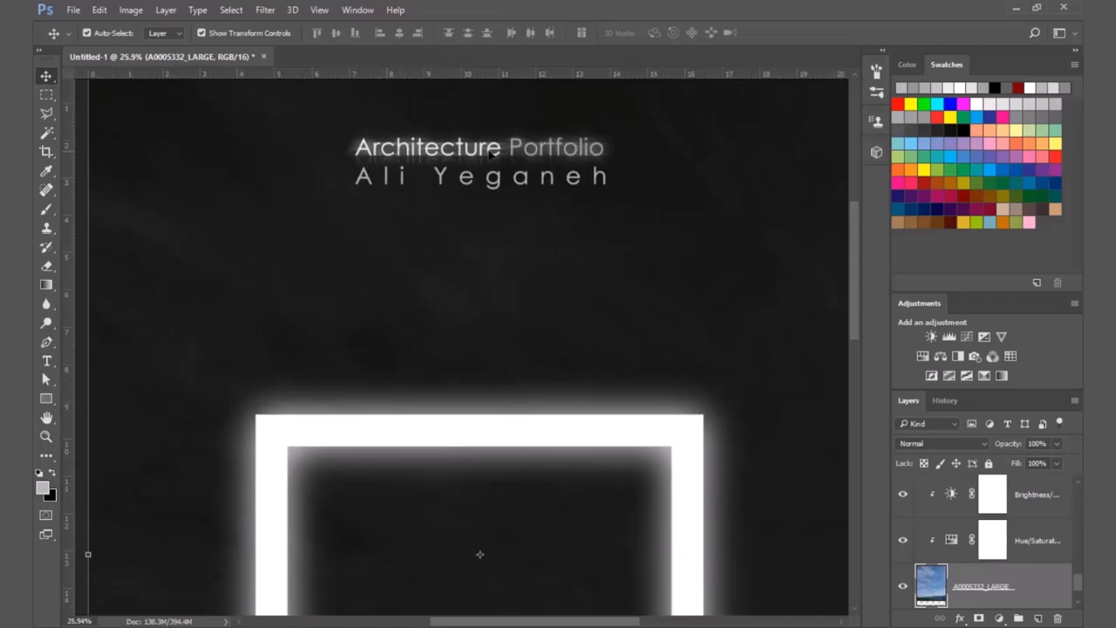
scroll(538, 155, up, 2)
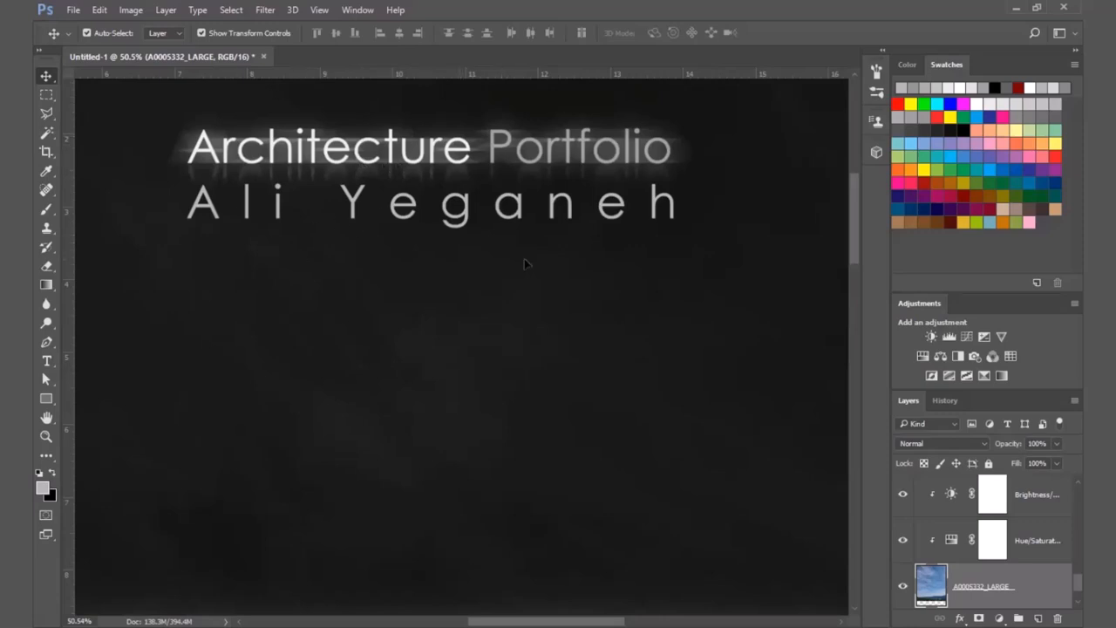
drag(370, 213, 358, 213)
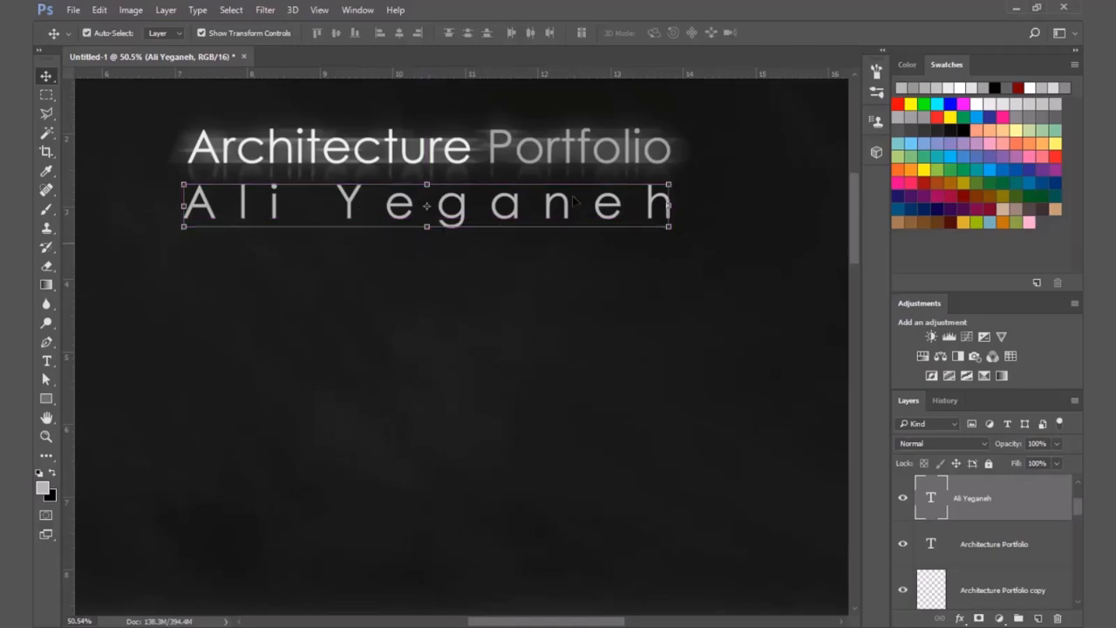
Step: Narrow the name line to about 98.27% width so its ends line up with the title
key(ctrl+t)
drag(666, 206, 667, 206)
drag(181, 206, 187, 206)
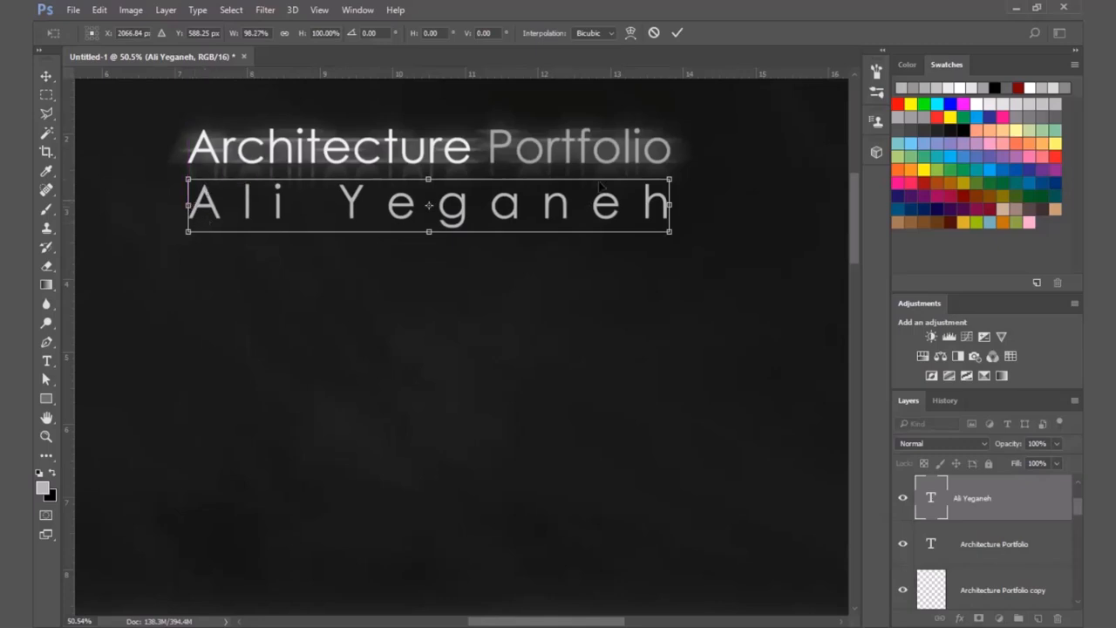
key(Return)
click(581, 307)
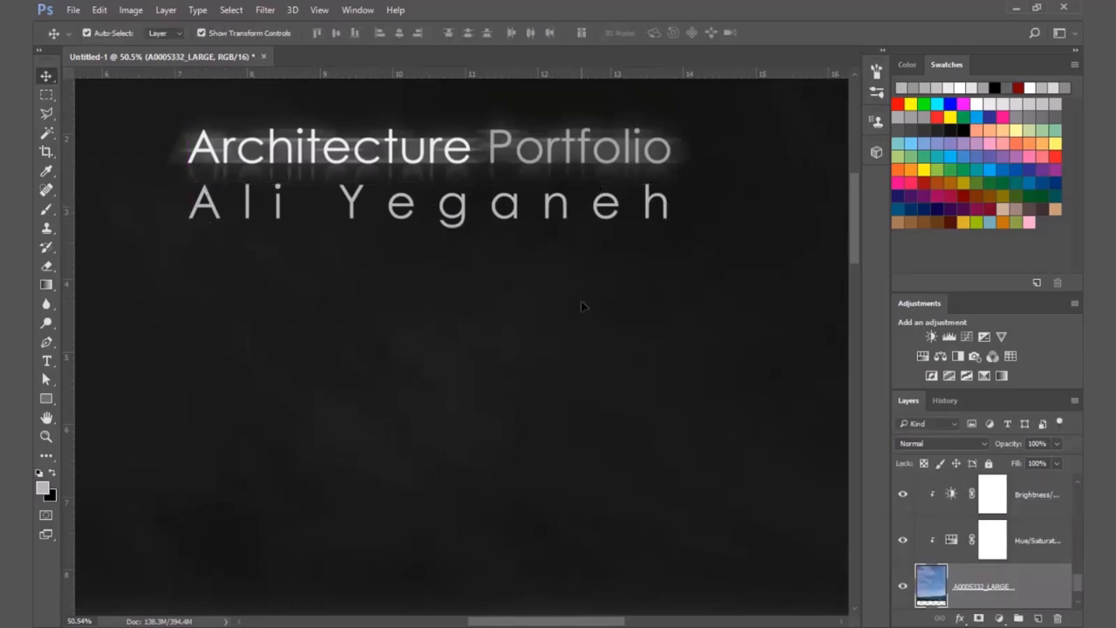
alt+scroll(582, 307, down, 8)
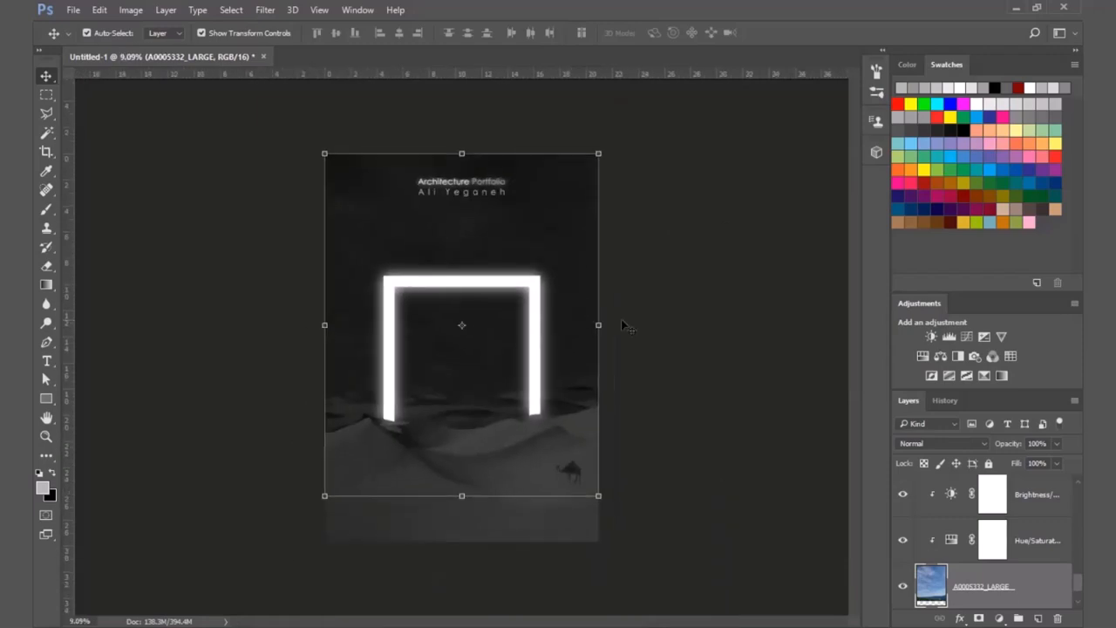
alt+scroll(625, 327, up, 2)
Step: Deselect the name layer and preview the poster full screen with rulers hidden
click(698, 352)
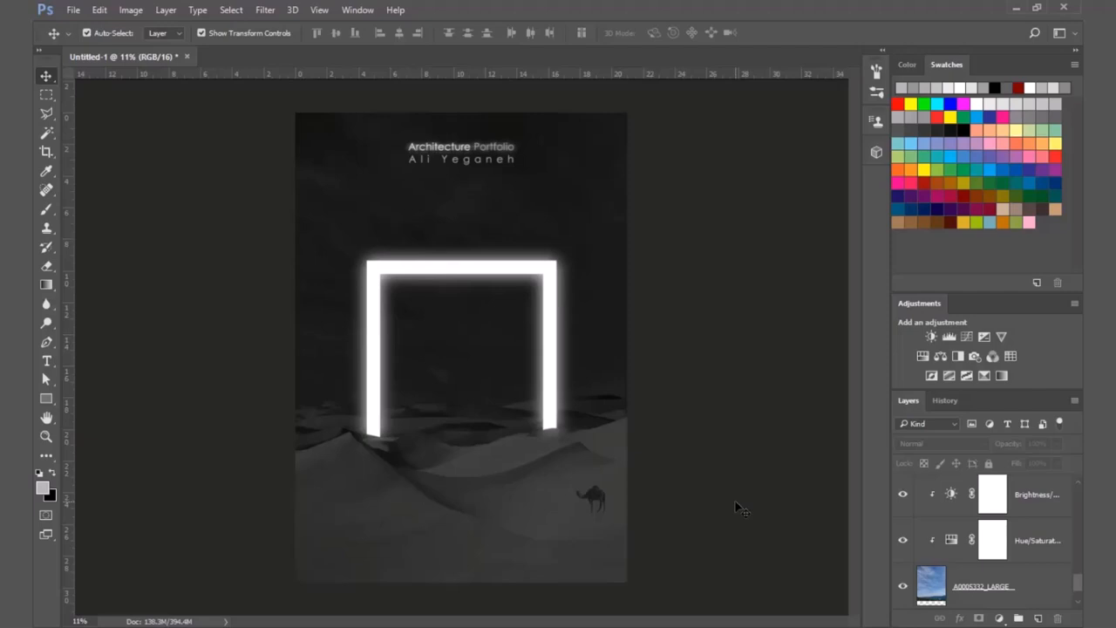
scroll(387, 352, up, 3)
scroll(386, 350, down, 3)
scroll(385, 348, up, 1)
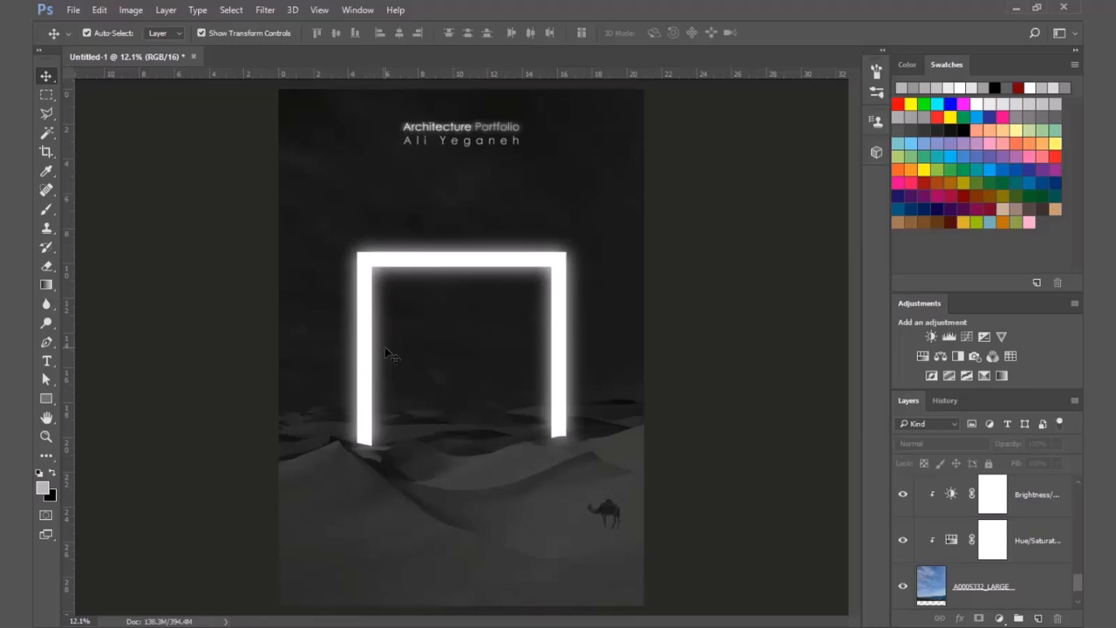
key(f)
key(f)
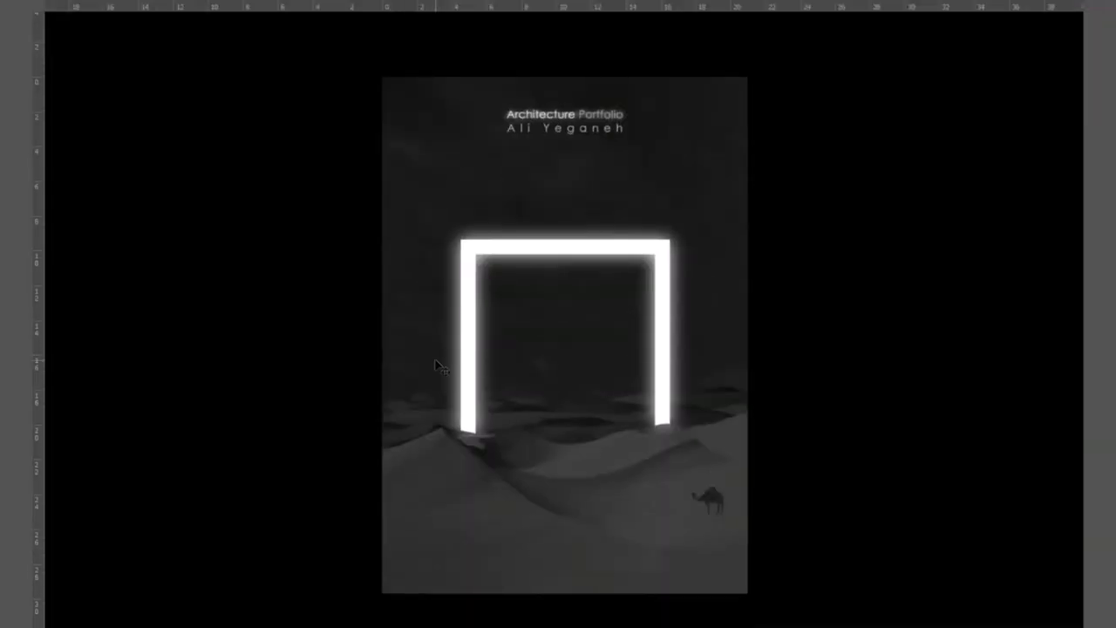
key(ctrl+r)
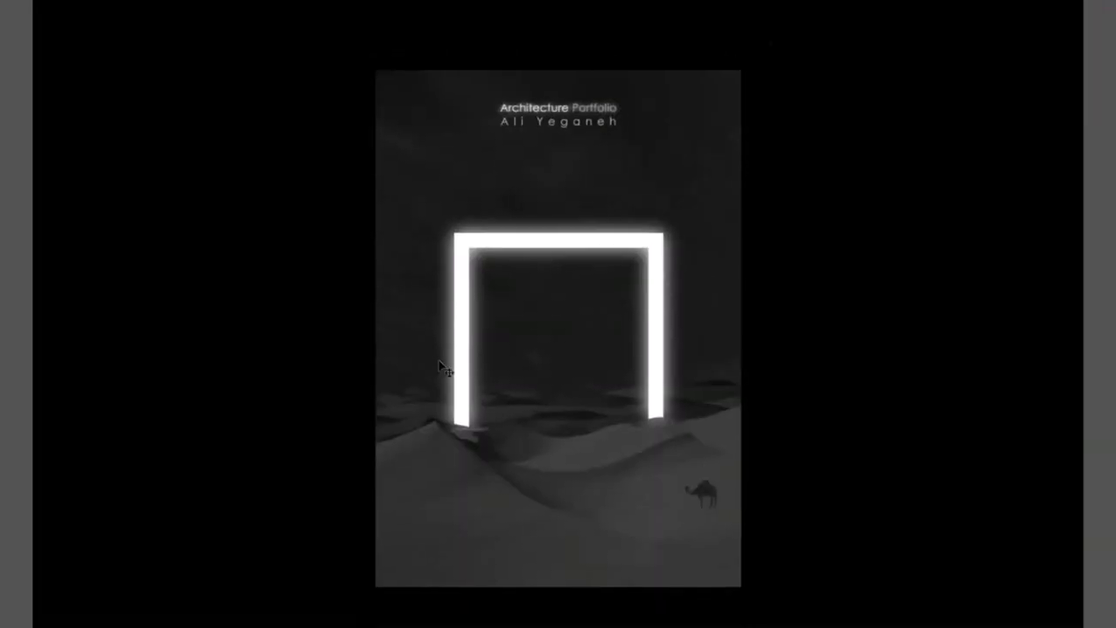
Step: Inspect the poster, then return to the normal workspace with the whole poster fitted in the window
scroll(449, 370, up, 2)
scroll(472, 375, down, 1)
drag(495, 390, 463, 368)
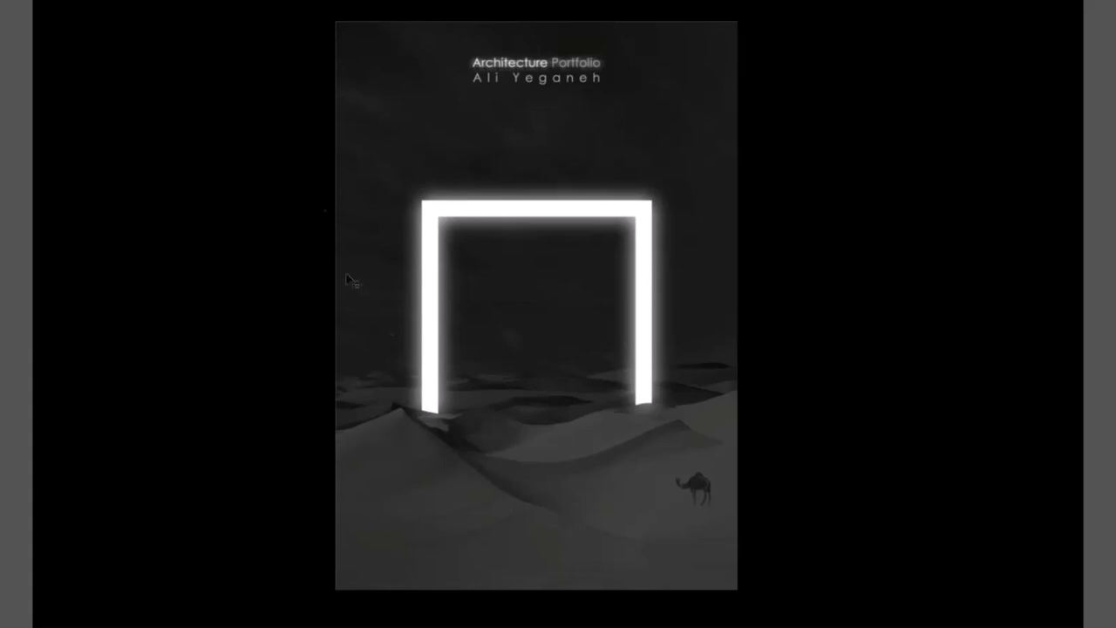
key(f)
key(ctrl+0)
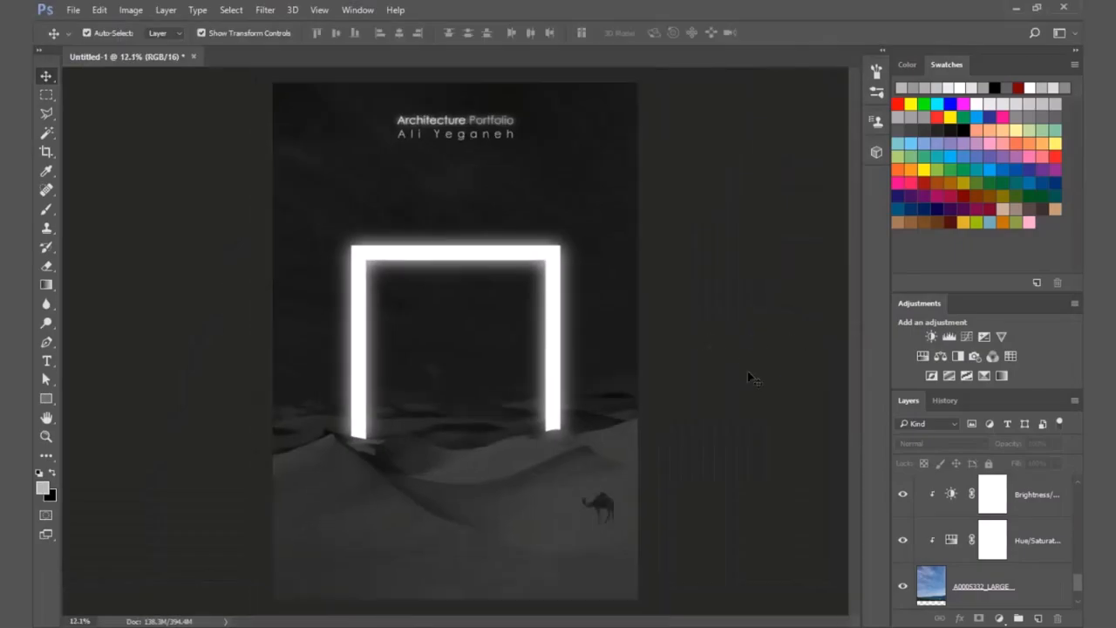
Step: Start a Save As copy of the poster in JPEG format
key(ctrl+shift+s)
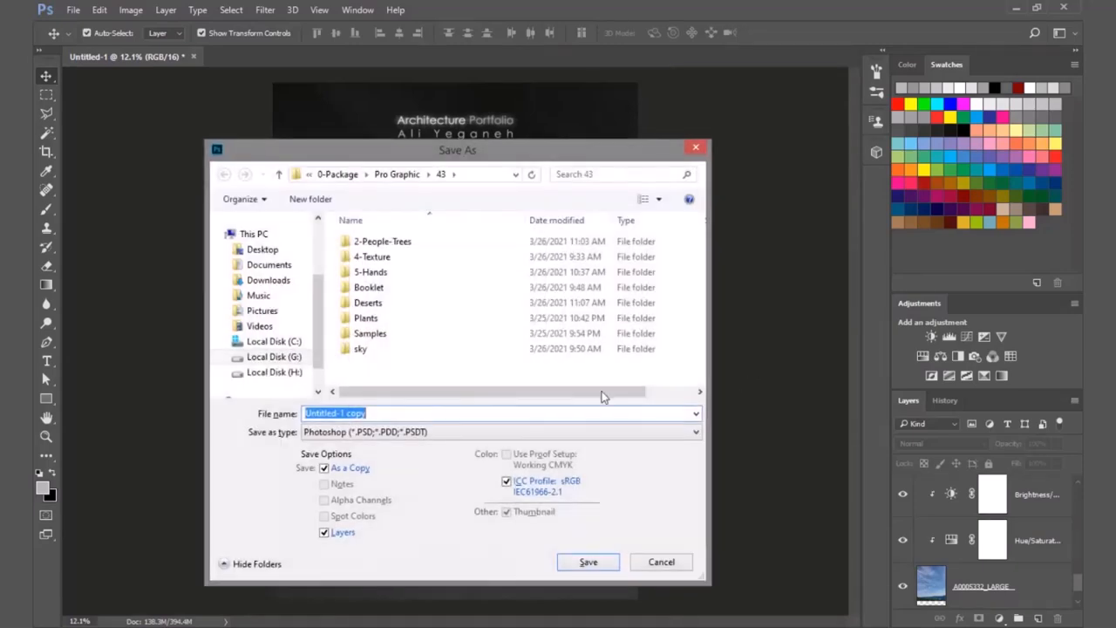
click(445, 431)
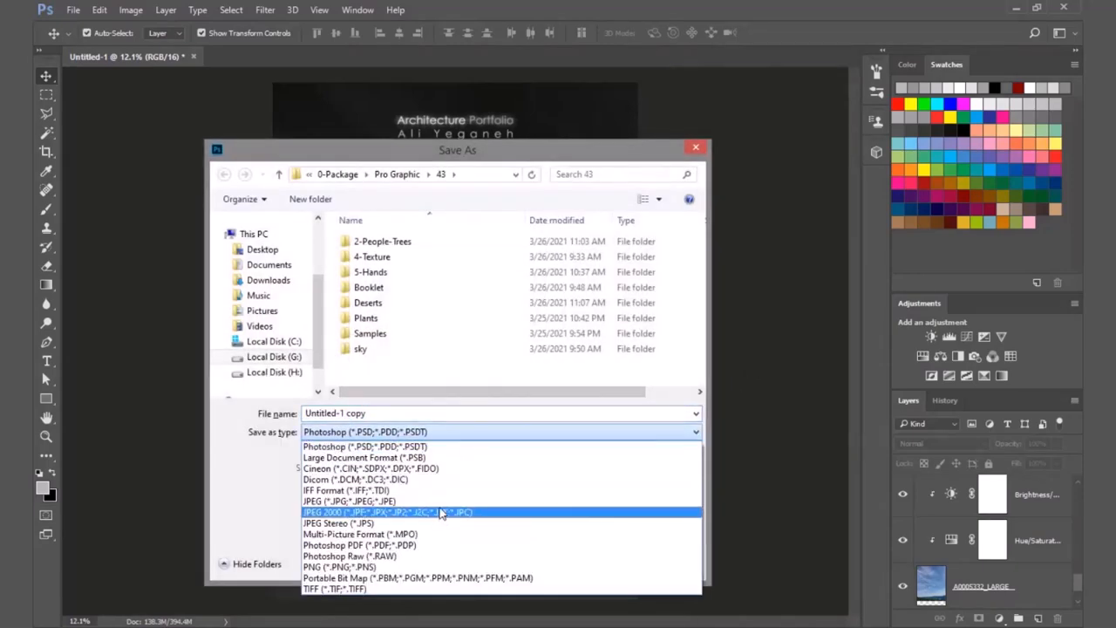
click(441, 514)
click(437, 431)
click(429, 502)
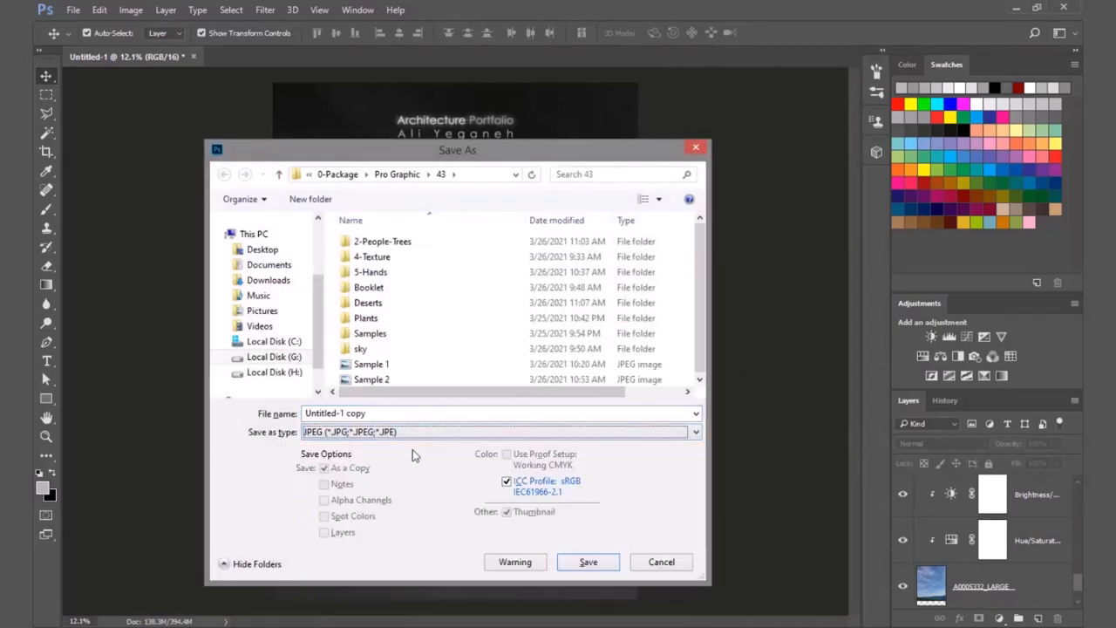
Step: Name the copy 'Sample 3' and save it at JPEG Quality 12
click(430, 380)
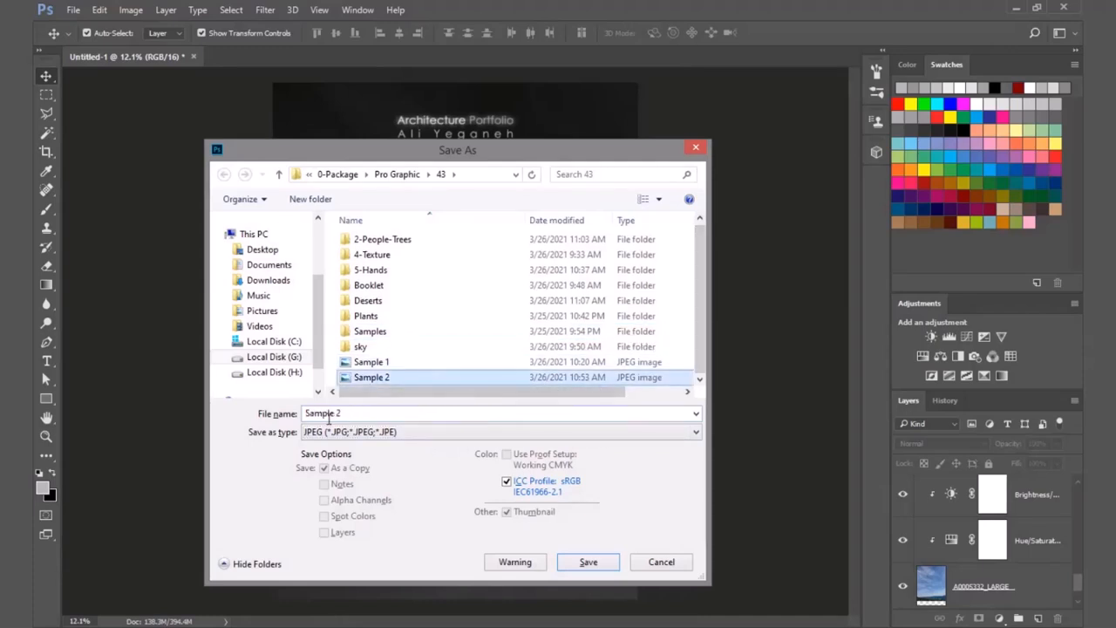
click(340, 415)
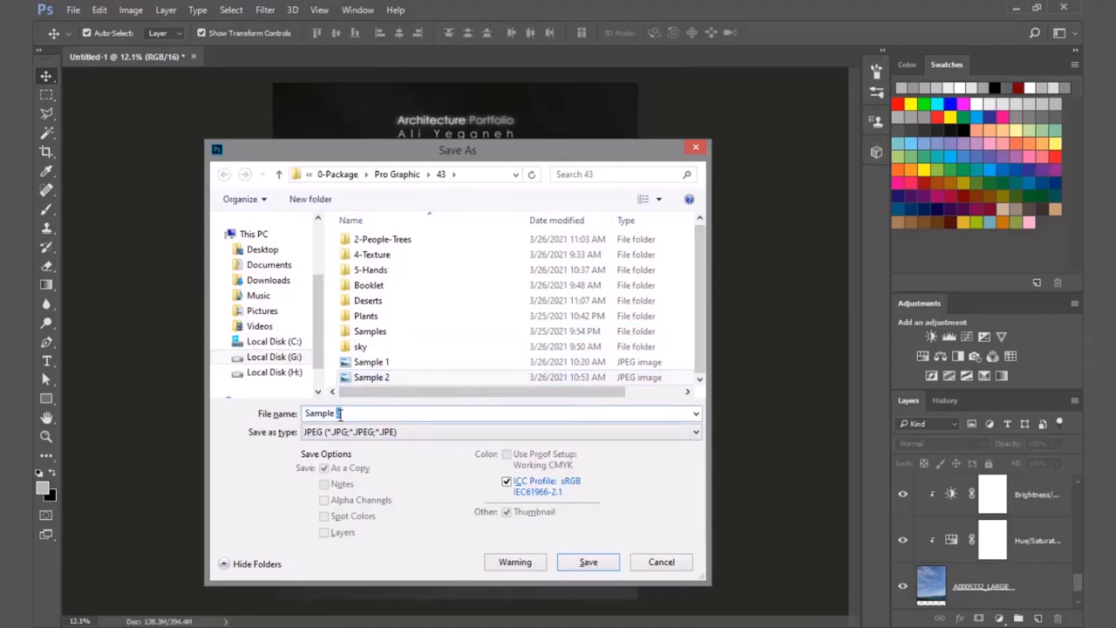
text(3)
click(588, 562)
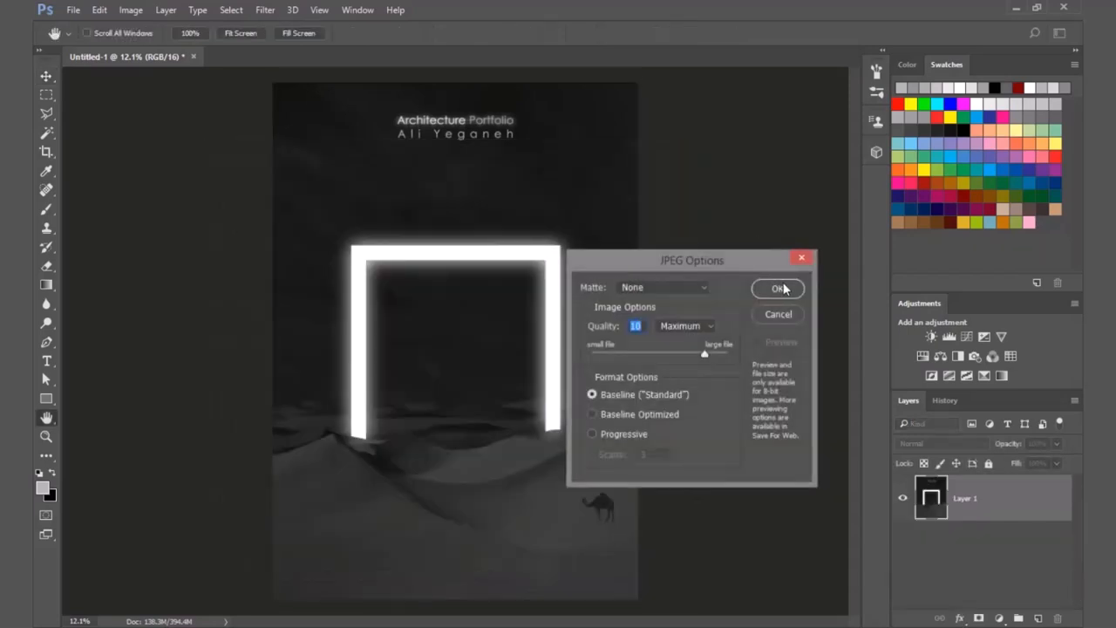
key(Up)
key(Up)
click(778, 289)
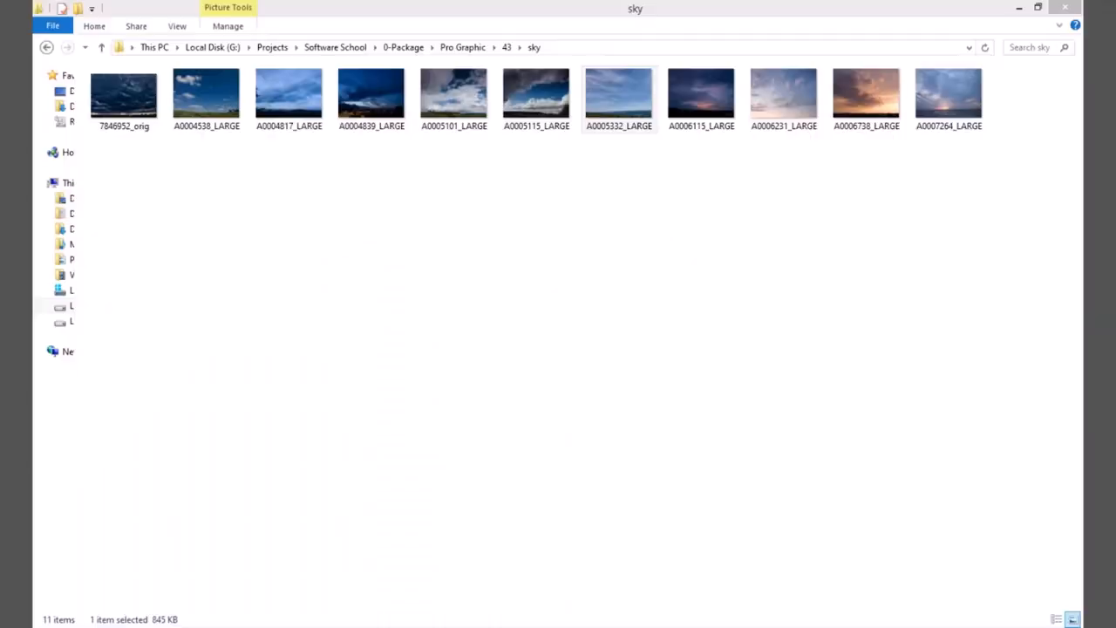
Step: Browse Samples 1–3 from the 43 folder in Windows Photo Viewer, then close the viewer
click(506, 48)
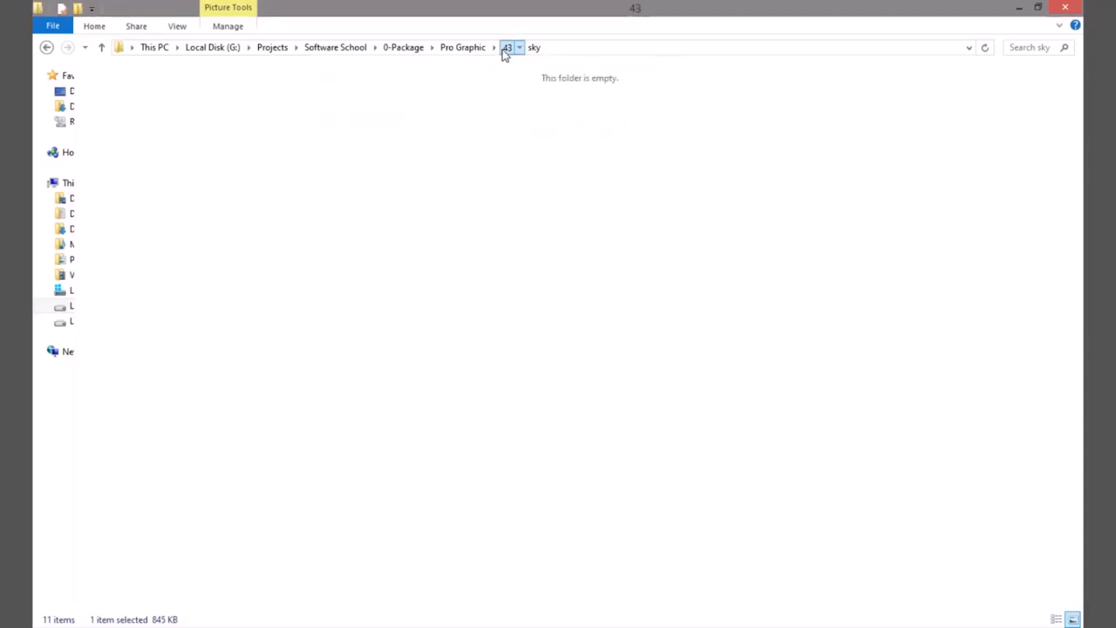
double_click(789, 119)
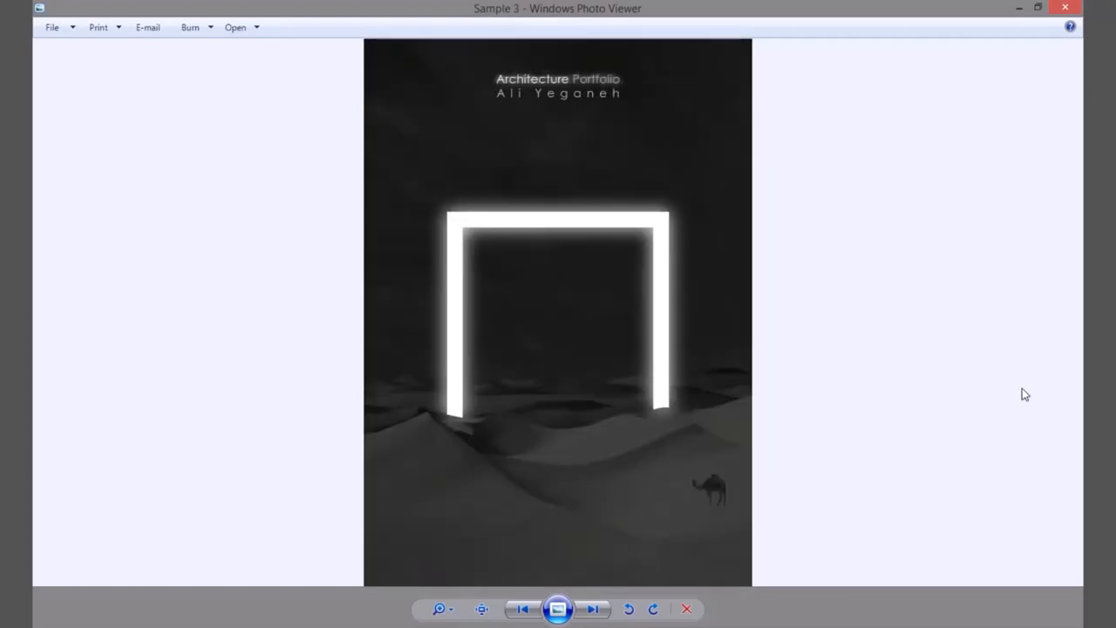
key(Left)
key(Left)
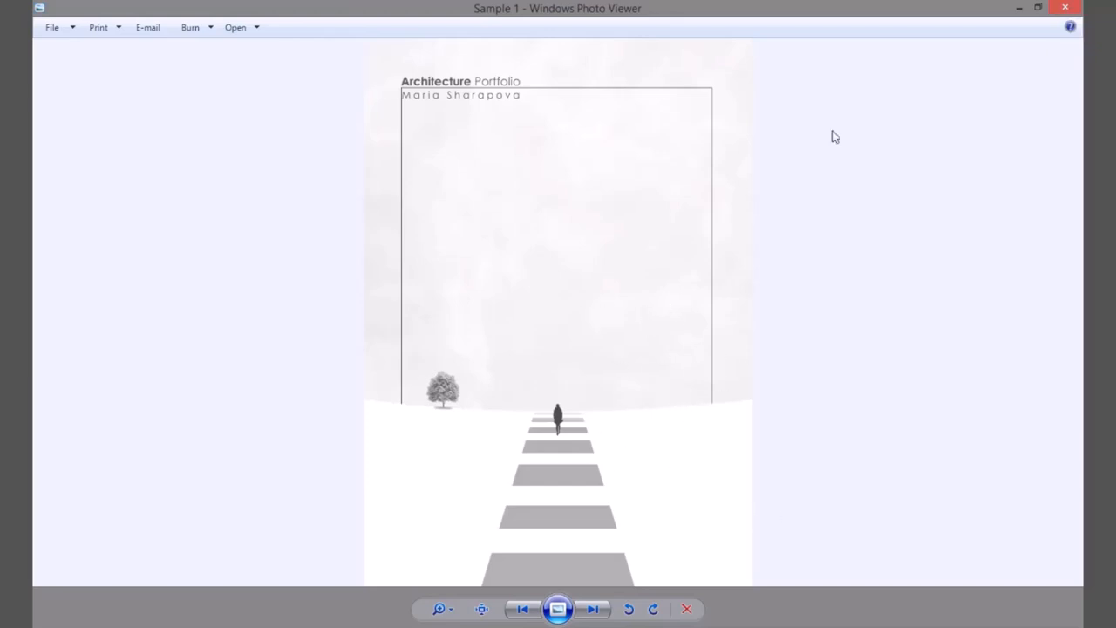
click(1065, 7)
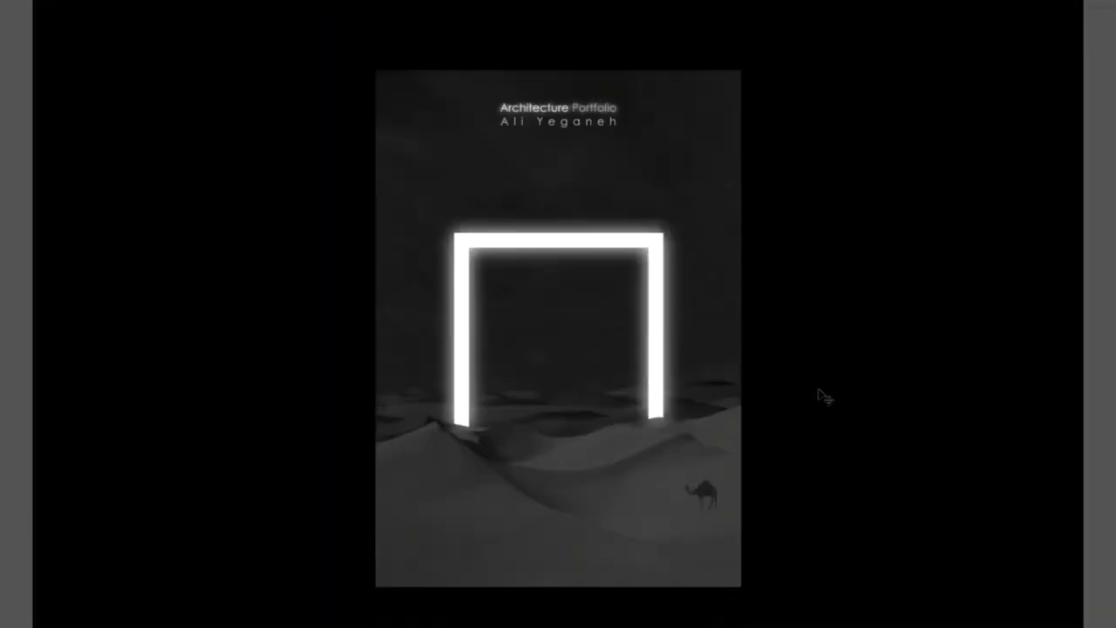
Step: Zoom and pan around the full-screen poster to inspect the glowing gateway and camel
scroll(822, 395, up, 1)
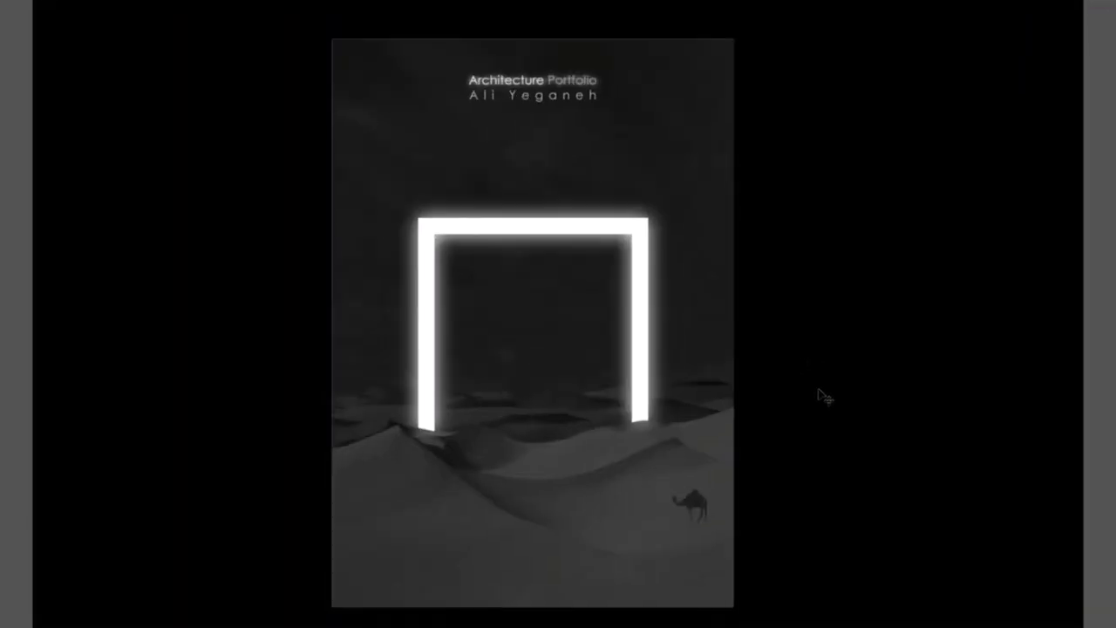
drag(804, 384, 842, 376)
scroll(816, 370, up, 1)
scroll(816, 370, down, 1)
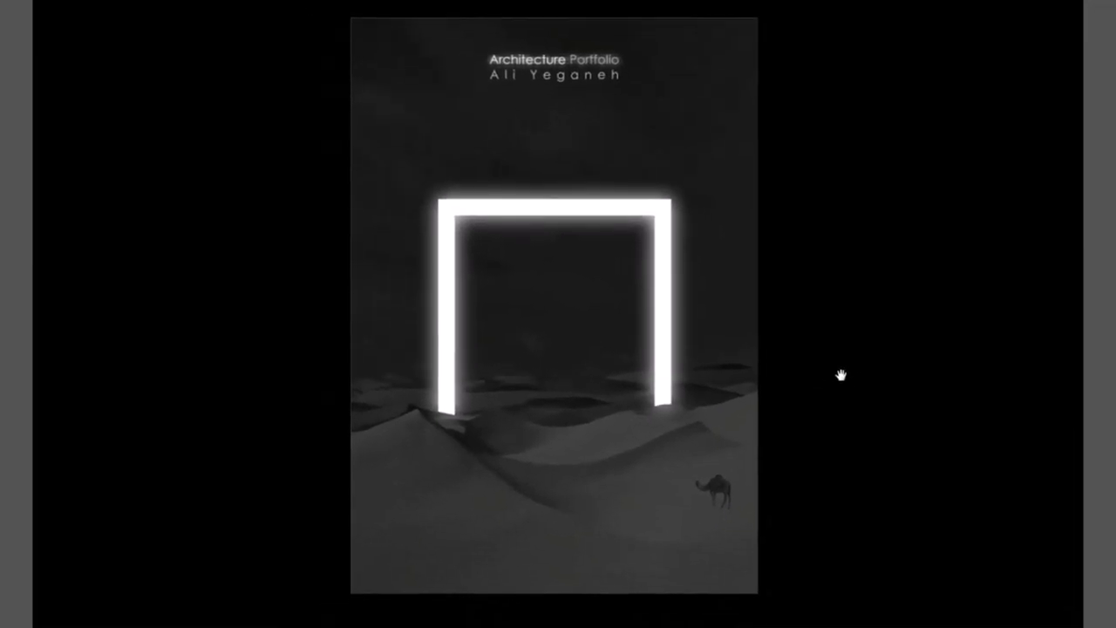